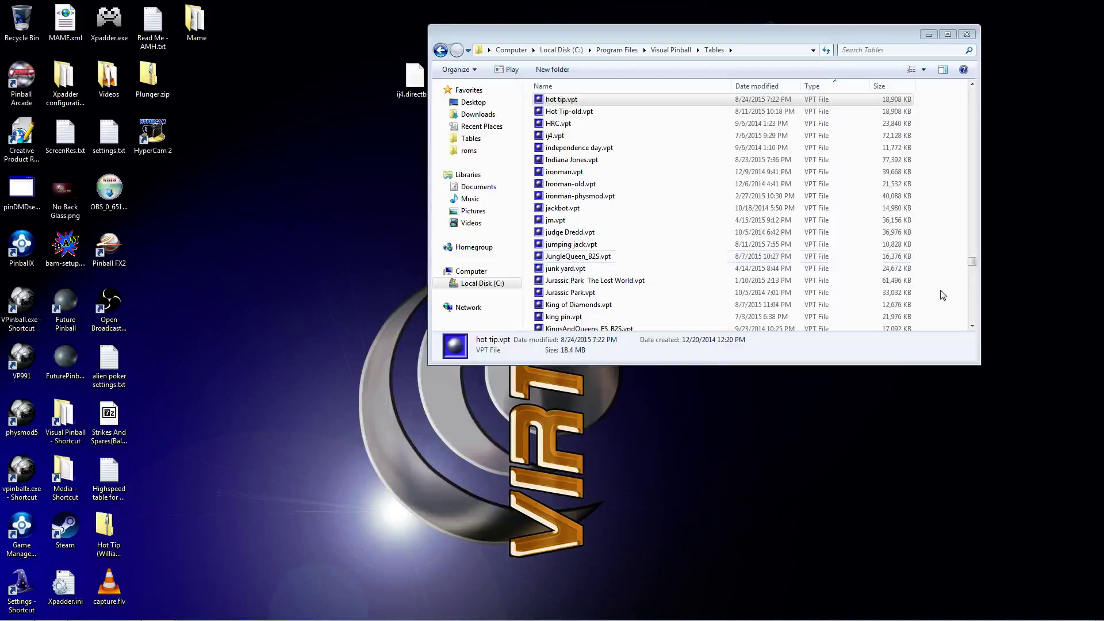
Step: Launch Visual Pinball and open the table hot tip.vpt from the Tables folder
click(20, 360)
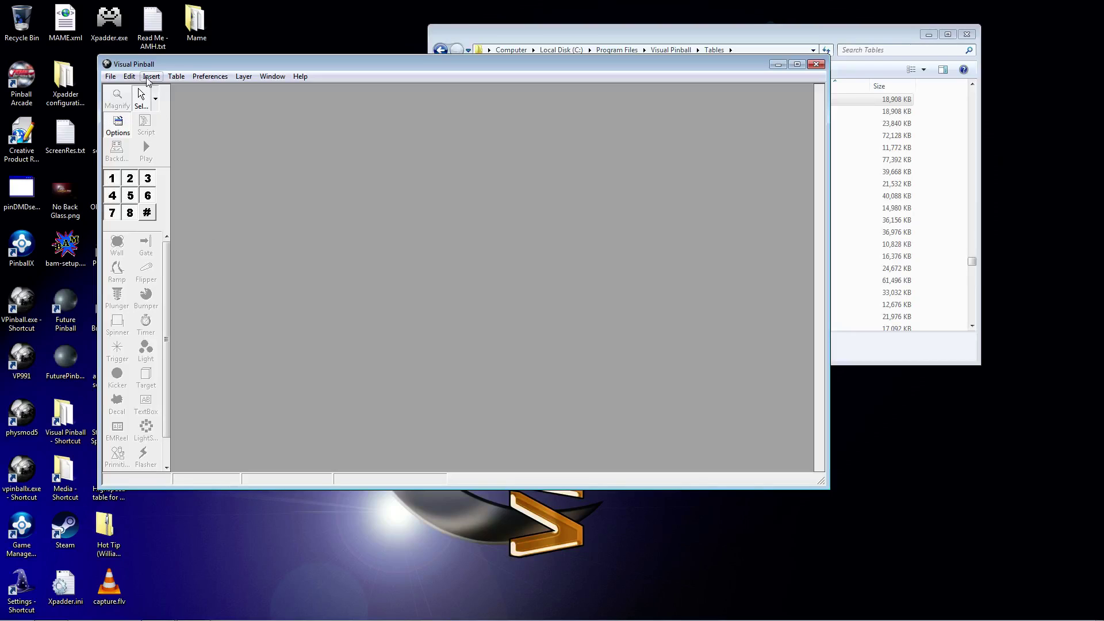
click(110, 76)
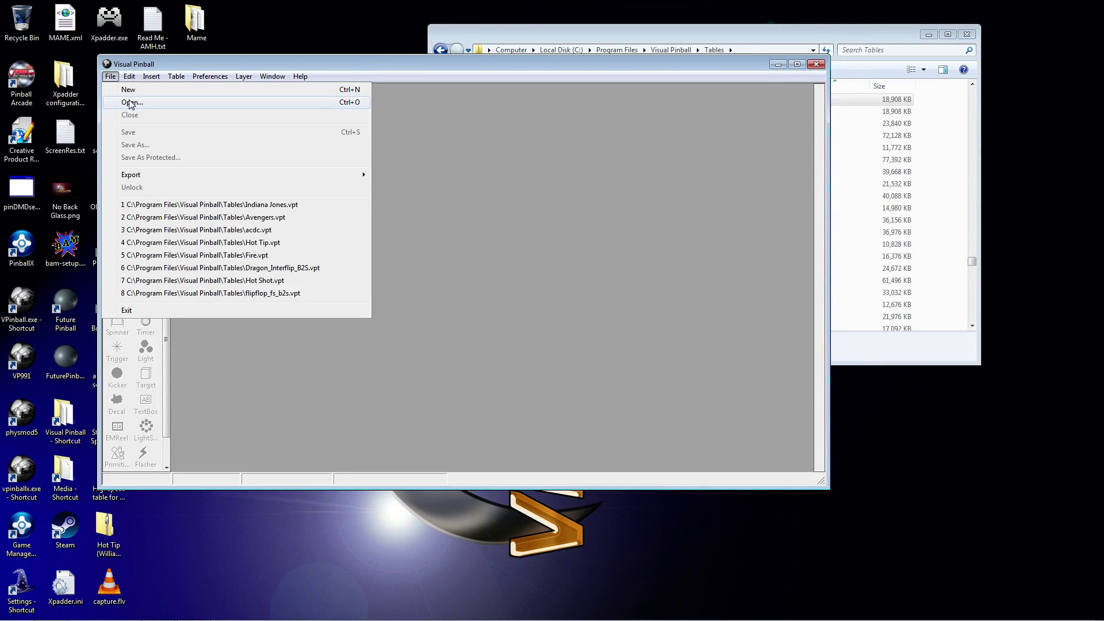
click(131, 103)
click(248, 196)
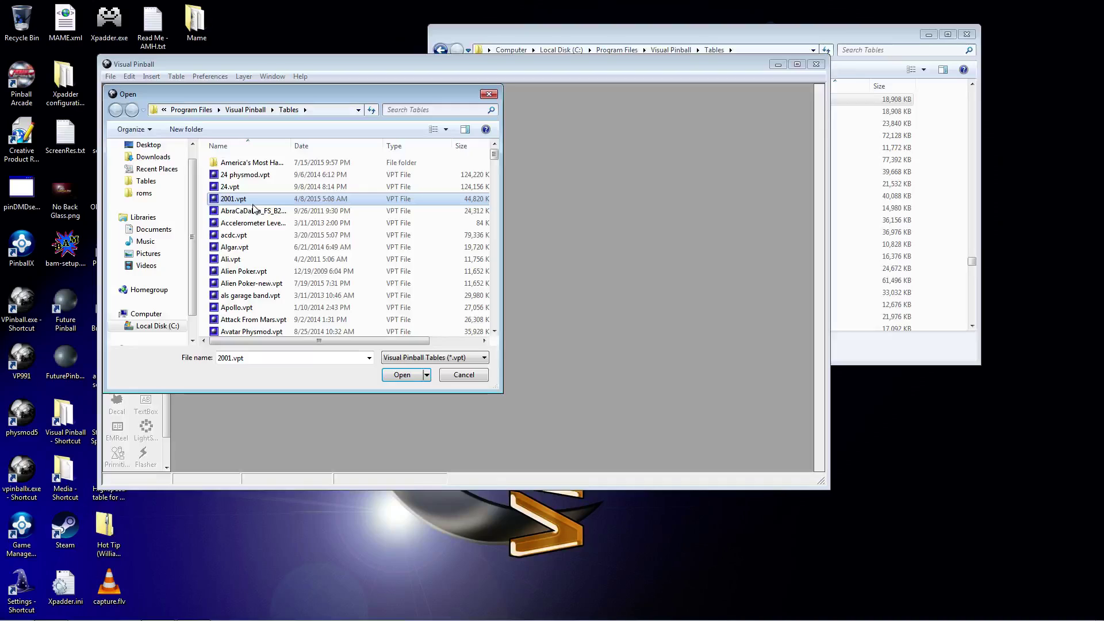
key(Down)
key(Down)
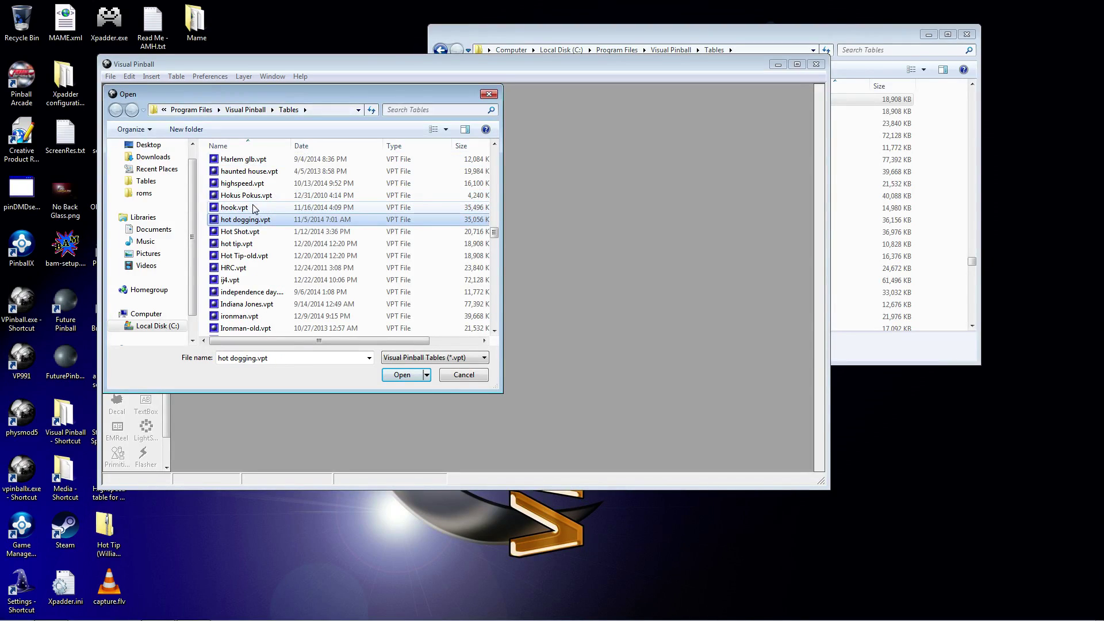
key(Down)
key(Down)
key(Return)
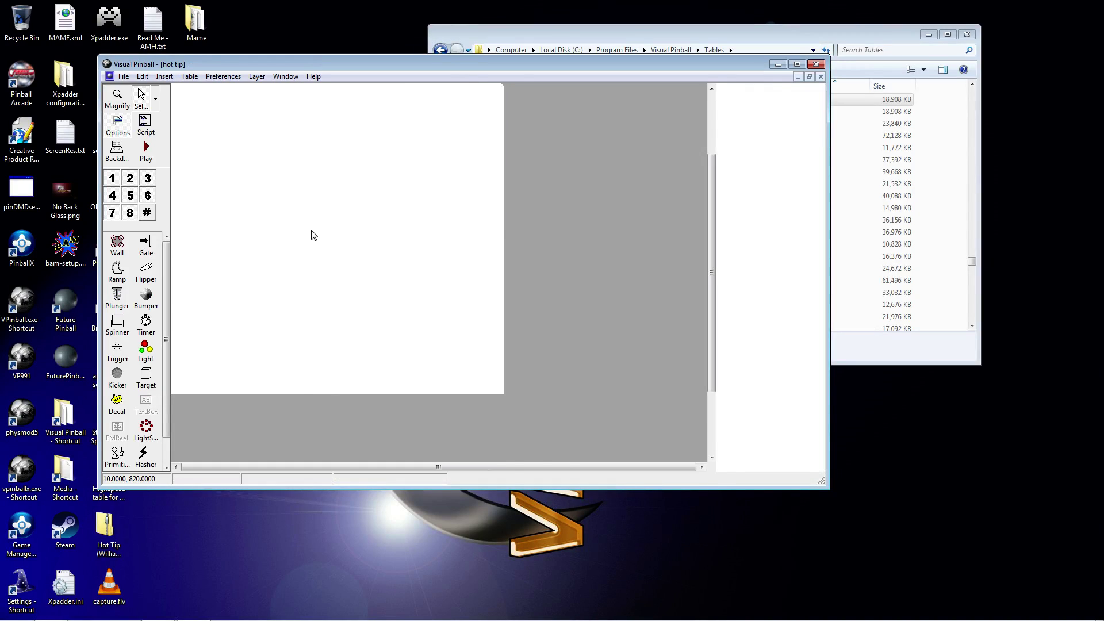
Step: In the table script, set the constant cController to 3 for B2S and close the script editor
click(145, 124)
click(283, 117)
drag(367, 274, 739, 385)
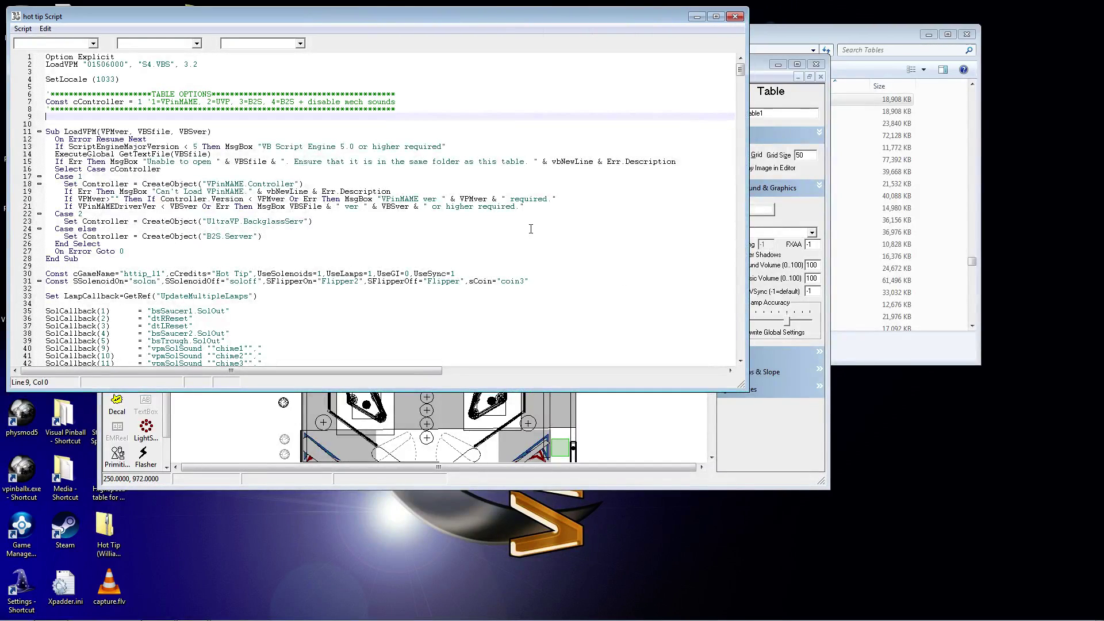
click(495, 224)
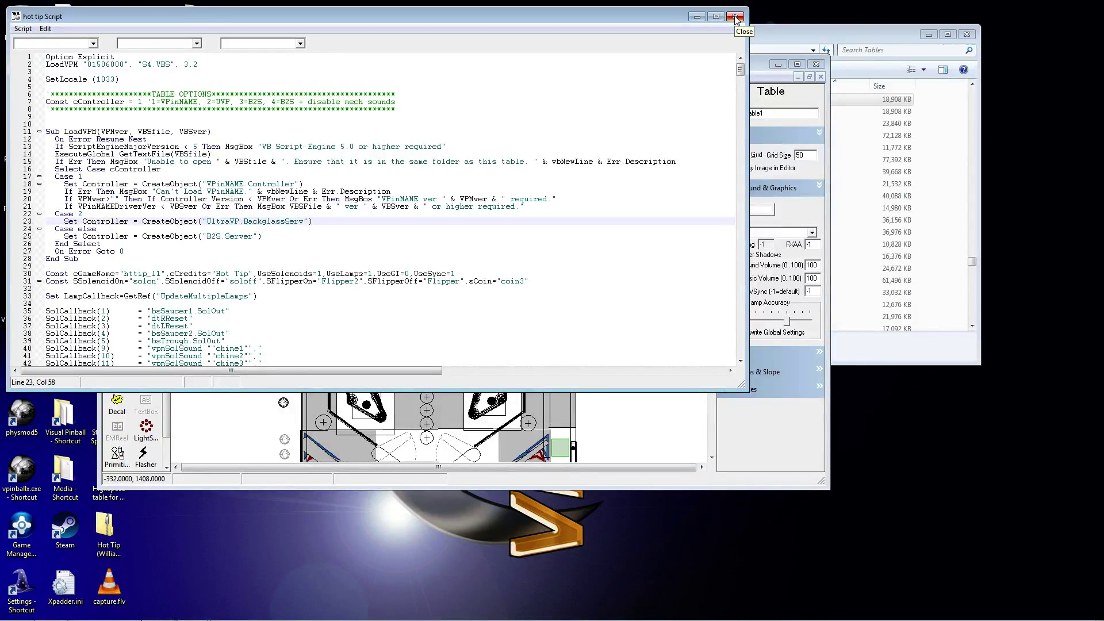
click(142, 102)
key(BackSpace)
text(3)
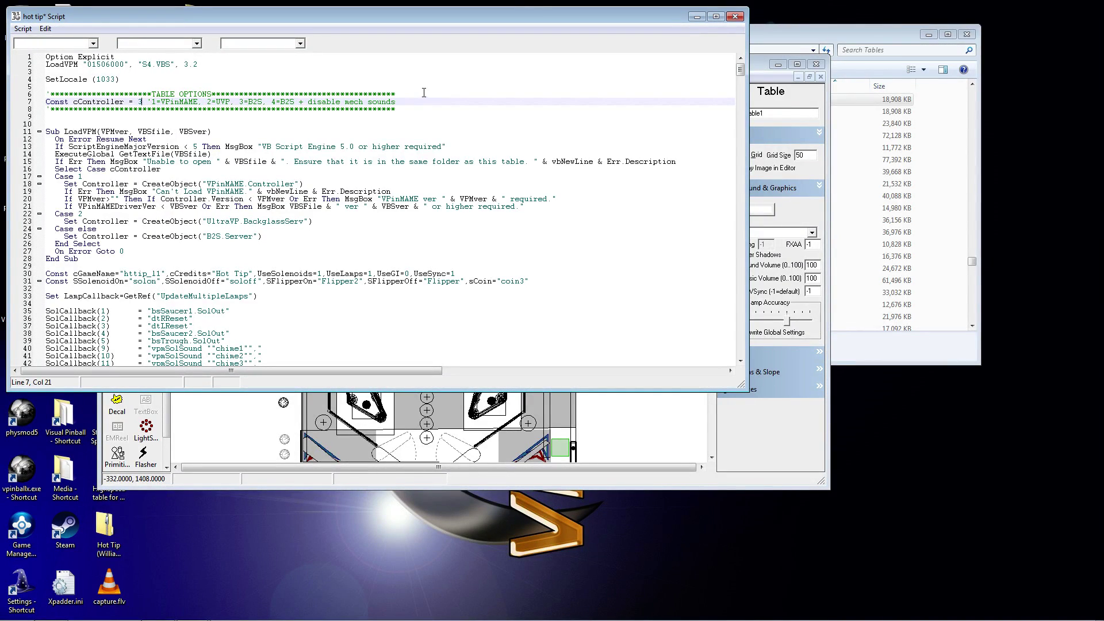
click(734, 16)
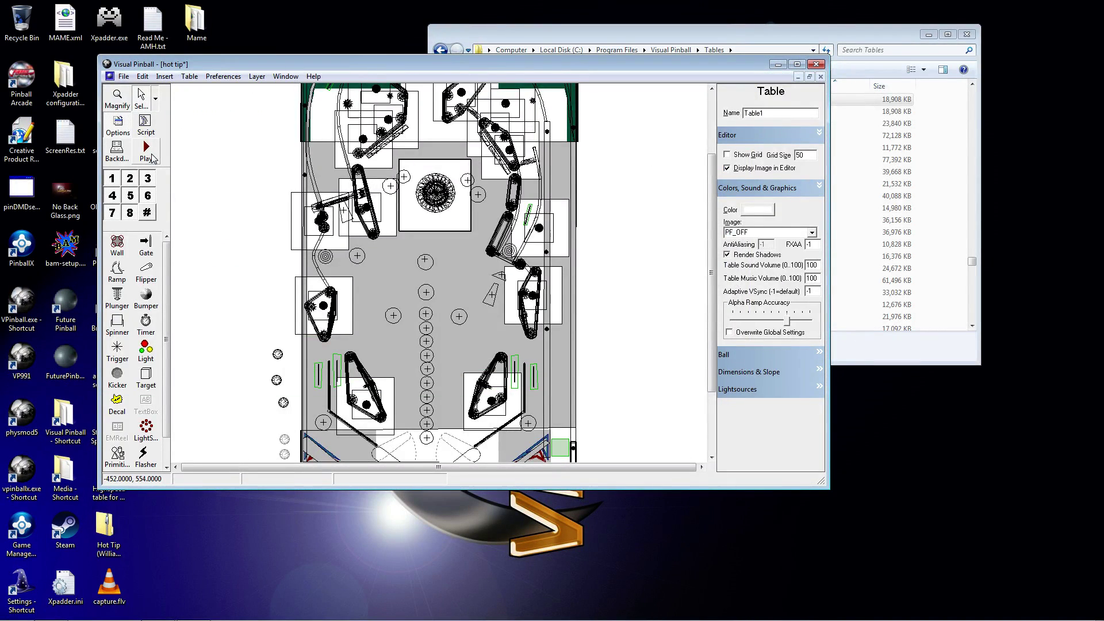
Step: Run the Hot Tip table and test the movement of both flippers
click(152, 157)
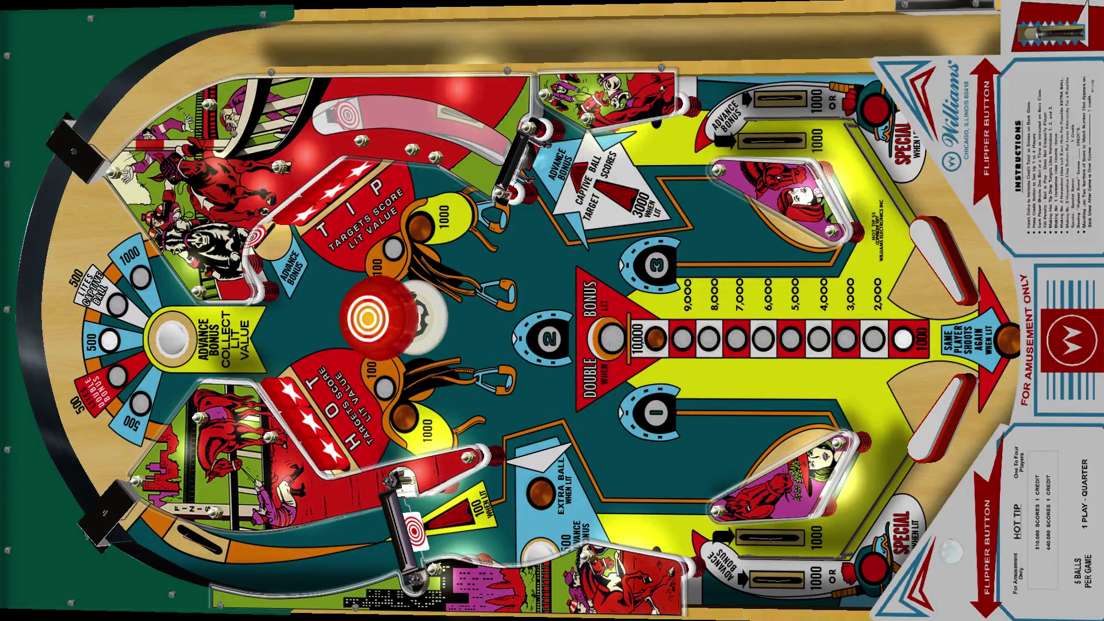
key(Return)
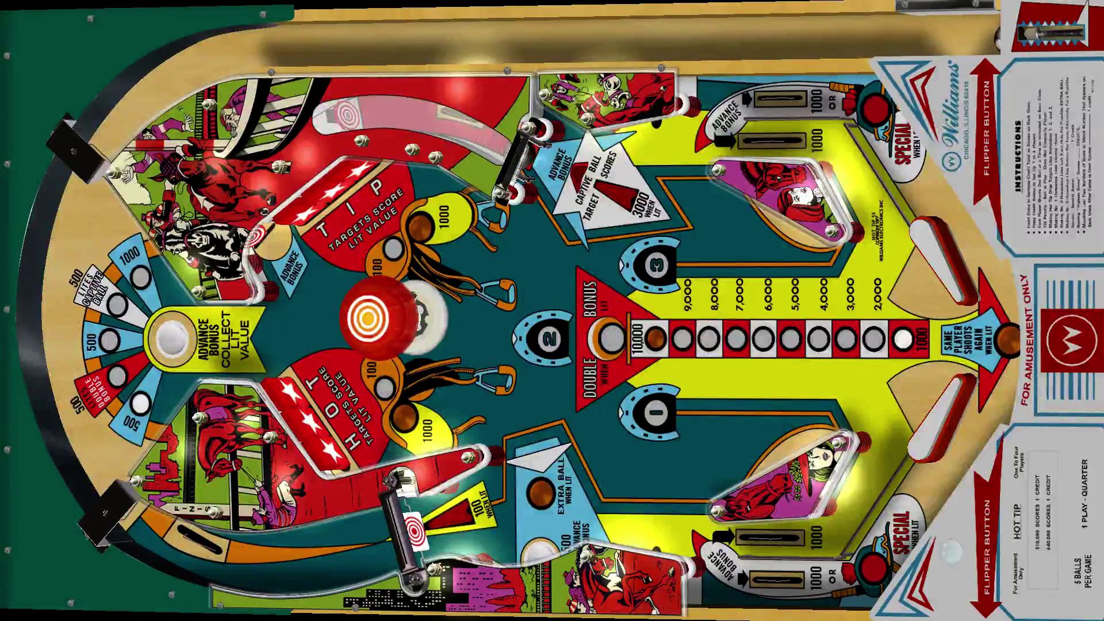
key(shift)
key(shift)
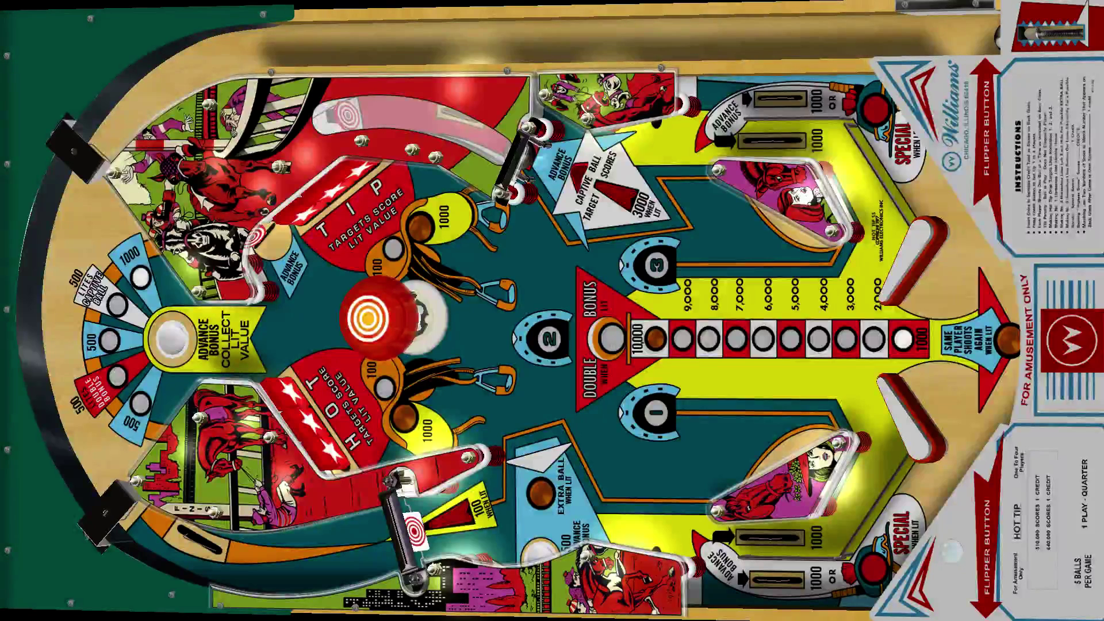
key(shift)
key(shift)
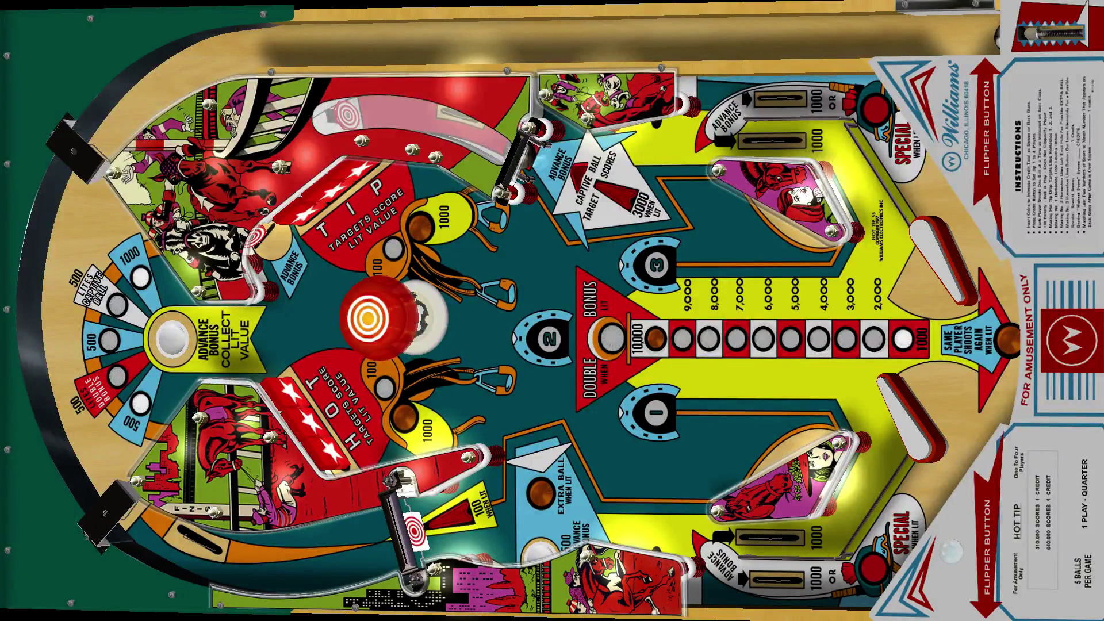
key(shift)
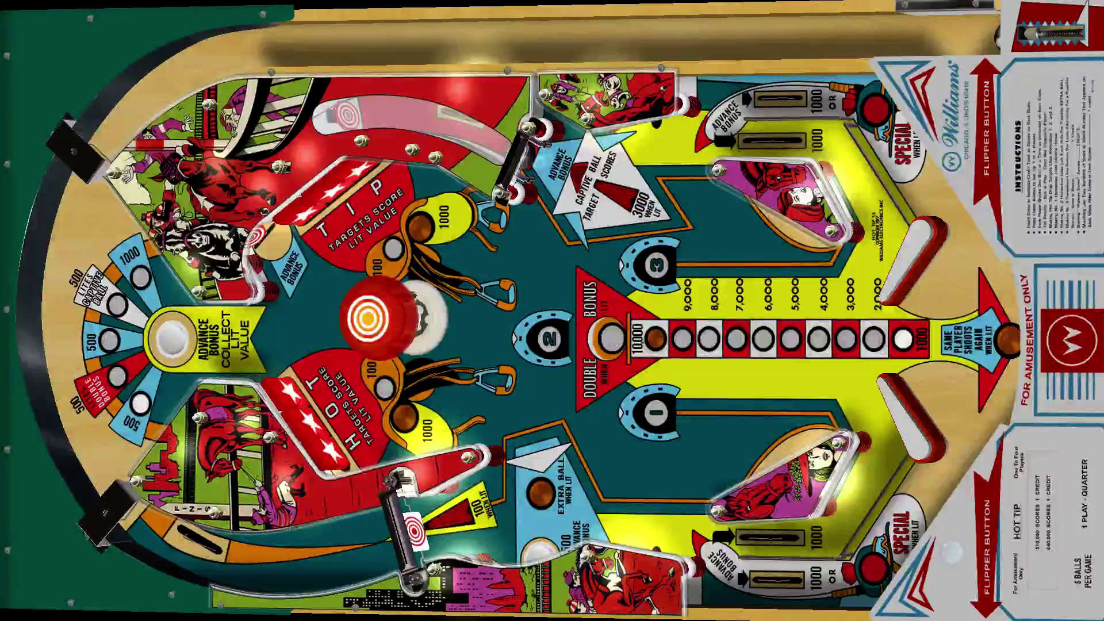
key(shift)
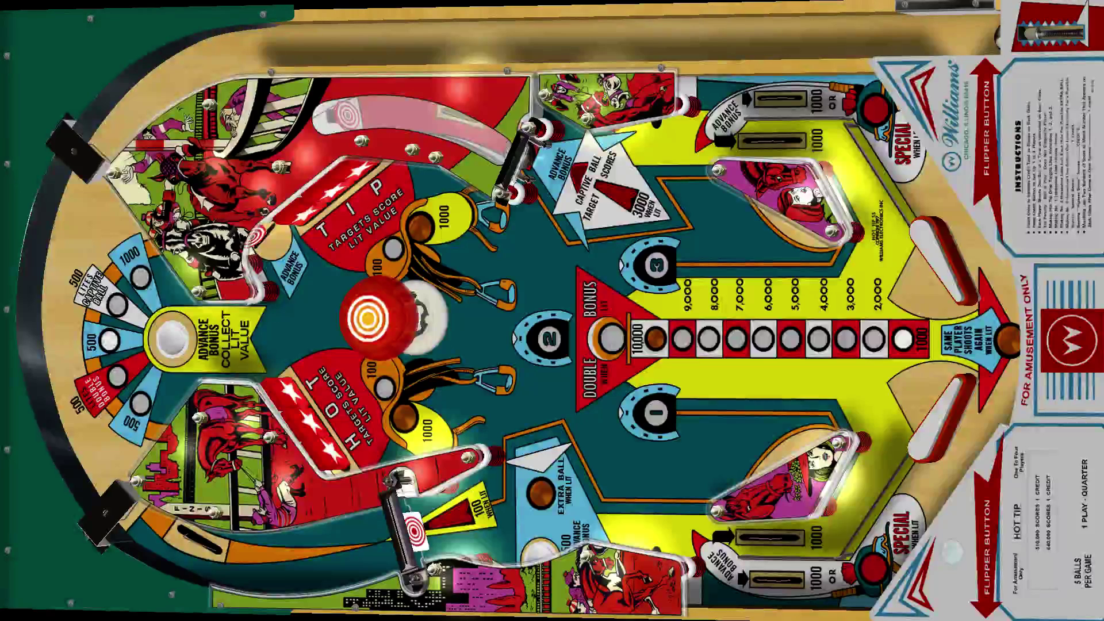
Step: Launch the first ball and play it with the flippers until it drains
key(Return)
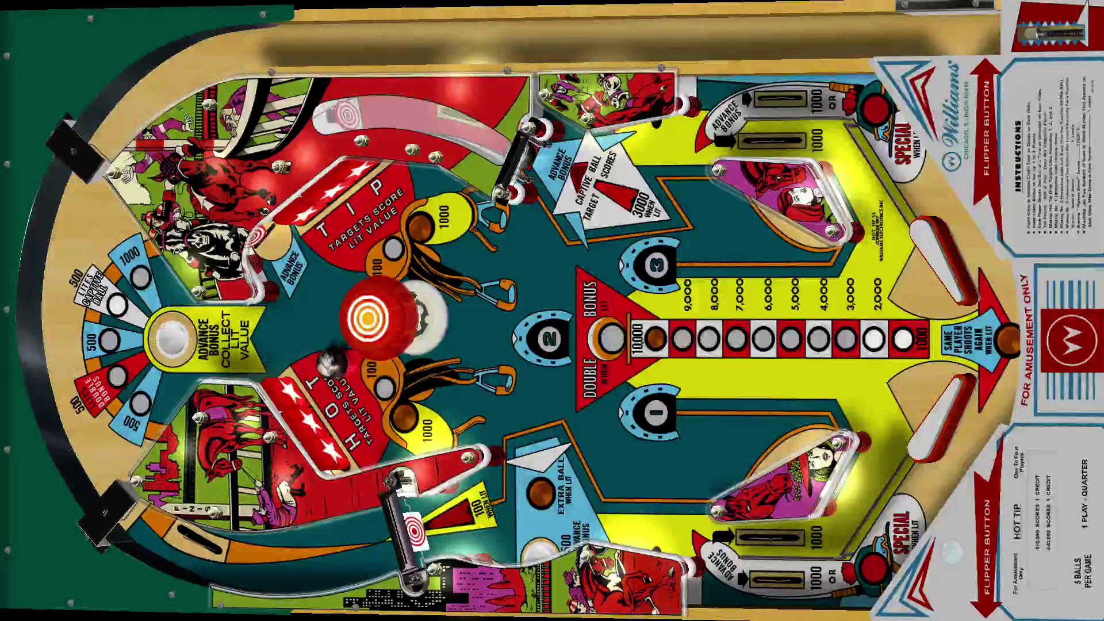
key(shift)
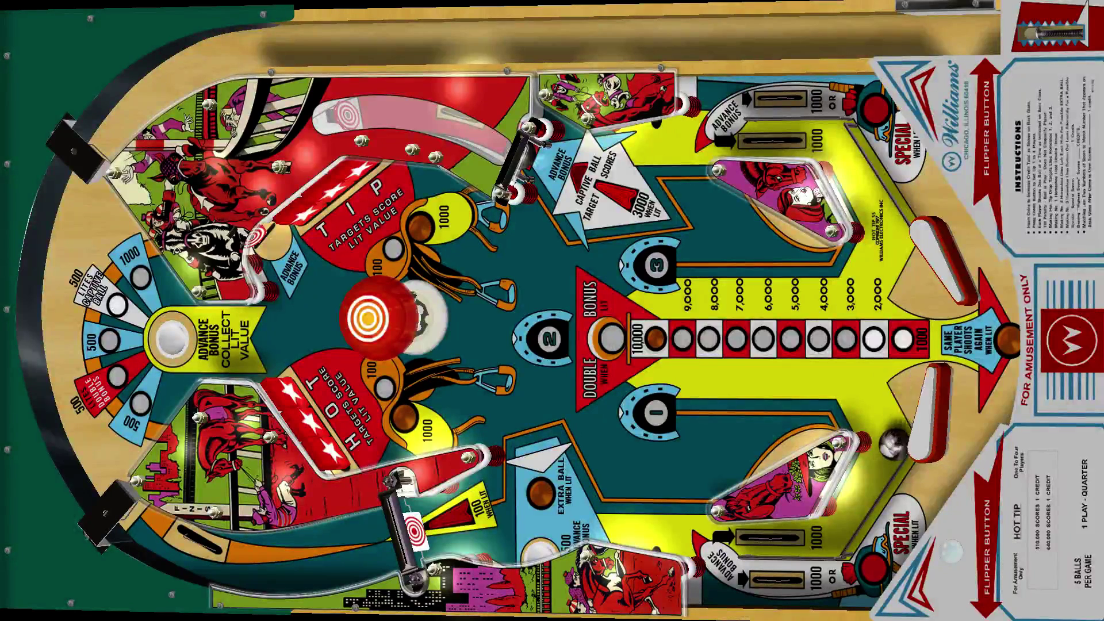
key(shift)
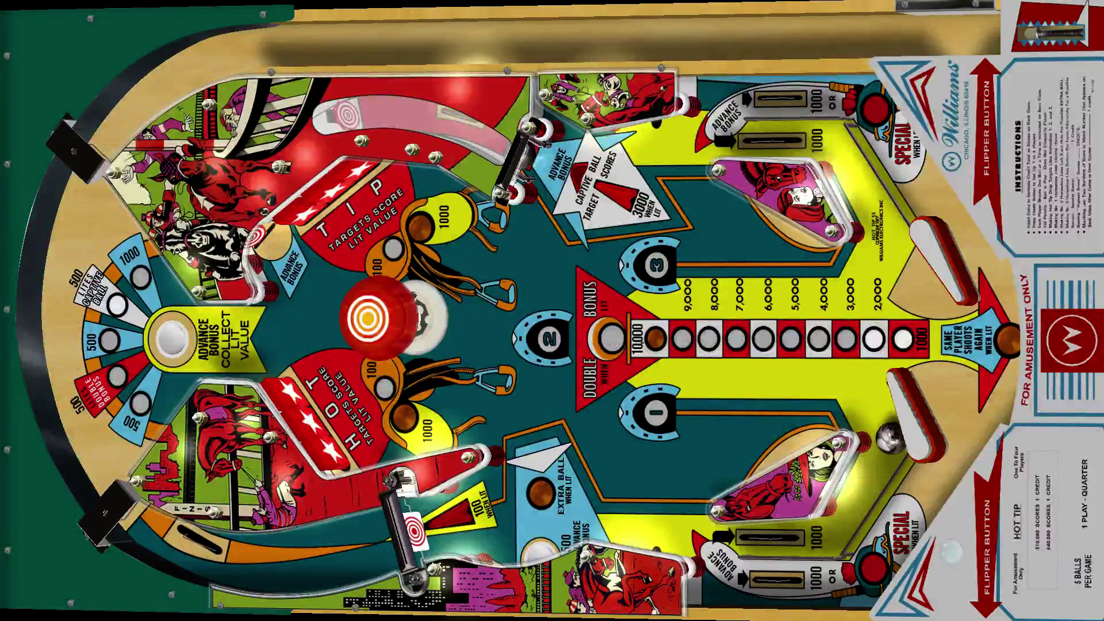
key(shift)
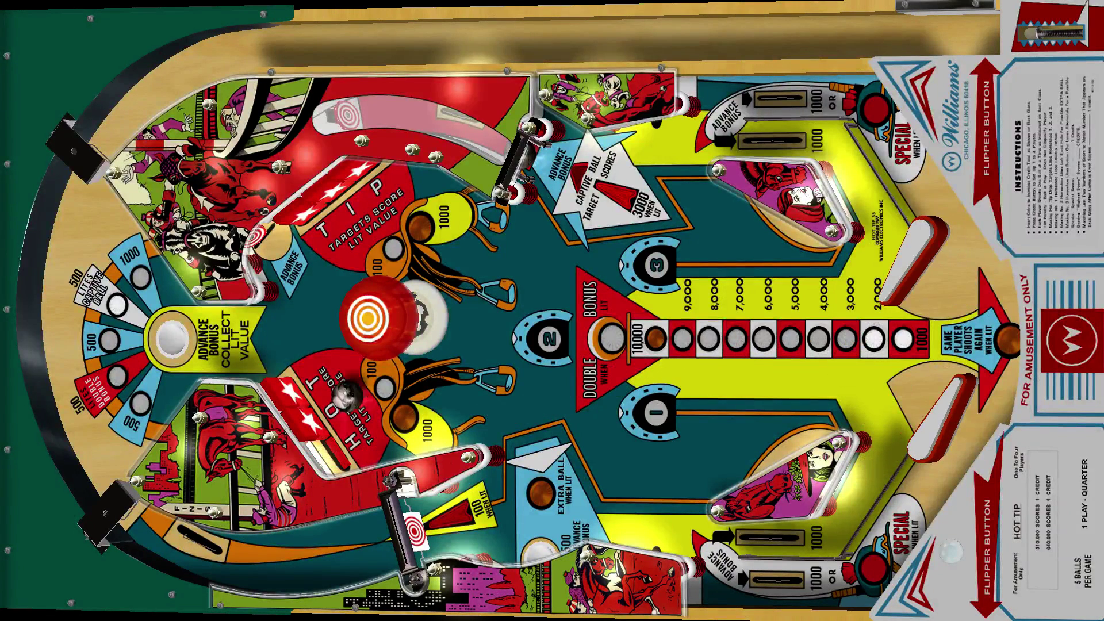
key(shift)
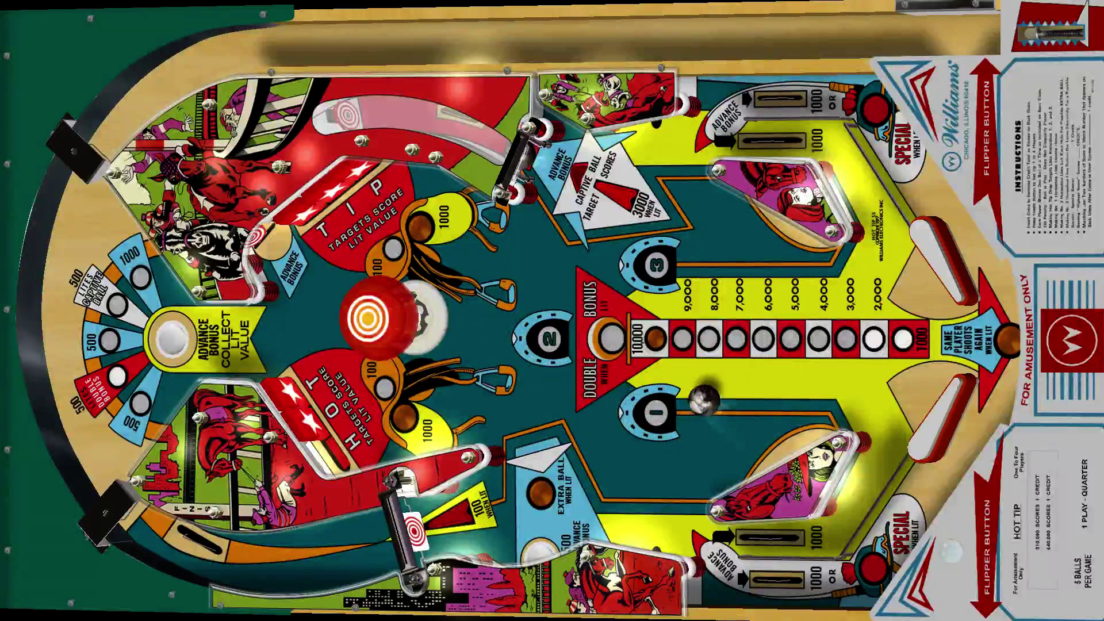
key(shift)
key(shift)
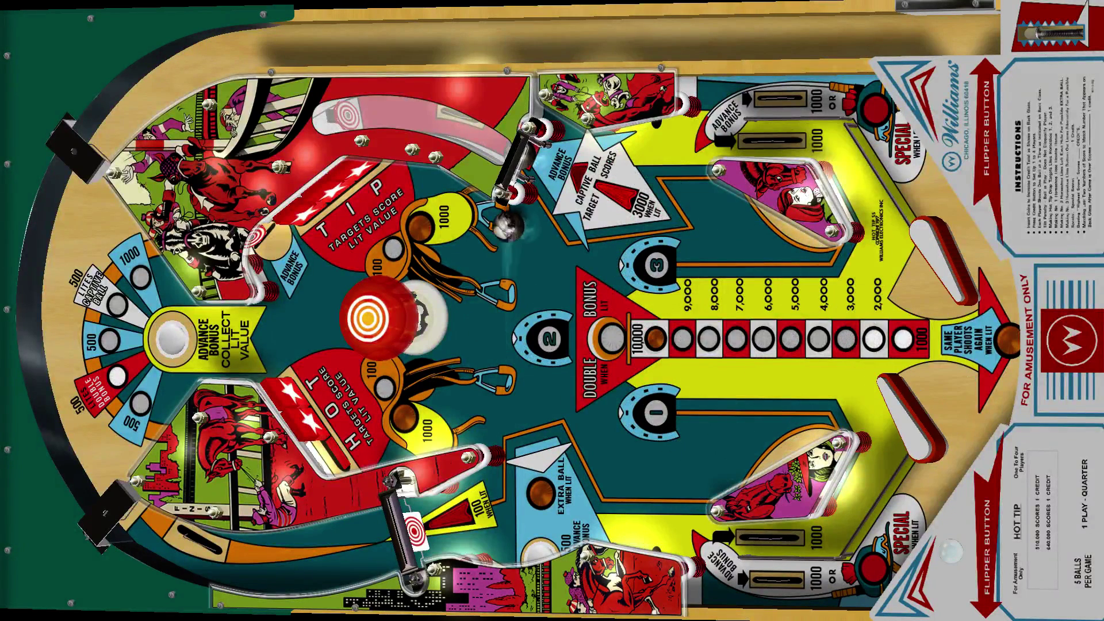
key(shift)
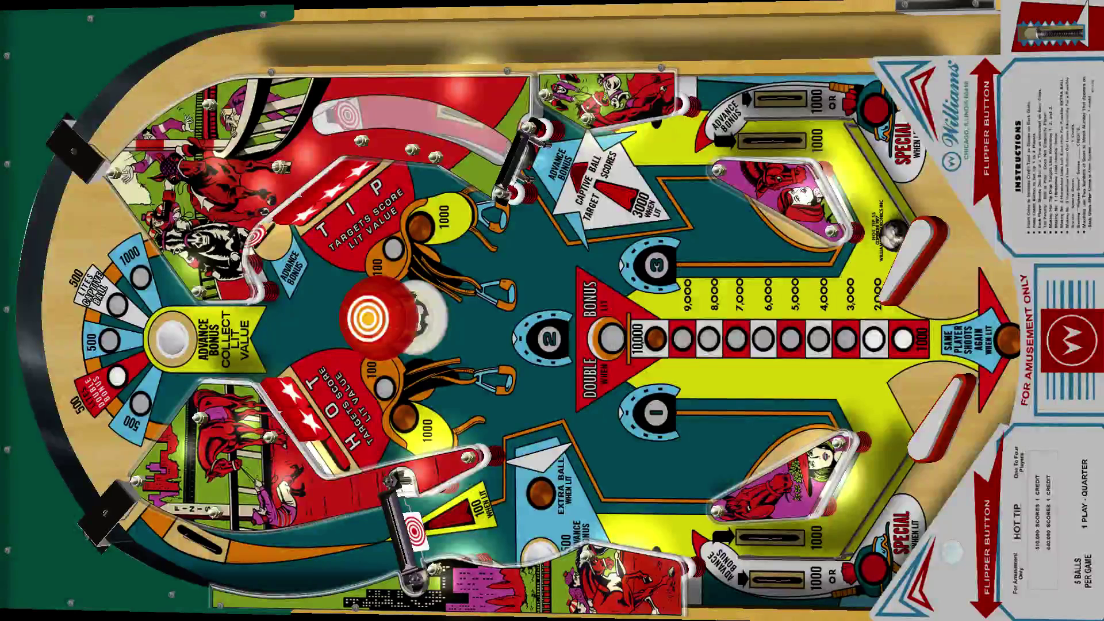
key(shift)
key(shift)
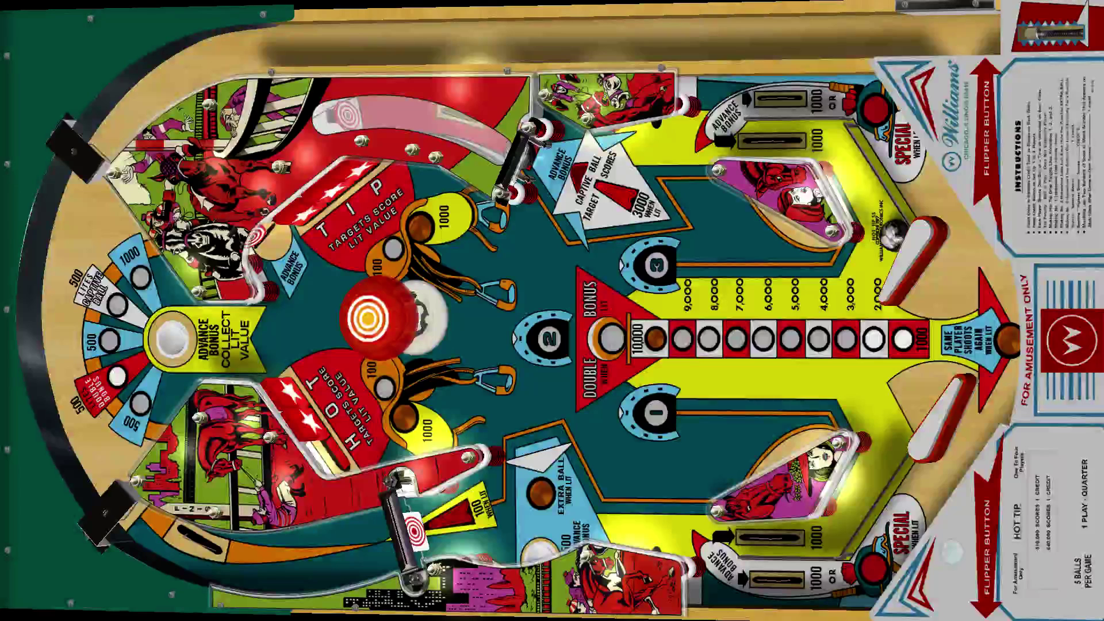
key(Shift_R)
key(Shift_L)
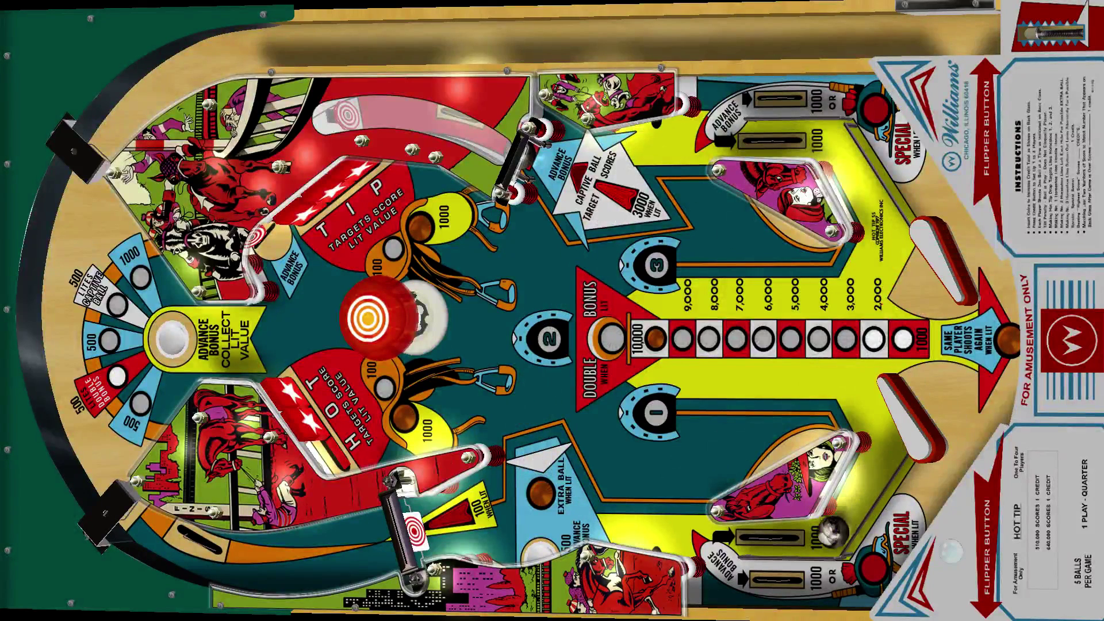
key(Shift_L)
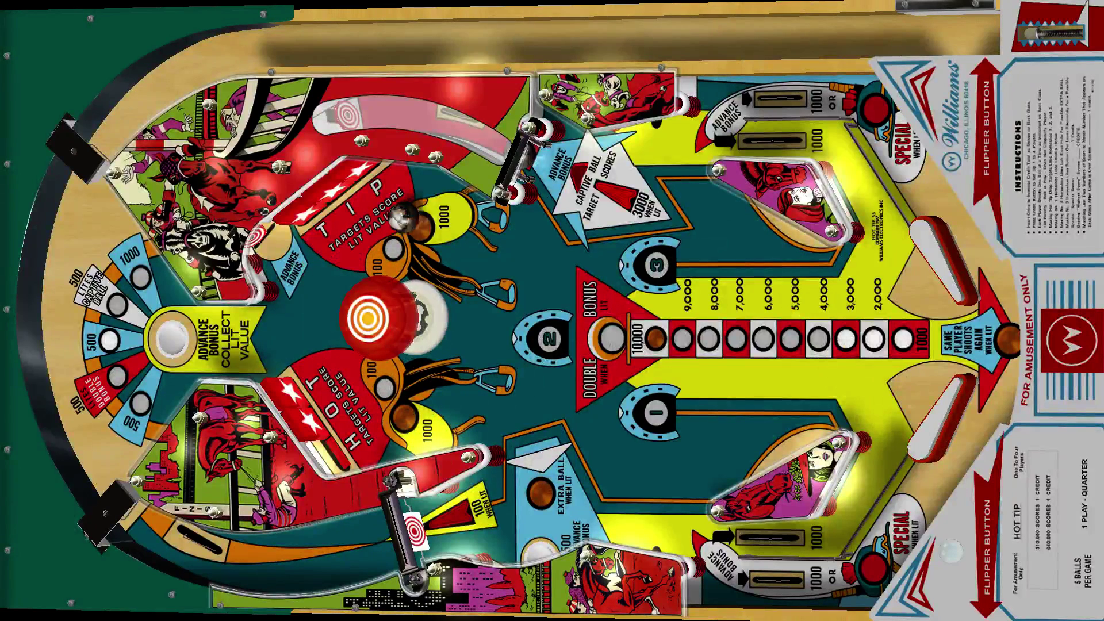
key(Shift_L)
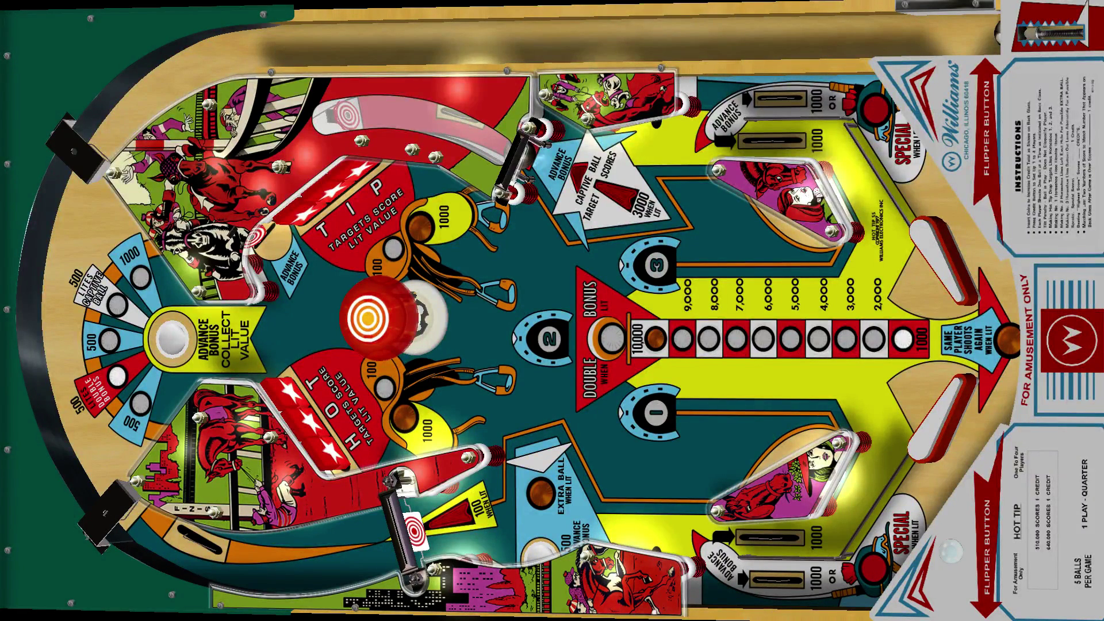
Step: Launch the second ball and test the ball and flipper behaviour until it drains
key(Return)
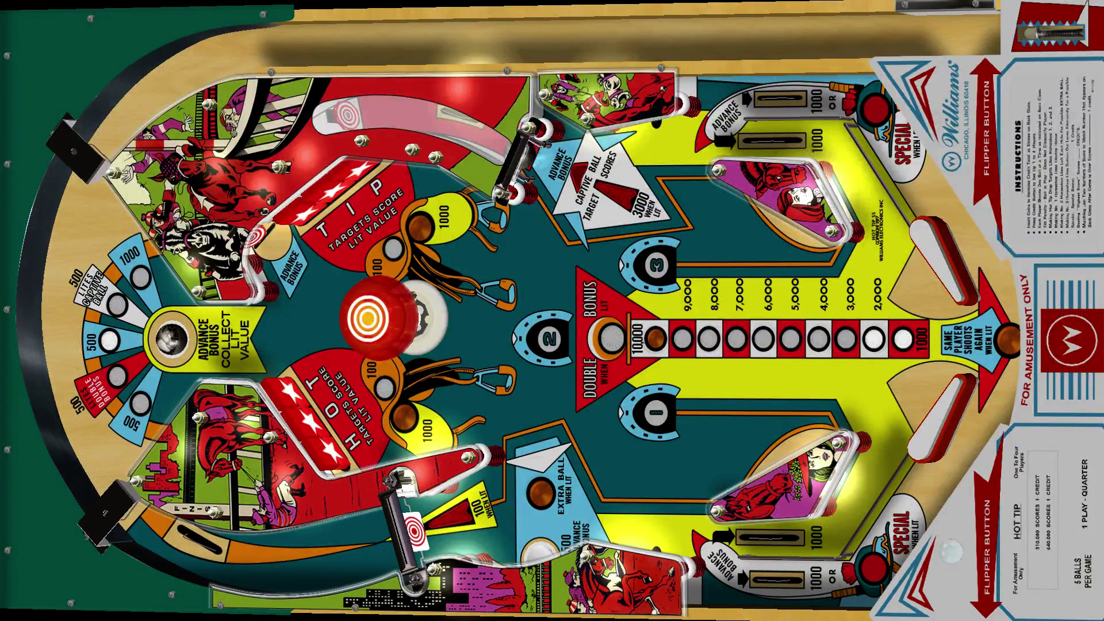
key(Shift_L)
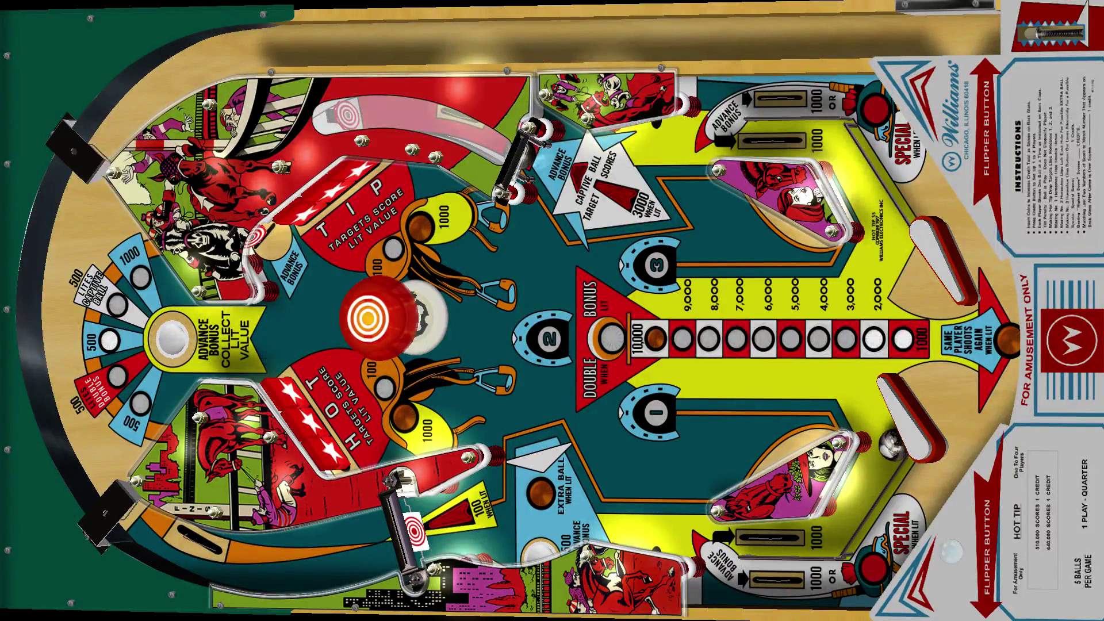
key(Shift_L)
key(Shift_L)
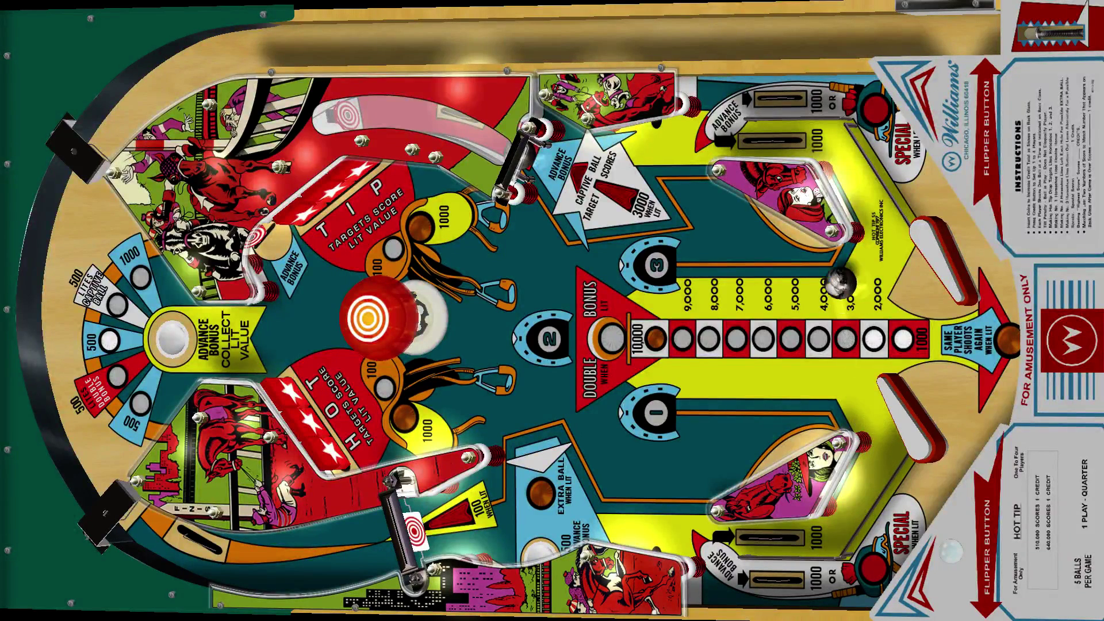
key(Shift_L)
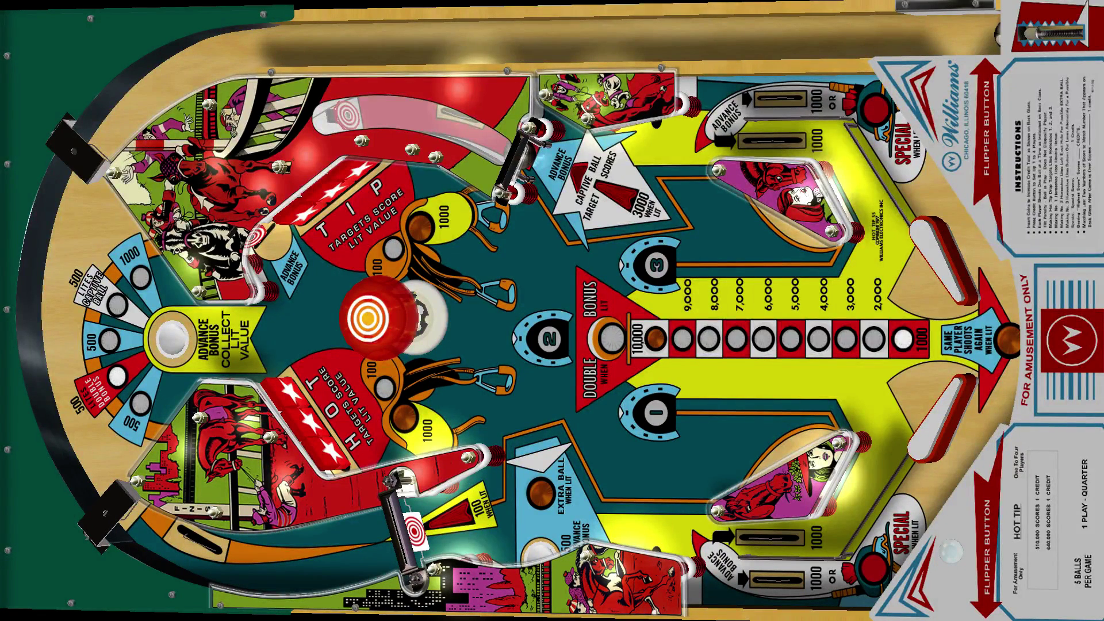
Step: Launch the third ball and keep testing shots with both flippers
key(Return)
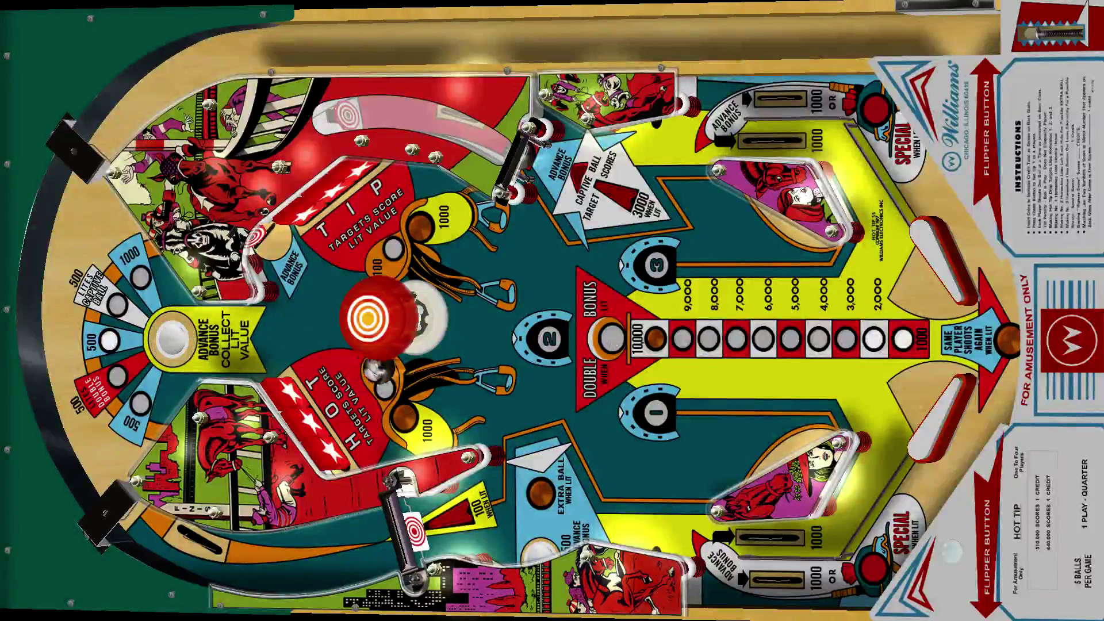
key(Shift_R)
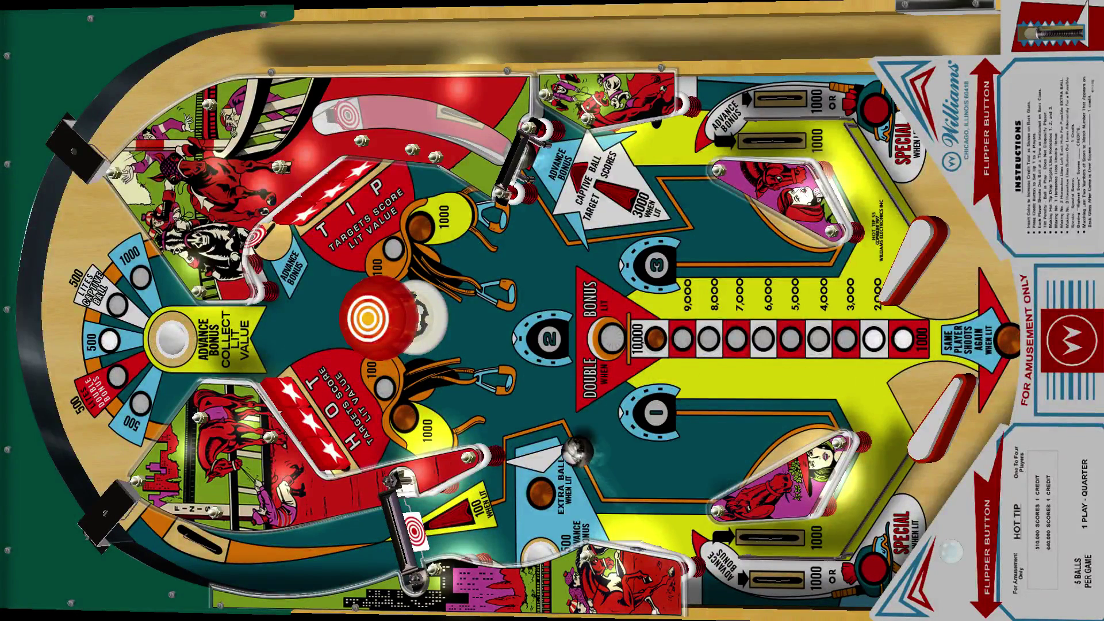
key(Shift_L)
key(Shift_R)
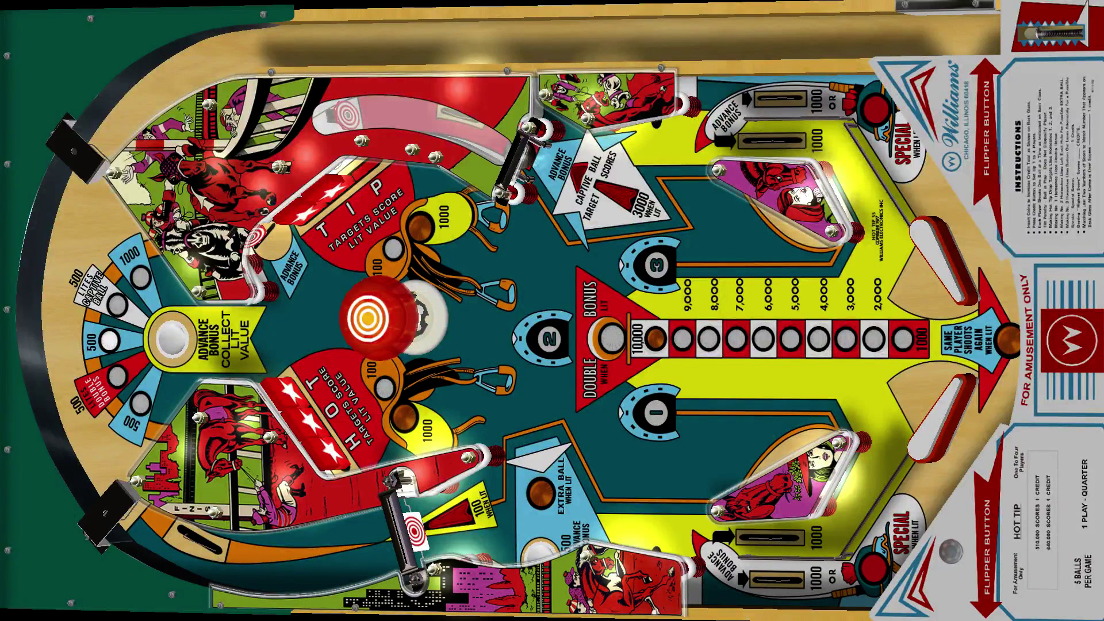
Step: Pause the running table, open and close the debugger, and quit the game back to the editor
right_click(518, 272)
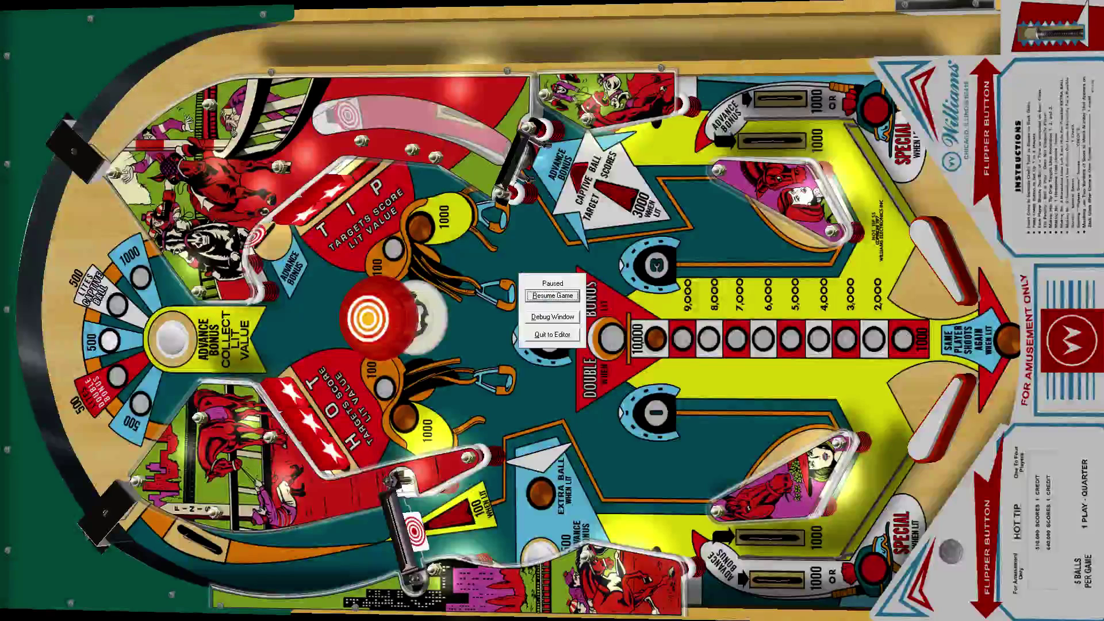
click(551, 317)
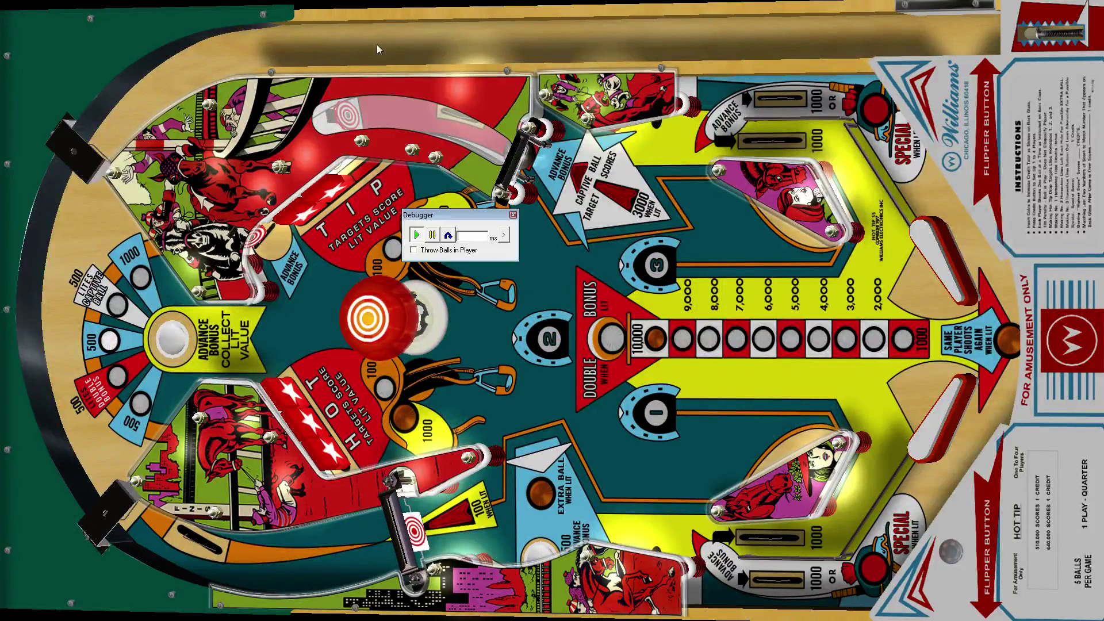
click(513, 215)
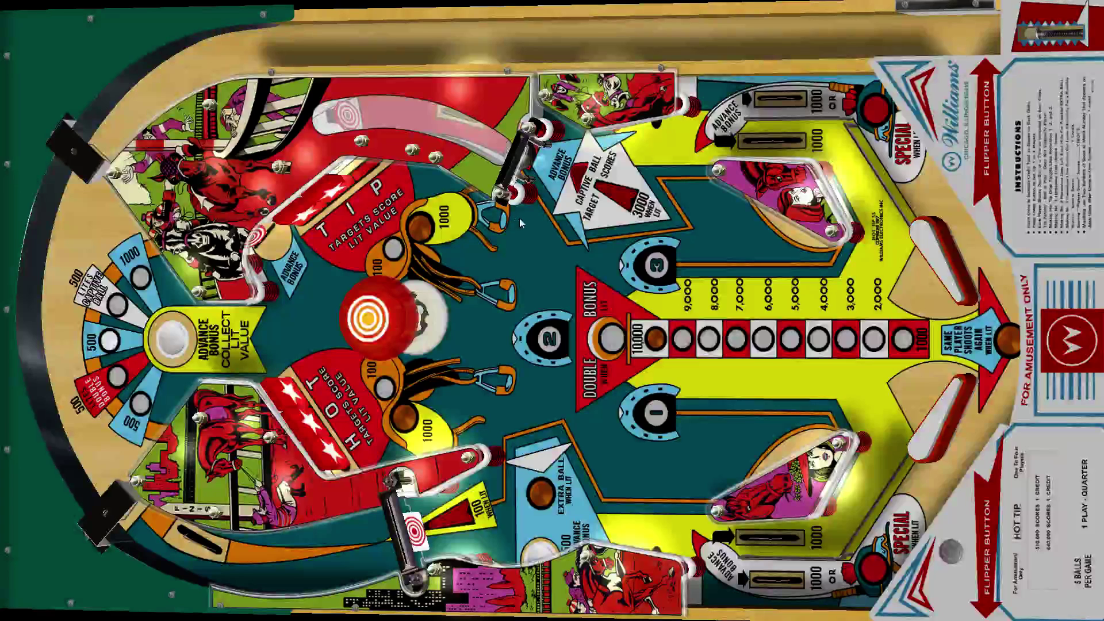
key(Escape)
key(Down)
key(Down)
key(Return)
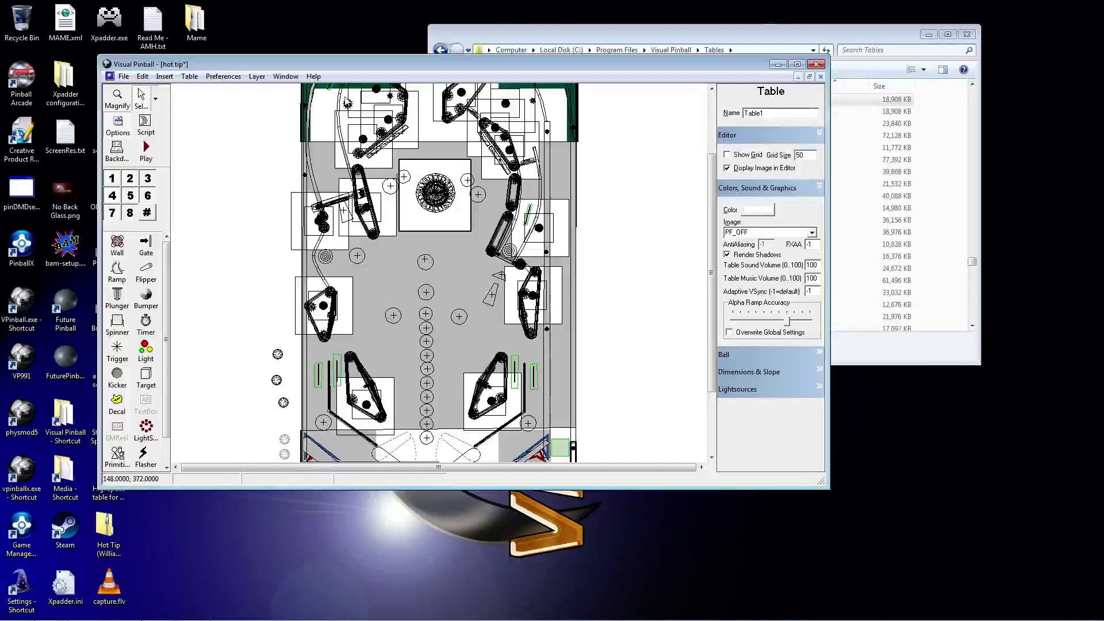
Step: Check the Hot Tip table files in the Tables folder and return to the table editor
drag(400, 68, 488, 206)
click(569, 123)
click(566, 112)
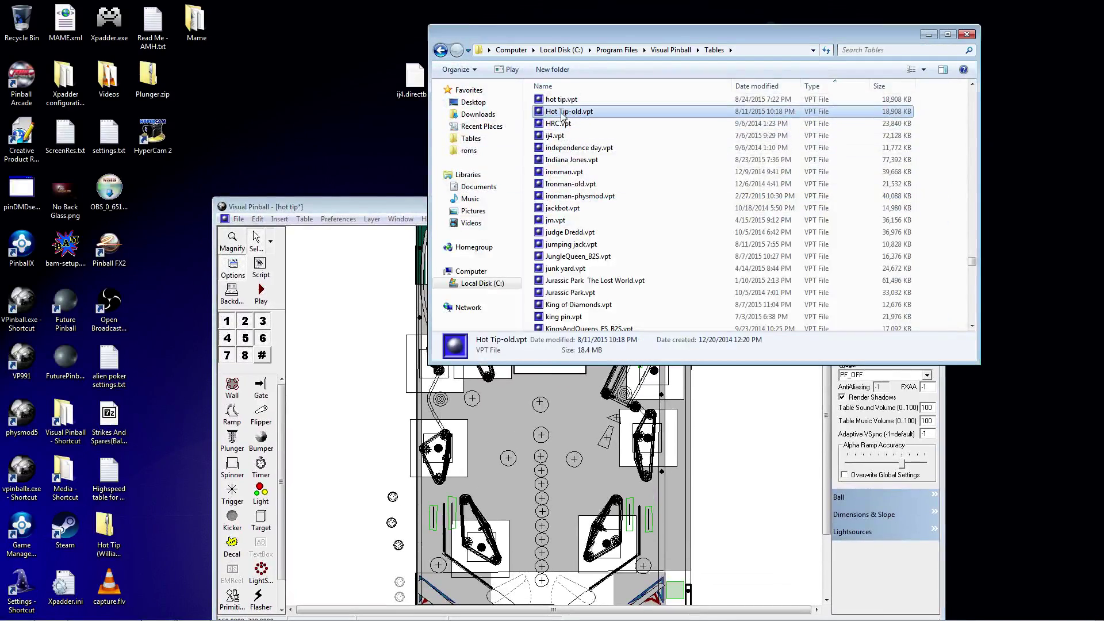
drag(365, 208, 329, 24)
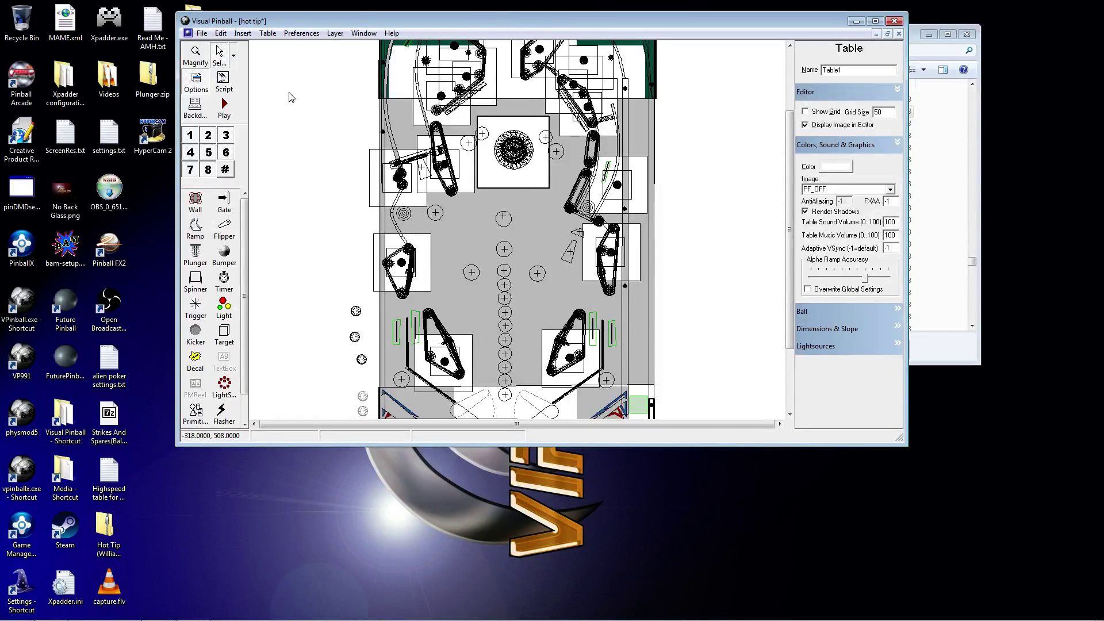
Step: Magnify the upper playfield and examine the properties of Gate3 and its gate primitive at the left orbit
scroll(290, 97, up, 4)
scroll(290, 97, down, 1)
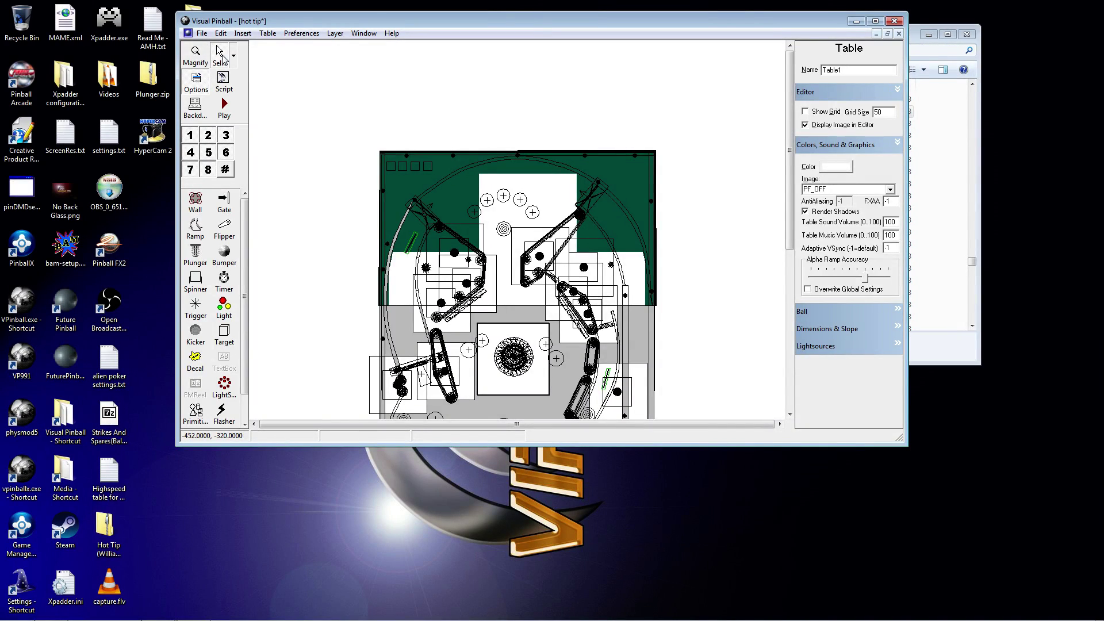
click(196, 55)
click(425, 205)
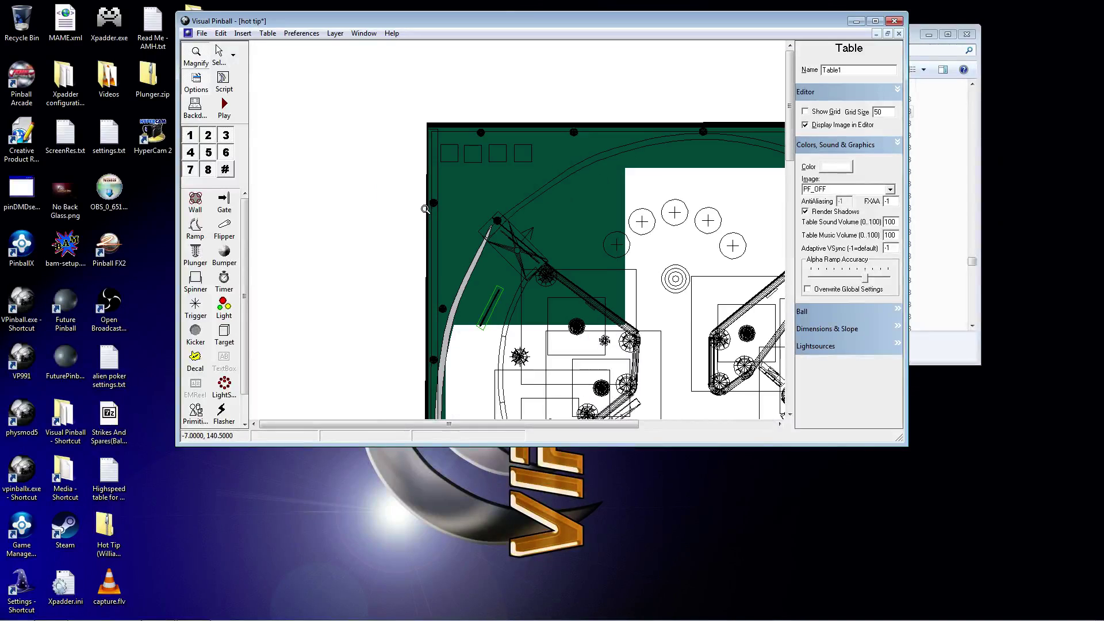
click(218, 55)
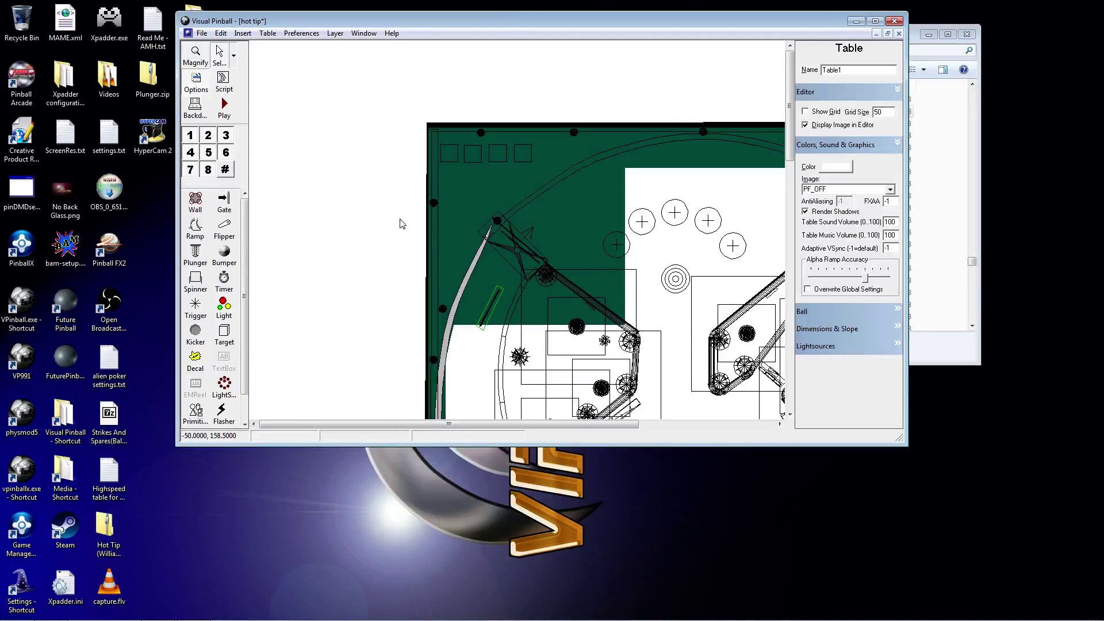
click(525, 247)
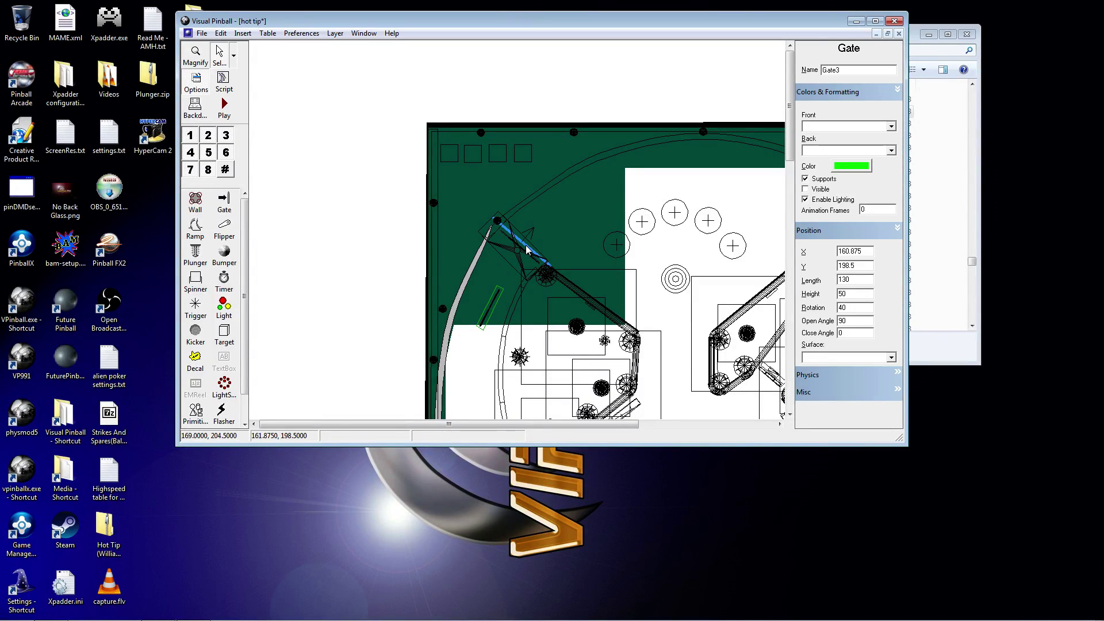
click(524, 251)
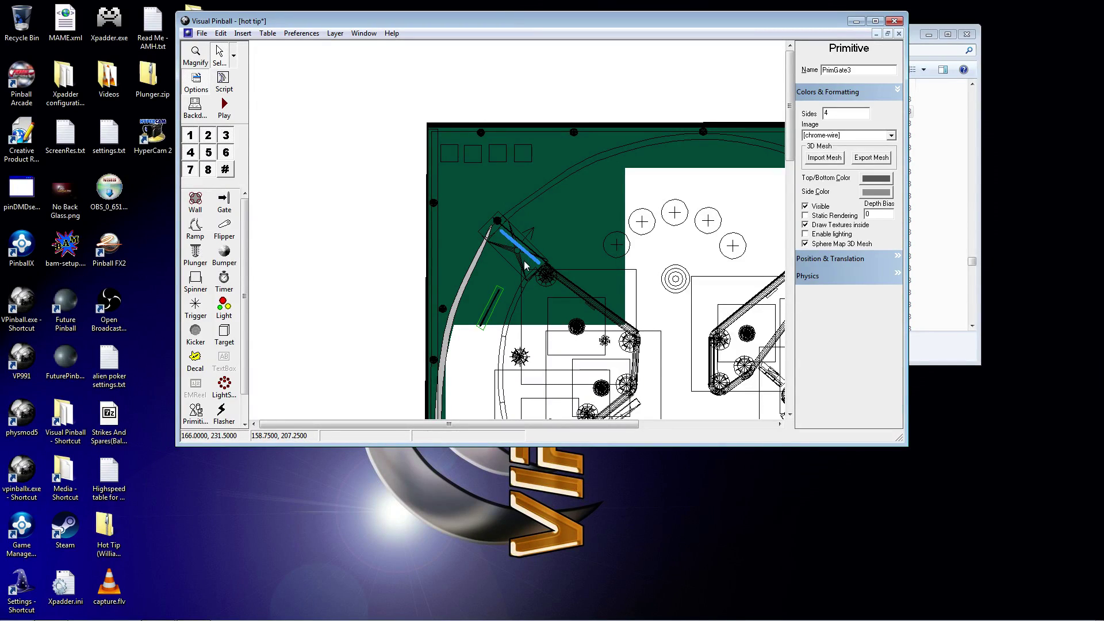
click(528, 250)
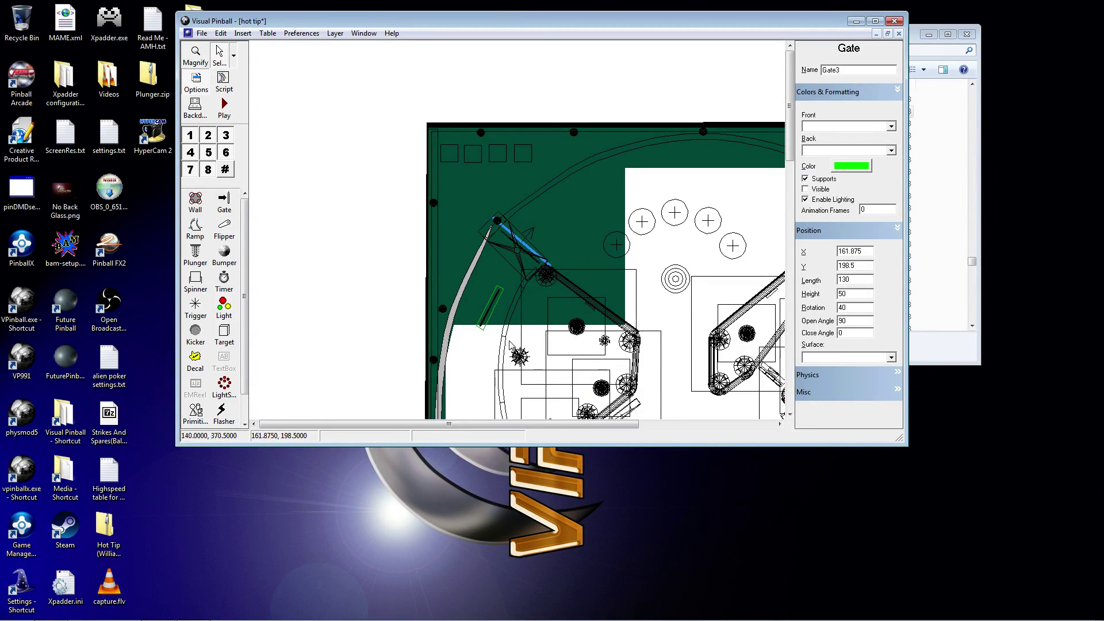
Step: Examine the properties of Gate2 and the primitive around it at the right orbit
drag(482, 424, 581, 432)
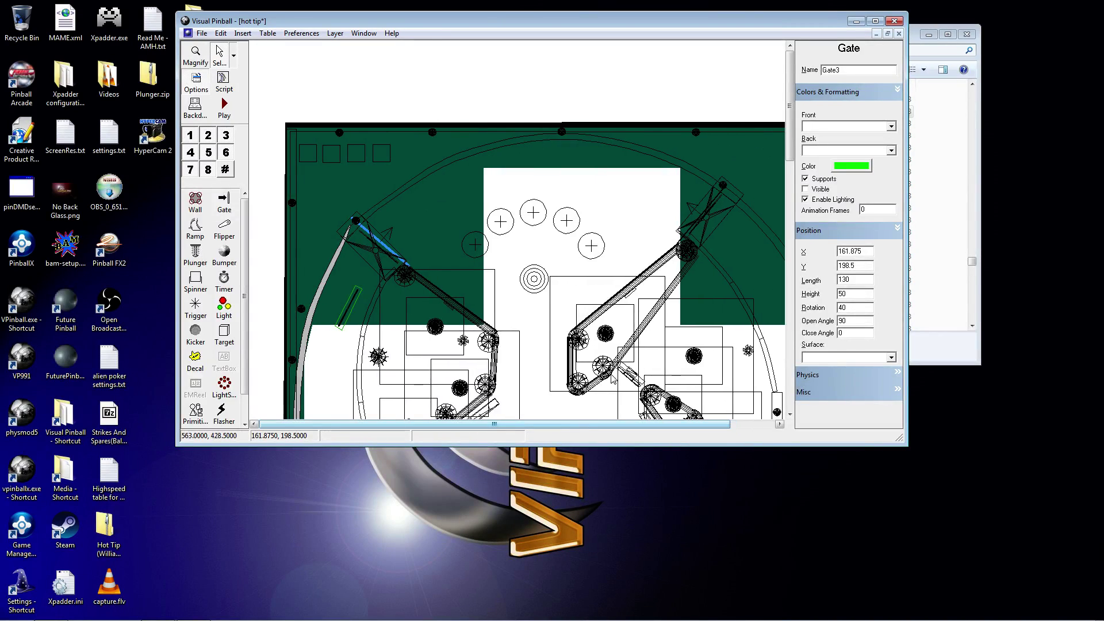
click(705, 209)
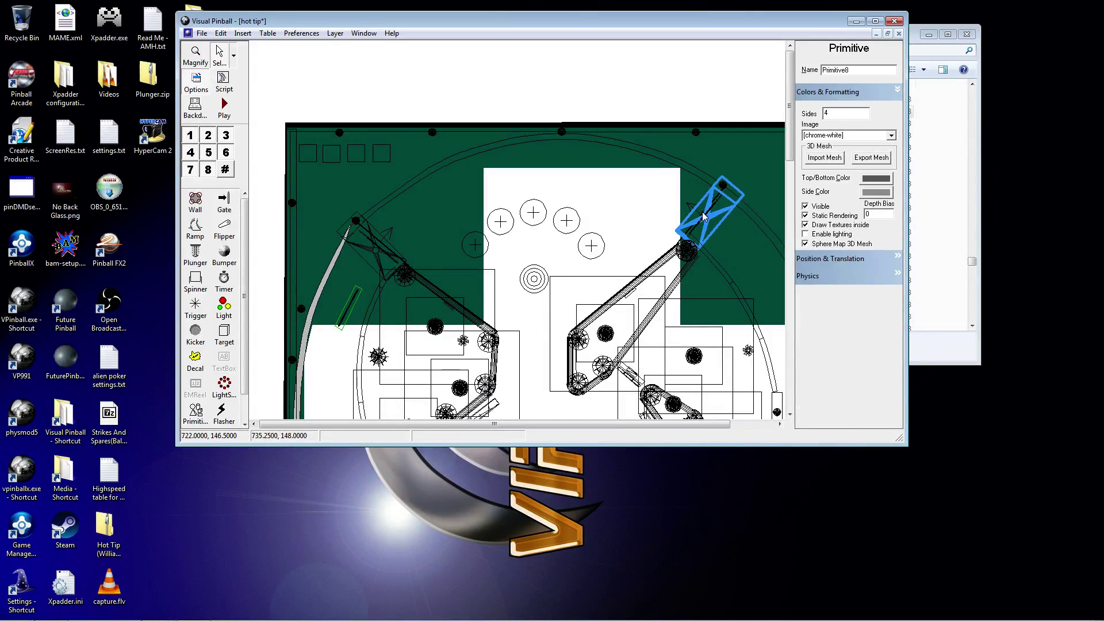
click(701, 217)
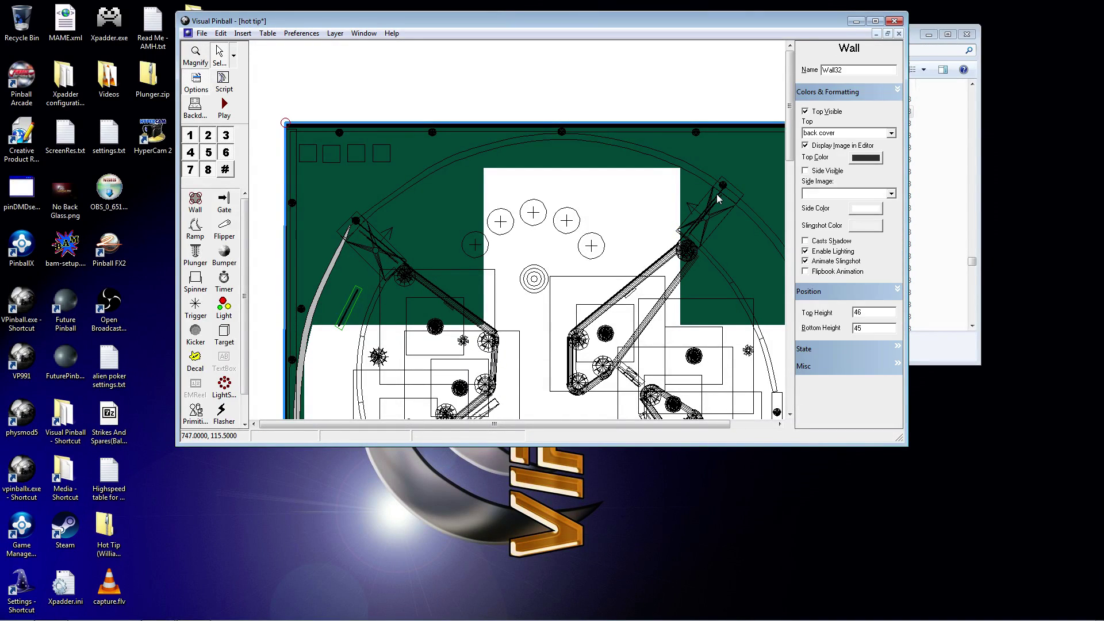
click(716, 195)
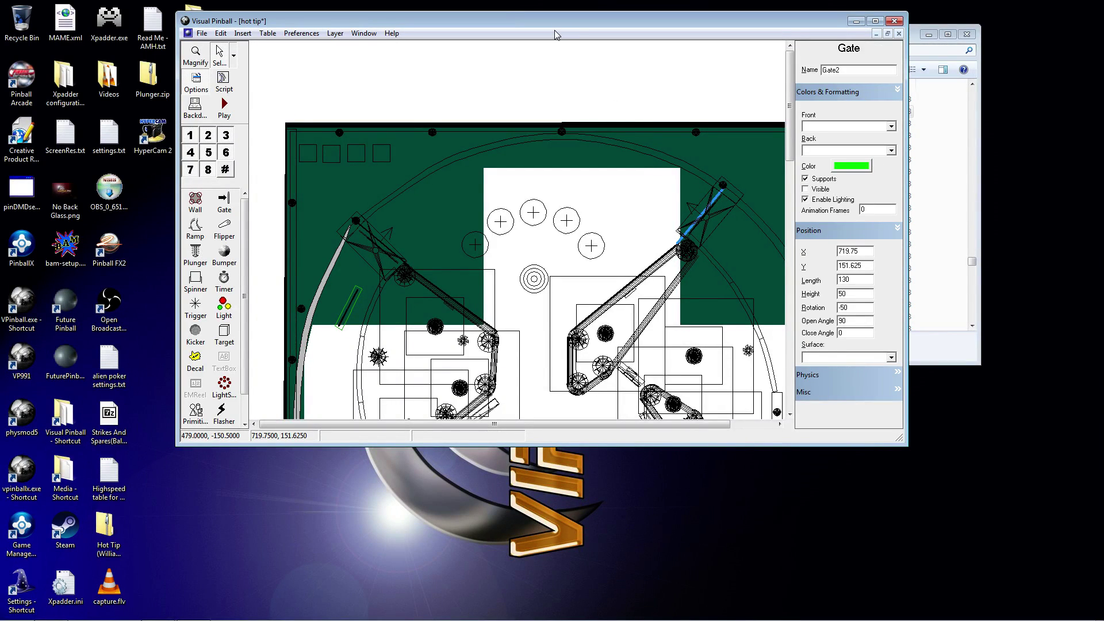
click(555, 67)
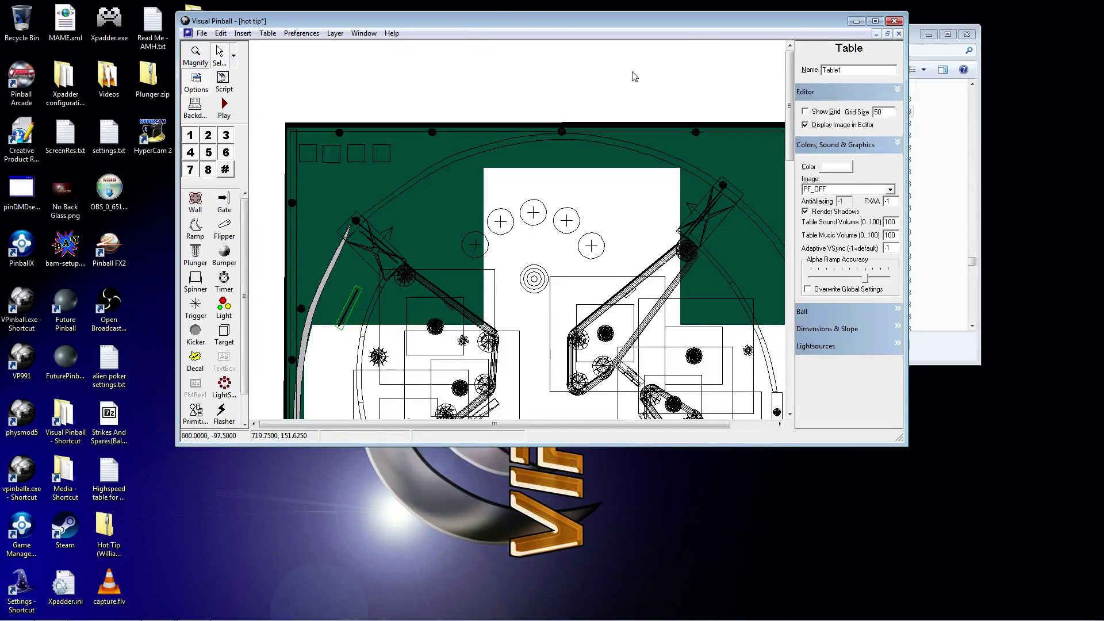
Step: Close the hot tip table without saving and reopen hot tip.vpt from the recent files
click(899, 34)
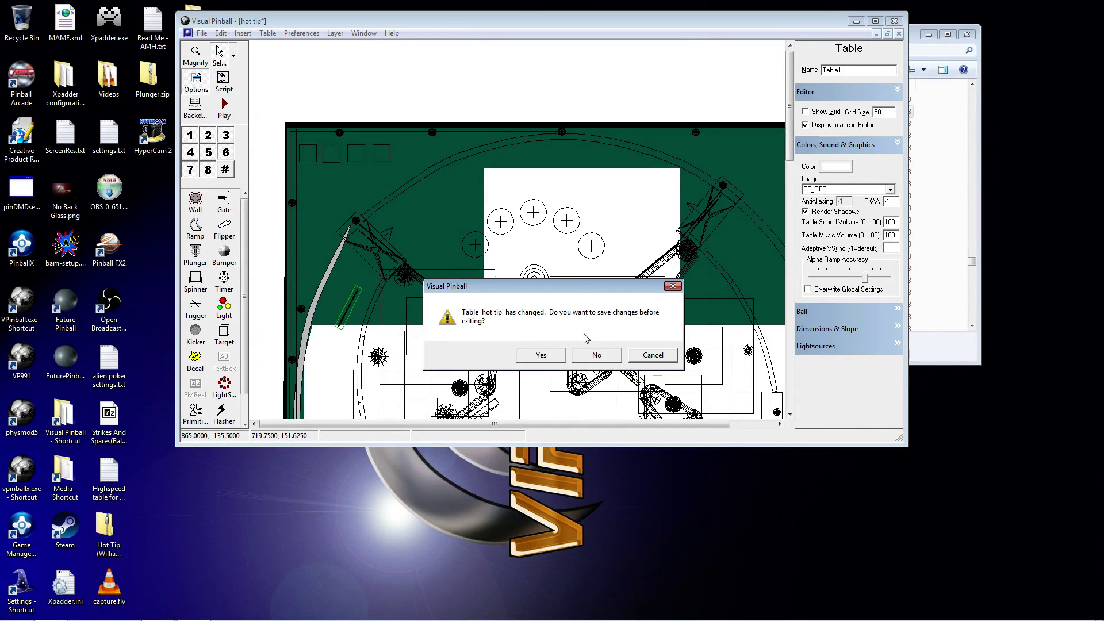
click(592, 354)
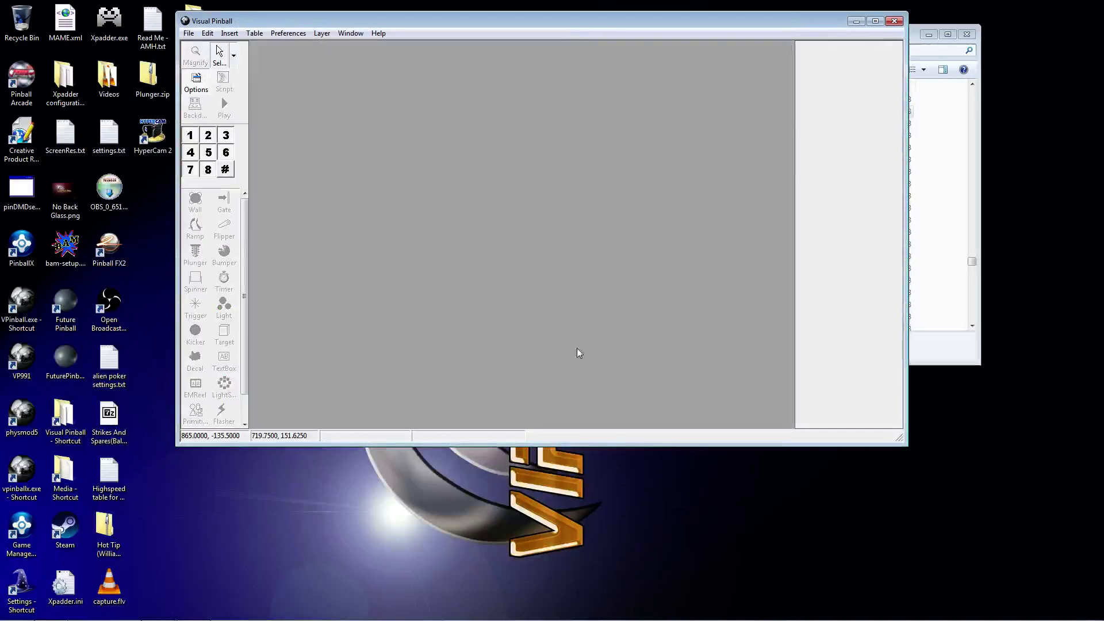
click(189, 34)
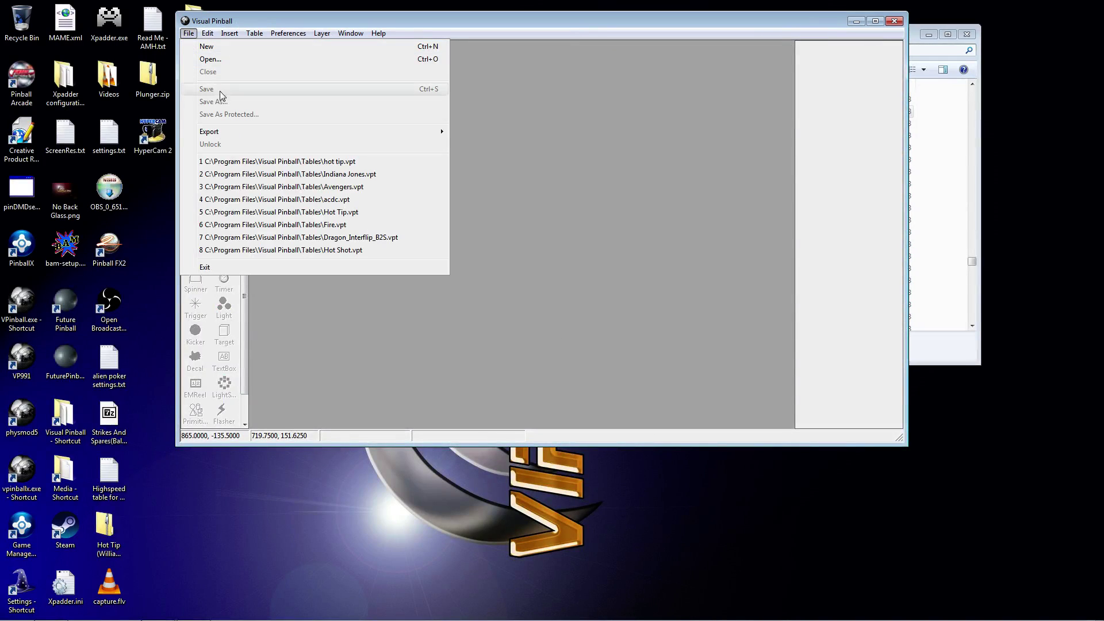
click(270, 174)
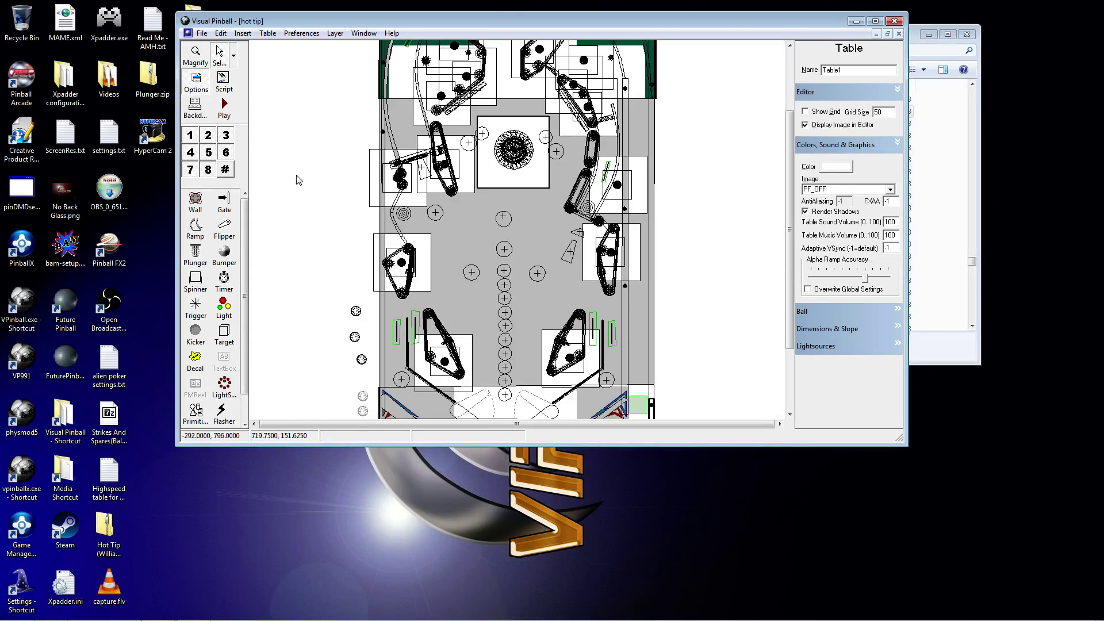
Step: Set cController to 3 for B2S in the table script and close the script
scroll(325, 171, up, 5)
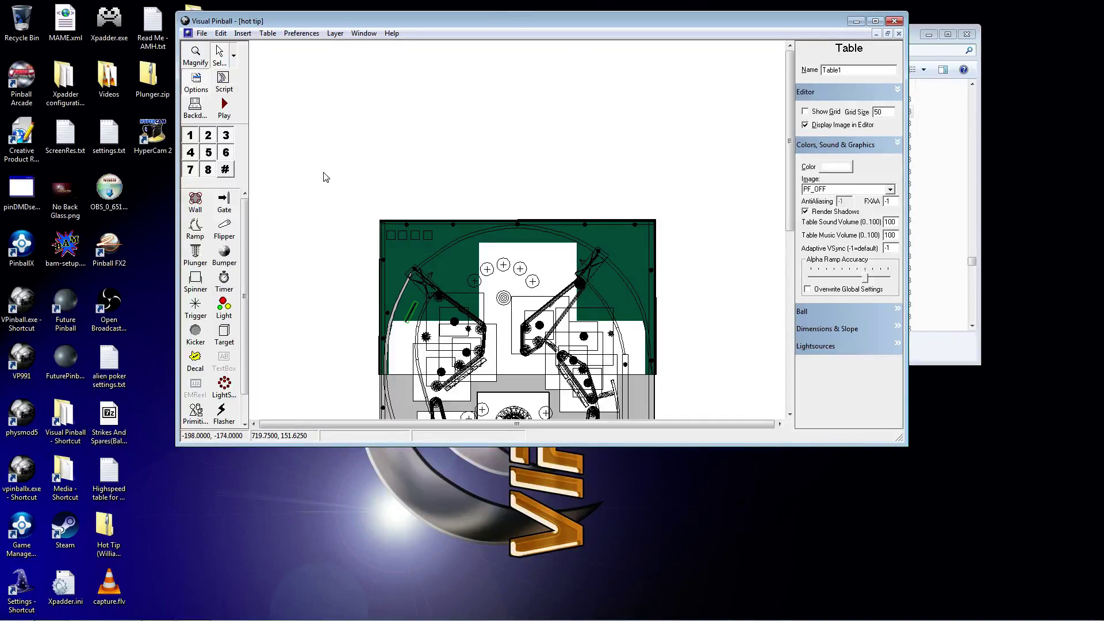
click(220, 81)
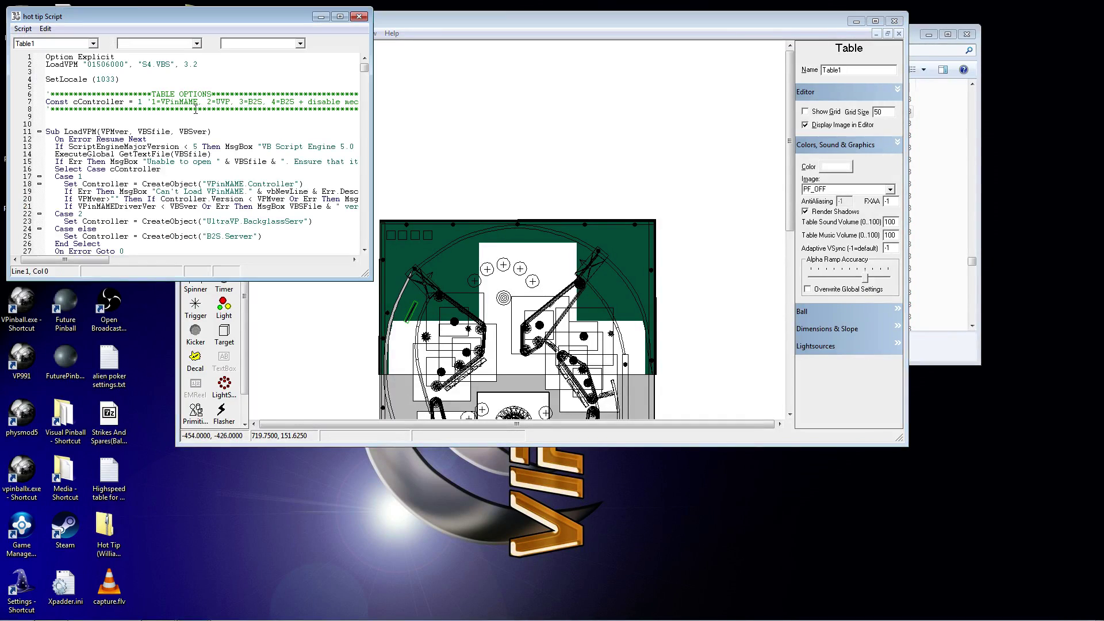
click(141, 102)
key(Delete)
text(3)
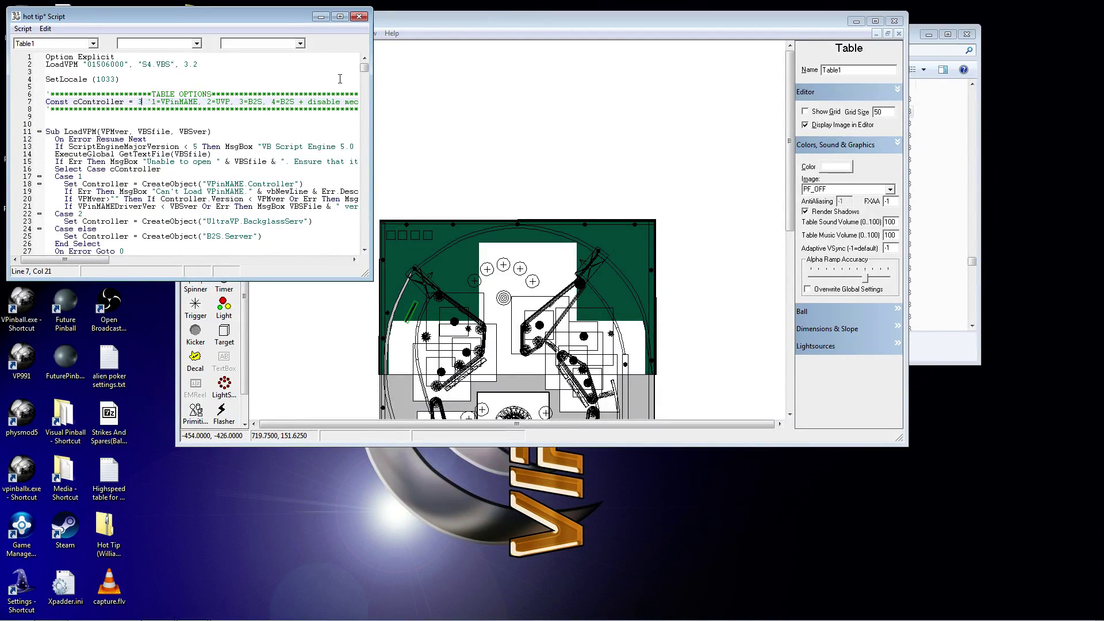
click(359, 16)
Step: Find Gate2 and Gate3 in the table's element list and select both together
click(221, 34)
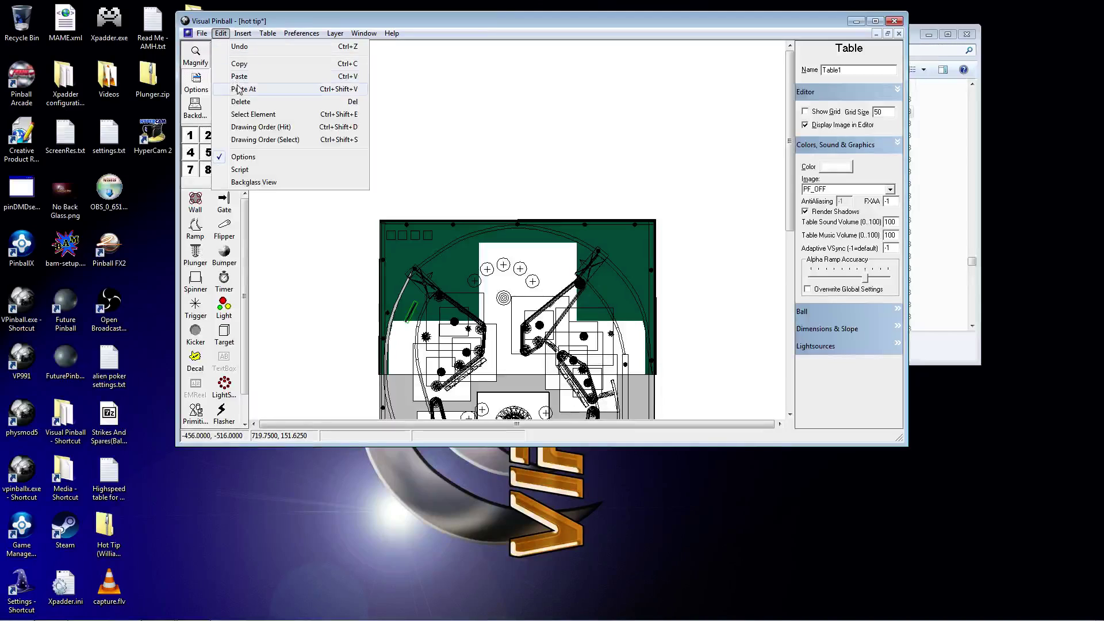
click(241, 111)
click(251, 119)
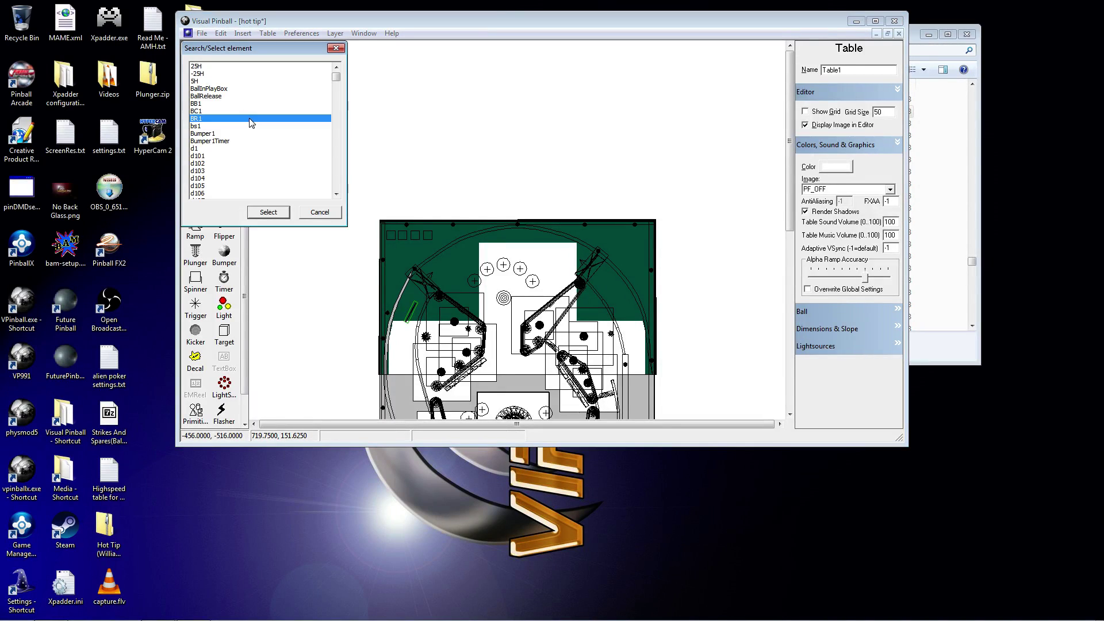
text(gate)
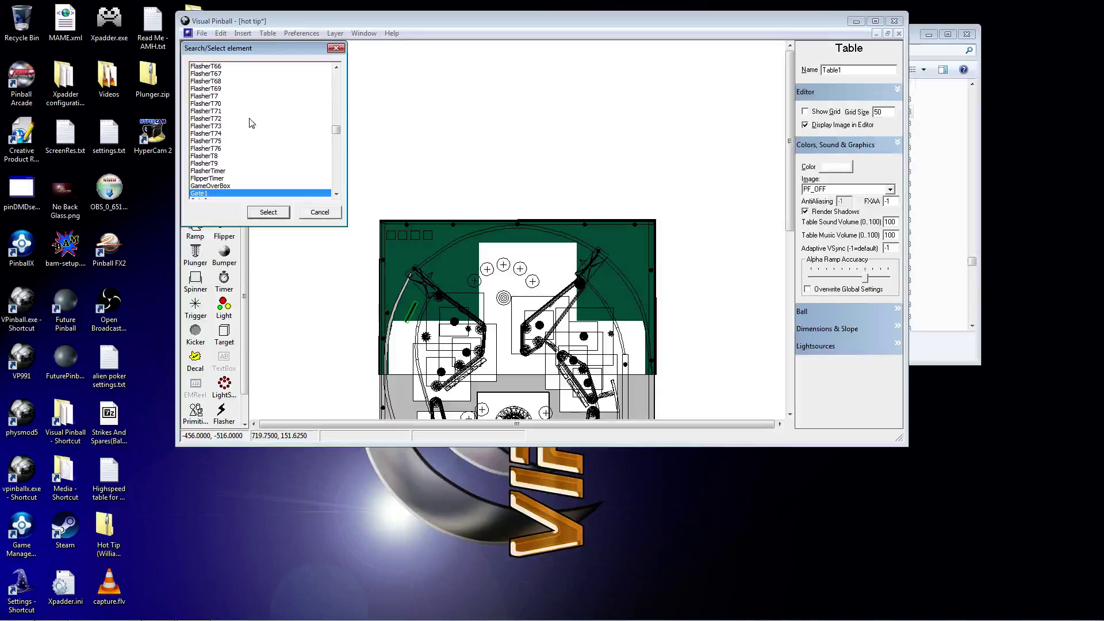
scroll(251, 123, down, 2)
click(217, 163)
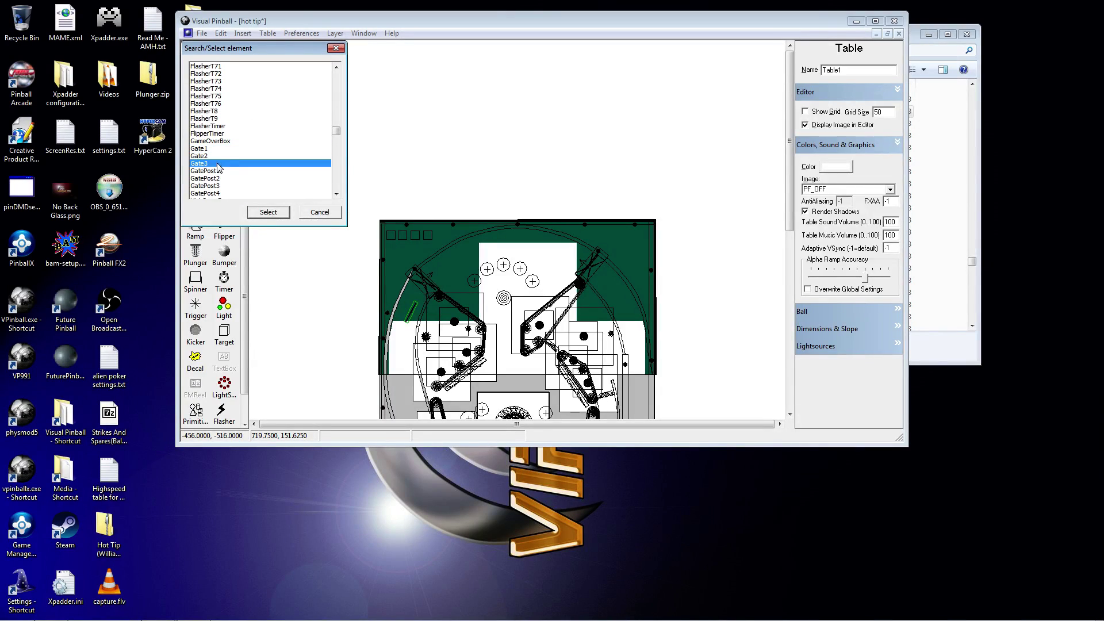
ctrl+click(216, 157)
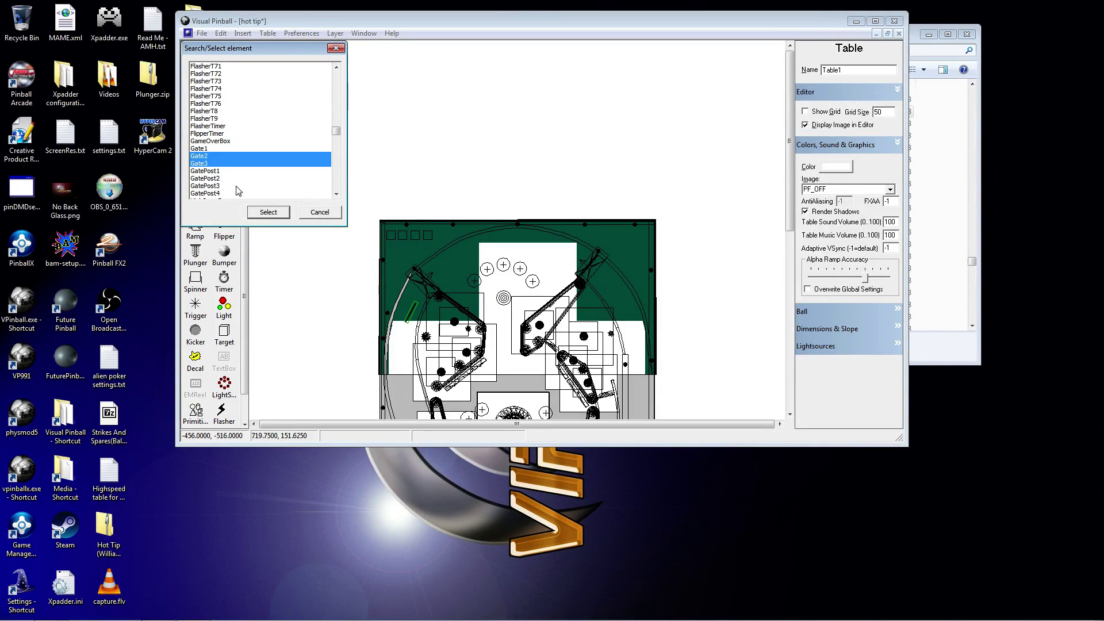
click(267, 213)
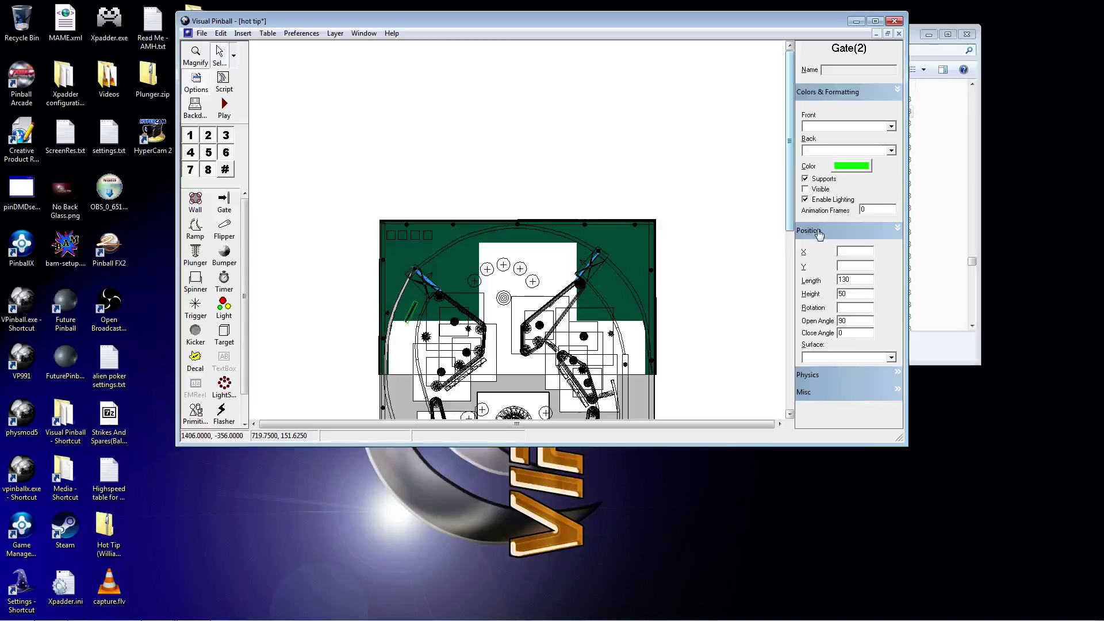
Step: Clear the Elasticity value in the physics settings of both selected gates and deselect them
scroll(819, 235, down, 2)
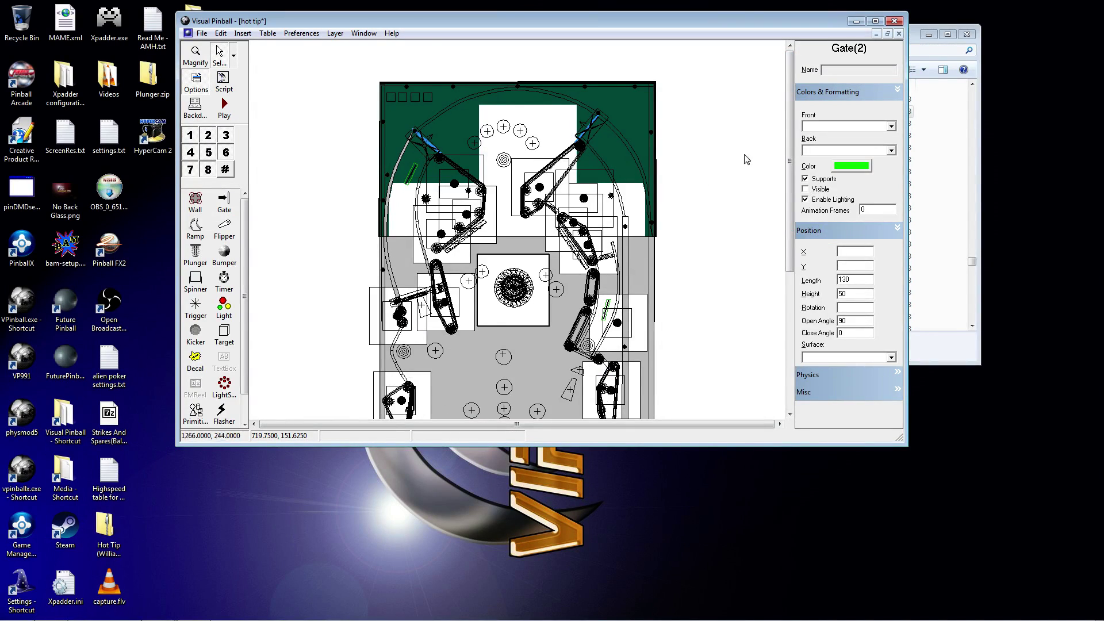
click(897, 374)
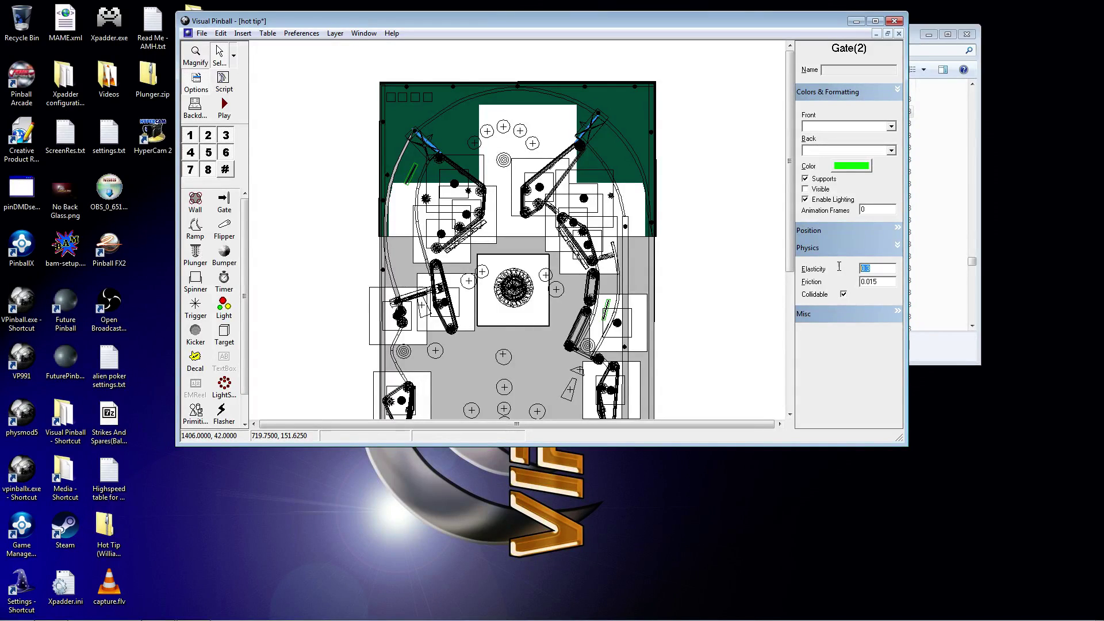
key(BackSpace)
click(733, 202)
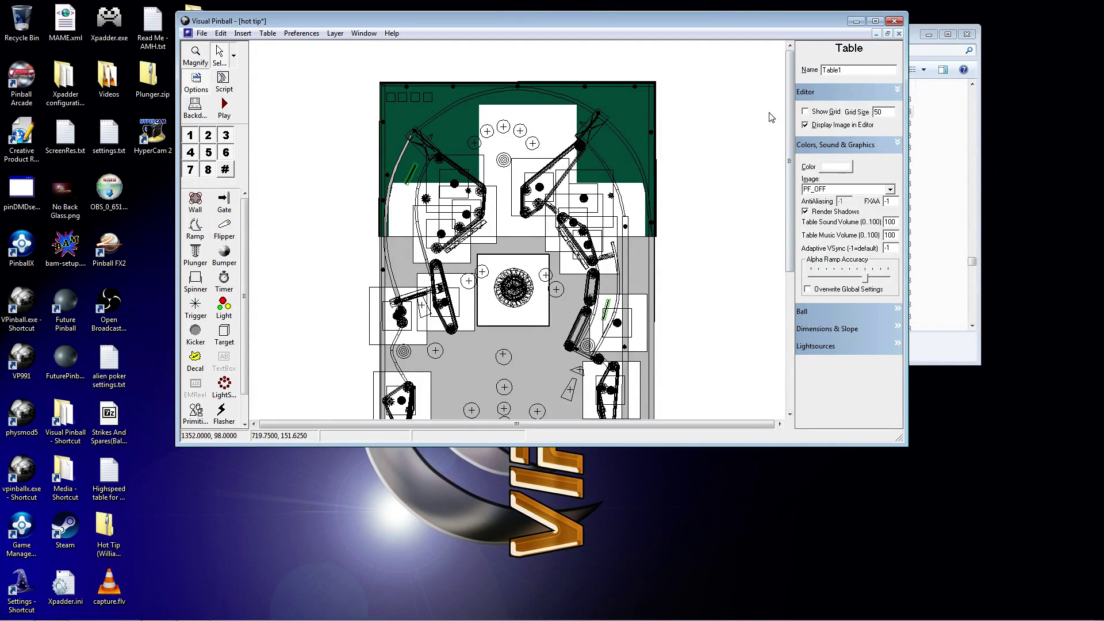
Step: Find the Plunger in the table's element list and select it to show its settings
mouse_move(791, 127)
mouse_down()
mouse_move(790, 210)
mouse_move(790, 119)
mouse_up()
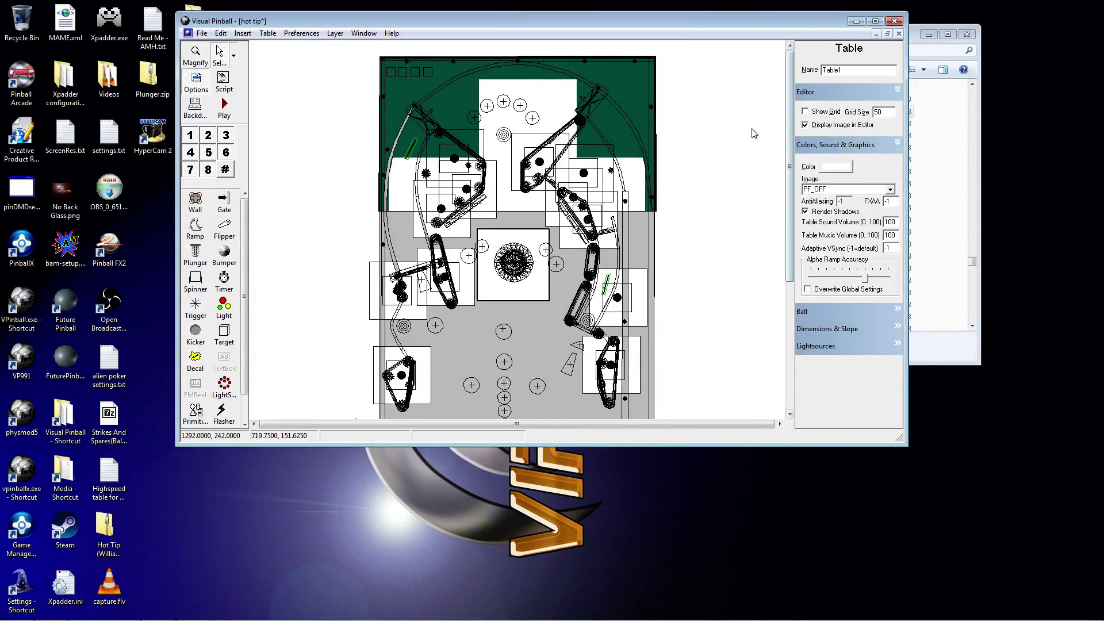
click(227, 35)
click(266, 110)
click(265, 117)
key(p)
key(l)
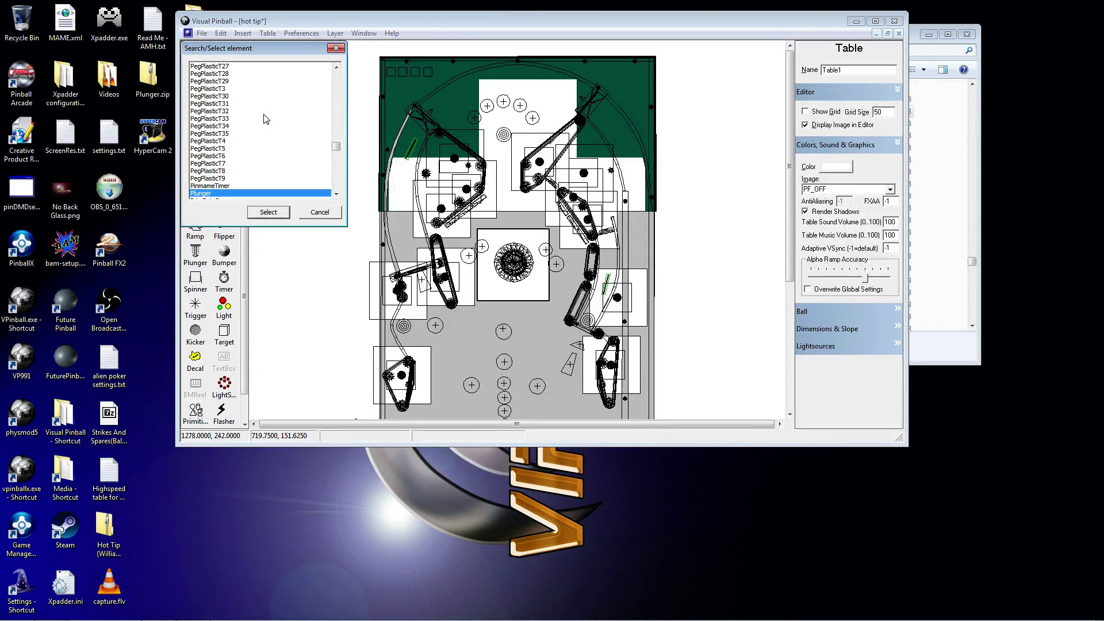
click(268, 212)
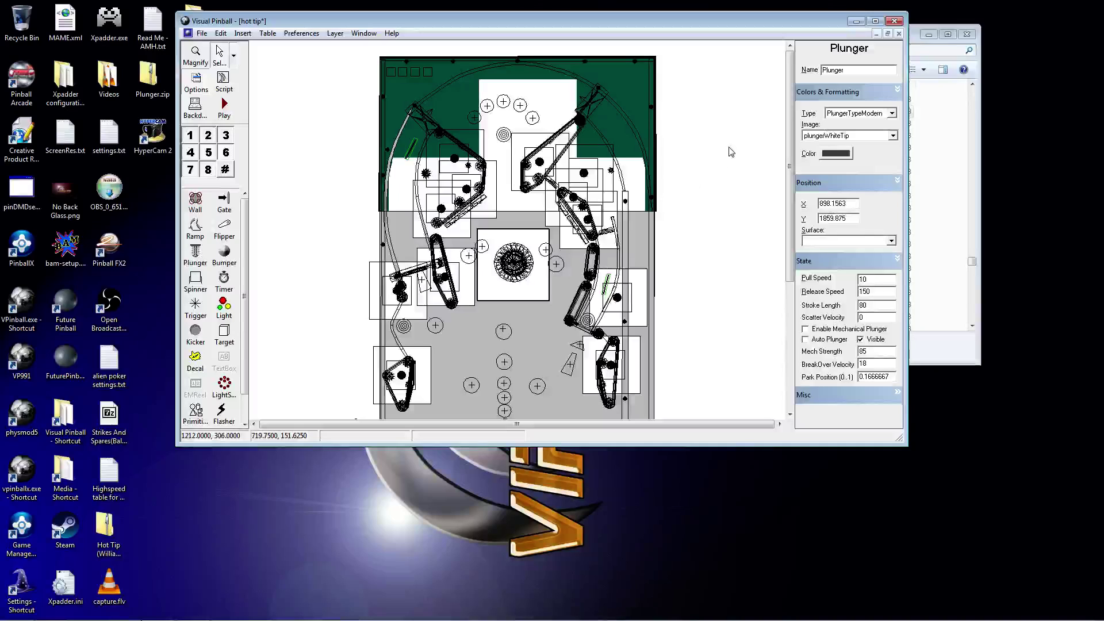
drag(792, 112, 792, 343)
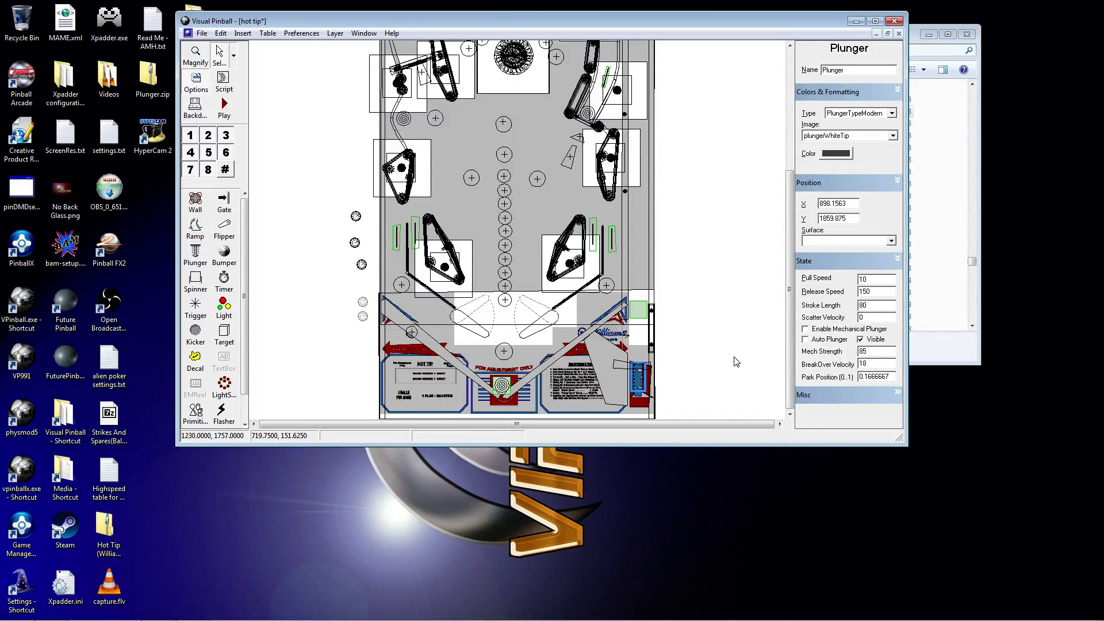
Step: Enable the mechanical plunger and set its Pull Speed to 1 and Release Speed to 110
click(806, 330)
click(876, 278)
drag(879, 278, 763, 283)
text(1)
key(Tab)
text(110)
Step: Set the plunger's Park Position to 0 and its BreakOver Velocity to 10
drag(892, 376, 832, 386)
text(0)
click(868, 280)
text(0)
Step: Run the table, launch several balls to test the plunger strength, play with the flippers, and quit back to the editor
click(224, 109)
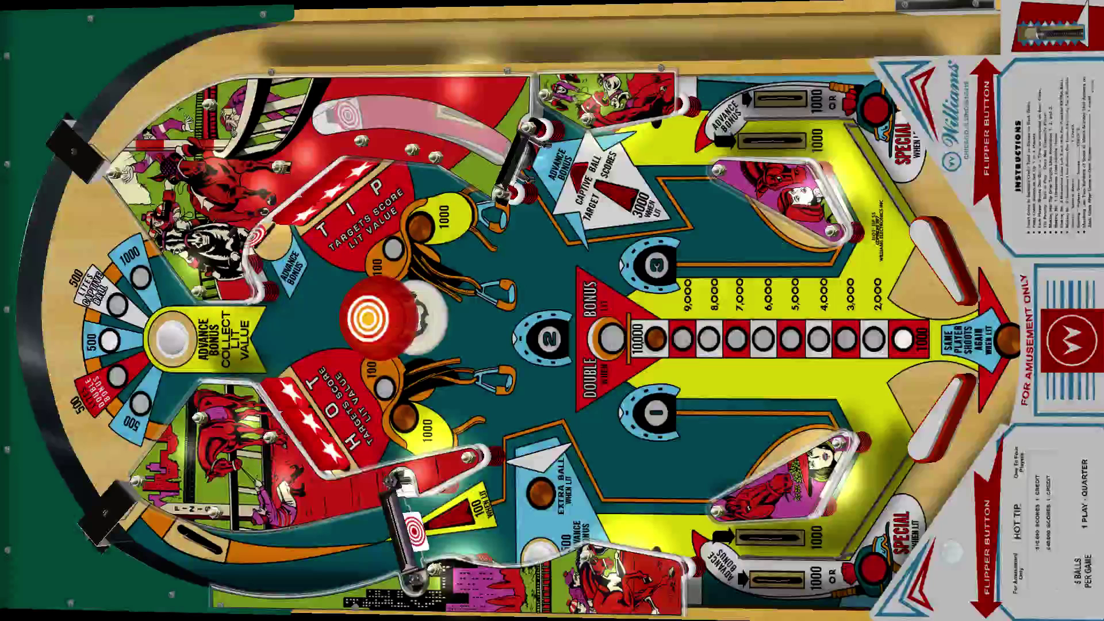
key(Return)
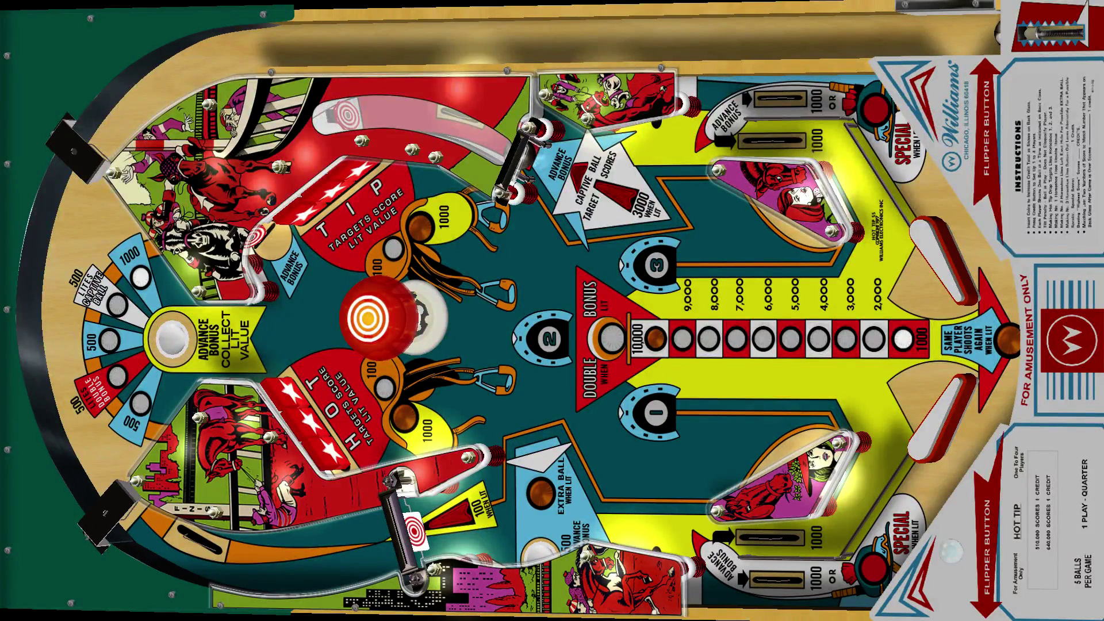
key(Return)
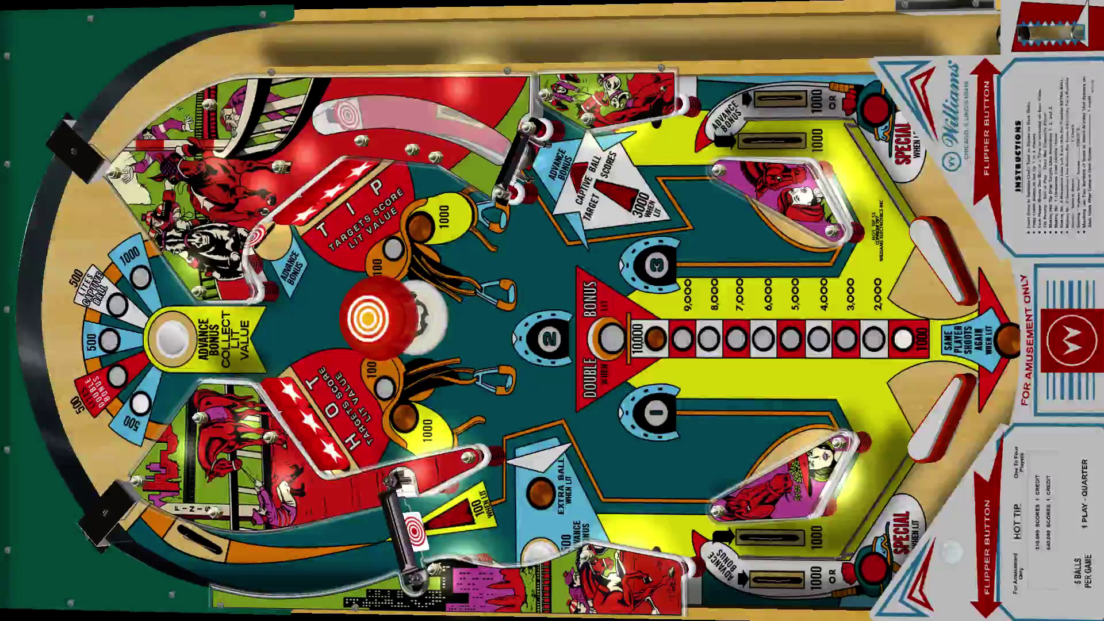
key(Return)
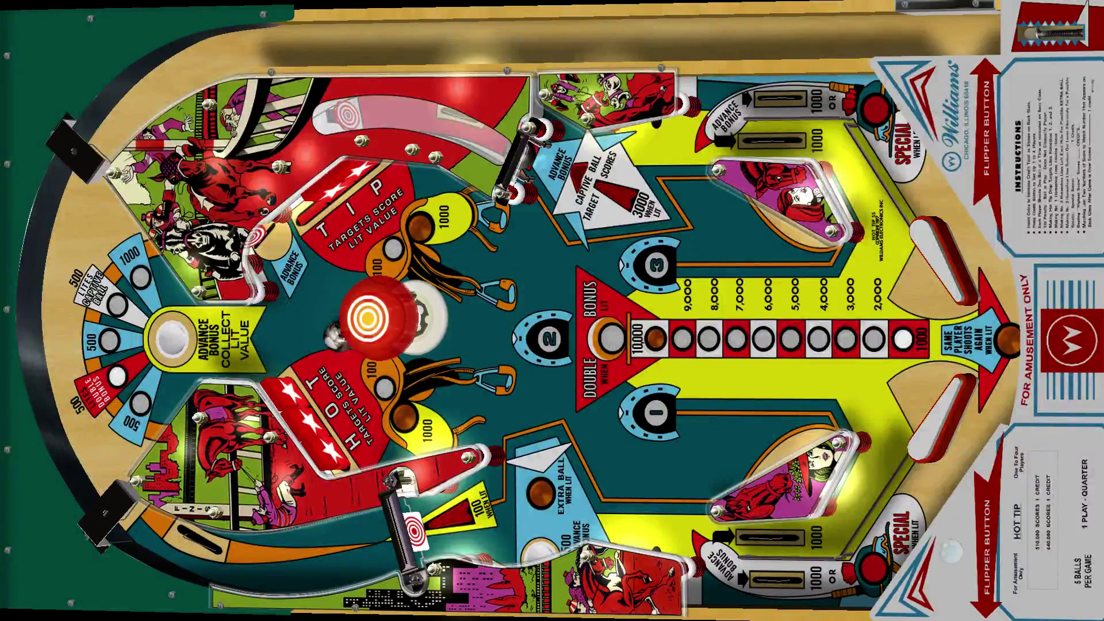
key(Shift_L)
key(Shift_R)
key(Shift_L)
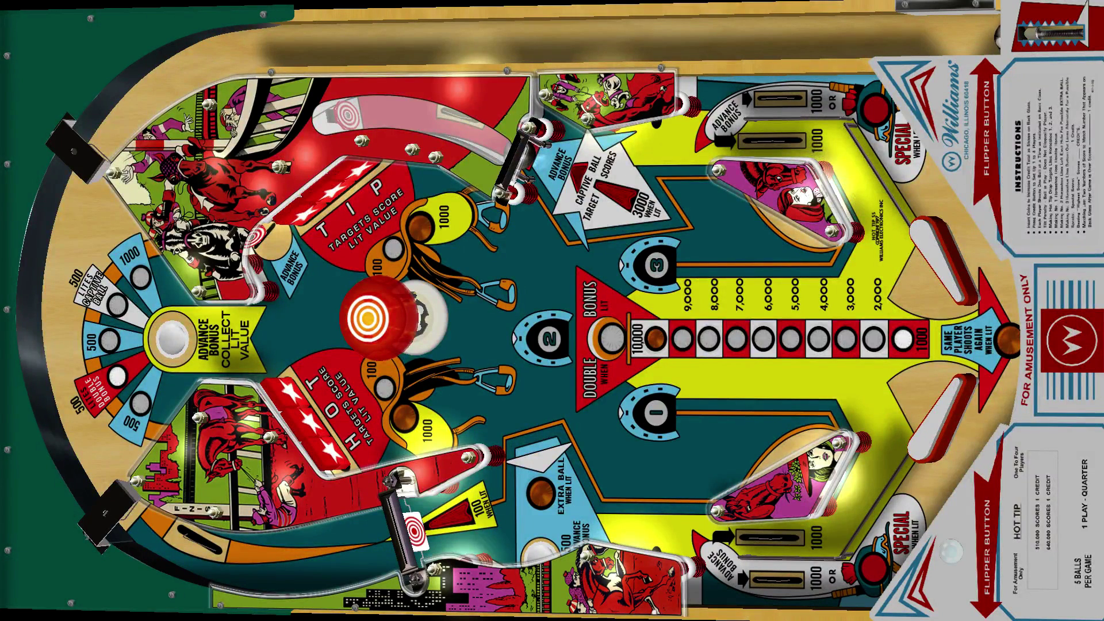
key(Return)
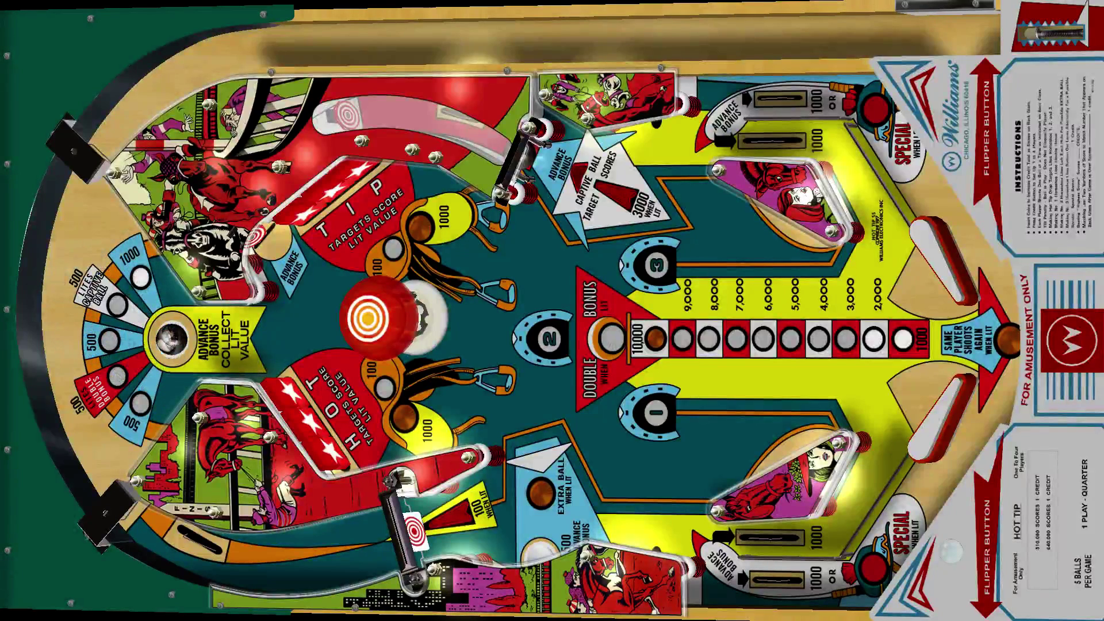
key(Shift_L)
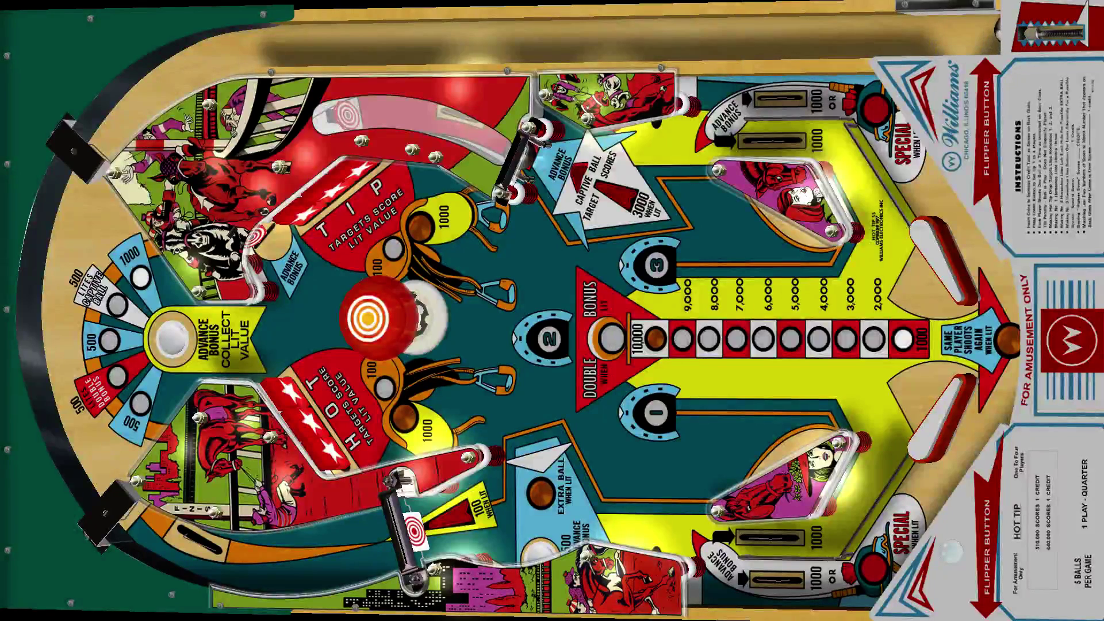
key(Escape)
key(q)
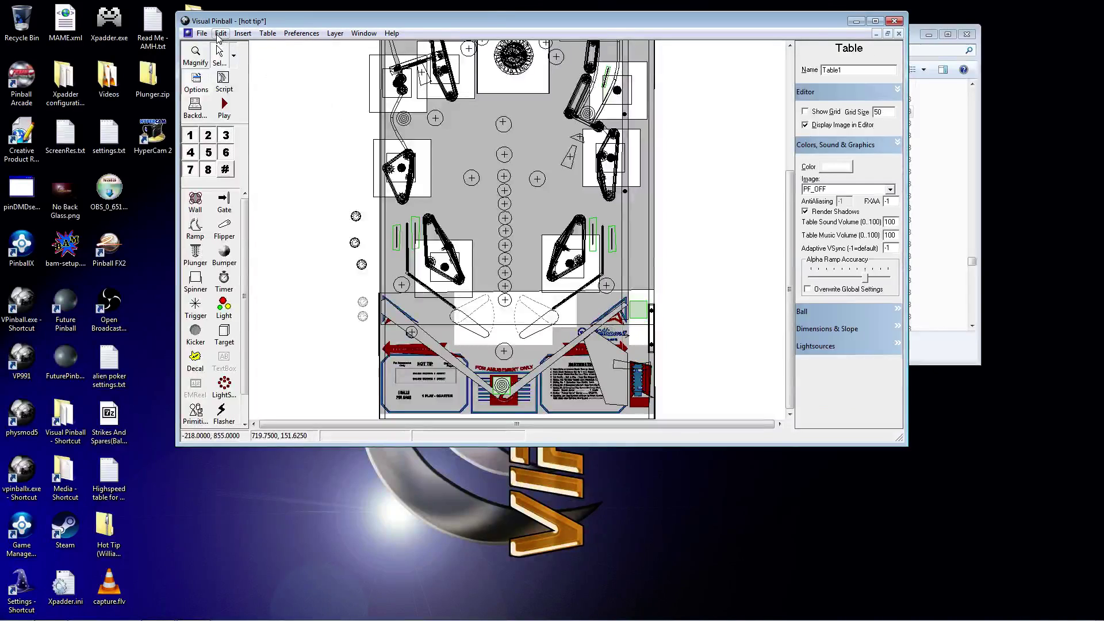
Step: Select the Plunger from the element list and set its Mech Strength to 90 and BreakOver Velocity to 15
click(221, 33)
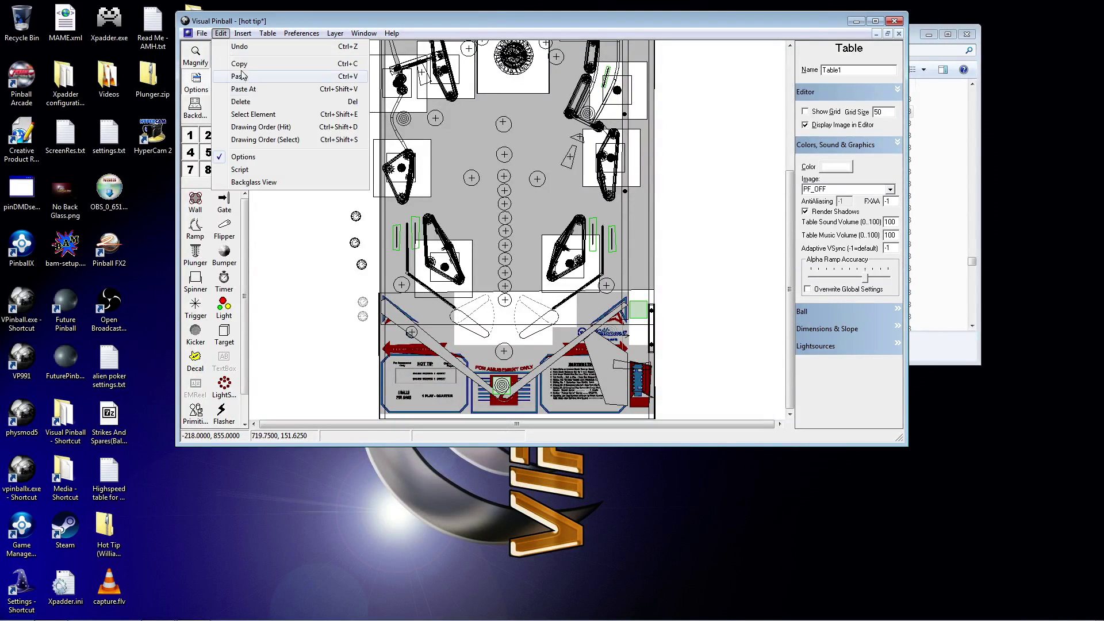
click(268, 114)
text(pl)
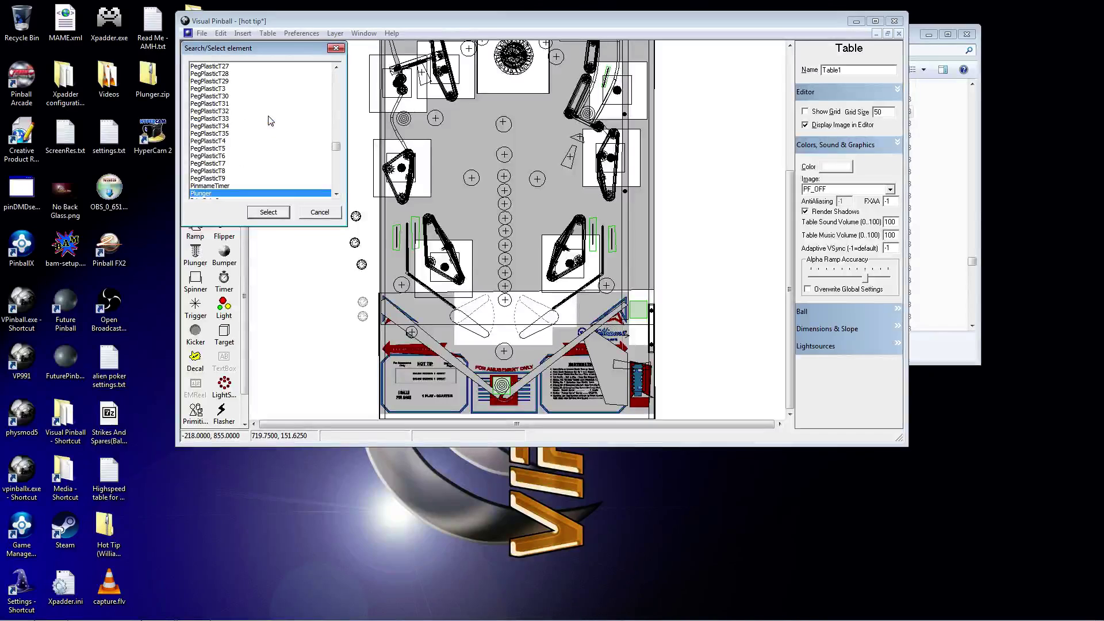
click(262, 212)
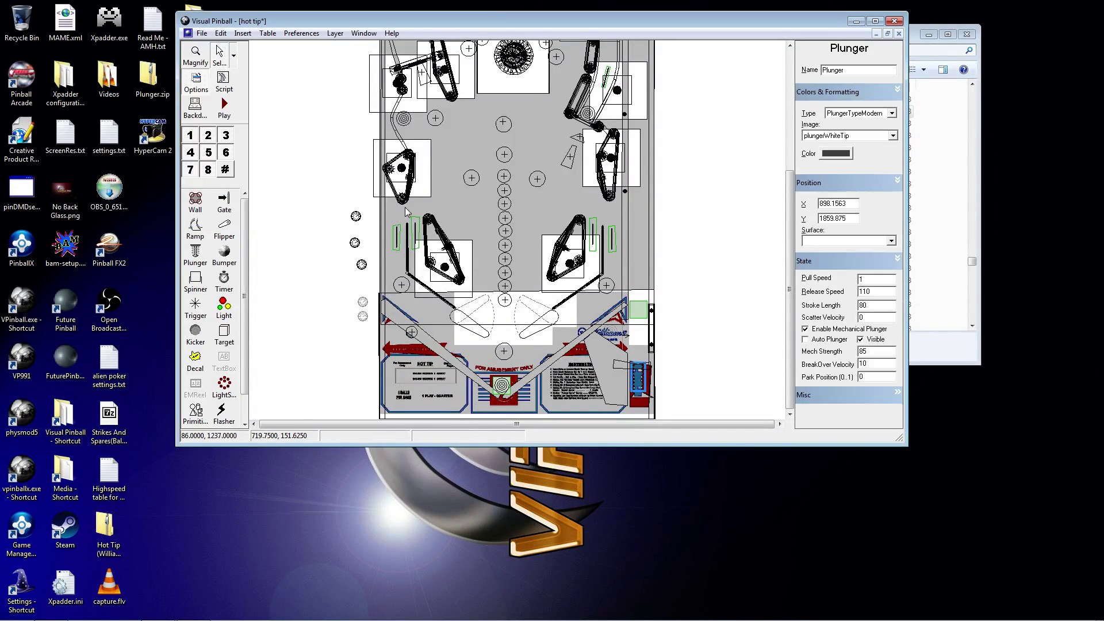
double_click(862, 351)
text(901)
click(763, 298)
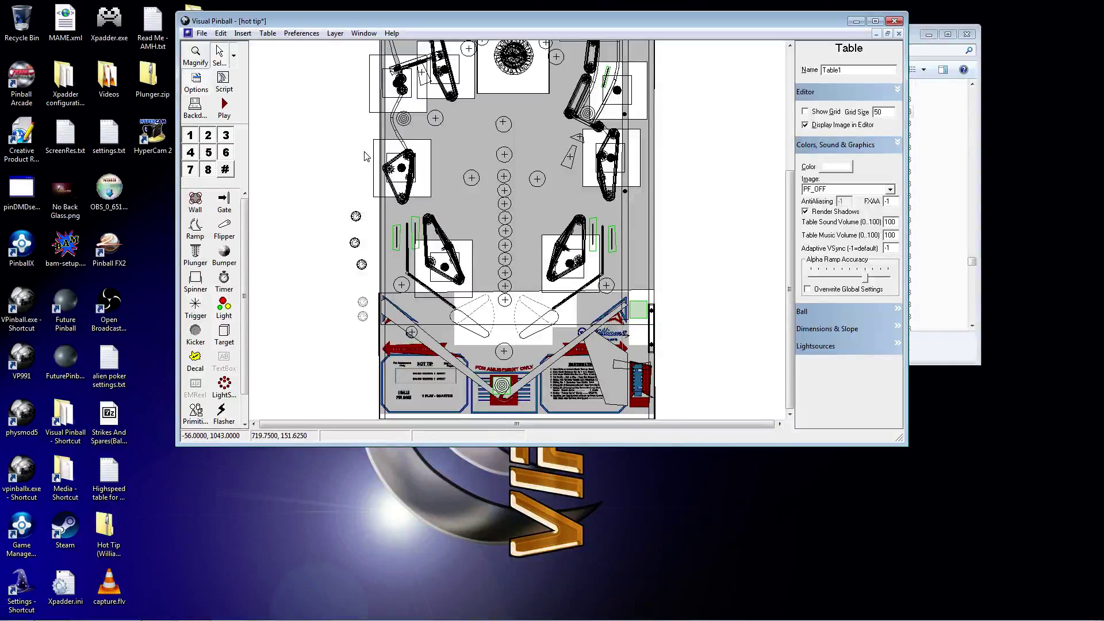
Step: Select Gate2 and Gate3 together from the element list, check their physics settings, and deselect them
click(221, 32)
click(257, 115)
click(257, 113)
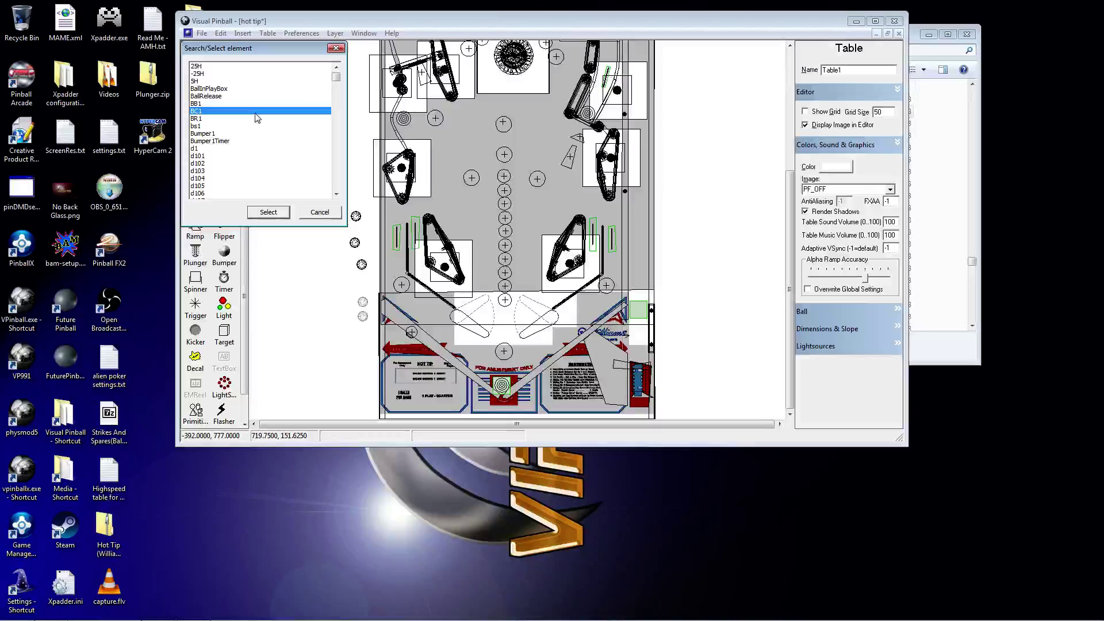
key(g)
key(g)
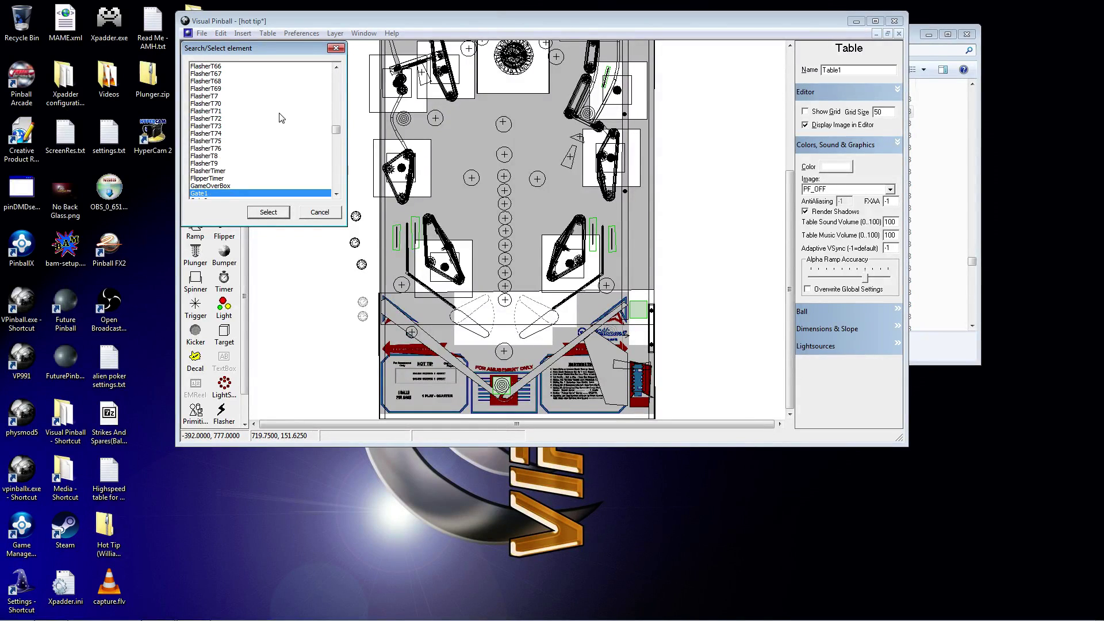
scroll(254, 131, down, 2)
click(214, 156)
shift+click(212, 163)
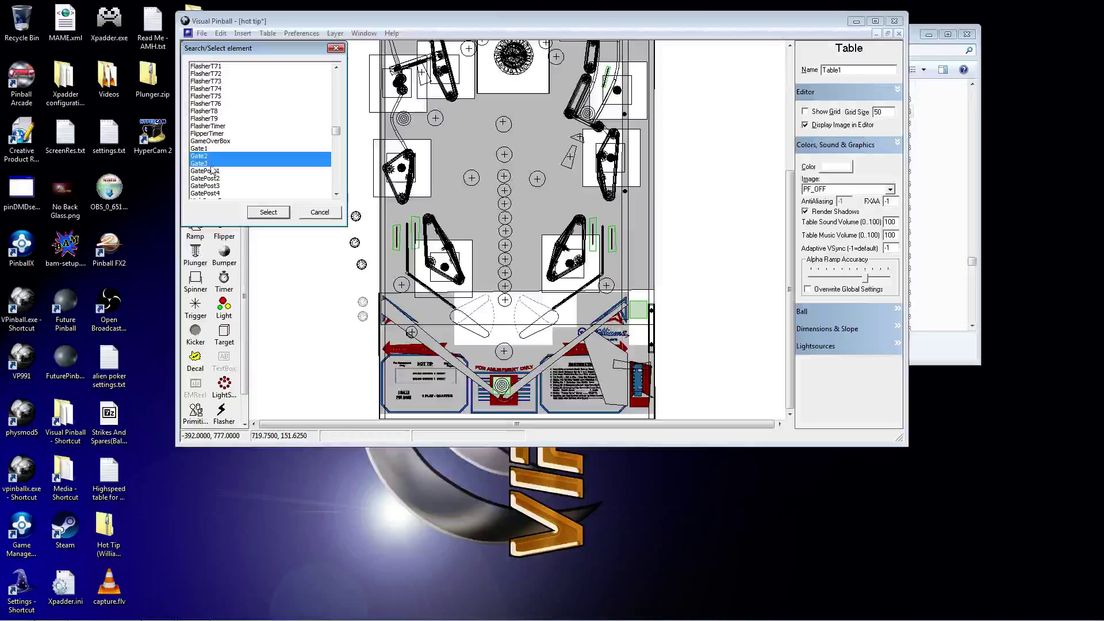
click(268, 212)
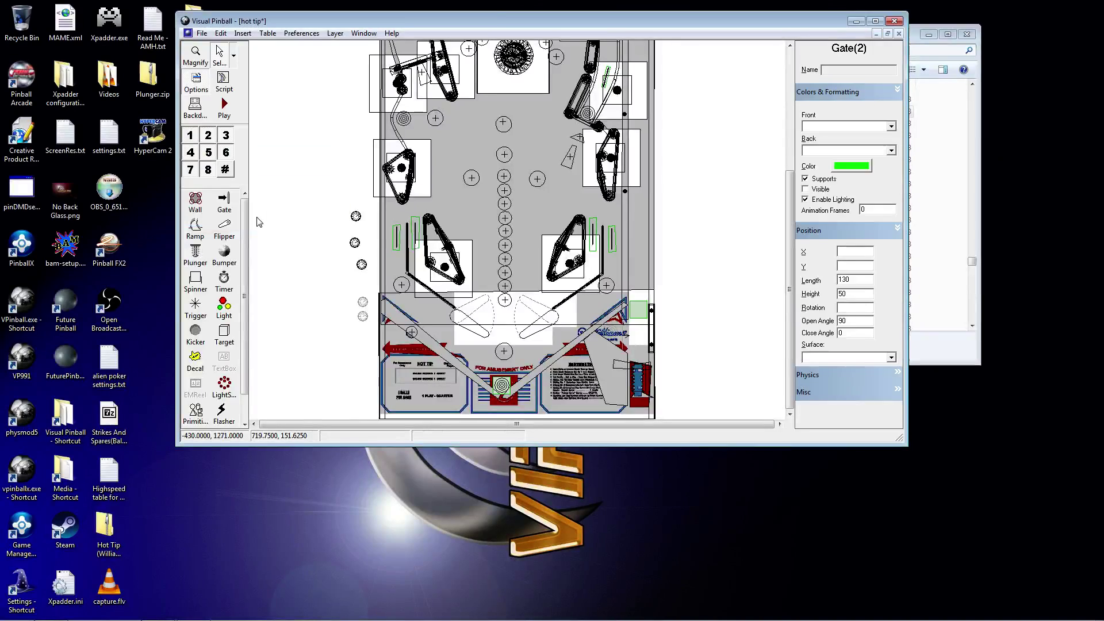
click(898, 376)
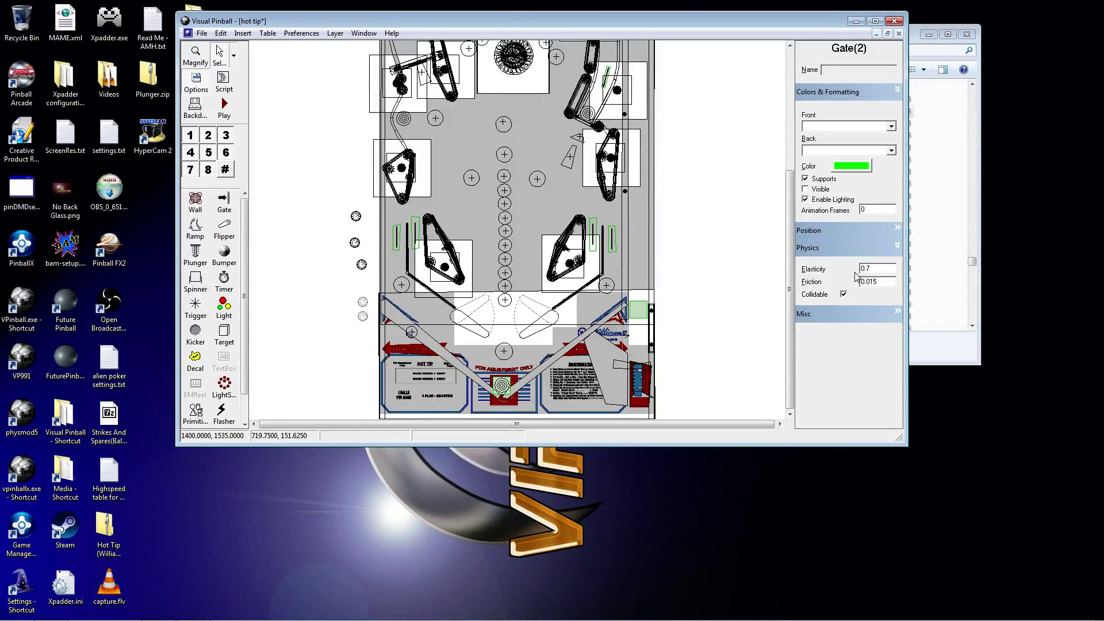
click(761, 199)
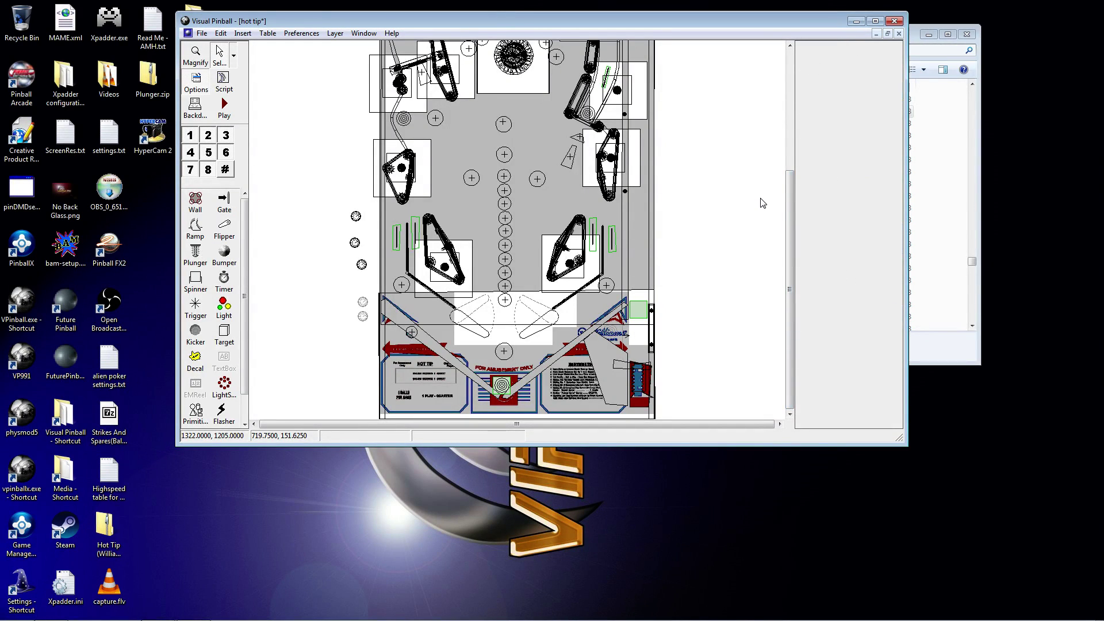
Step: Playtest the table again with plunger launches and flipper shots, and exit to the editor
click(224, 106)
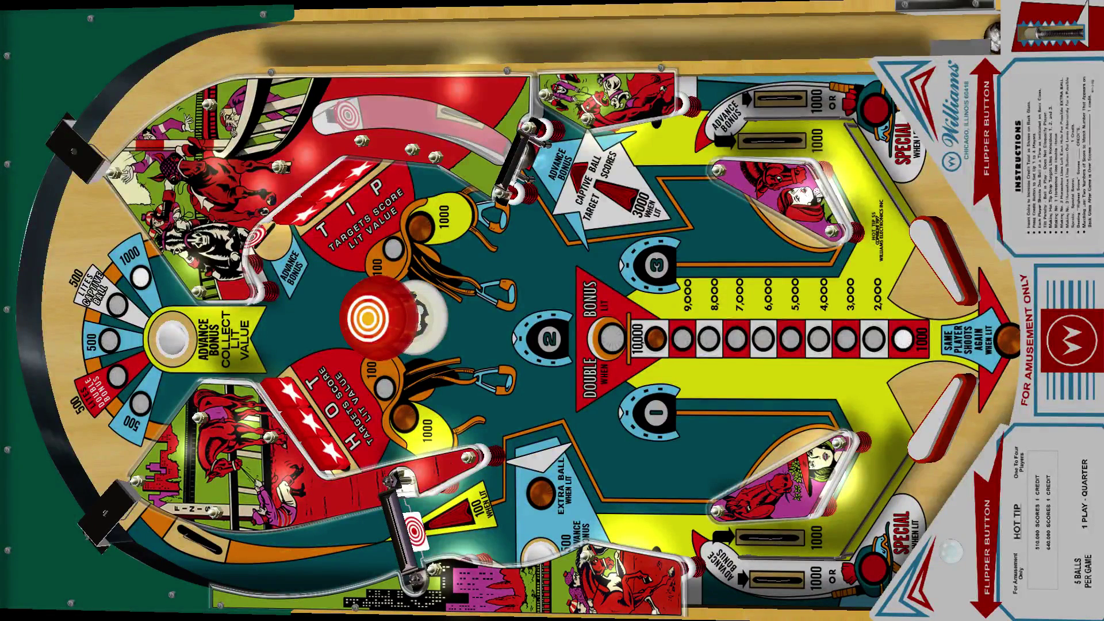
key(Return)
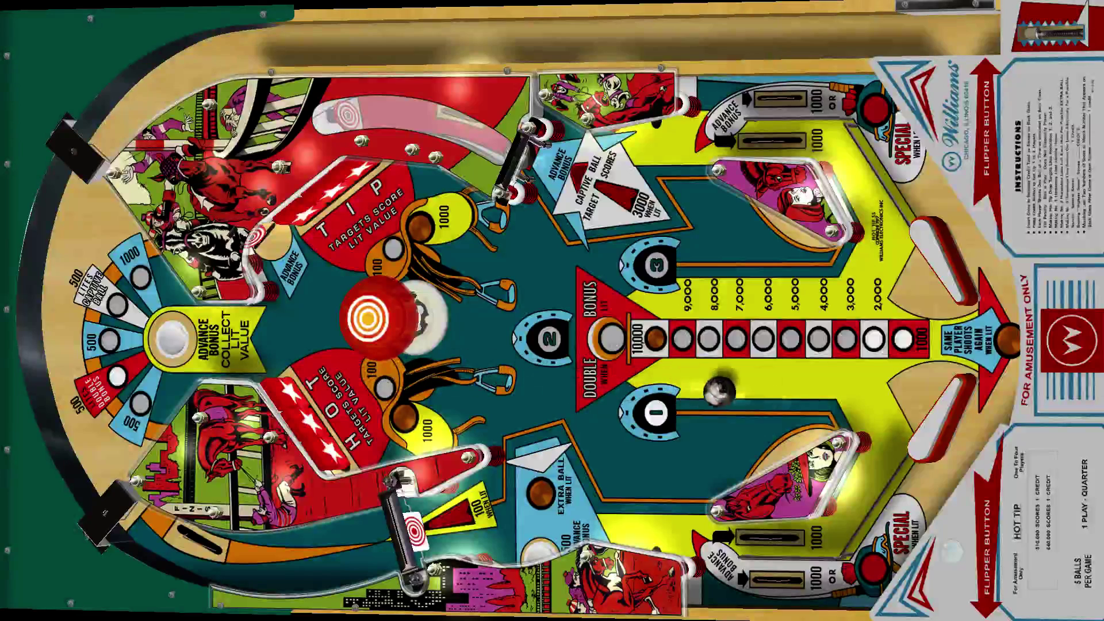
key(Shift_R)
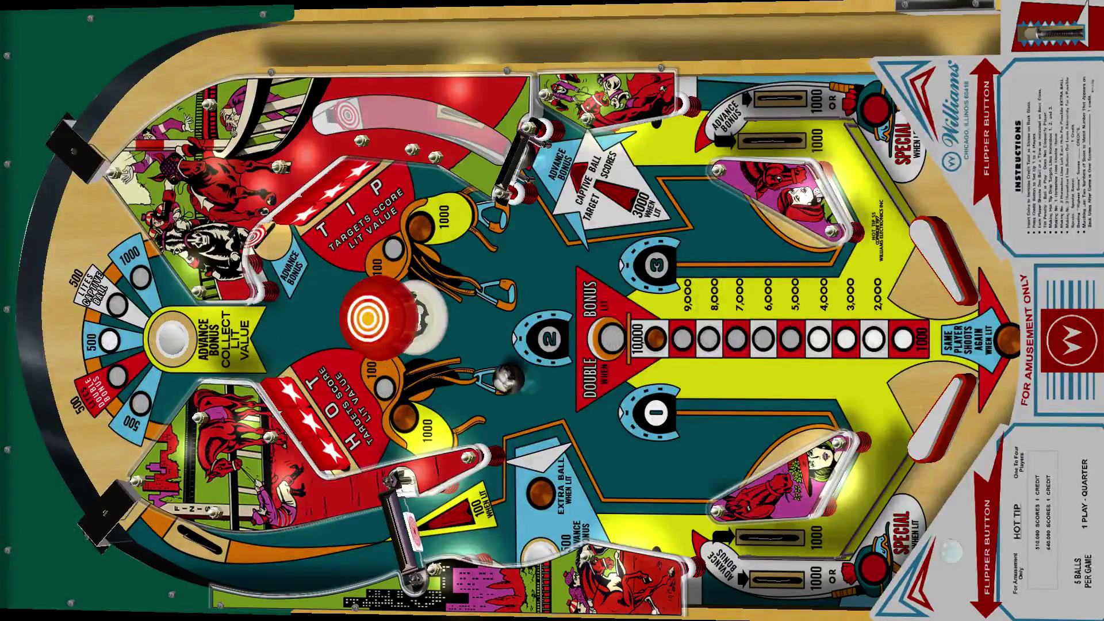
key(Shift_R)
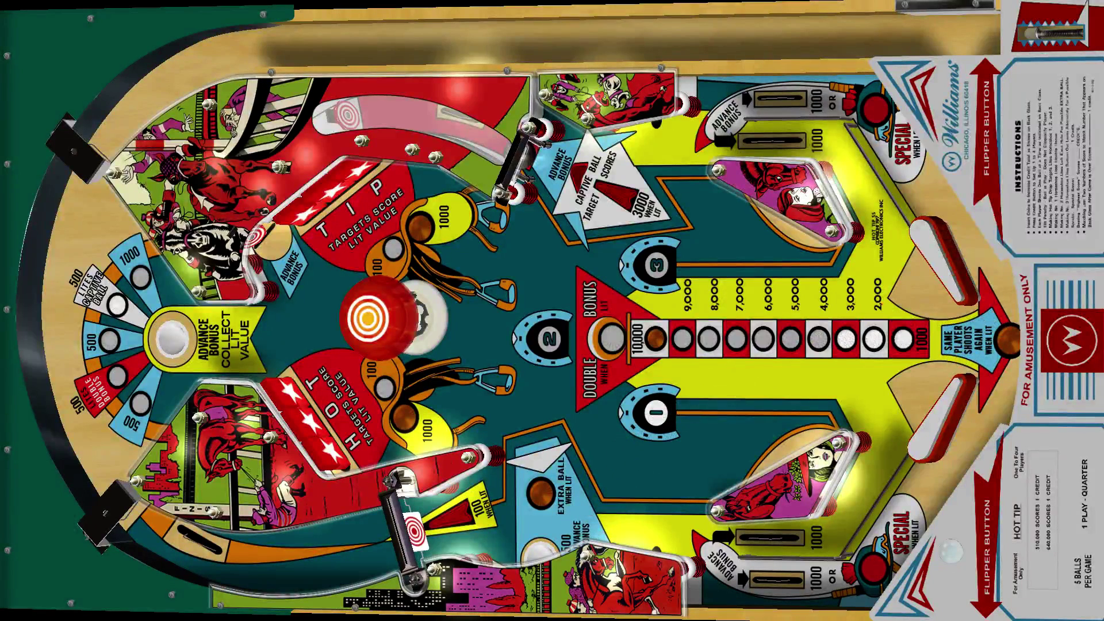
key(Return)
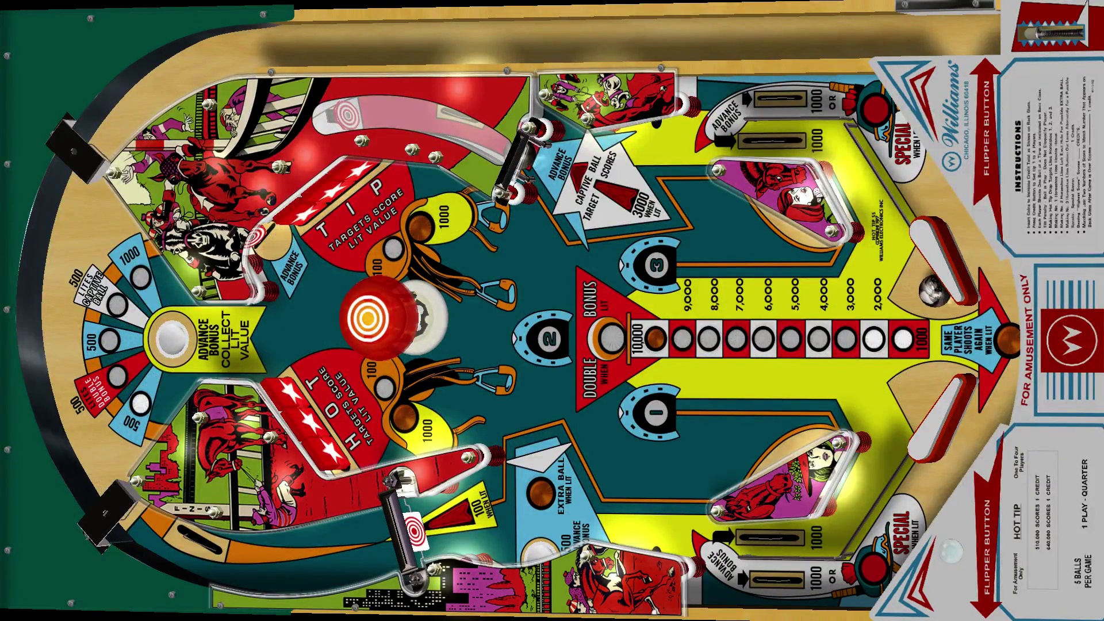
key(Escape)
key(Down)
key(Down)
key(Return)
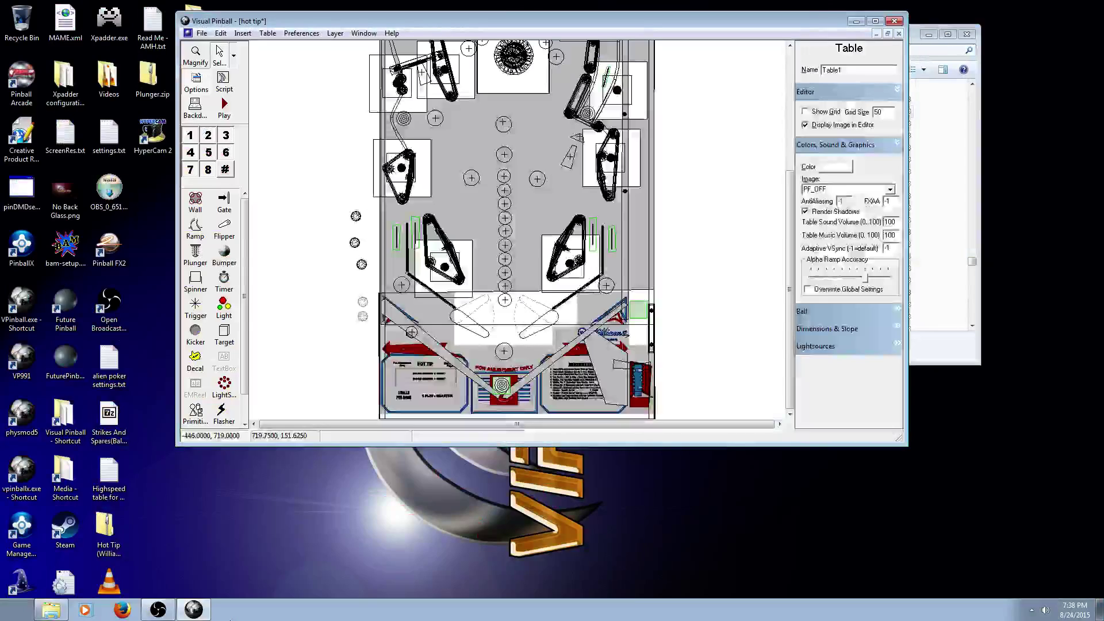
Step: Select the Plunger from the element list and magnify the plunger area of the table
click(220, 33)
click(254, 115)
text(pl)
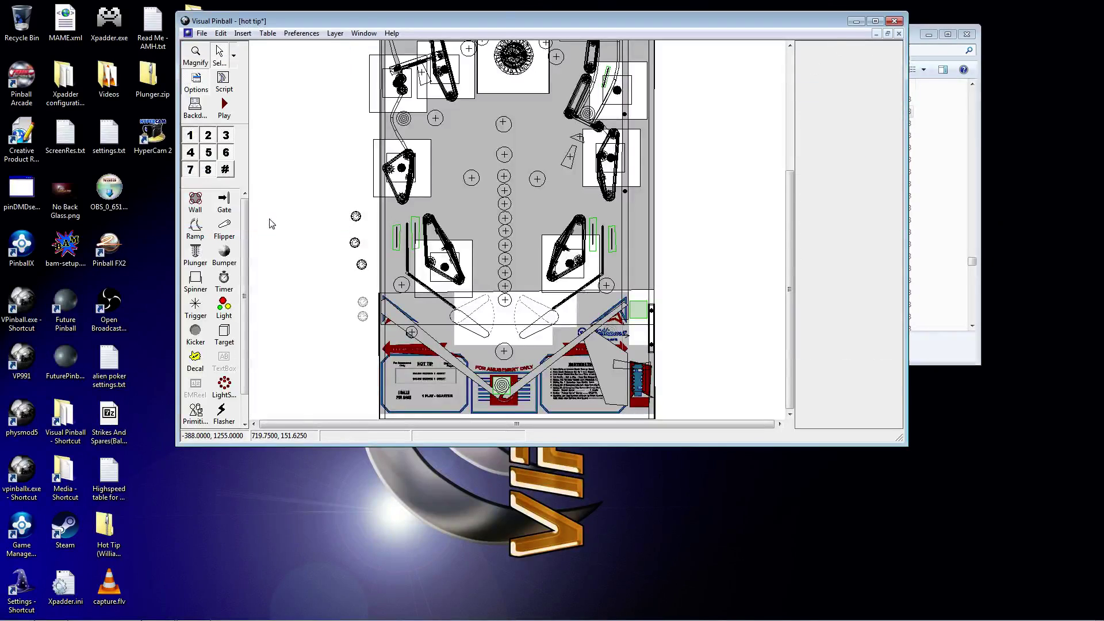
click(268, 212)
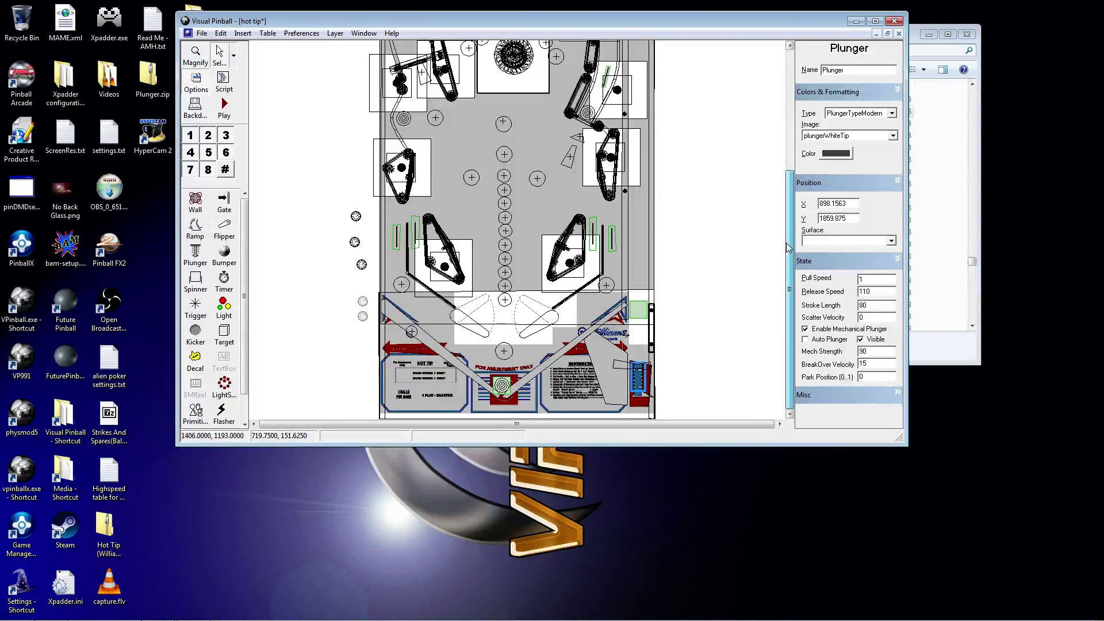
click(626, 352)
click(218, 53)
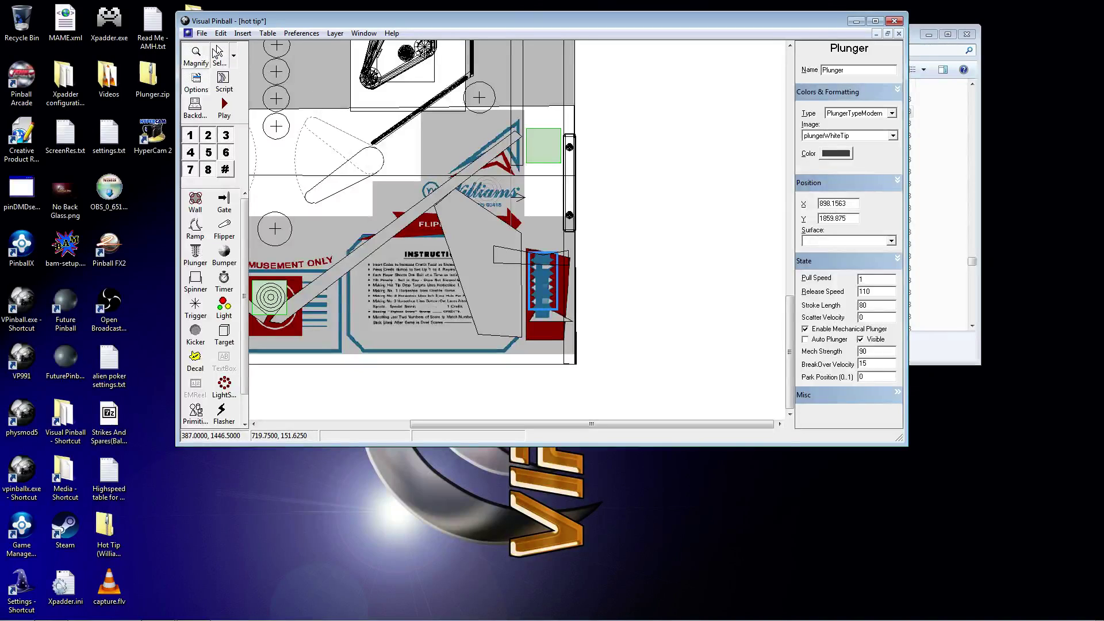
Step: Set the plunger's Stroke Length to 110 and save the table
double_click(861, 305)
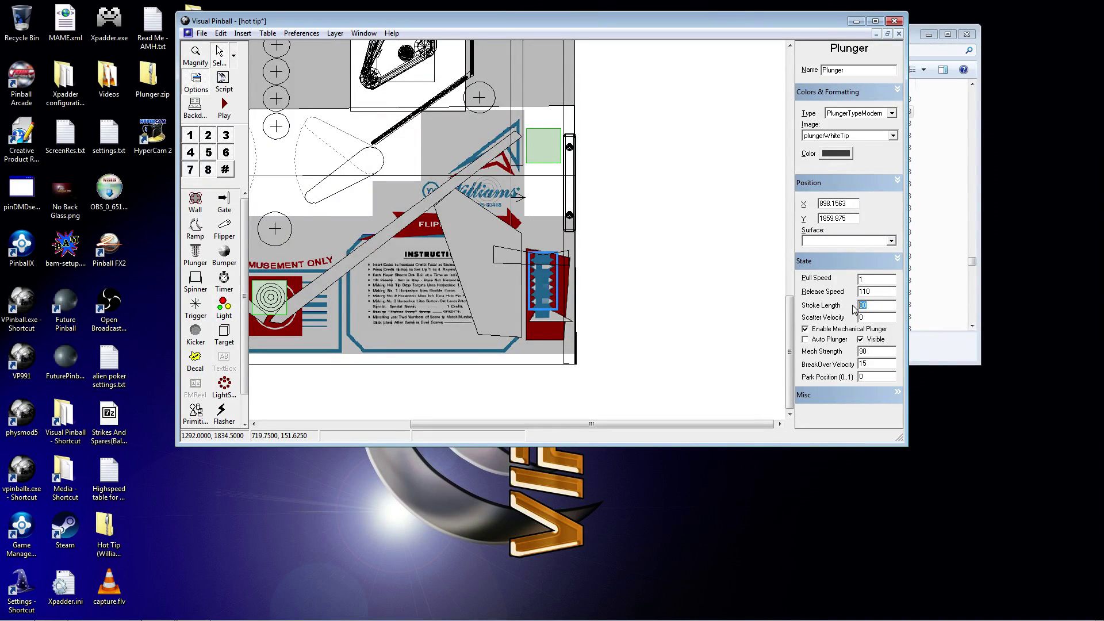
click(855, 310)
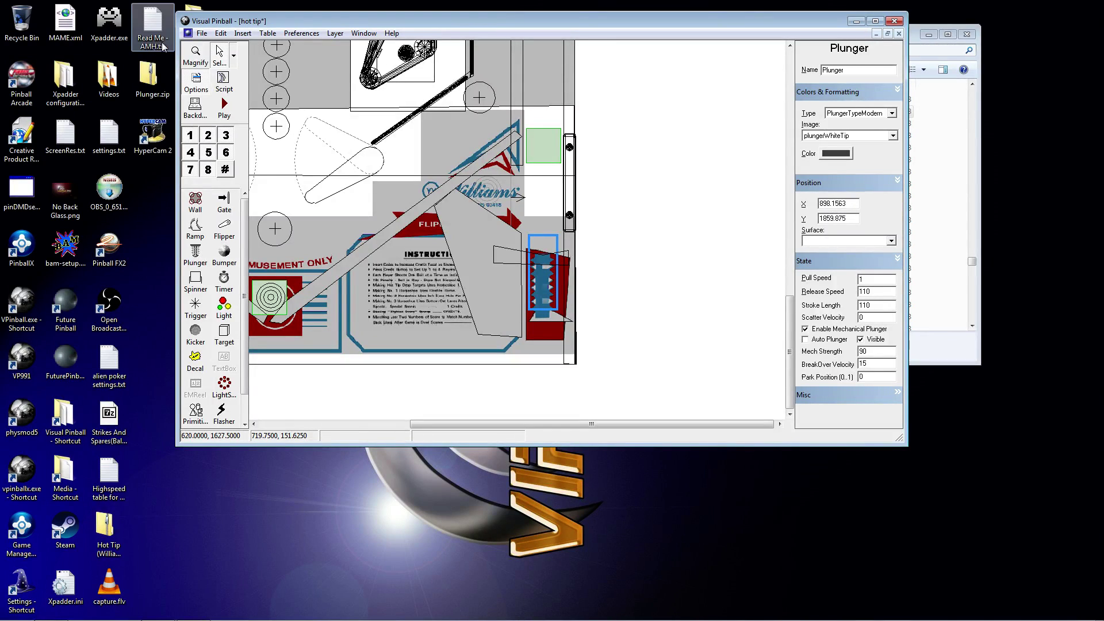
click(202, 33)
click(220, 88)
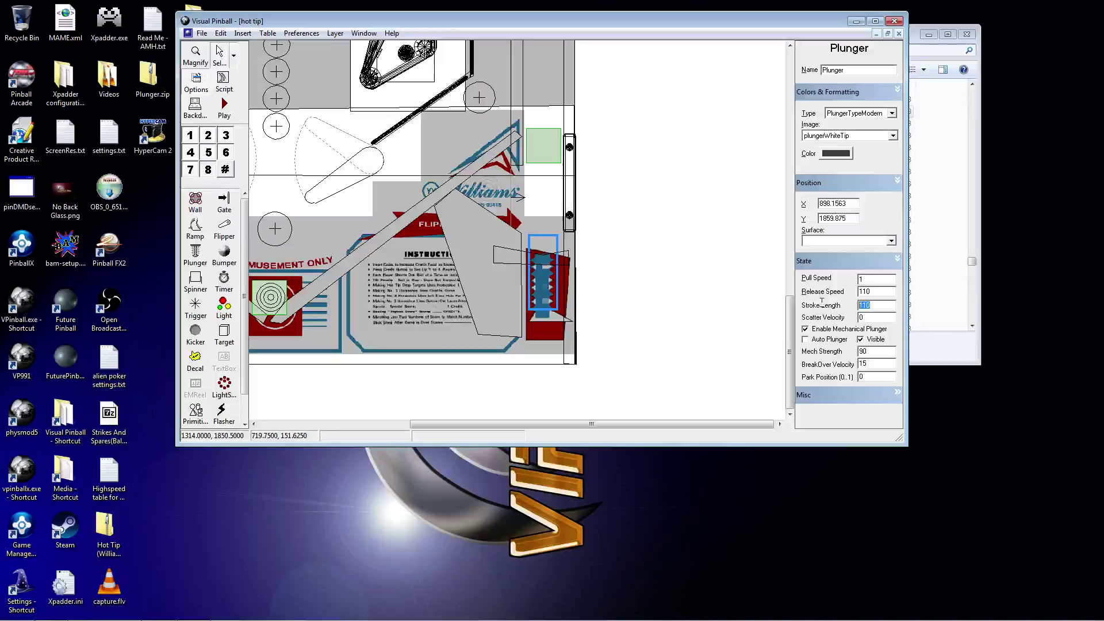
Step: Set the plunger's Stroke Length to 150 and move the plunger to about X 897, Y 1869
text(150)
click(878, 293)
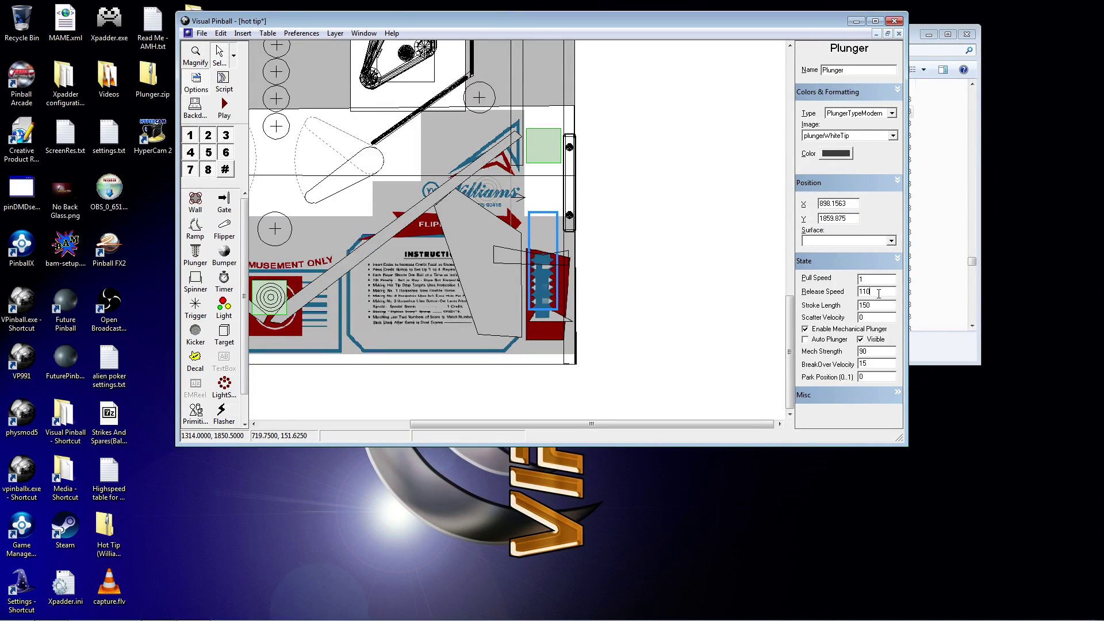
click(538, 243)
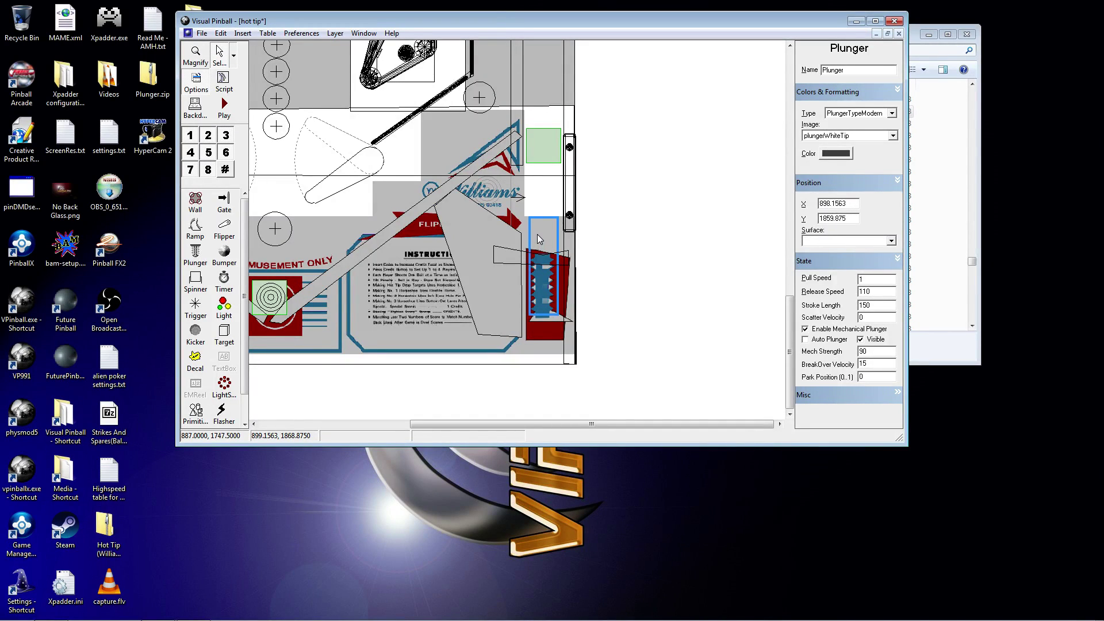
drag(539, 238, 537, 238)
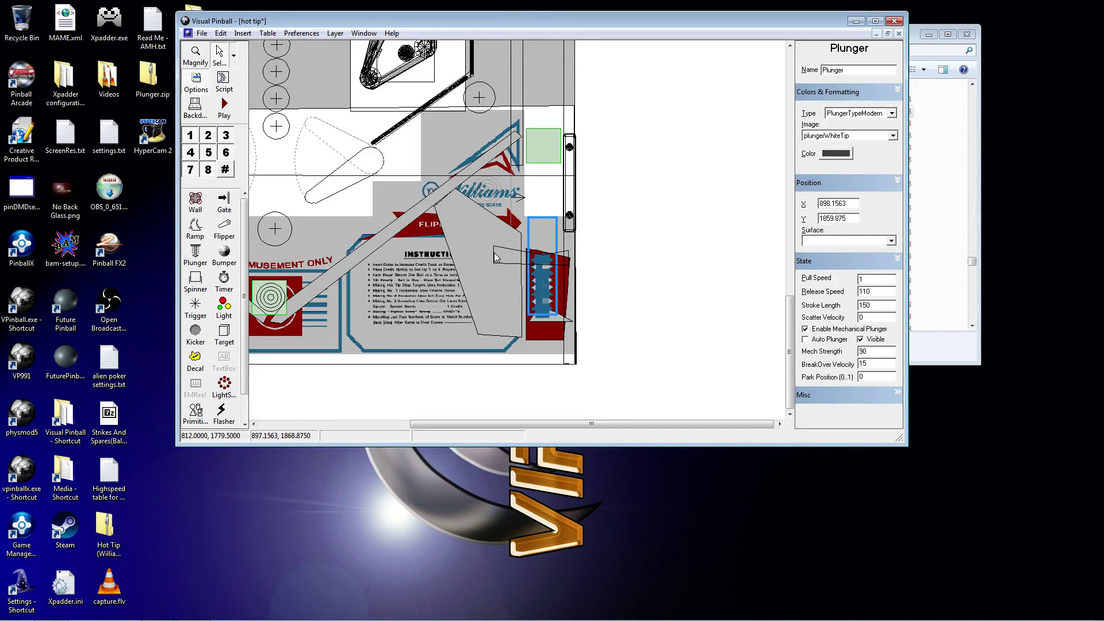
Step: Playtest the table with the longer plunger stroke and return to the editor
click(224, 107)
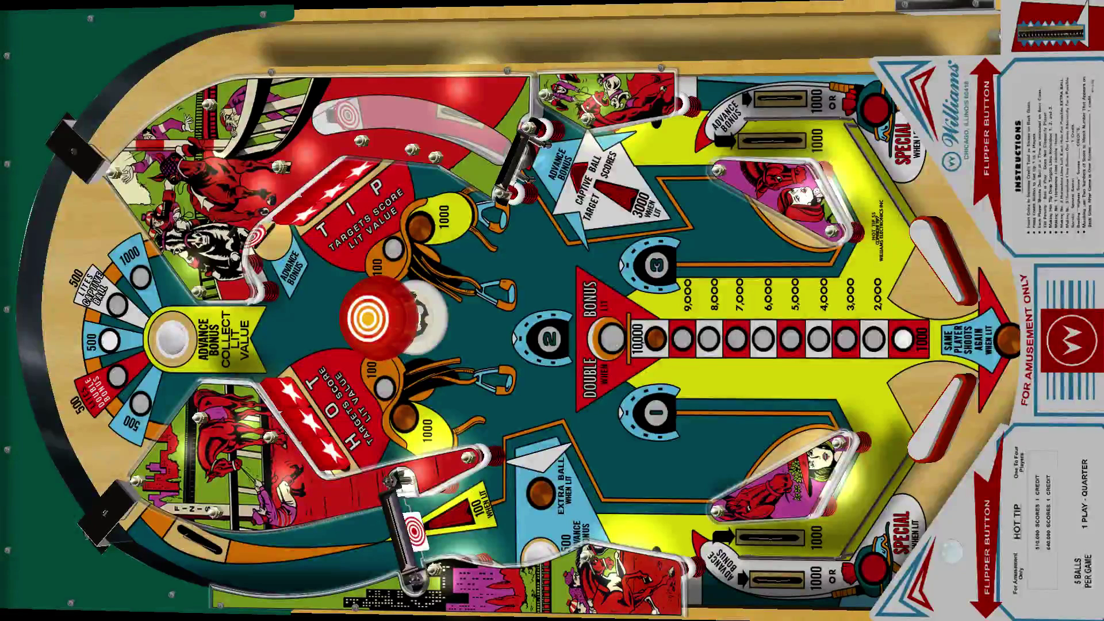
key(Escape)
key(Return)
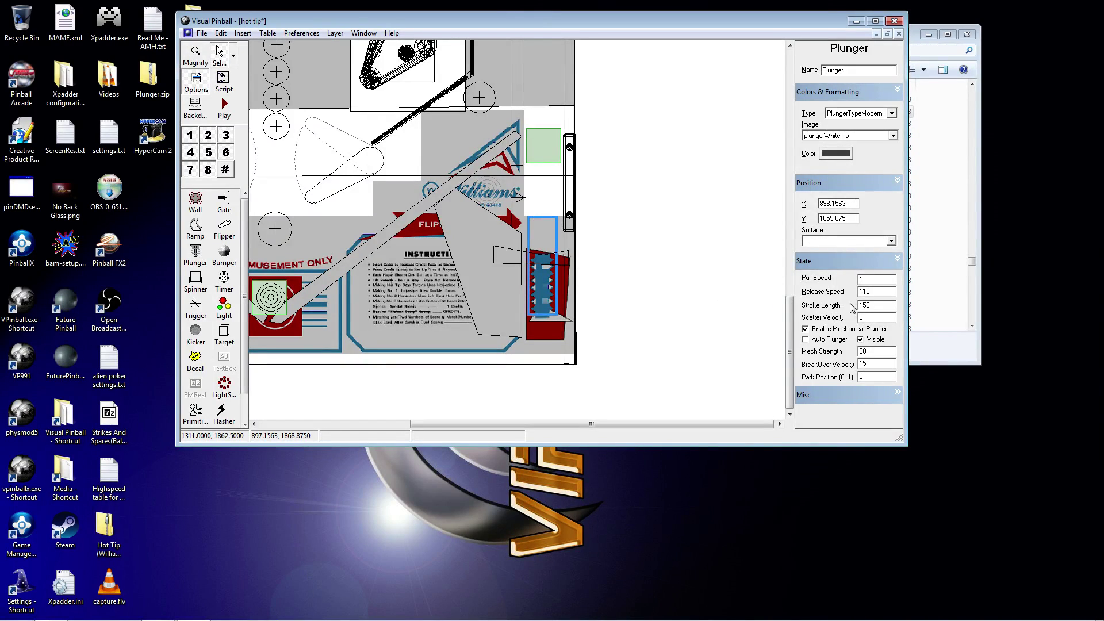
Step: Set the plunger's Stroke Length to 130, then playtest the table and exit to the editor
double_click(885, 305)
text(130)
click(224, 106)
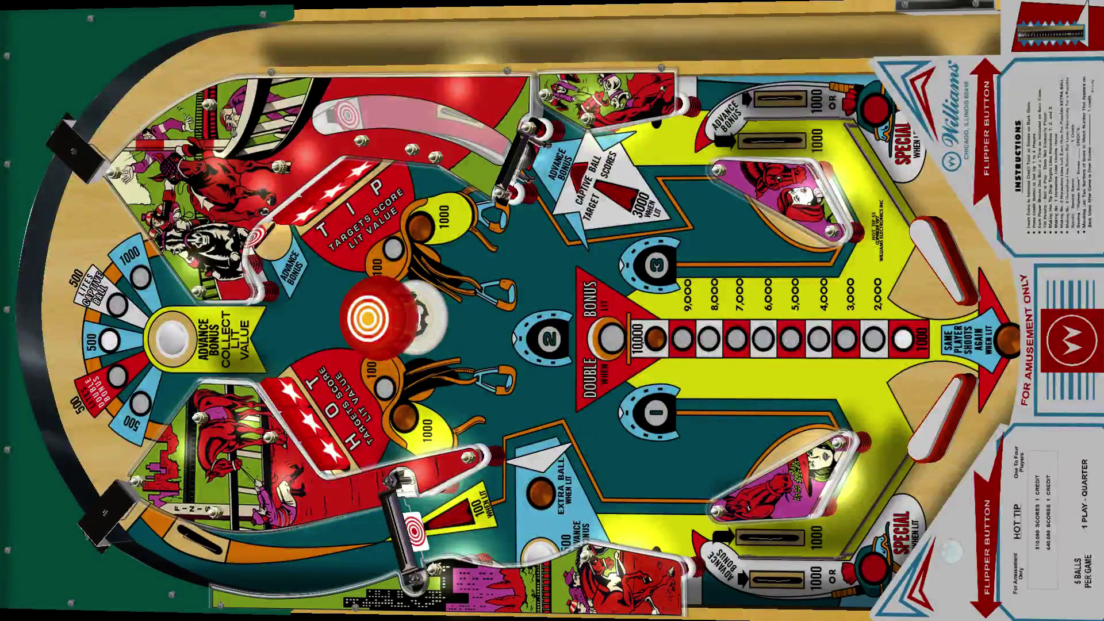
key(Return)
key(Escape)
key(Down)
key(Return)
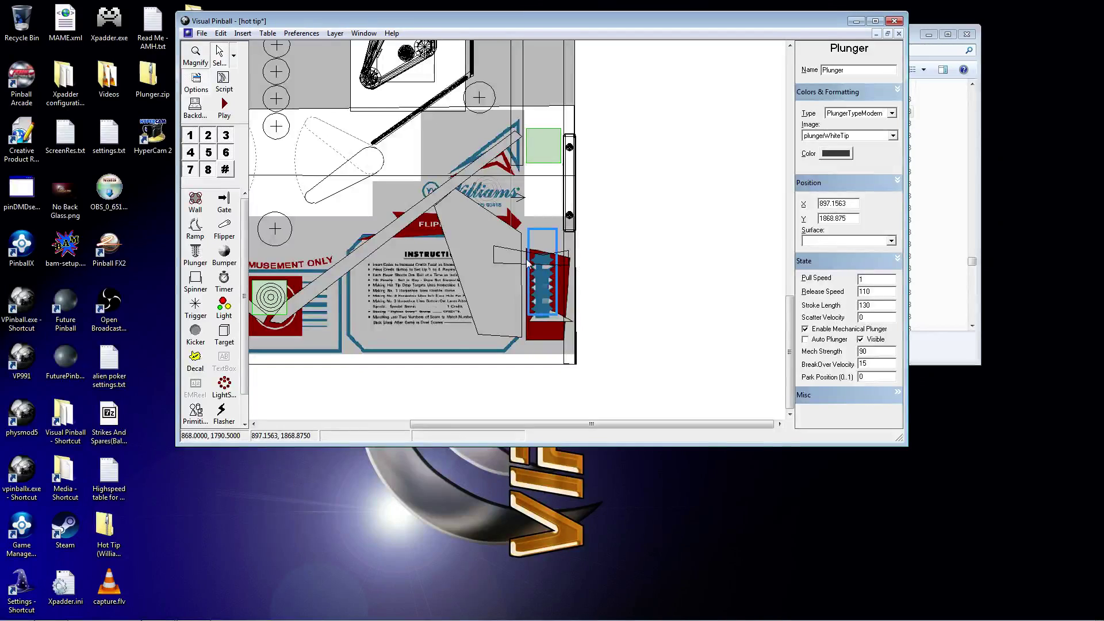
Step: Inspect Wall51 and Wall69 around the plunger and select the underlying Wall68 that crosses it
click(502, 258)
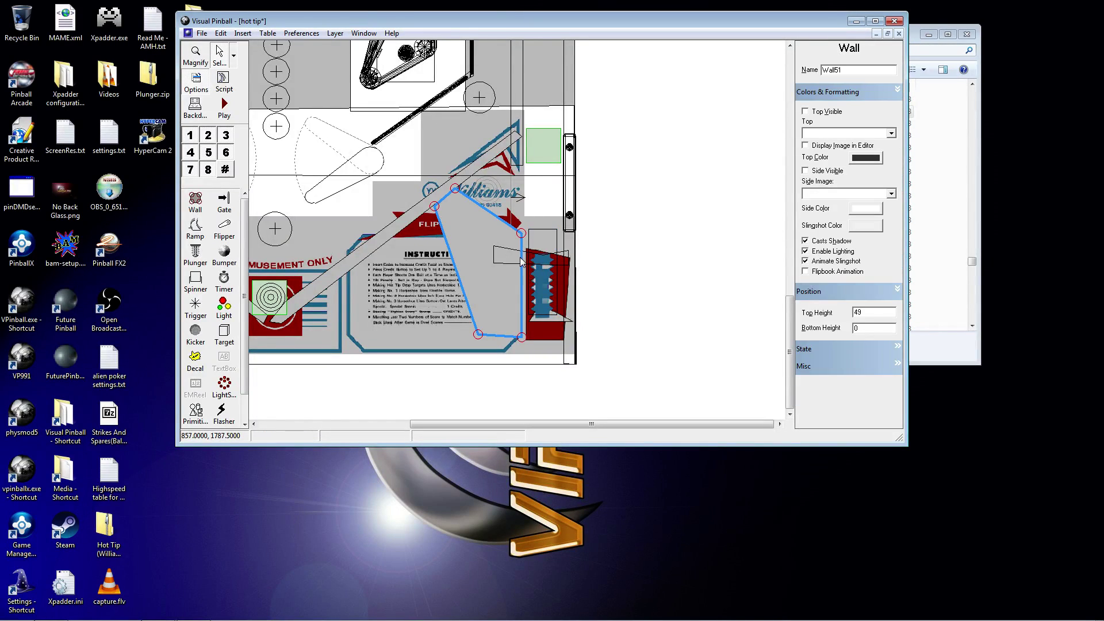
click(567, 256)
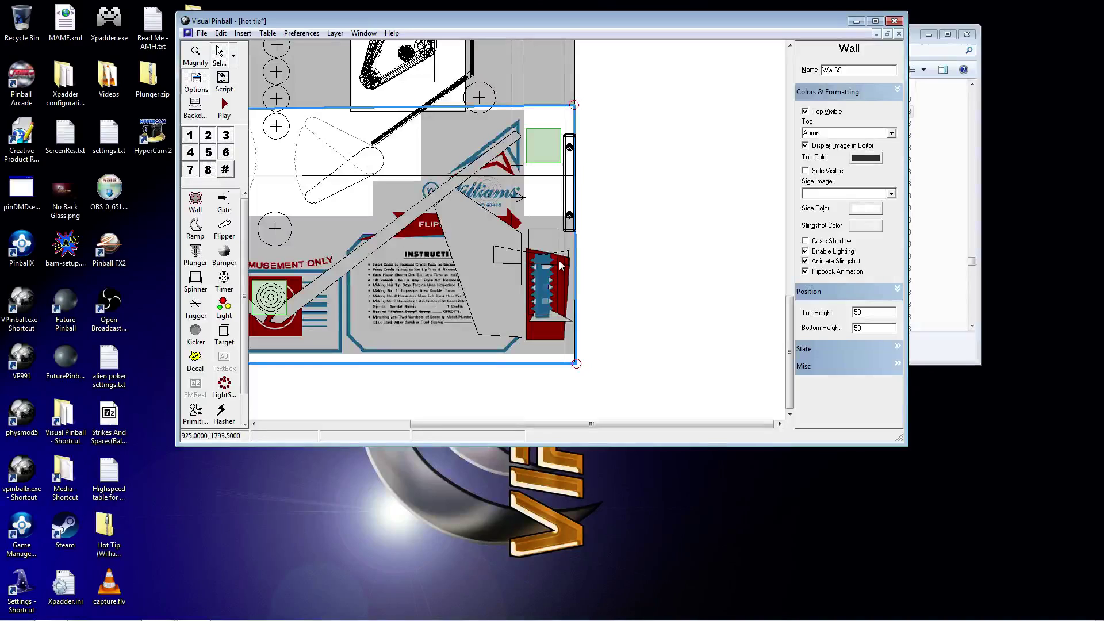
right_click(562, 265)
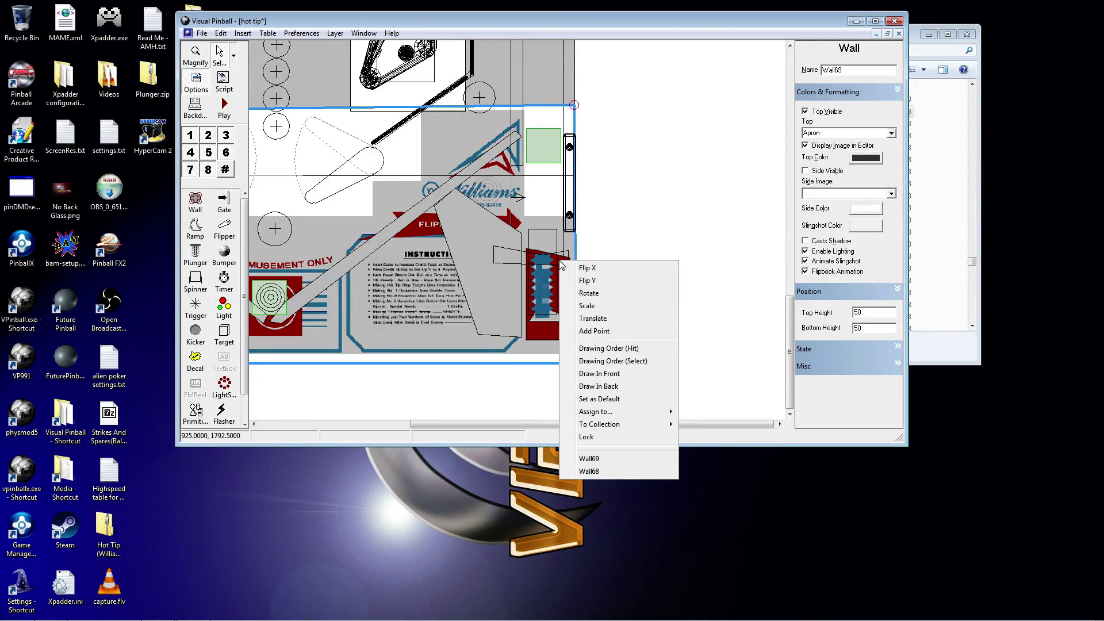
click(595, 459)
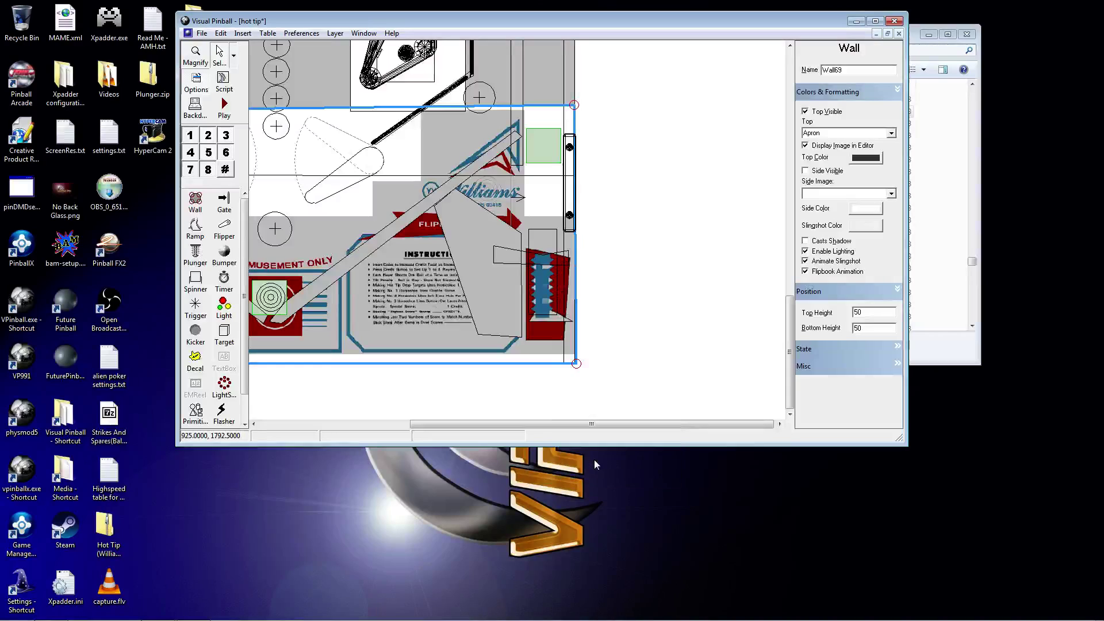
right_click(516, 256)
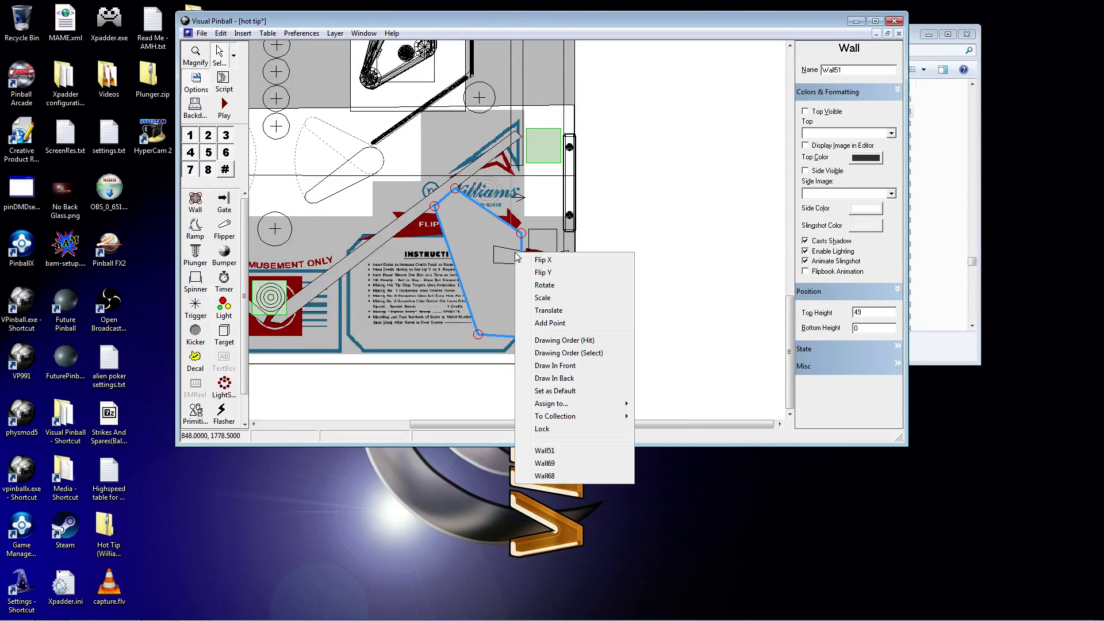
click(562, 477)
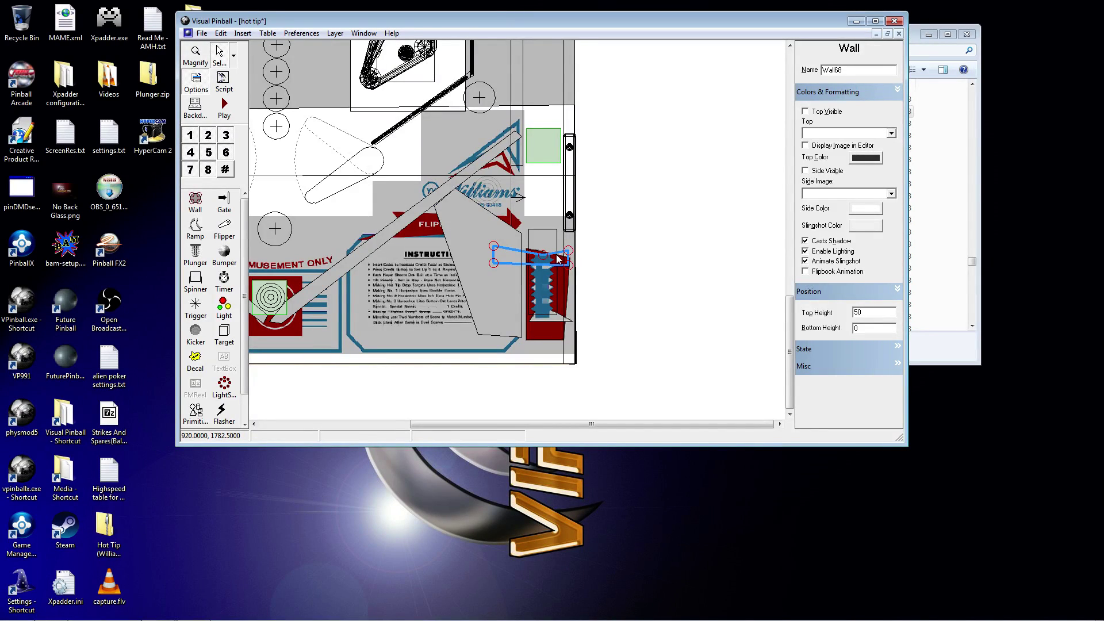
Step: Recheck the overlapping walls on both sides of the plunger, pick Wall68 again, and clear the selection
click(520, 257)
right_click(521, 256)
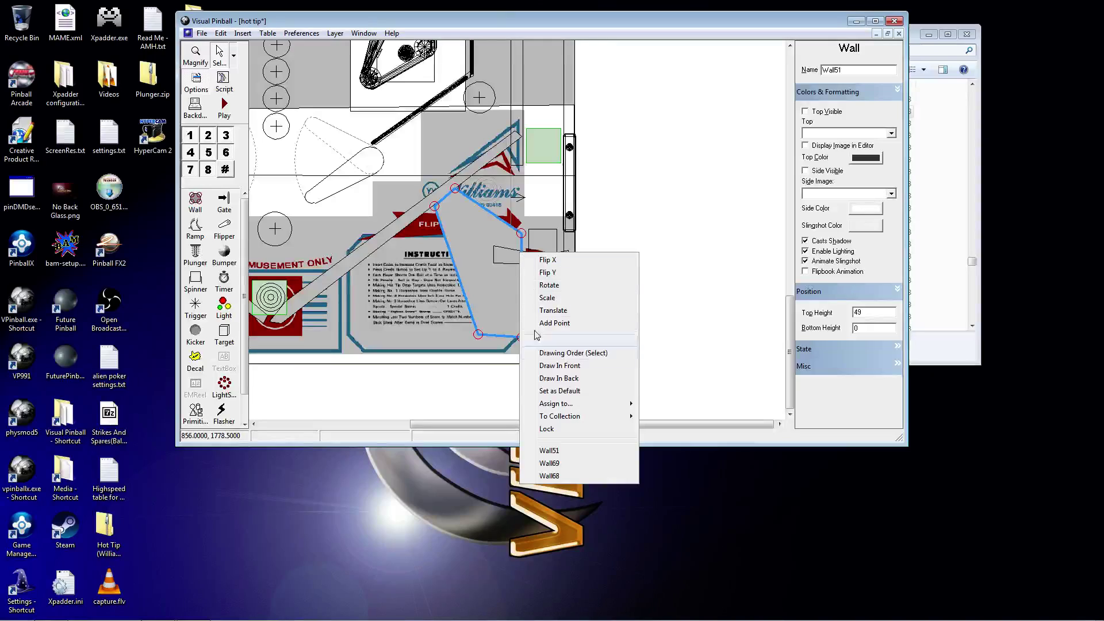
click(566, 477)
click(562, 257)
right_click(561, 257)
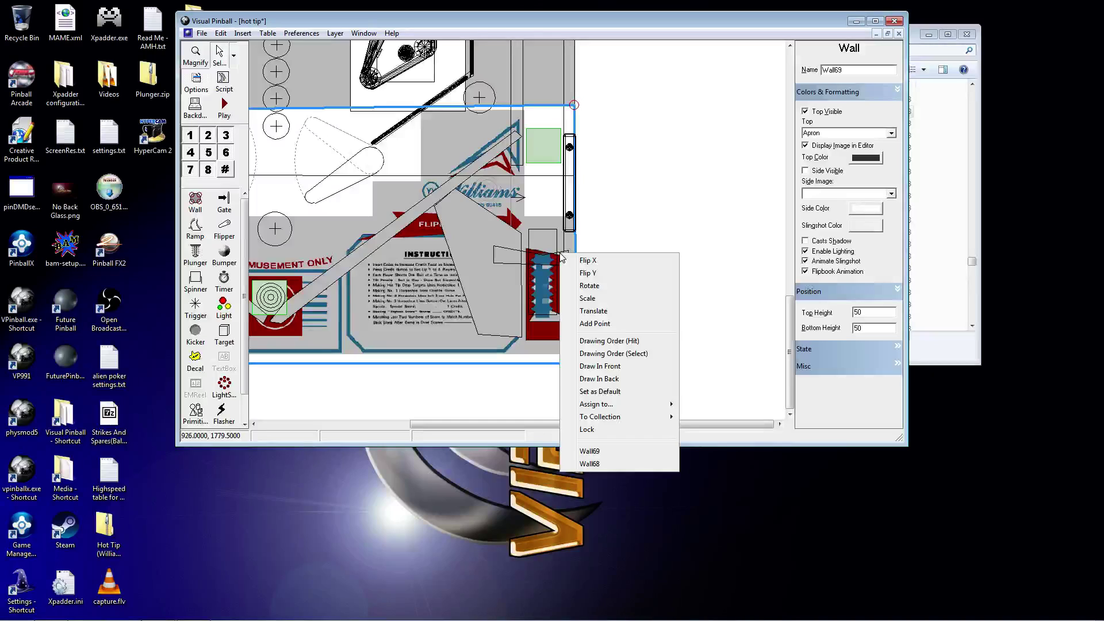
click(610, 463)
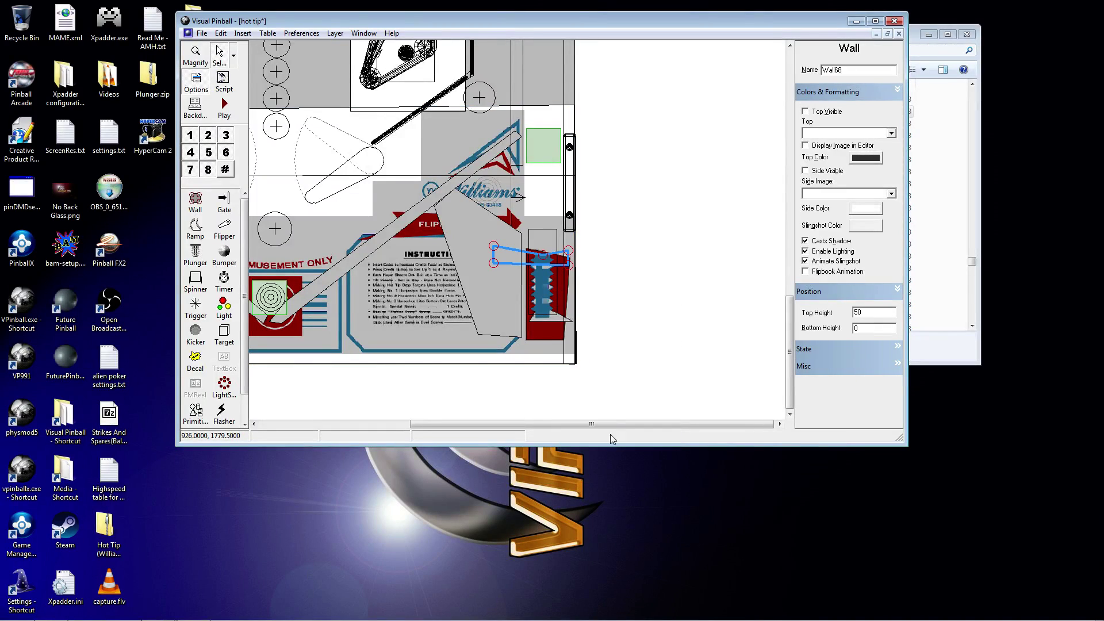
click(637, 271)
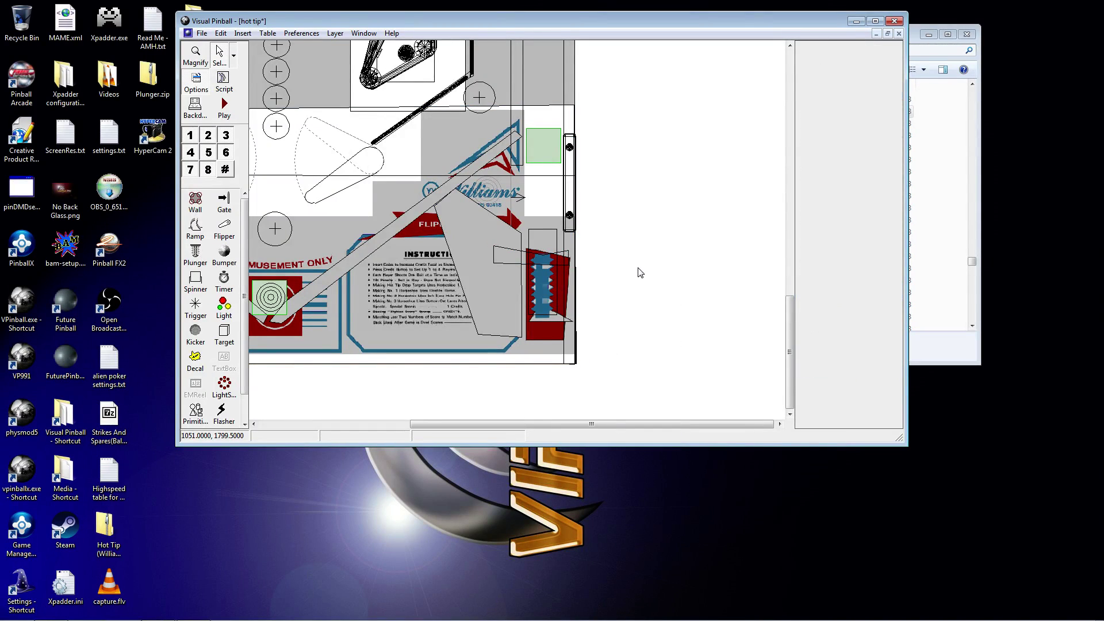
Step: Find Wall68 in the table's element list and select it
click(220, 33)
click(251, 117)
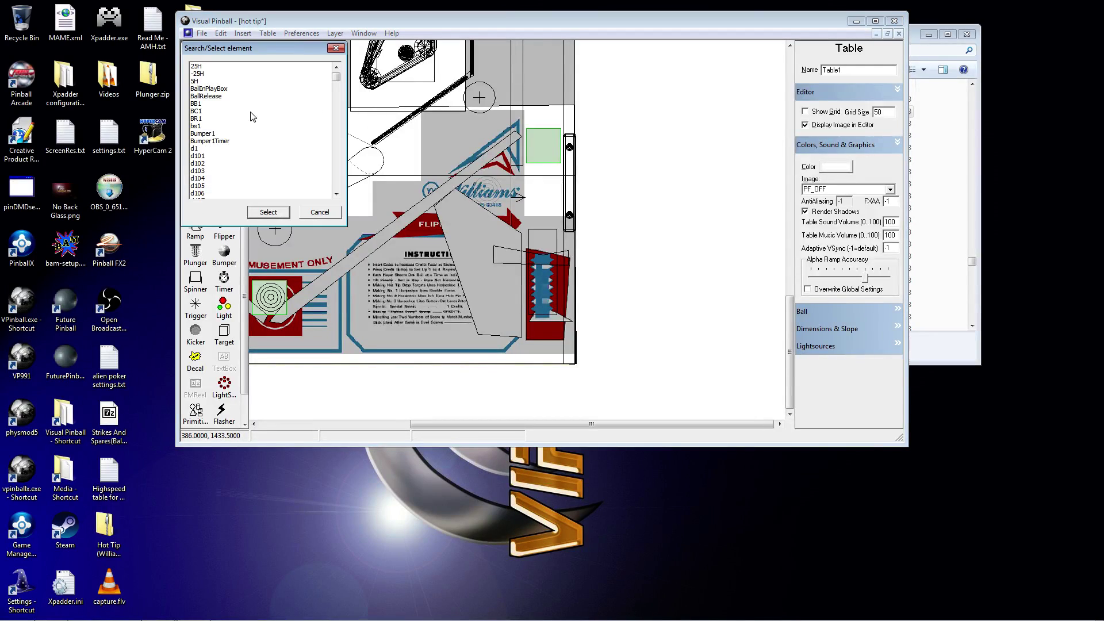
key(w)
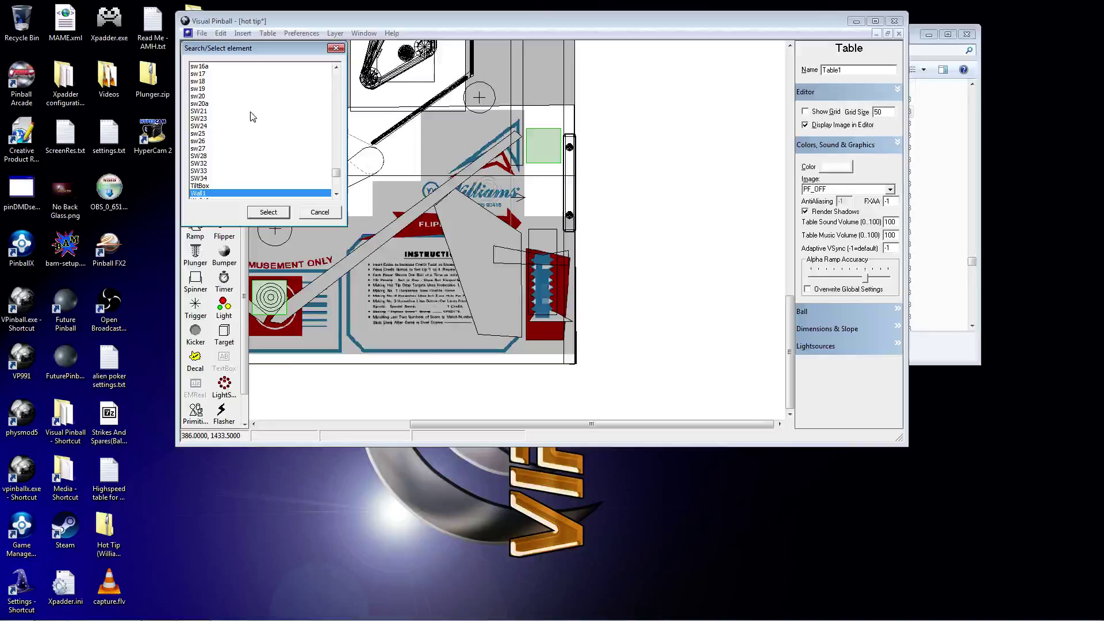
scroll(252, 123, down, 10)
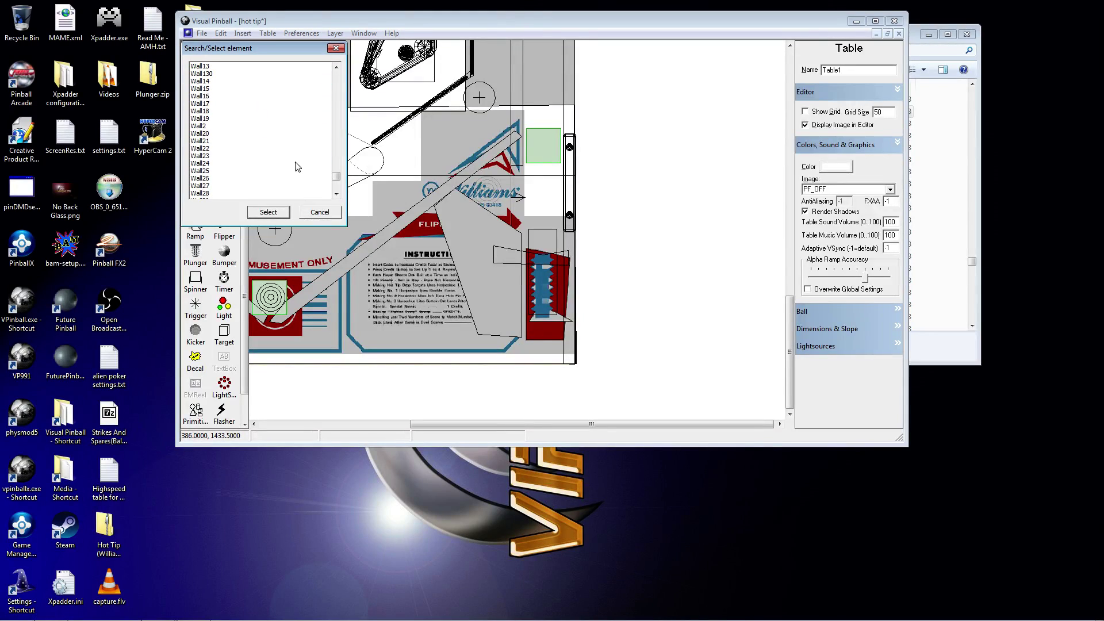
drag(339, 181, 336, 189)
click(232, 164)
click(267, 212)
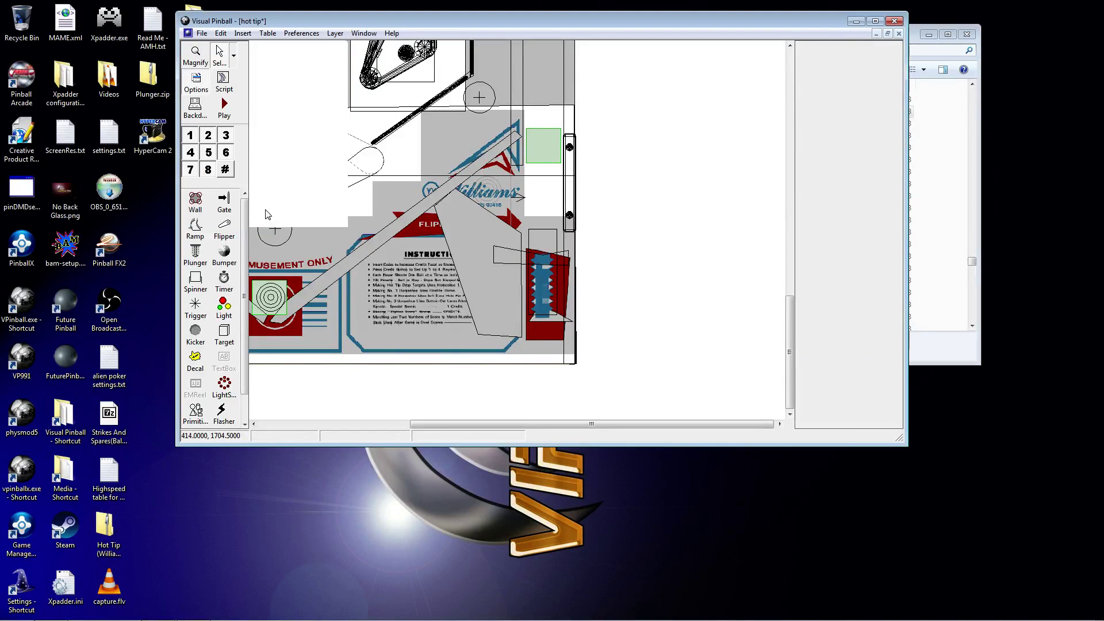
Step: Check the selection drawing order of Wall68 and of Wall51 beside the plunger
click(221, 34)
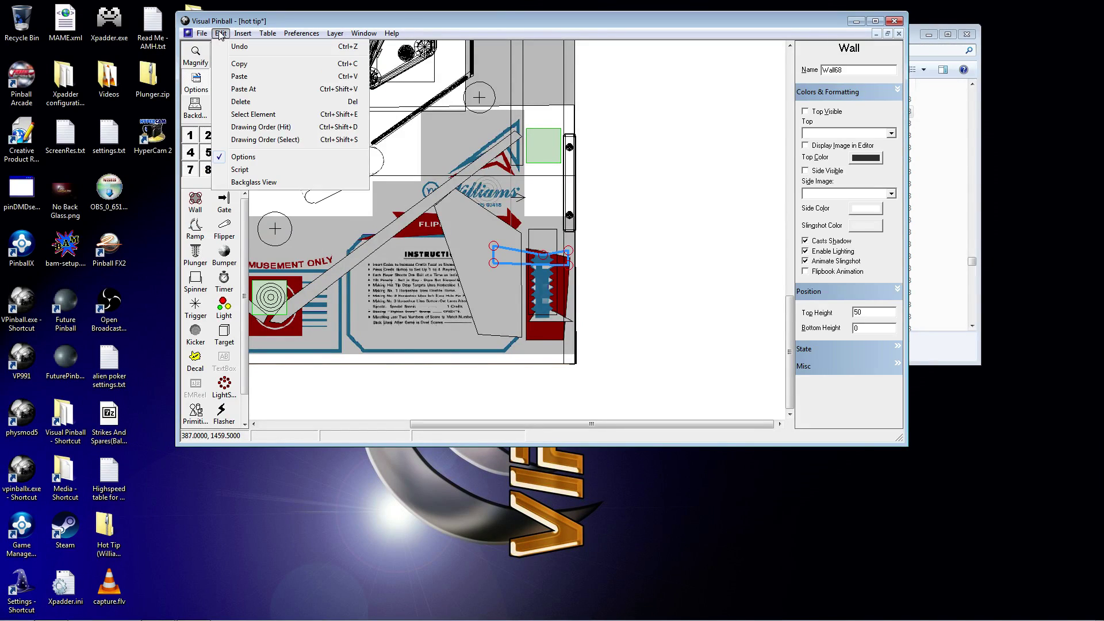
click(264, 141)
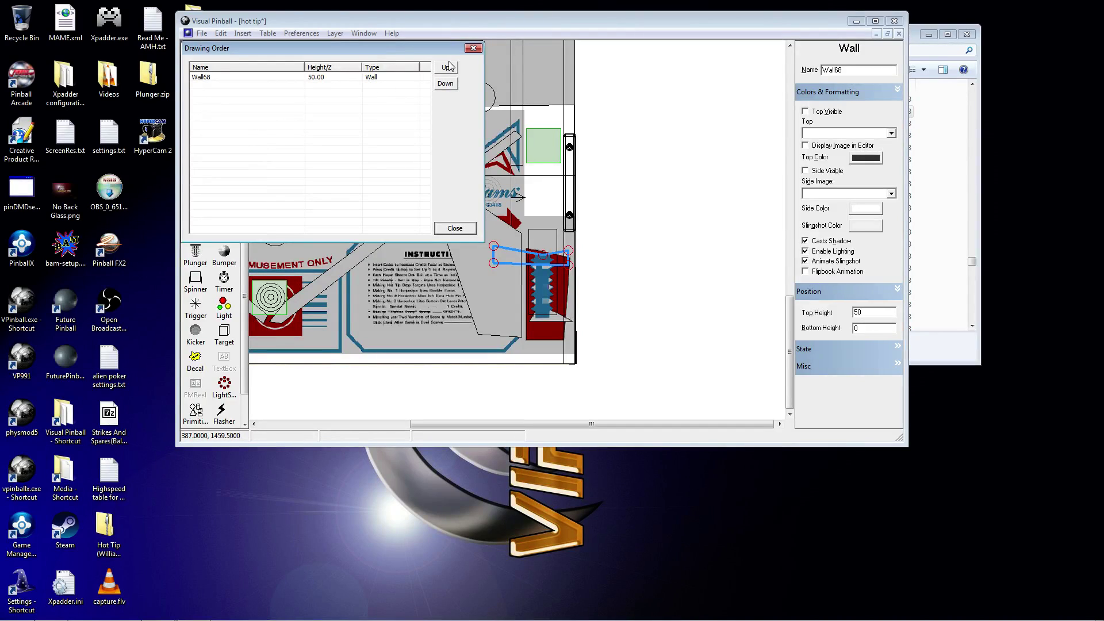
click(473, 48)
click(515, 274)
right_click(515, 273)
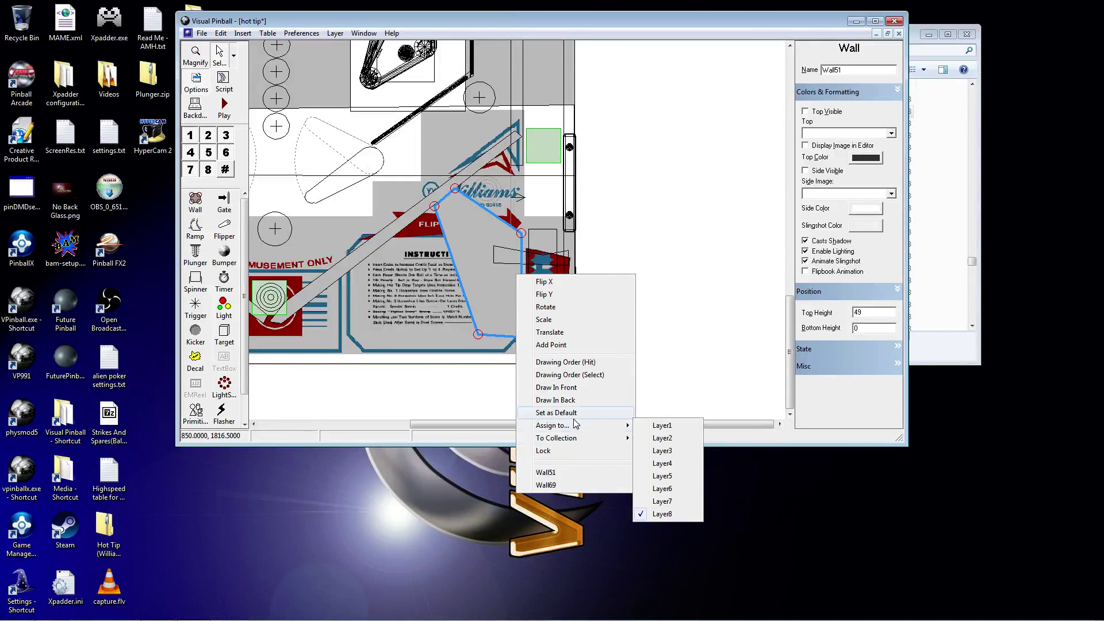
click(579, 375)
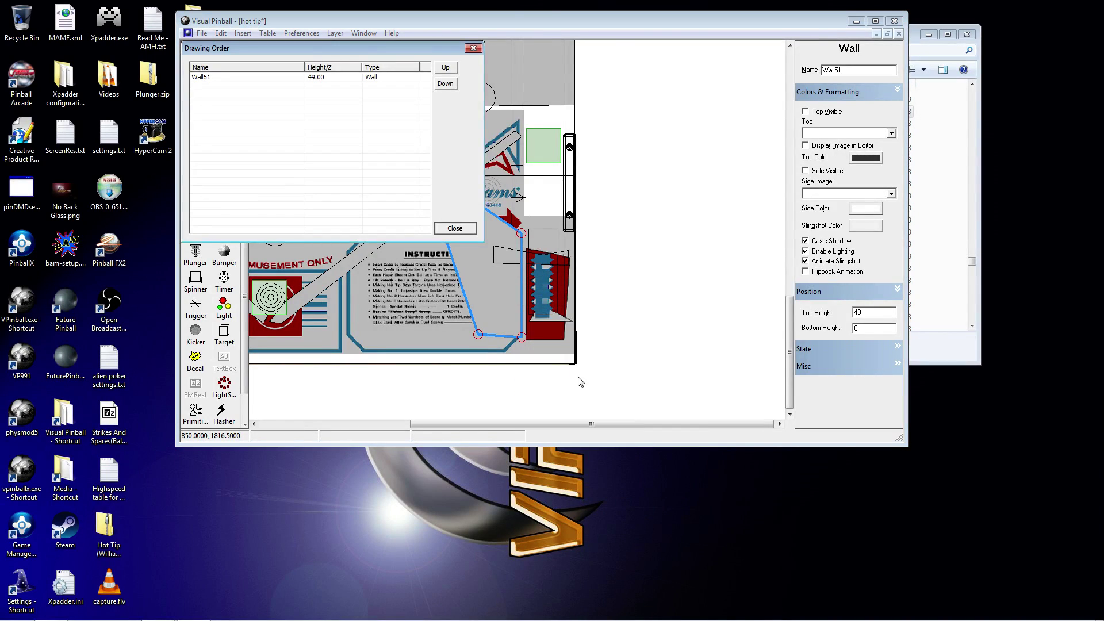
click(474, 49)
Step: Check the selection drawing order of Wall69, the apron wall
click(563, 257)
right_click(562, 259)
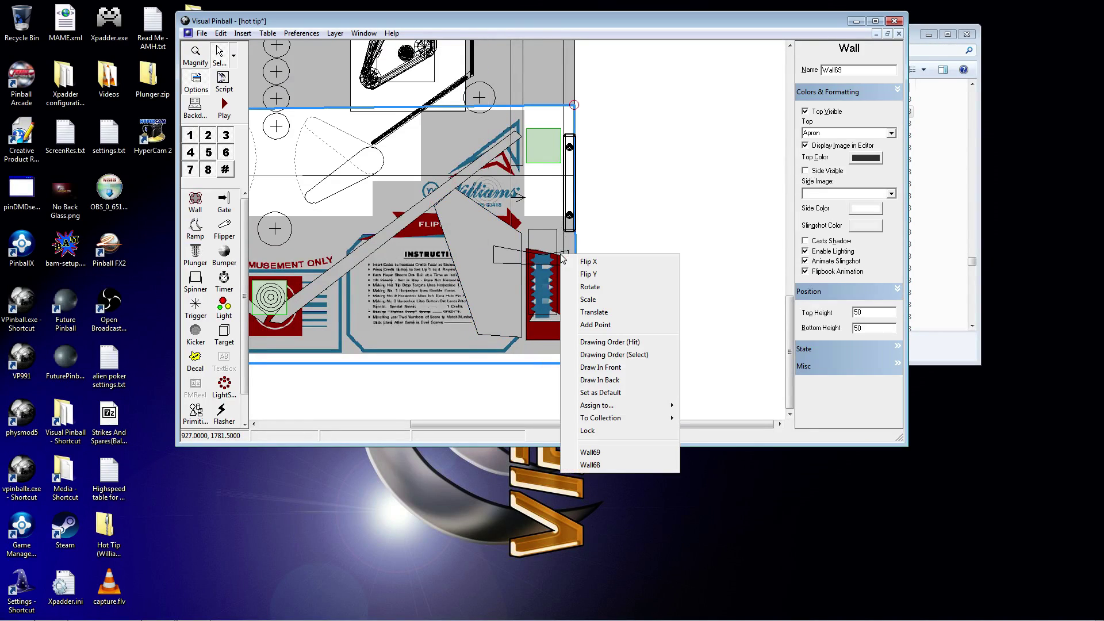
click(612, 356)
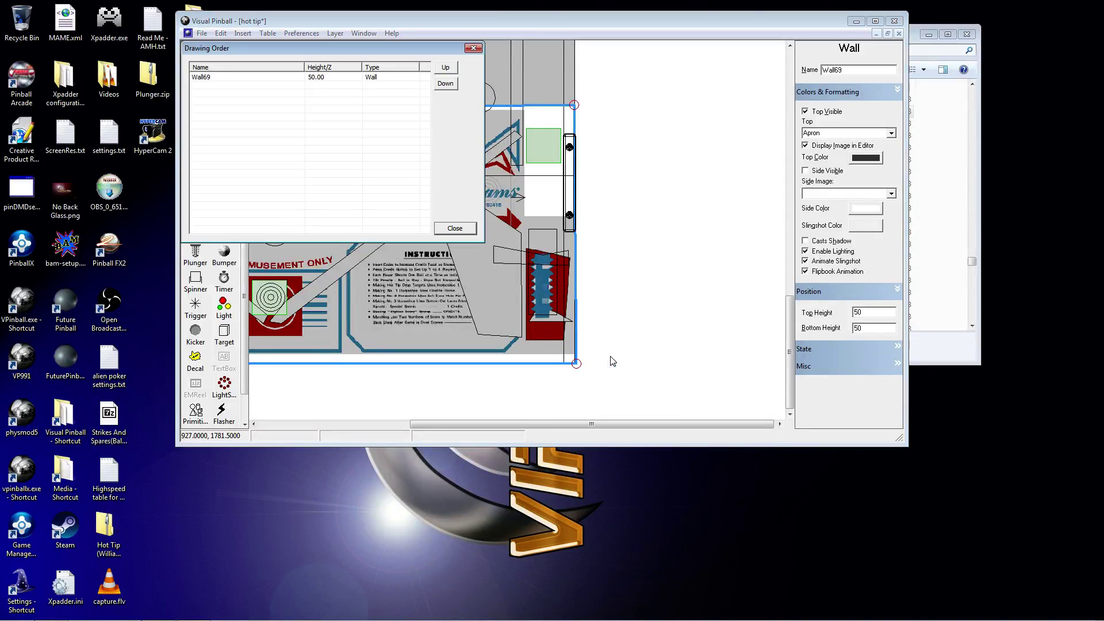
click(473, 48)
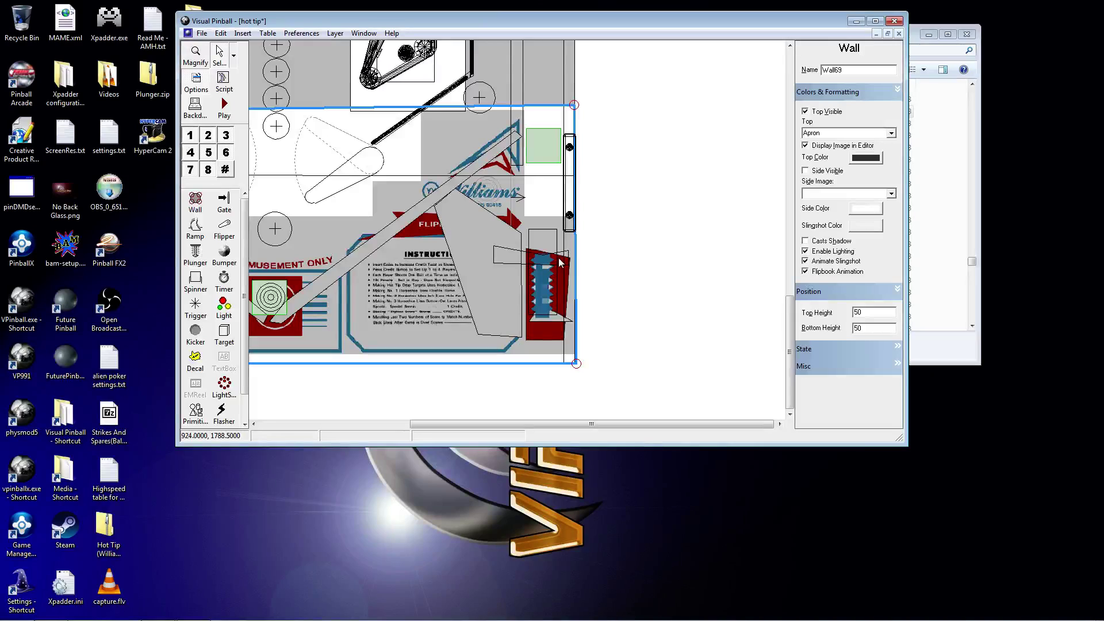
Step: Pick Wall68 among the overlapping elements, then select the plunger and check its selection drawing order
right_click(561, 263)
click(629, 466)
click(557, 291)
click(553, 260)
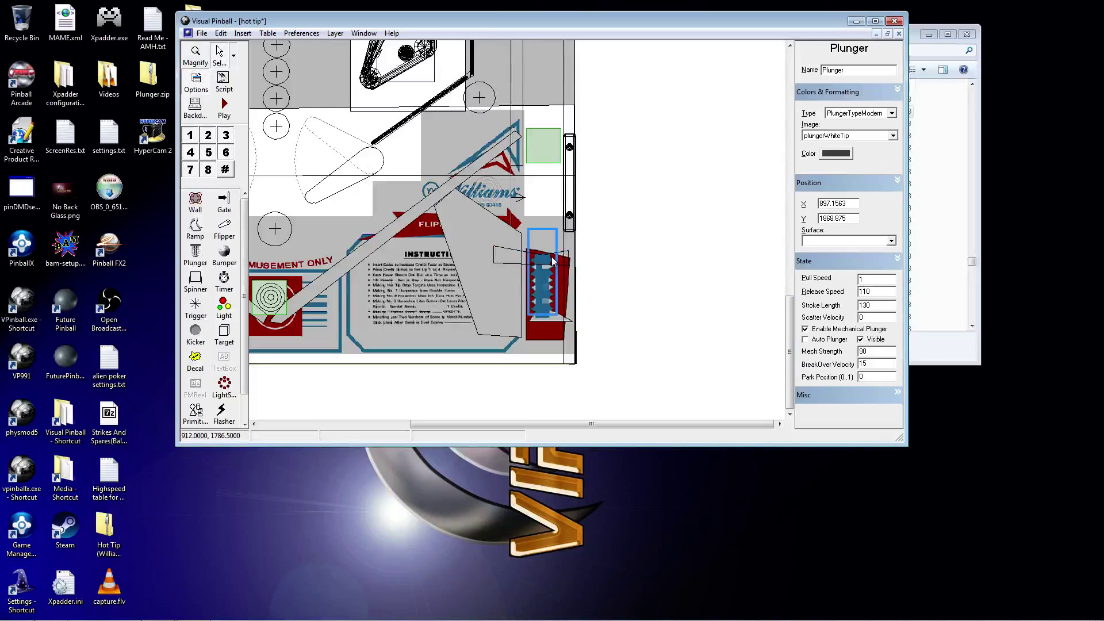
right_click(552, 258)
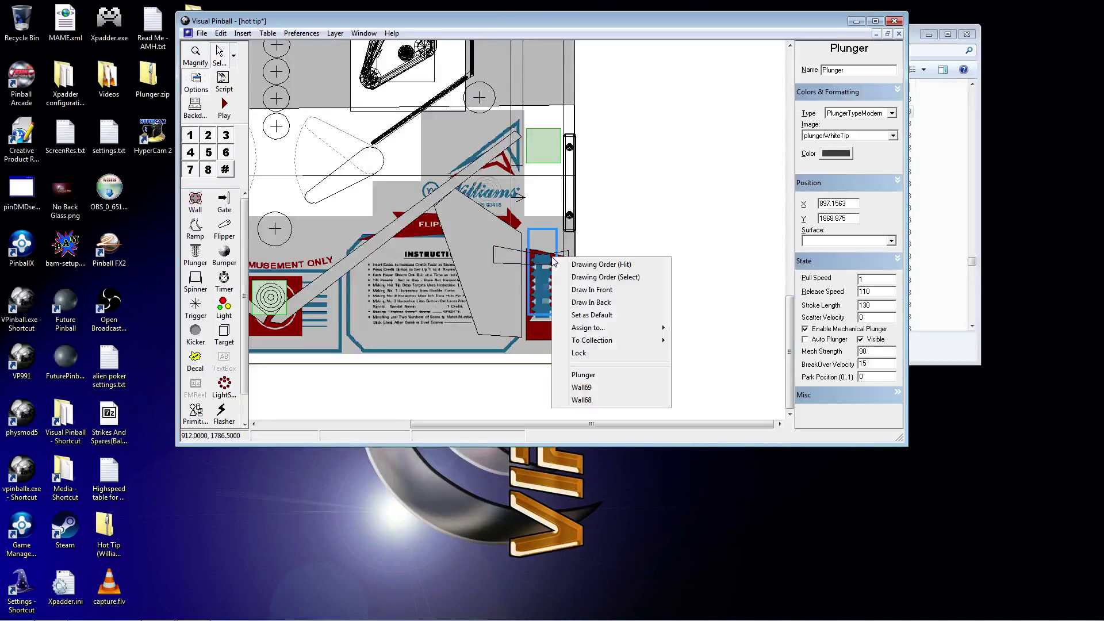
click(621, 278)
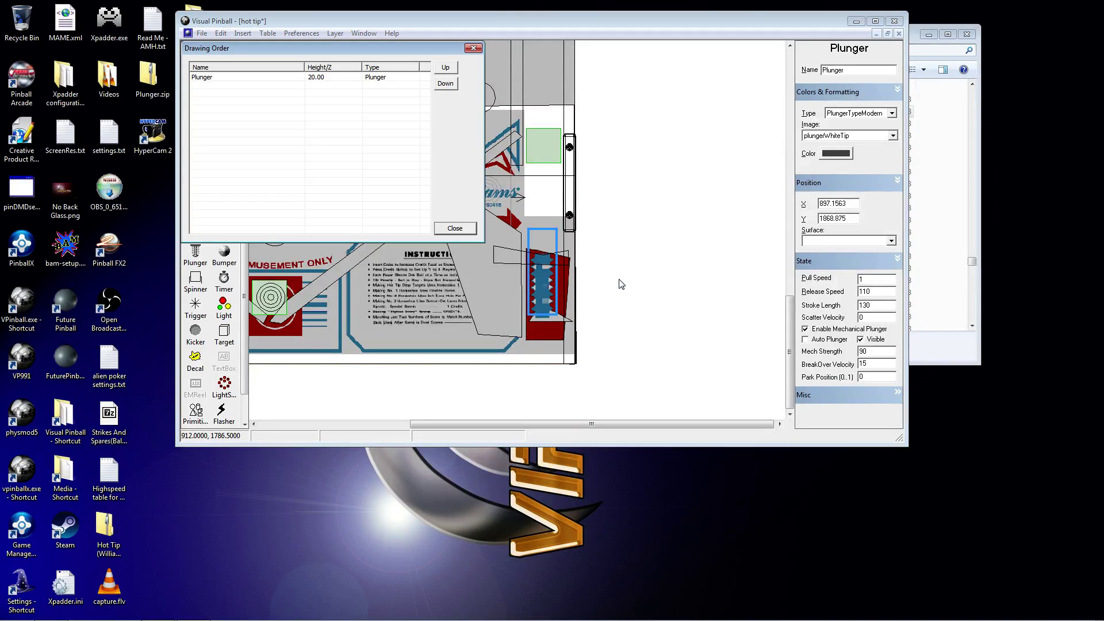
click(473, 48)
Step: Try to isolate Wall68 by box-selecting the elements around the plunger
click(600, 215)
drag(606, 201, 465, 344)
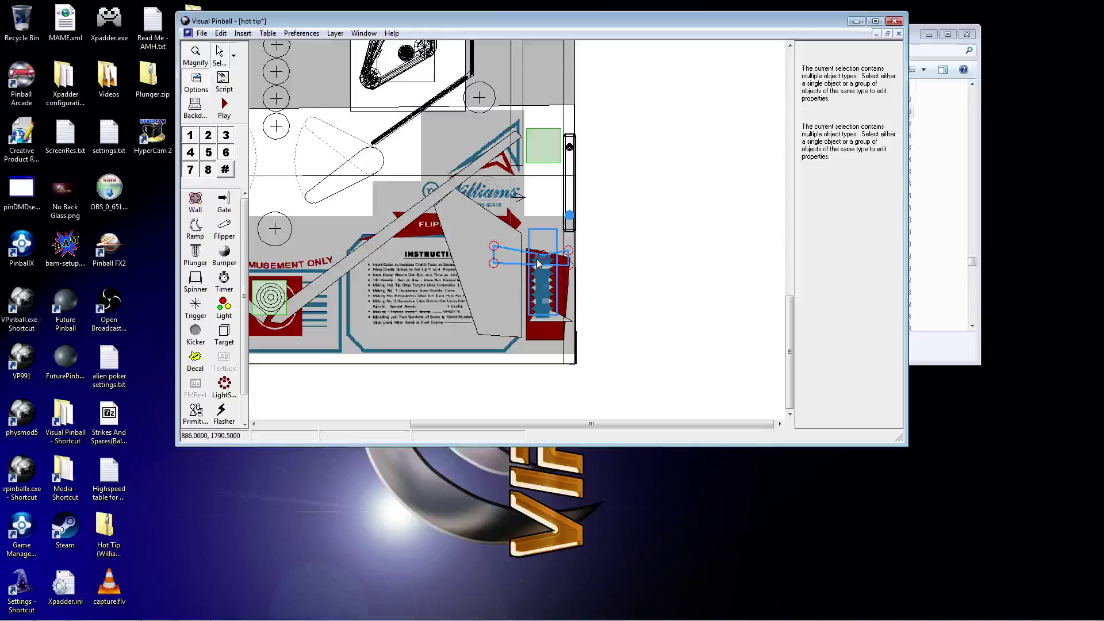
click(599, 194)
drag(613, 171, 437, 347)
click(511, 259)
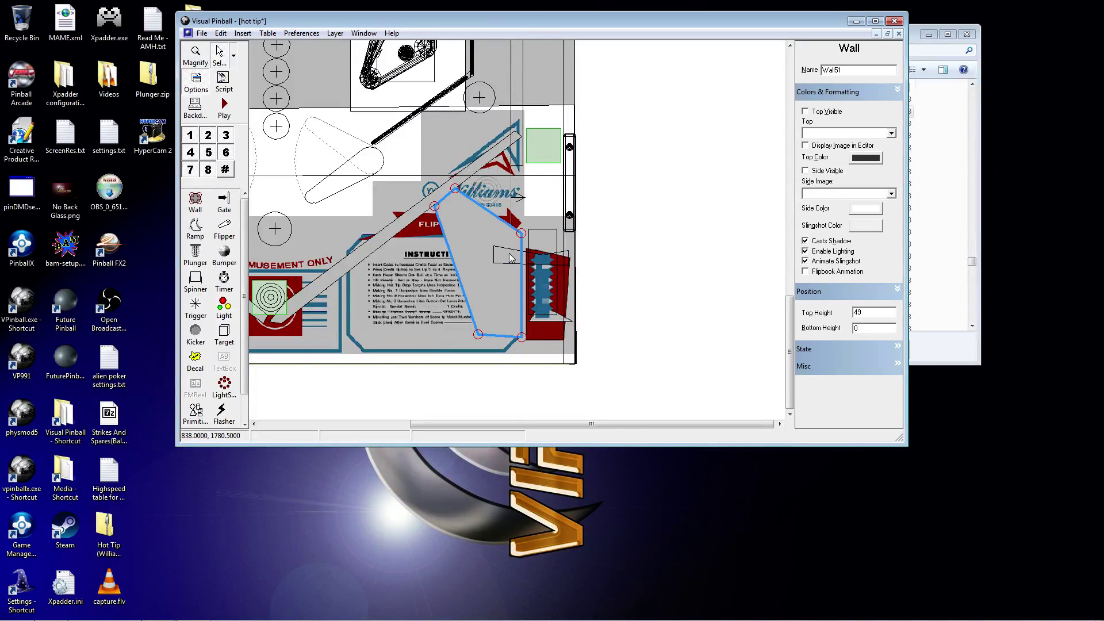
right_click(510, 253)
click(629, 240)
drag(606, 177, 441, 358)
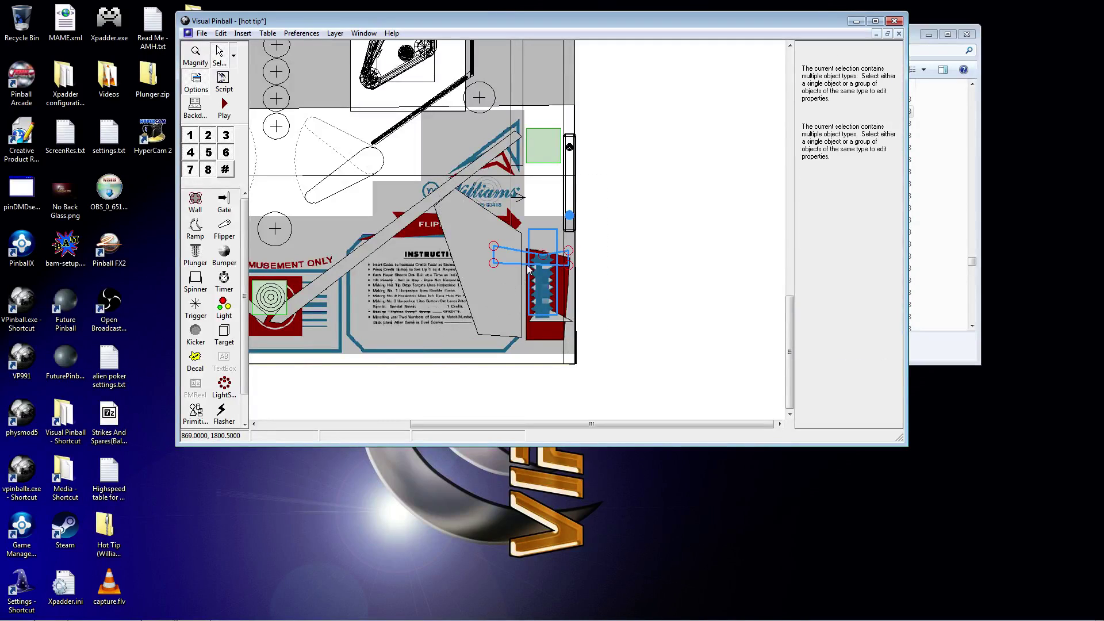
Step: Check the selection drawing order of the apron wall, Wall69, where it overlaps Wall68
right_click(524, 262)
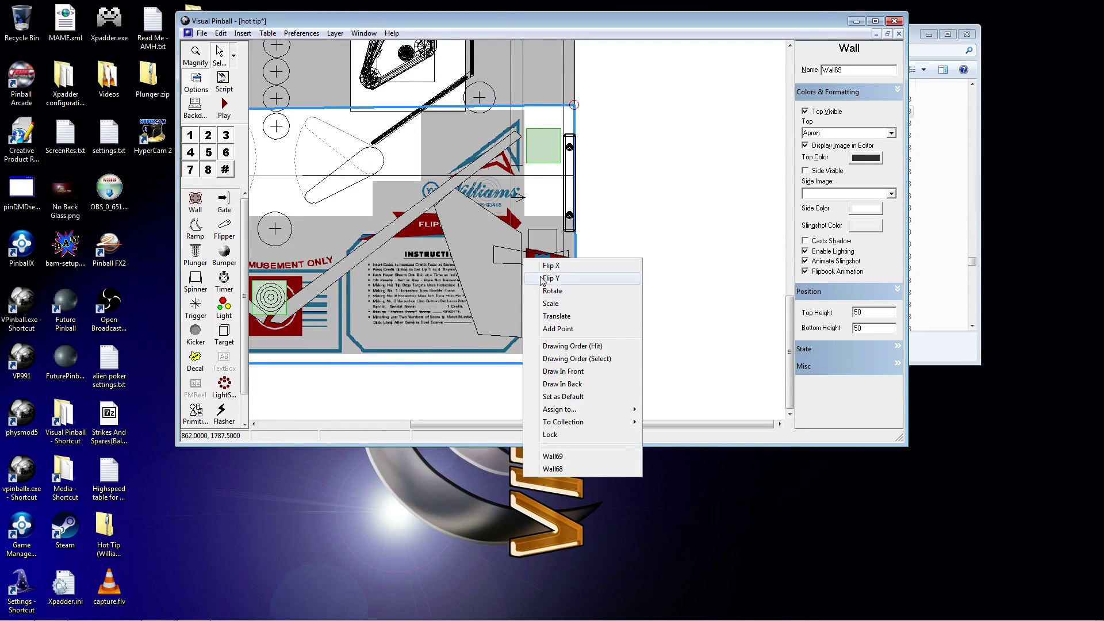
click(572, 358)
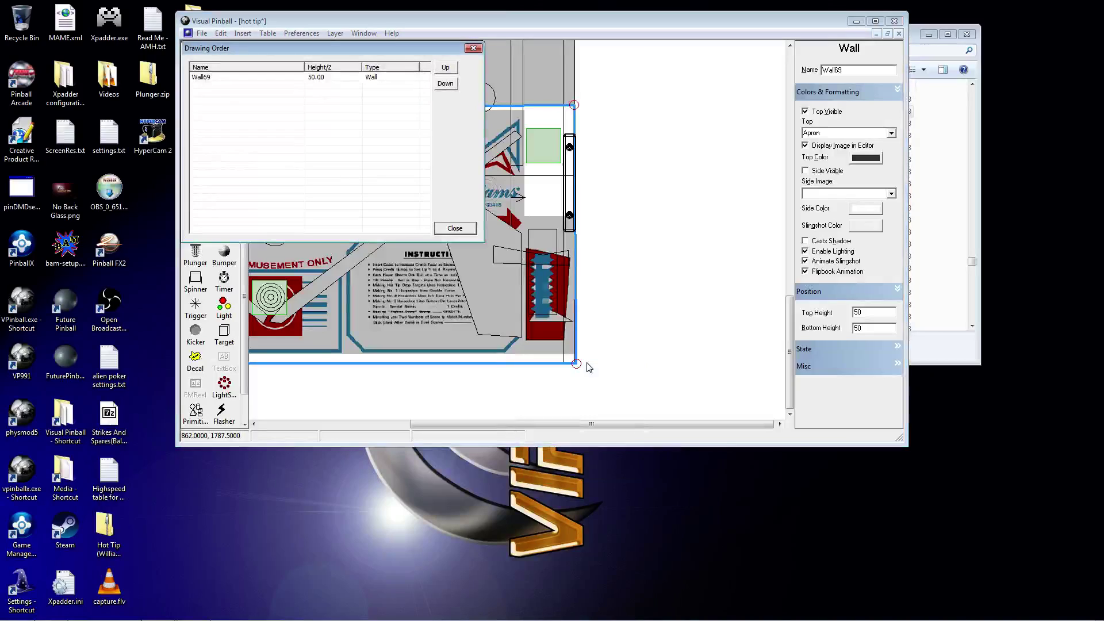
click(474, 48)
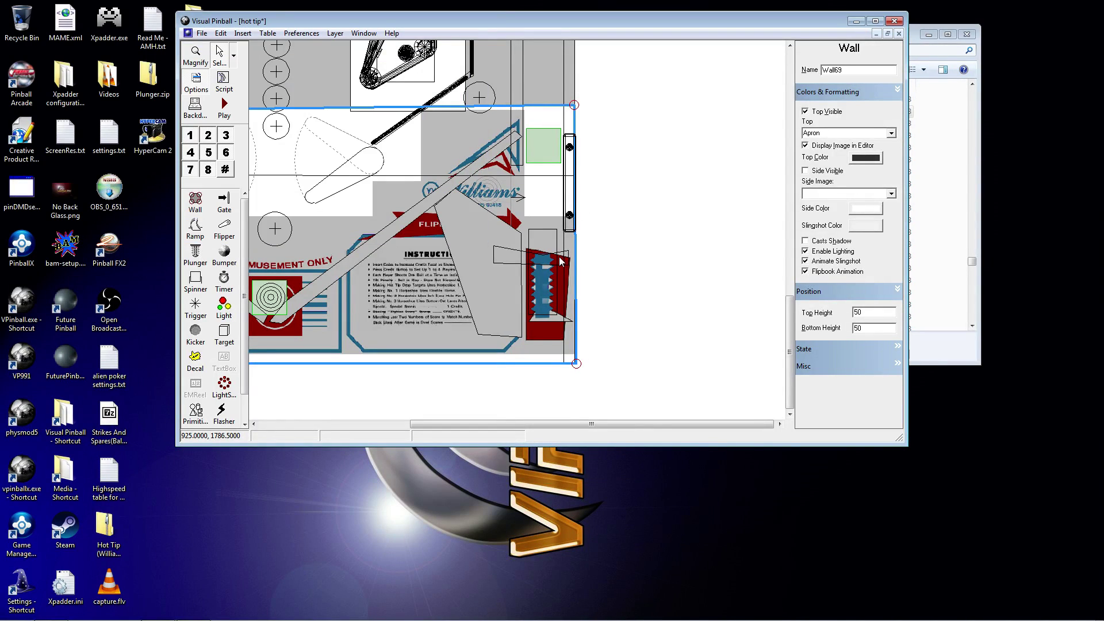
Step: Pick Wall68 among the elements overlapping the plunger and move it sideways to the empty area beside the table
click(512, 258)
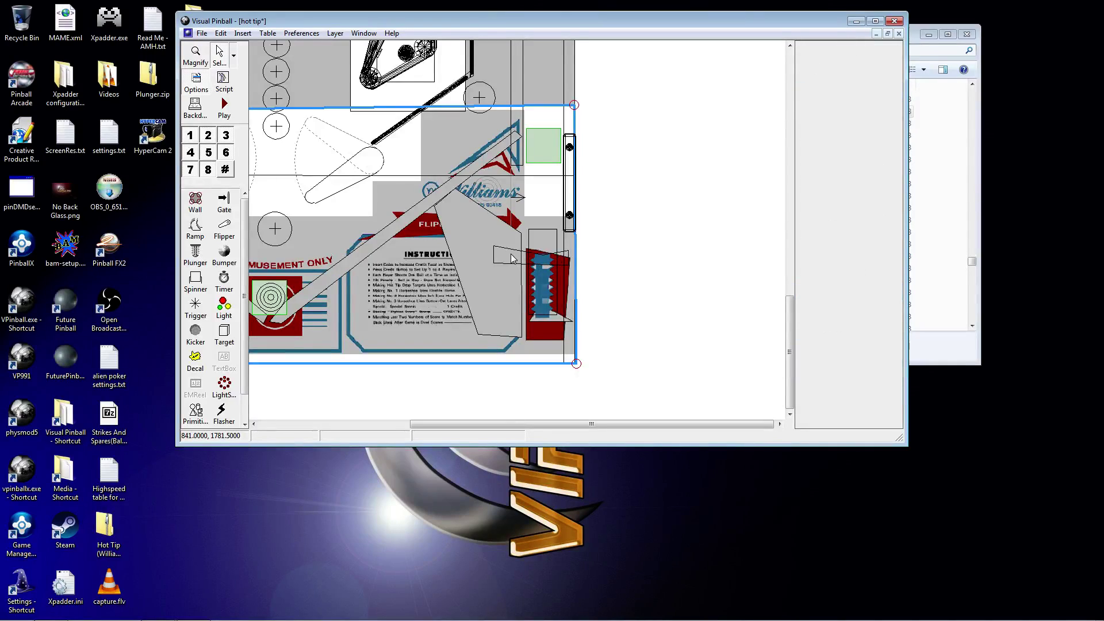
click(527, 254)
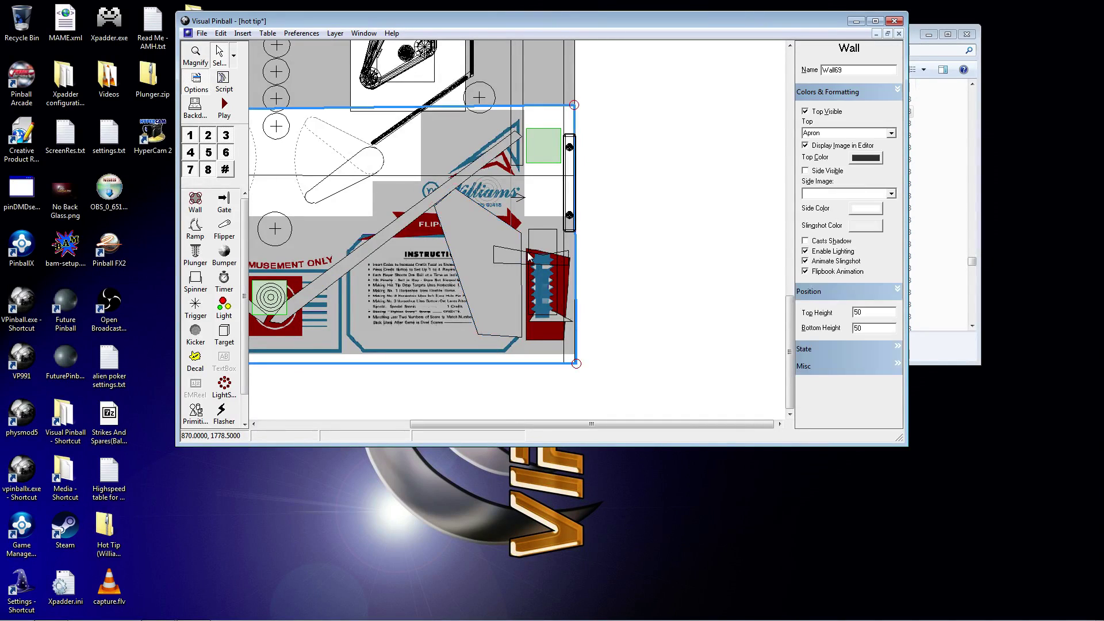
right_click(558, 255)
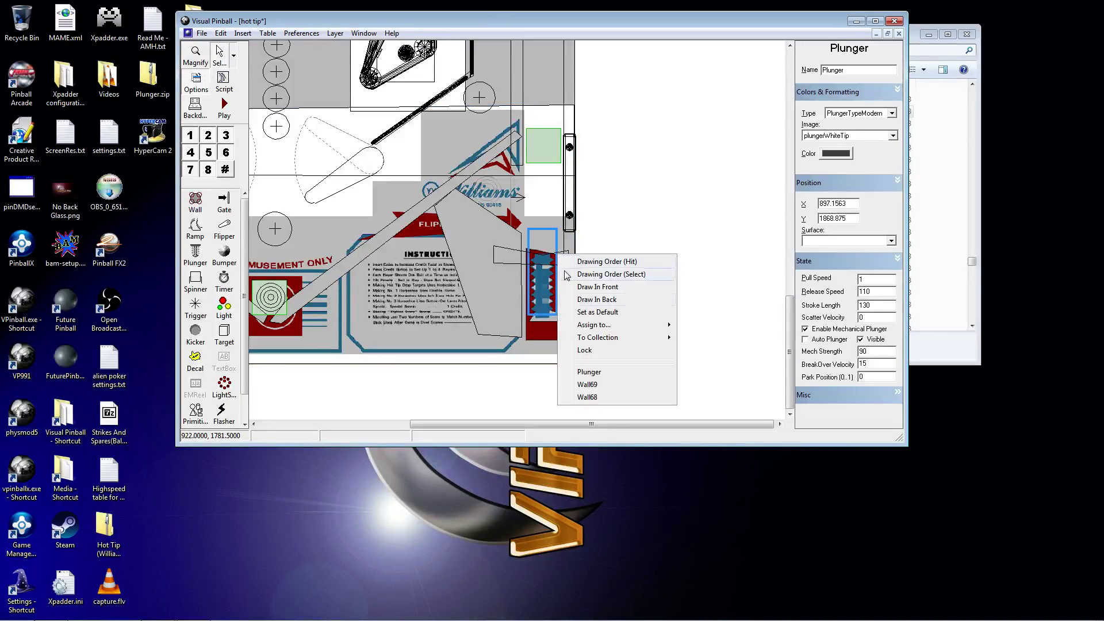
click(587, 397)
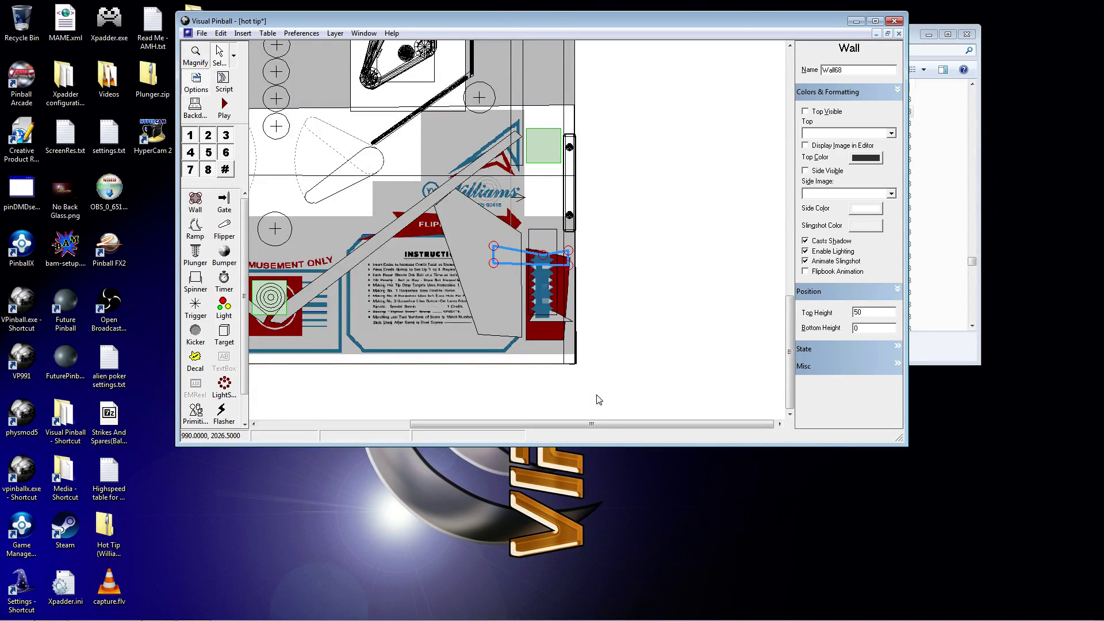
key(Right)
key(Right)
key(Right)
key(Right)
key(Right)
key(Right)
key(Right)
key(Right)
key(Right)
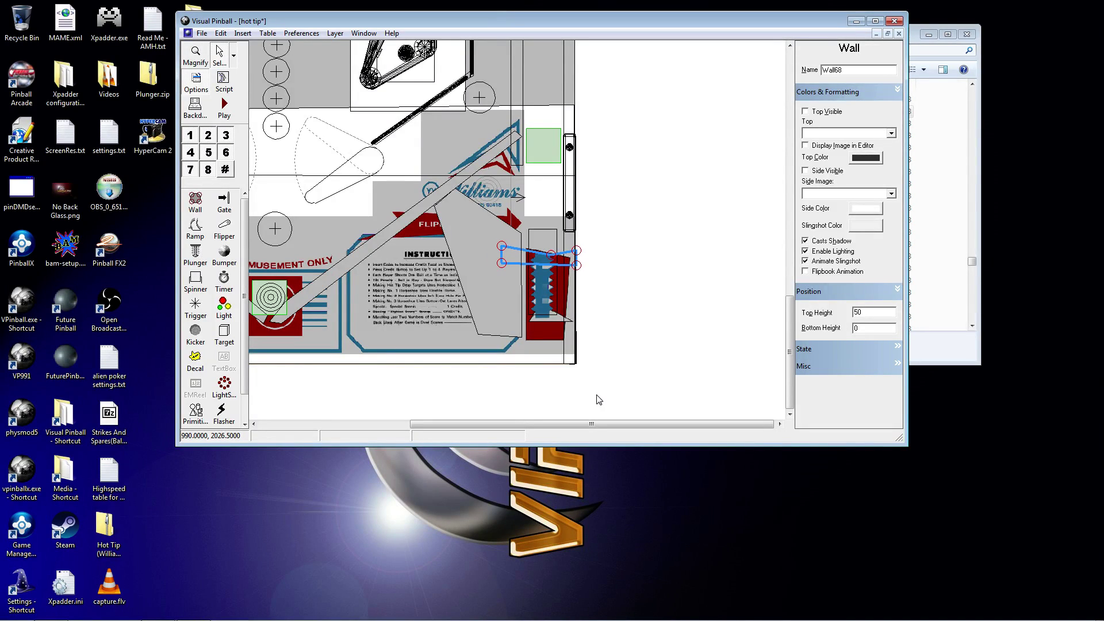
key(Right)
key(Right)
key(Right)
key(Right)
key(Right)
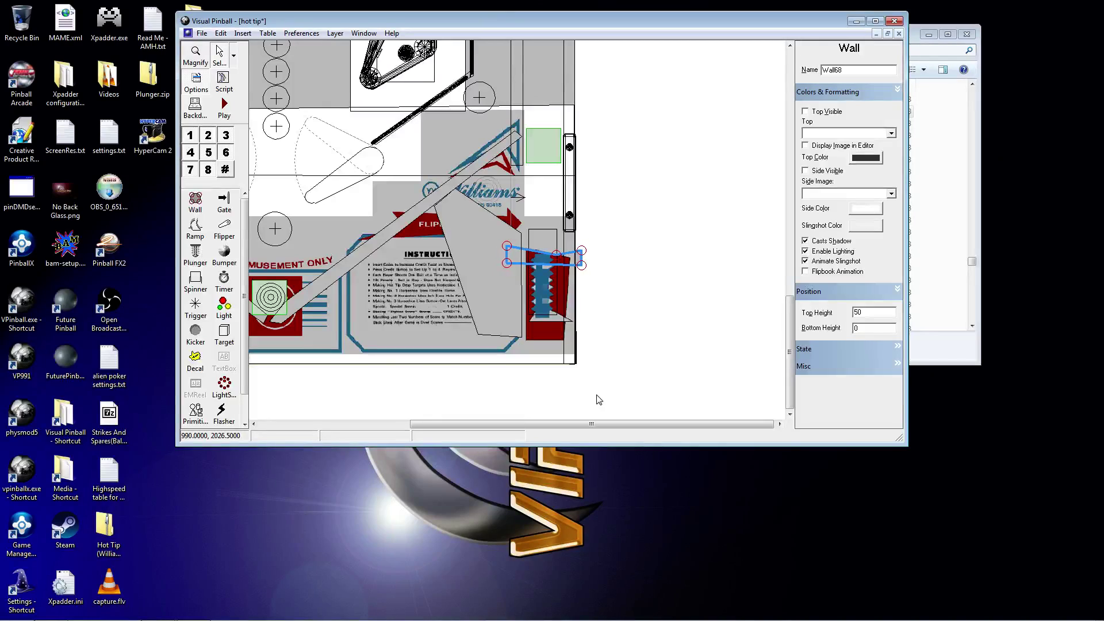
key(Right)
key(Right)
key(Right)
key(Right)
key(Right)
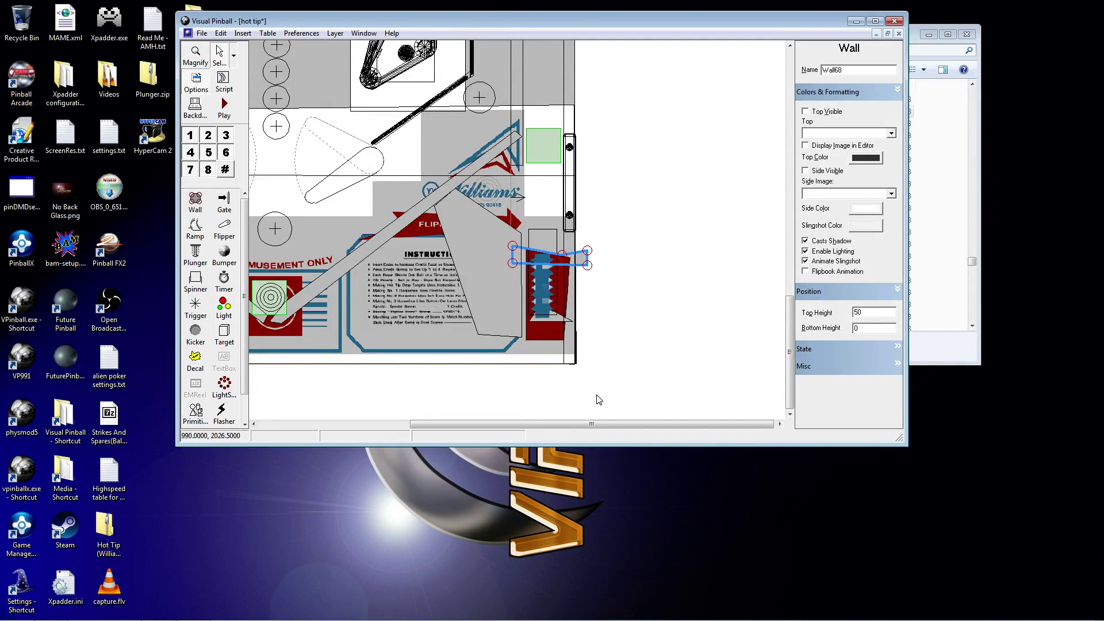
key(Right)
key(Right)
key(Right)
key(Right)
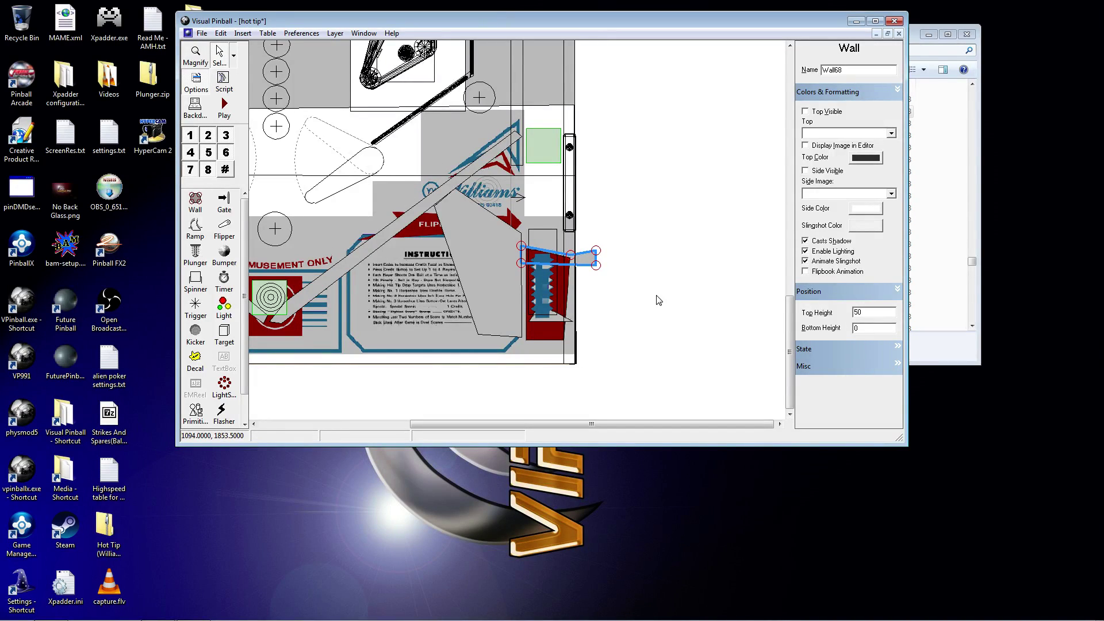
drag(581, 260, 675, 259)
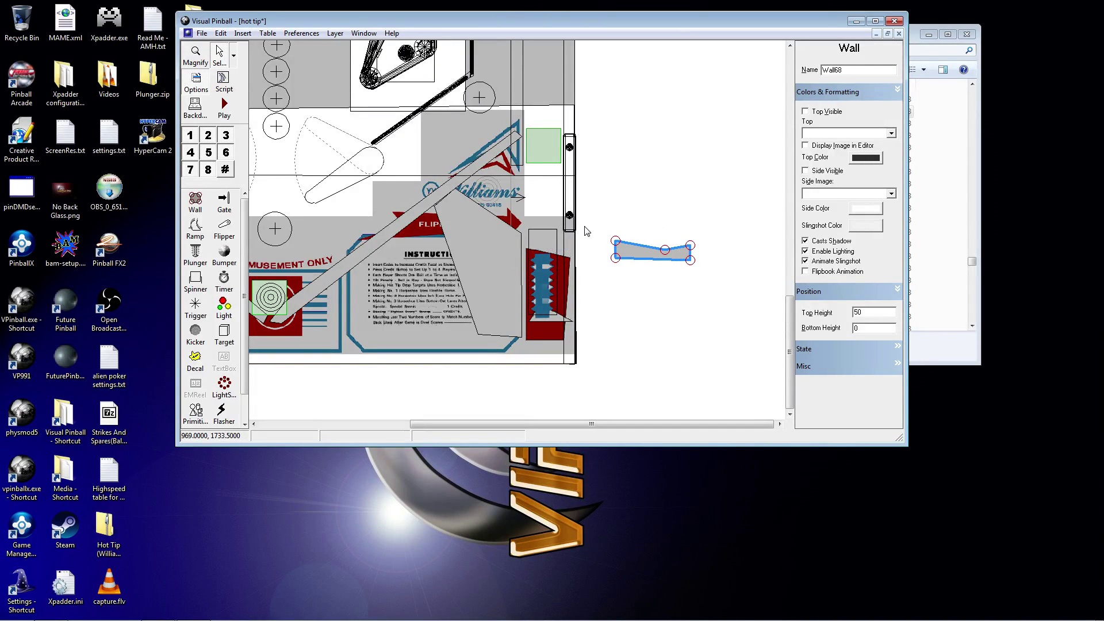
Step: Narrow Wall68 by moving its corner control points inward, and recentre the notch point on its upper edge
click(665, 251)
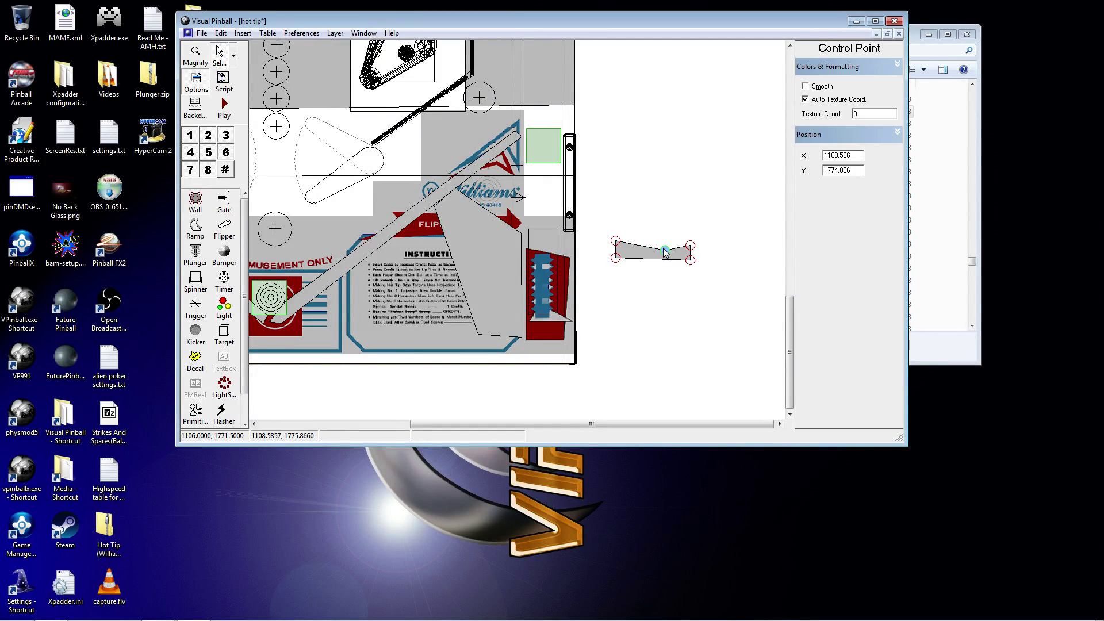
drag(664, 251, 639, 260)
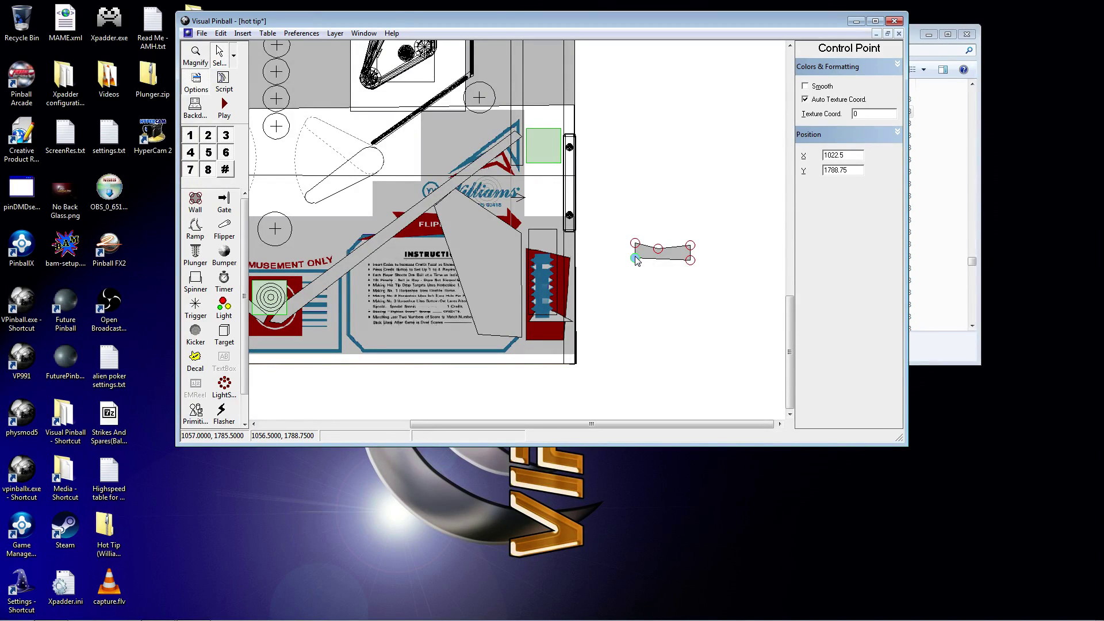
click(690, 261)
click(691, 245)
click(660, 249)
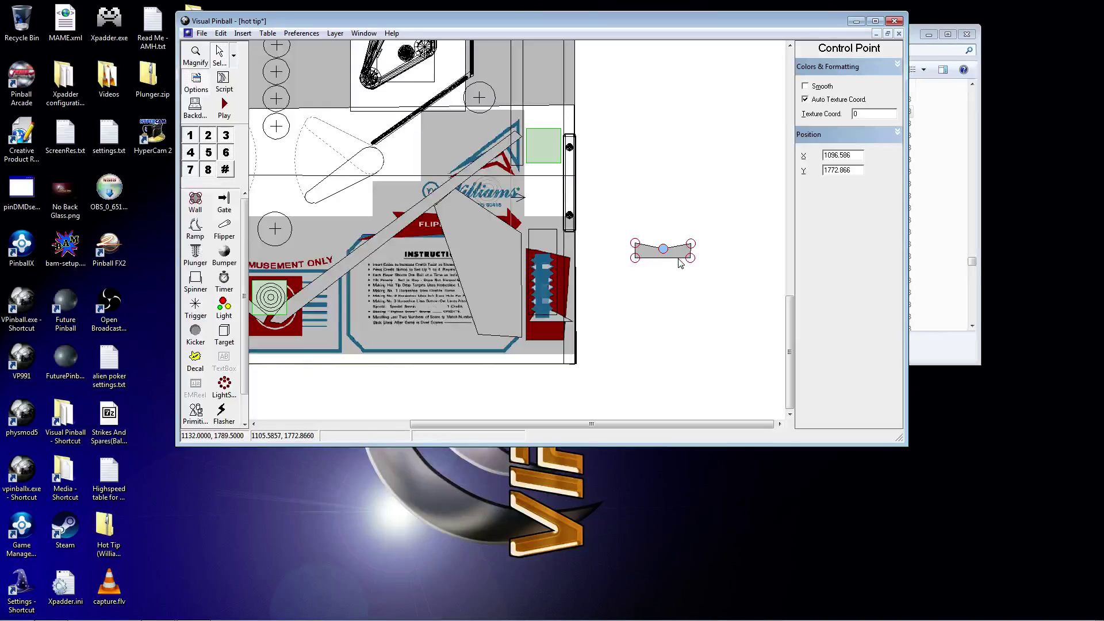
mouse_move(679, 257)
mouse_down()
mouse_move(592, 252)
mouse_move(557, 233)
mouse_move(665, 251)
mouse_move(672, 241)
mouse_move(670, 254)
mouse_up()
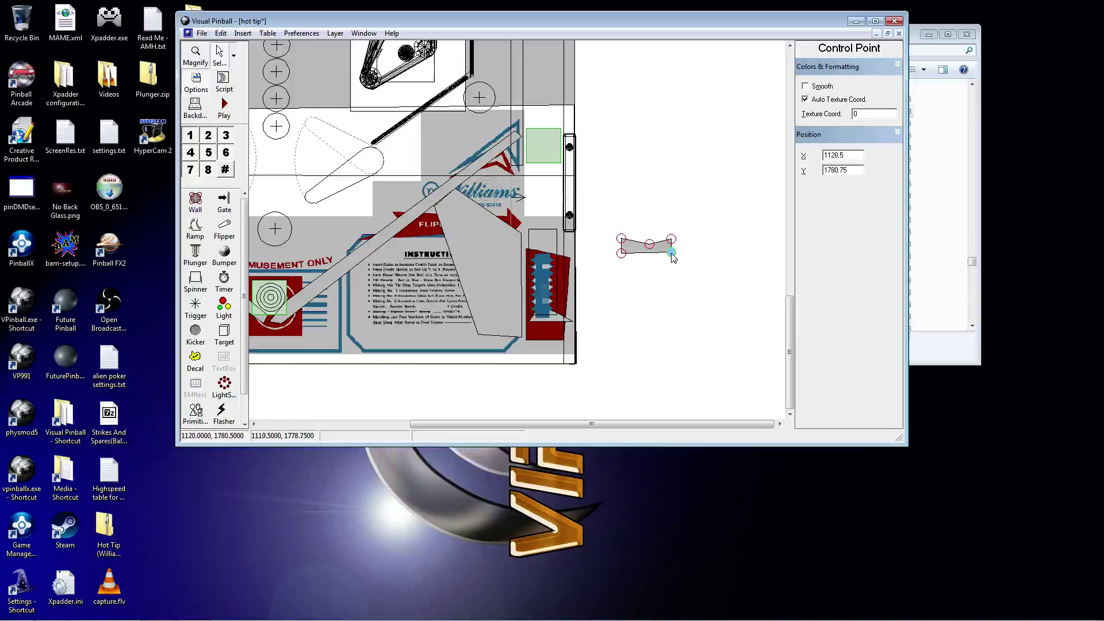
Step: Align Wall68's two left corner points and check the notch point at the middle of its upper edge
click(622, 253)
drag(625, 253, 626, 255)
click(623, 240)
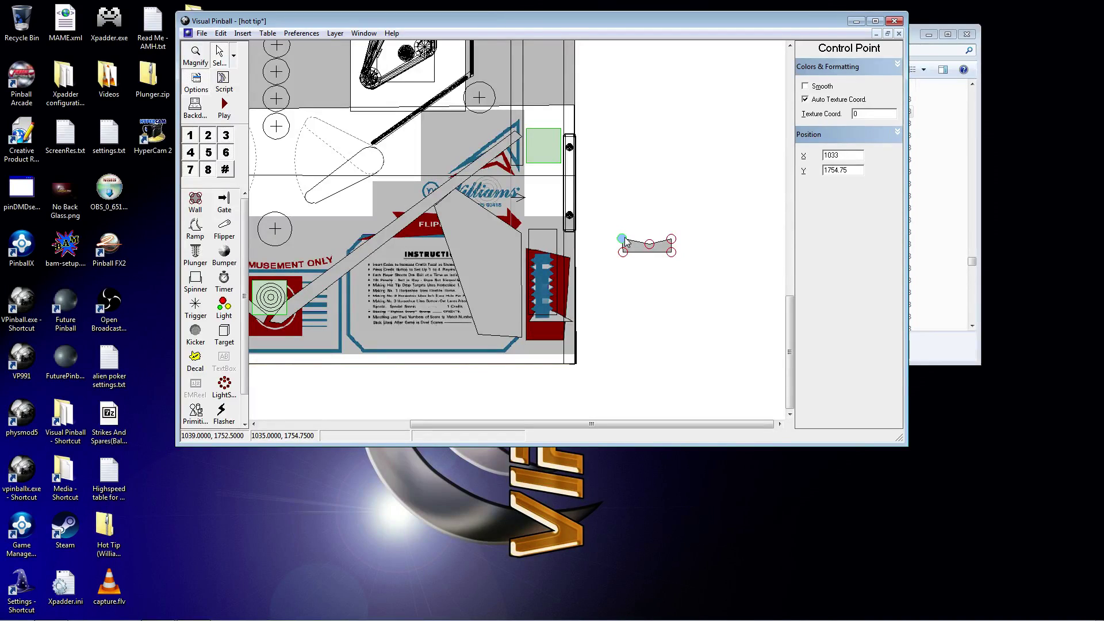
click(649, 244)
click(664, 248)
Step: Move Wall68 into the shooter lane just above the plunger and playtest the ball's resting position and launch
drag(655, 246, 552, 228)
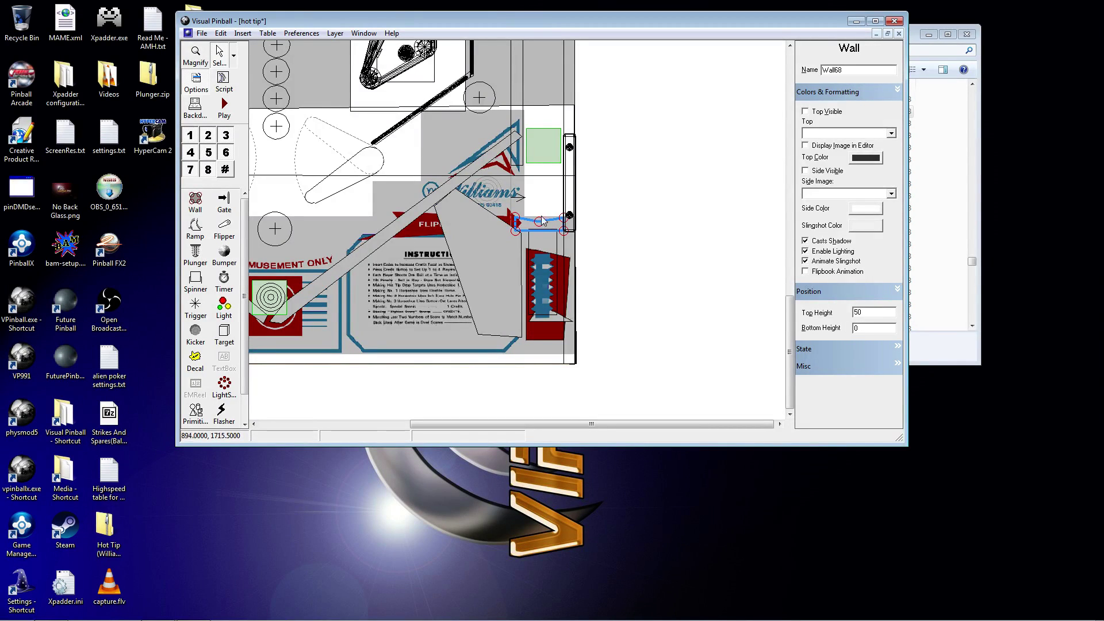
click(224, 106)
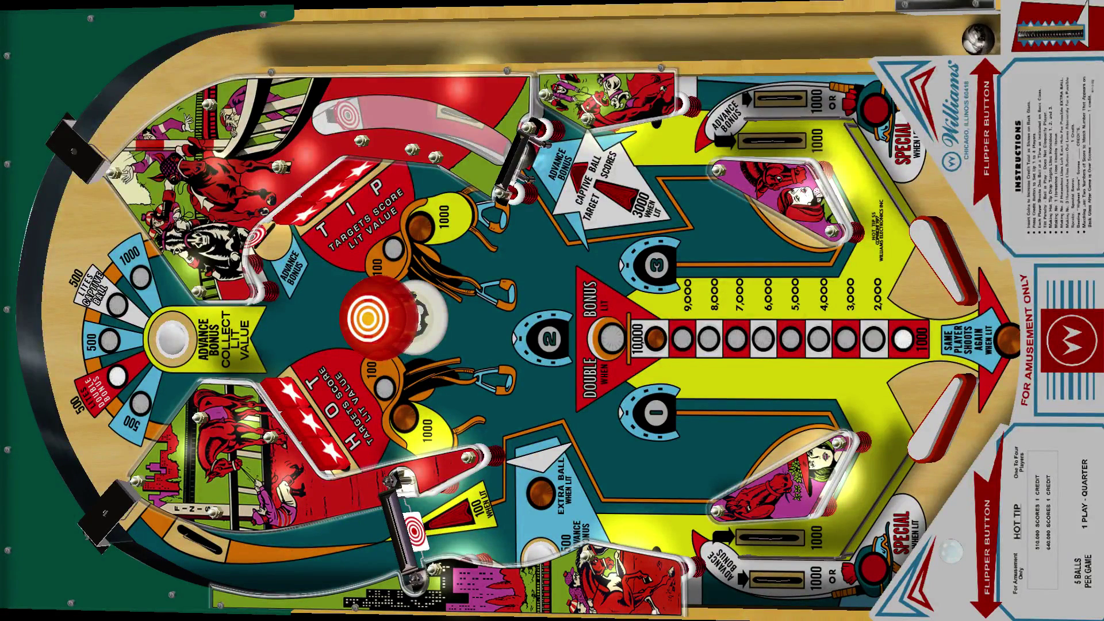
key(Return)
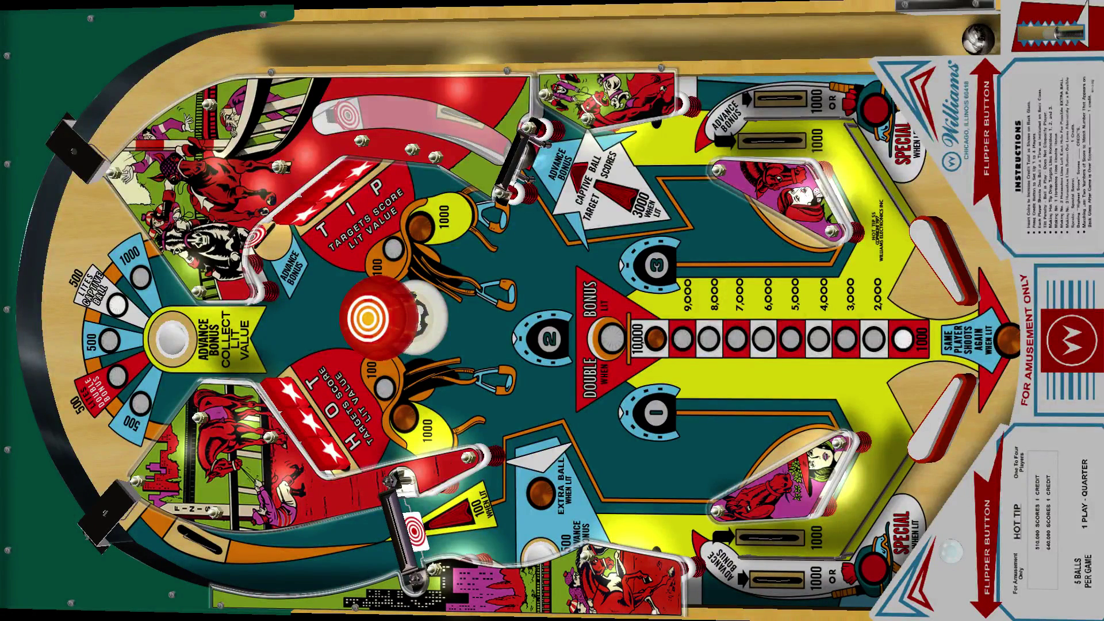
key(Return)
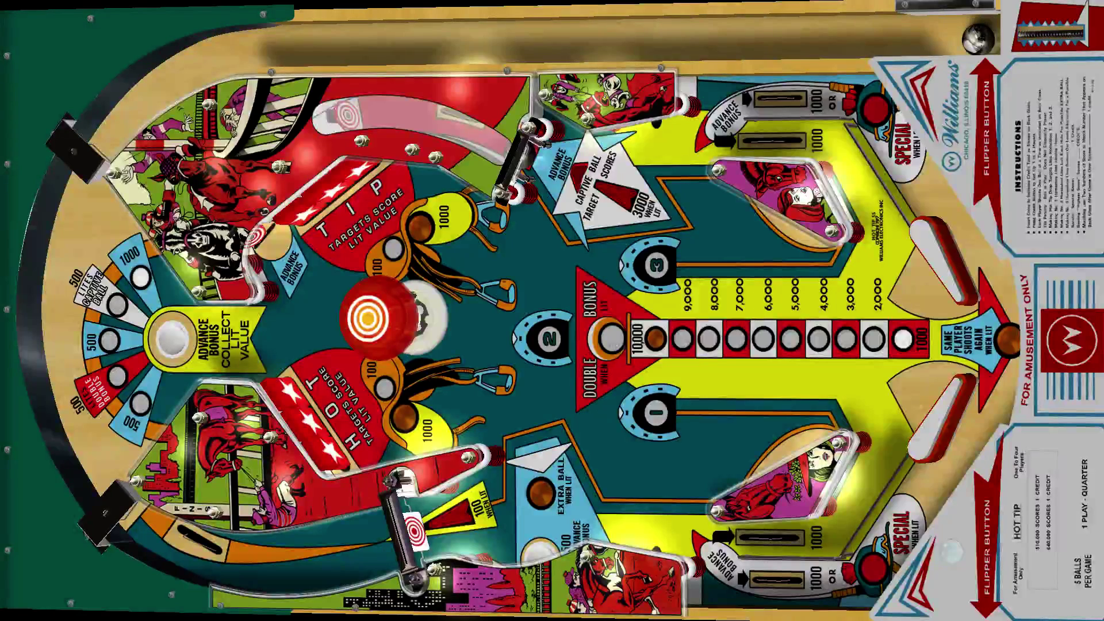
key(Return)
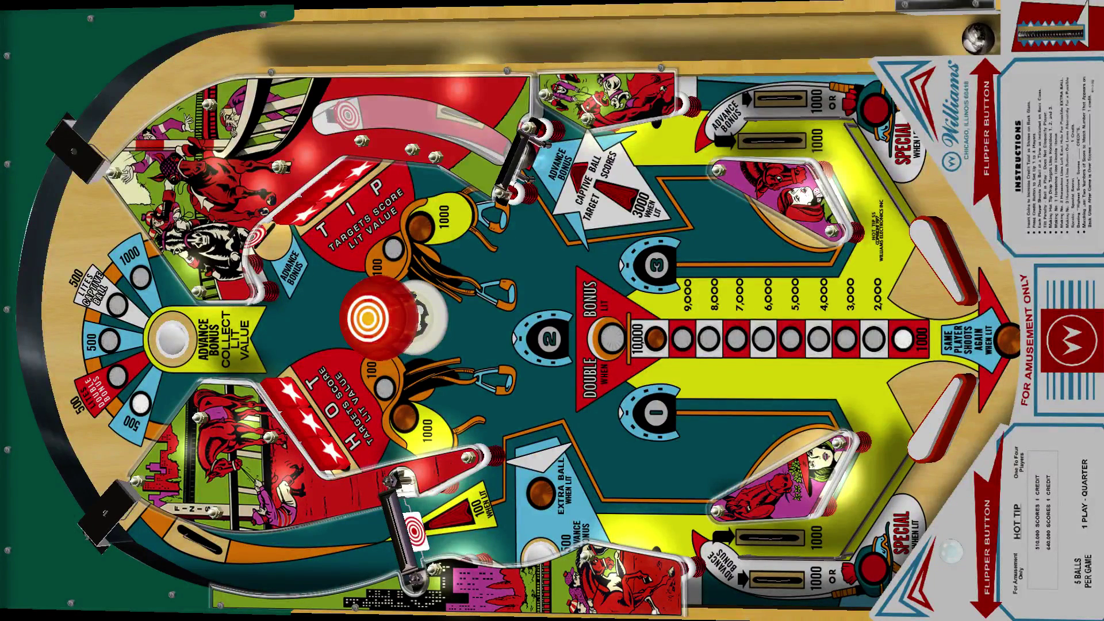
key(Escape)
key(Escape)
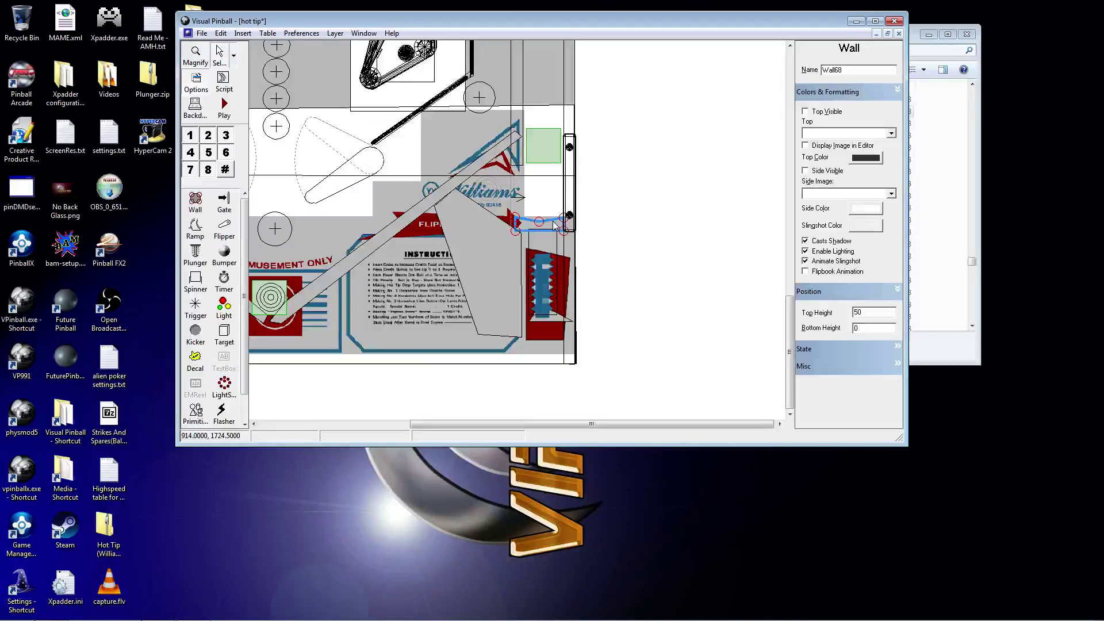
Step: Undo Wall68's last move and place the wall slightly lower in the shooter lane, over the plunger's tip
click(554, 226)
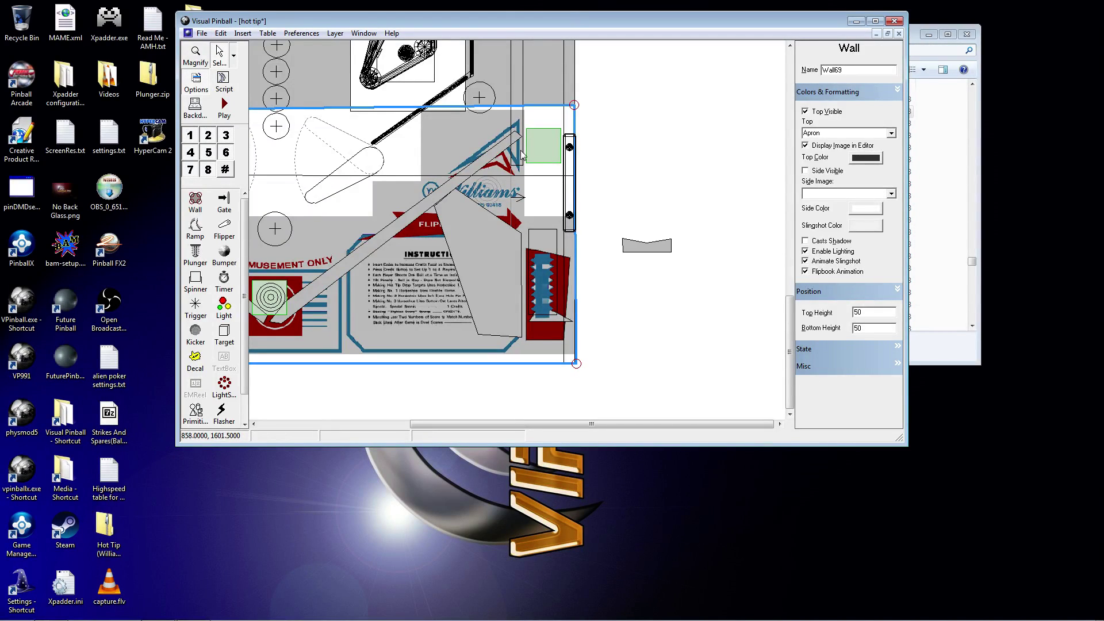
click(644, 257)
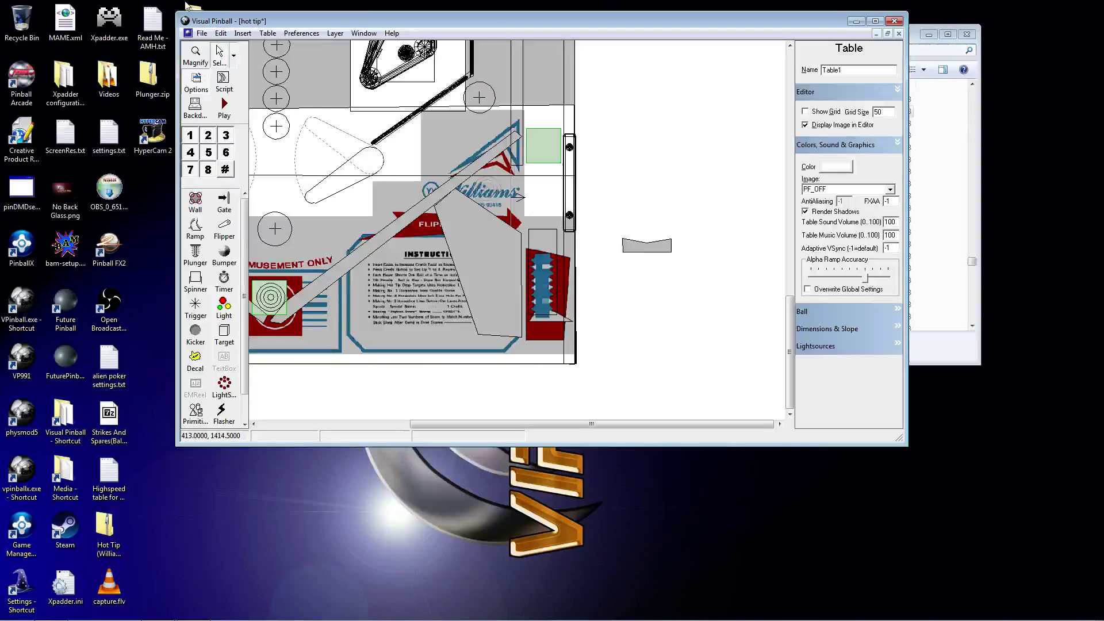
click(220, 33)
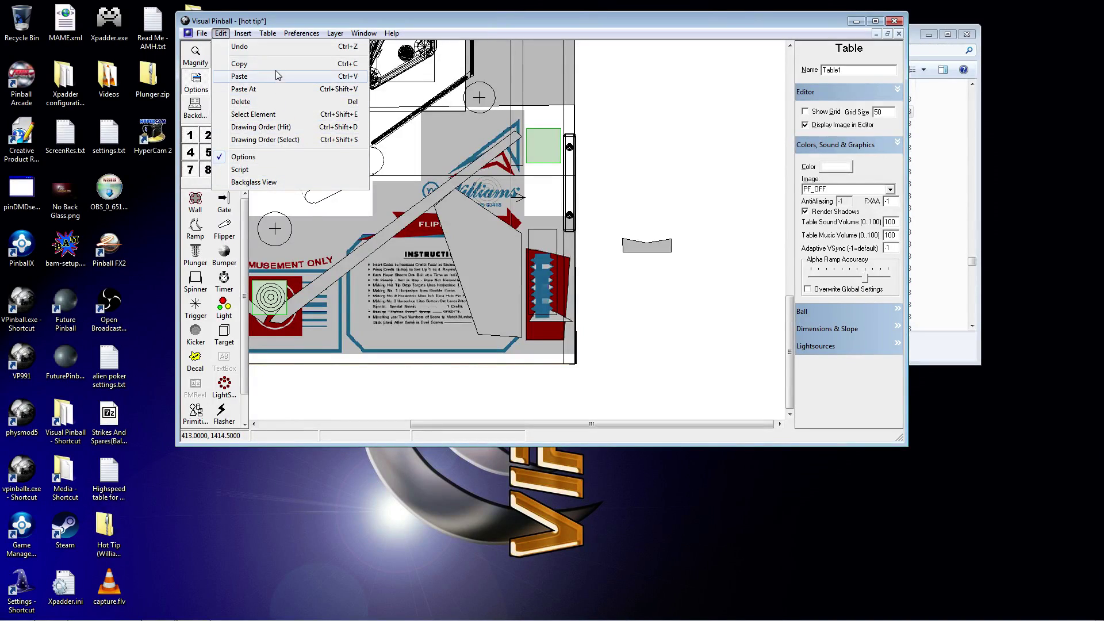
click(733, 155)
click(666, 246)
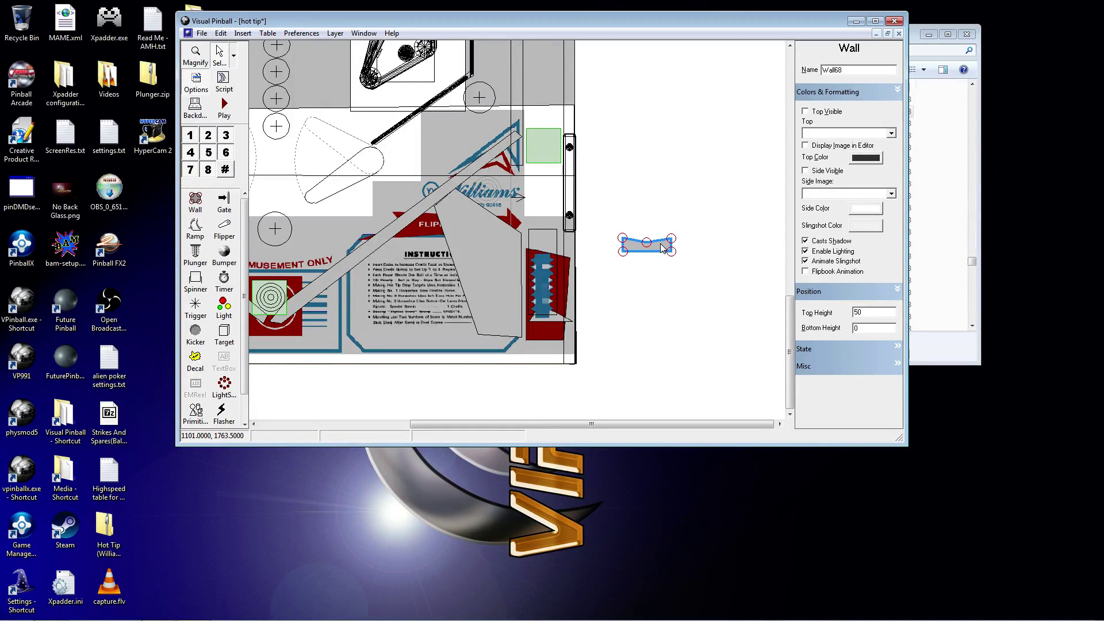
drag(661, 250, 555, 232)
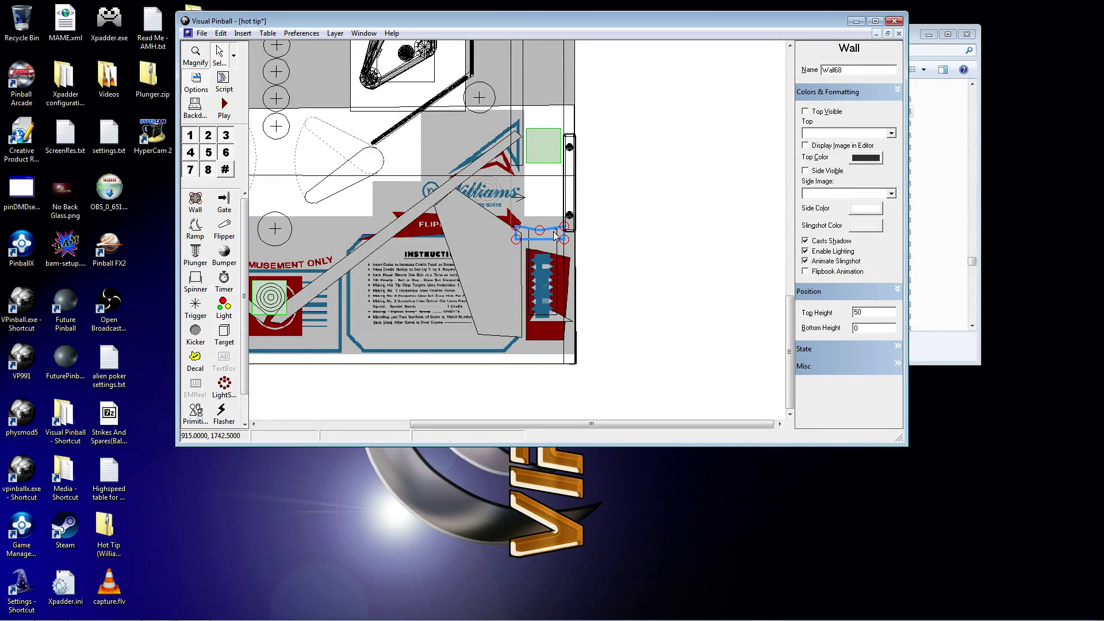
Step: Fit Wall68 to the width of the shooter lane by moving its corner control points inward
click(516, 227)
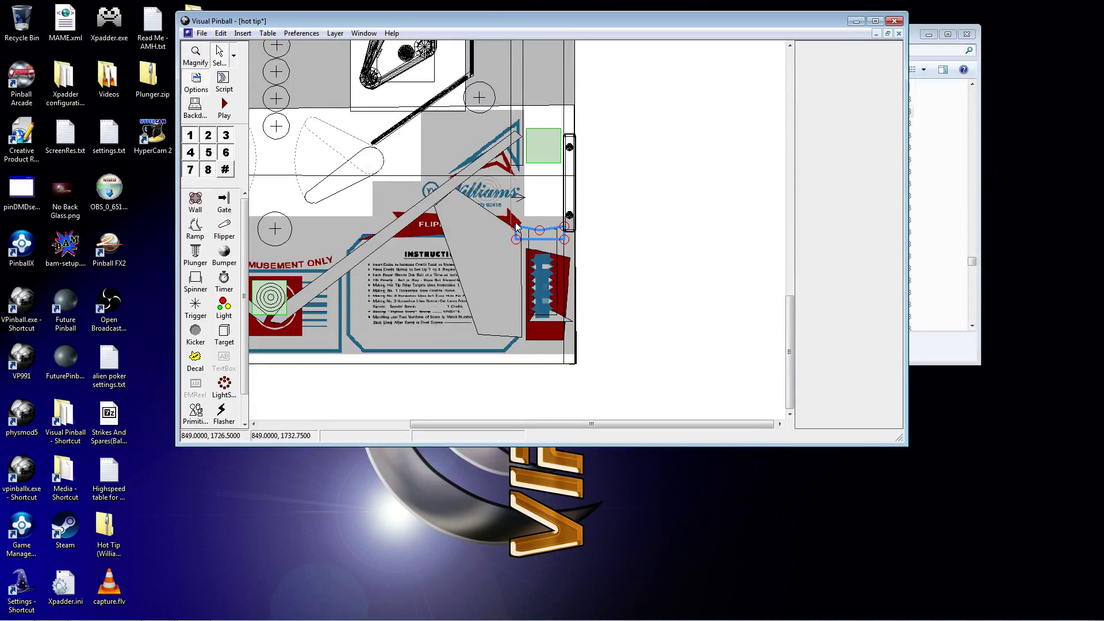
drag(520, 228, 525, 229)
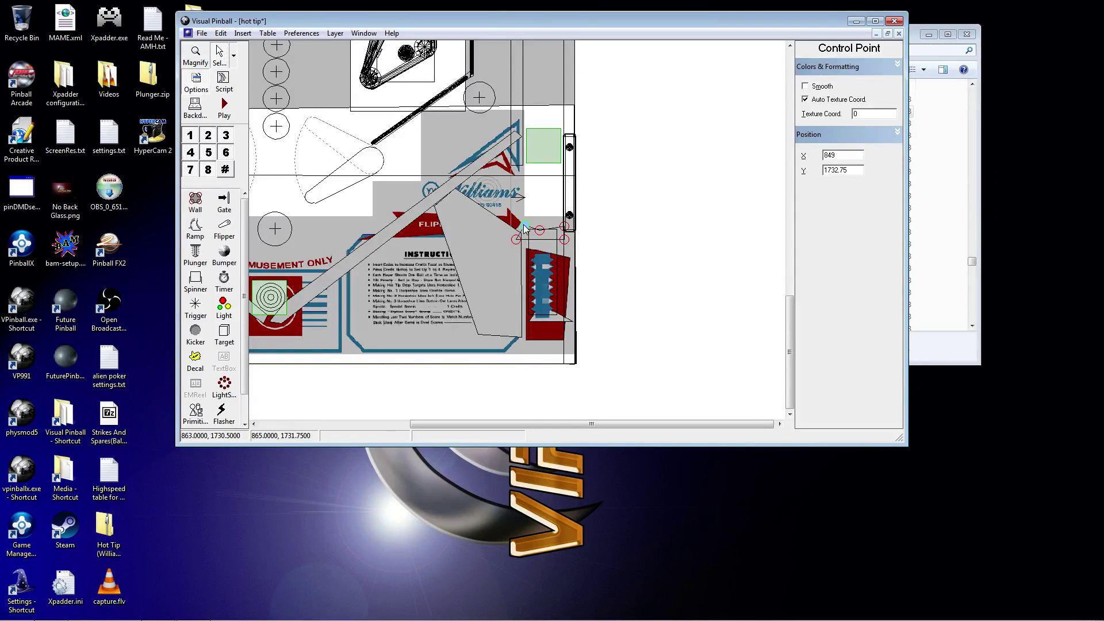
click(517, 241)
click(564, 239)
click(561, 227)
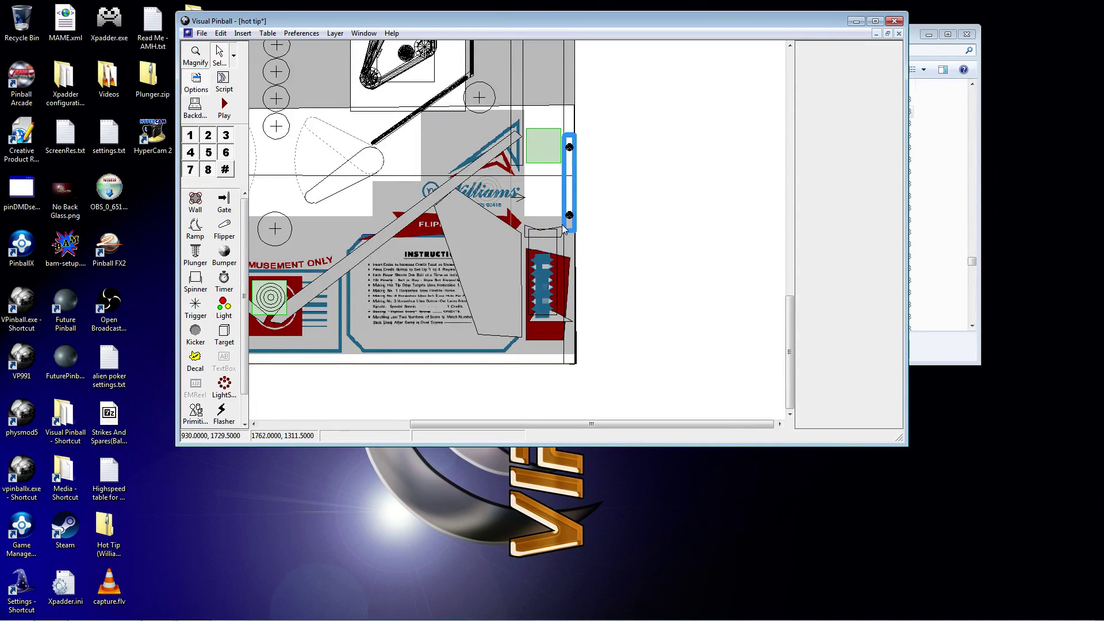
click(559, 232)
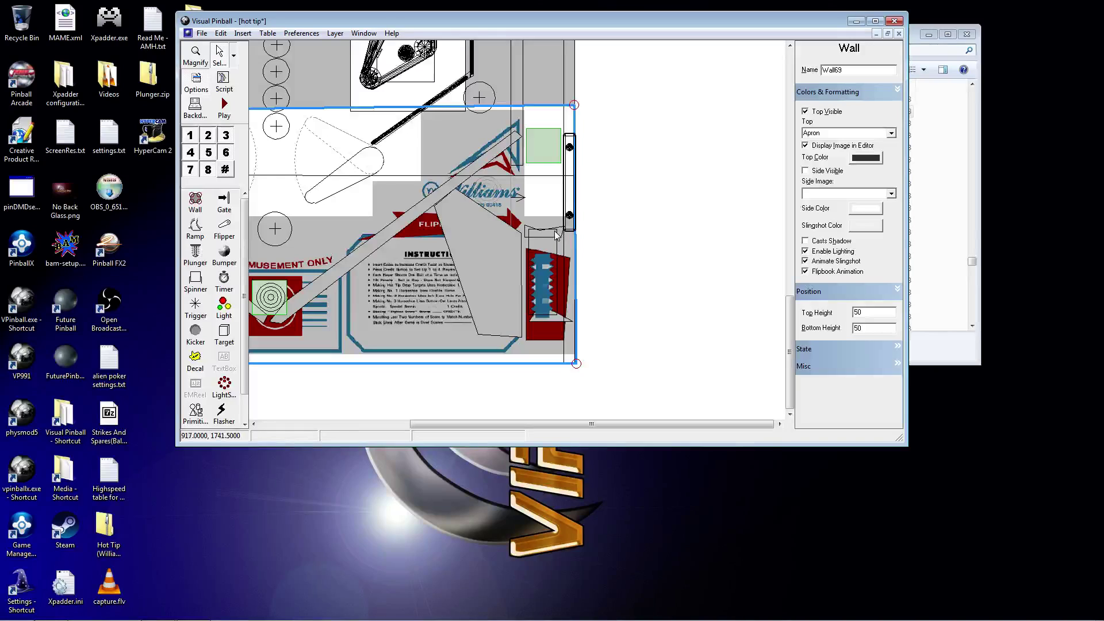
Step: Try to pick Wall68 from the overlapping elements at the plunger's tip and move it out of the shooter lane
click(555, 234)
click(560, 232)
right_click(528, 230)
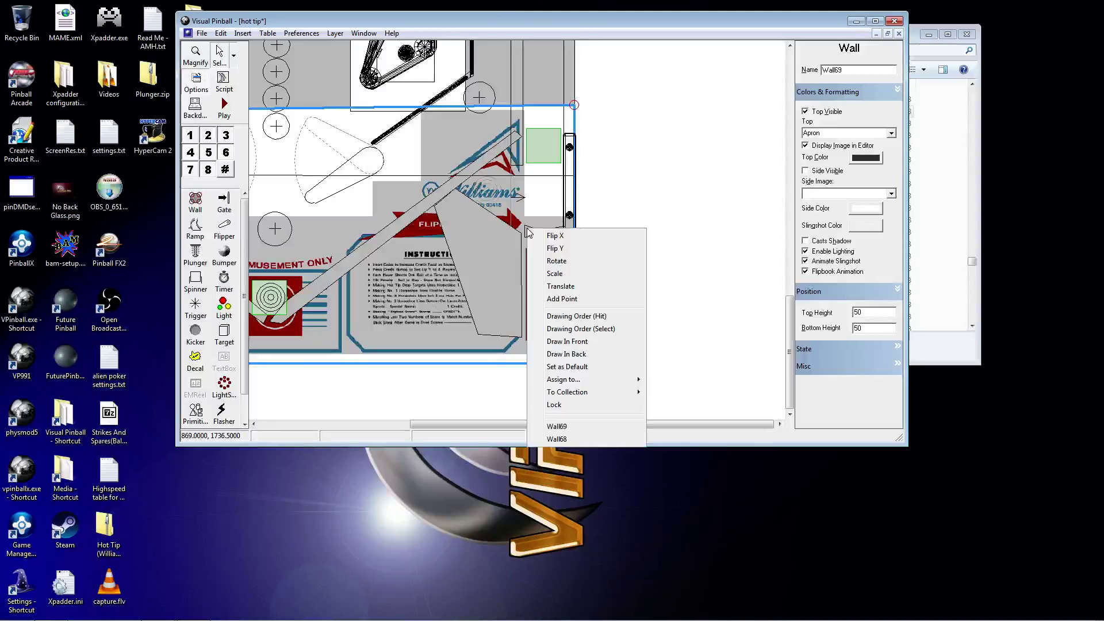
click(557, 438)
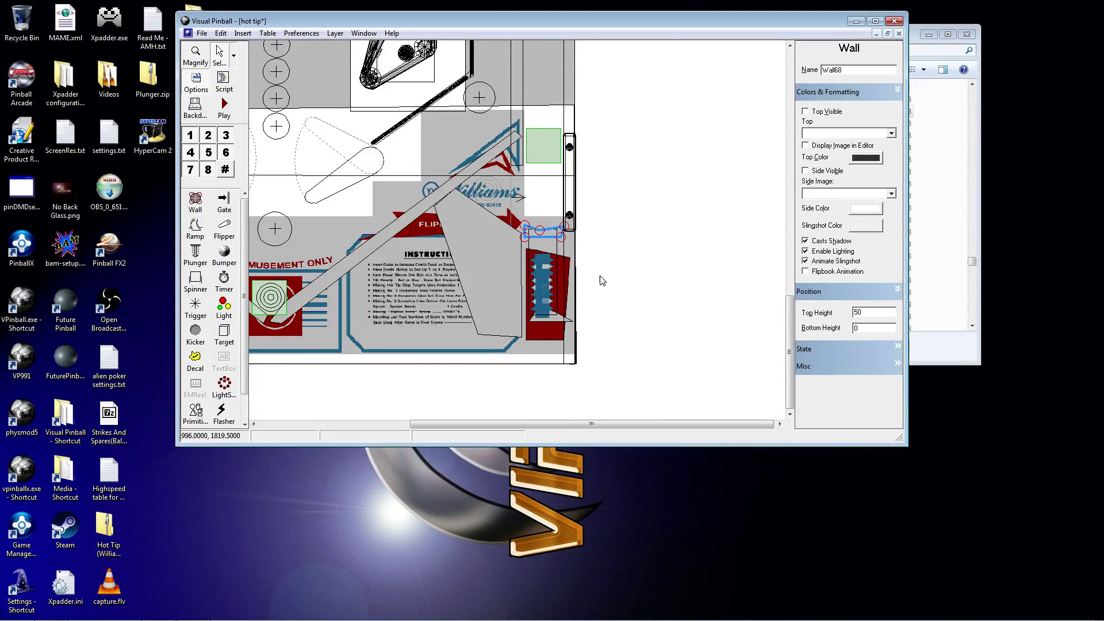
click(563, 228)
click(561, 230)
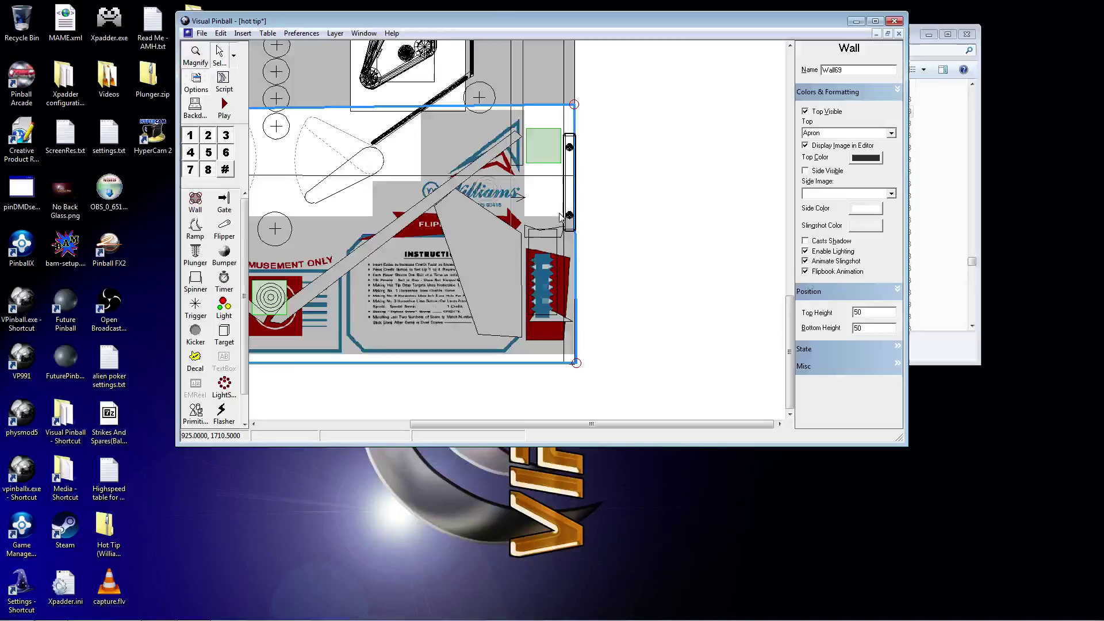
right_click(528, 230)
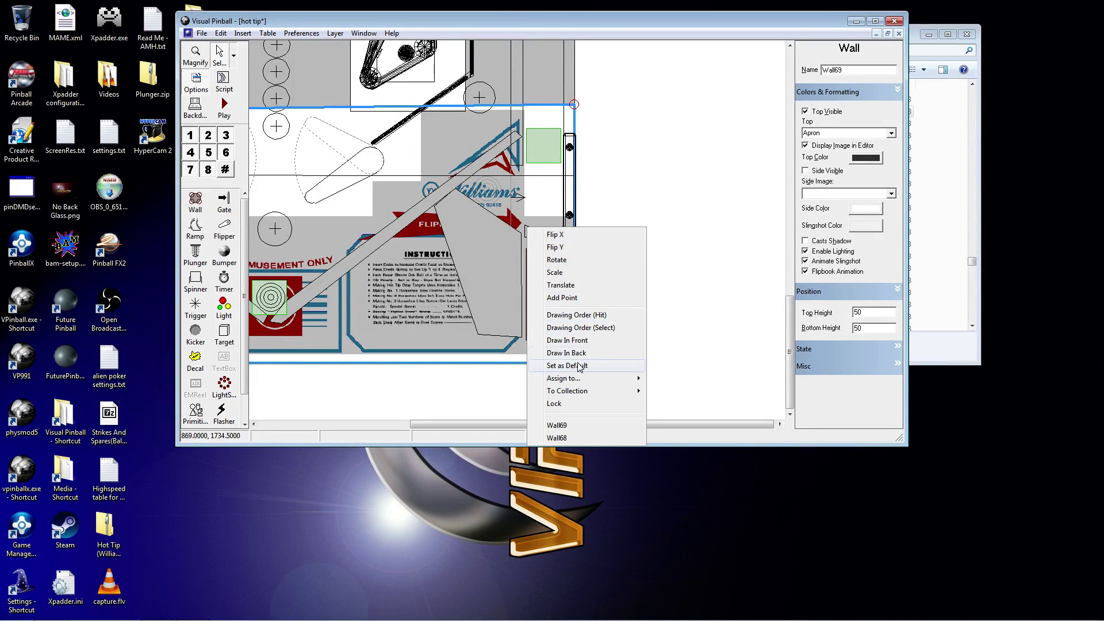
click(556, 437)
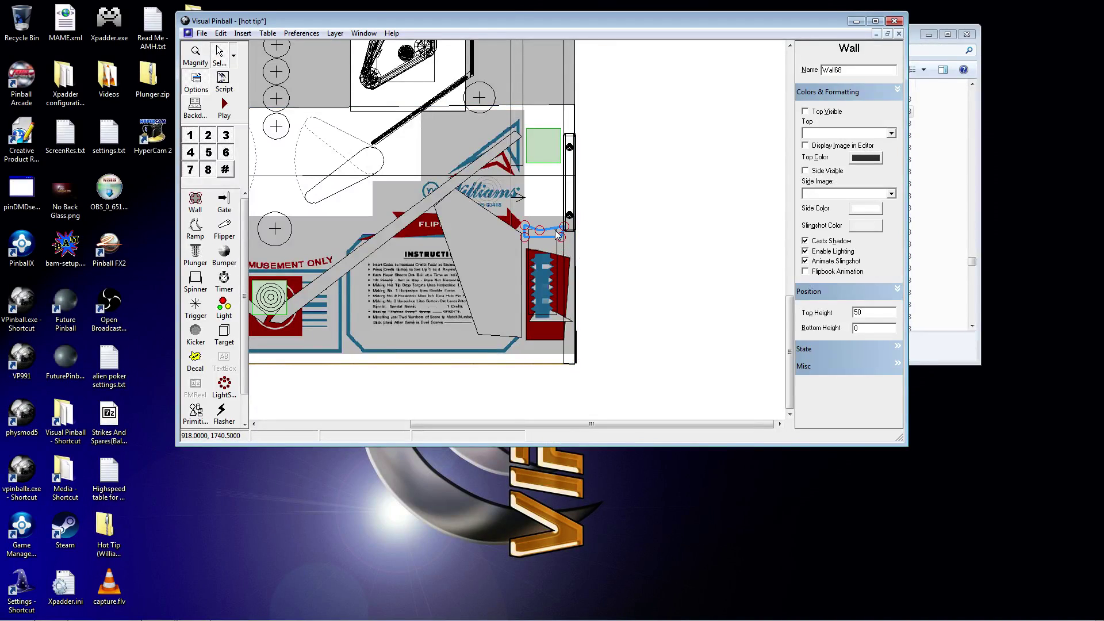
drag(553, 230, 658, 270)
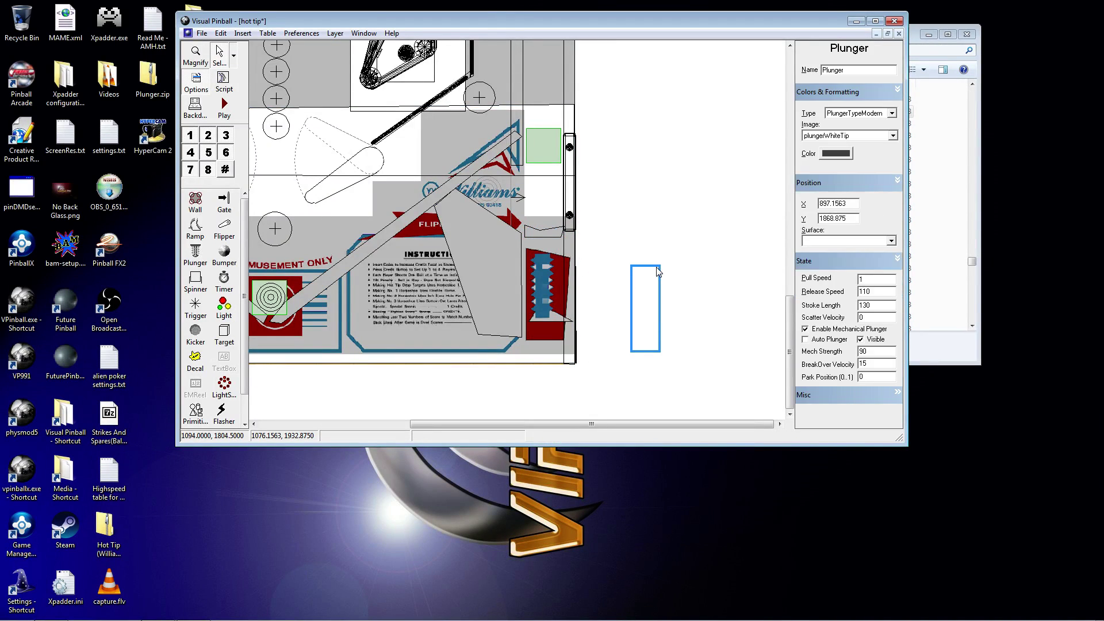
Step: Undo the accidental moves of the plunger and clear the selection
drag(596, 294, 542, 267)
click(400, 76)
click(220, 33)
click(239, 46)
click(220, 33)
click(240, 46)
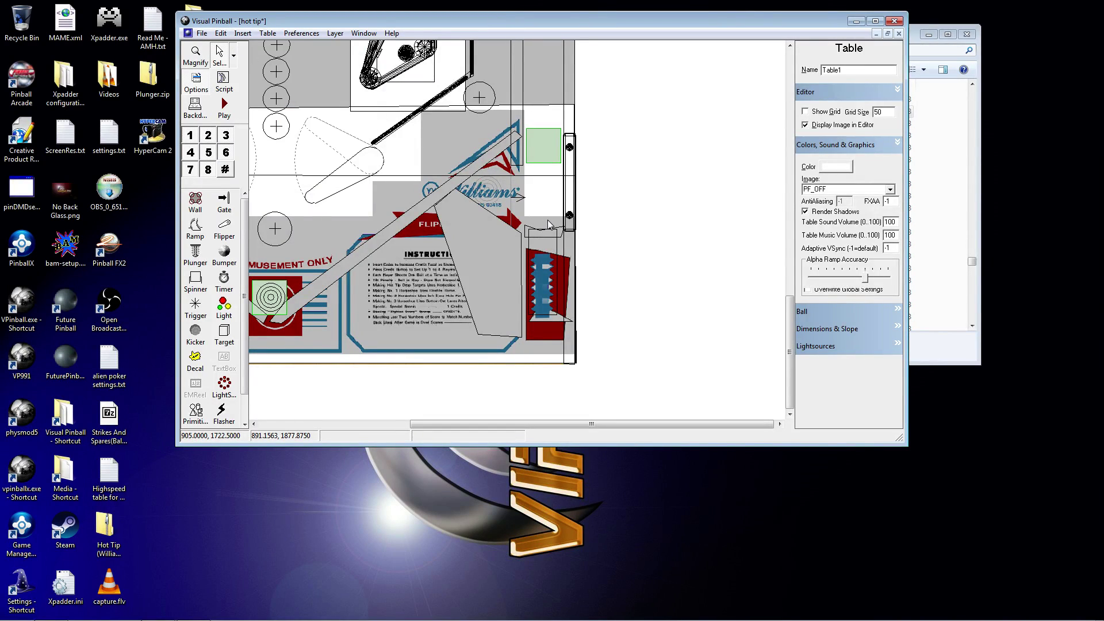
Step: Select Wall68 by name in the element search and shift it horizontally until it sits just outside the table's right edge
click(220, 32)
click(248, 114)
click(253, 112)
text(wall68)
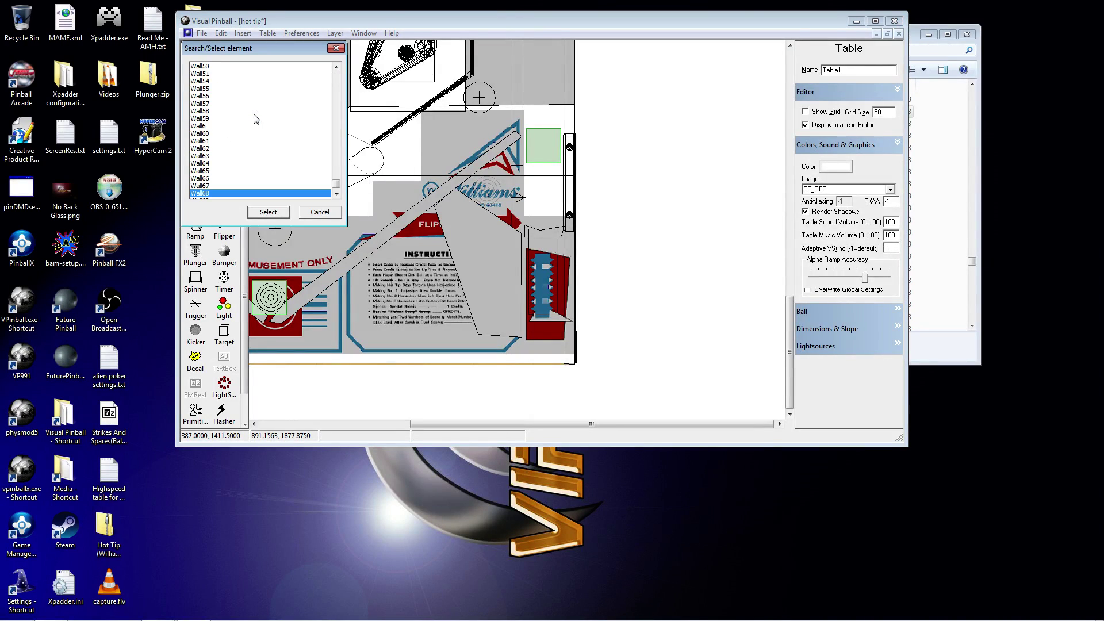
click(268, 212)
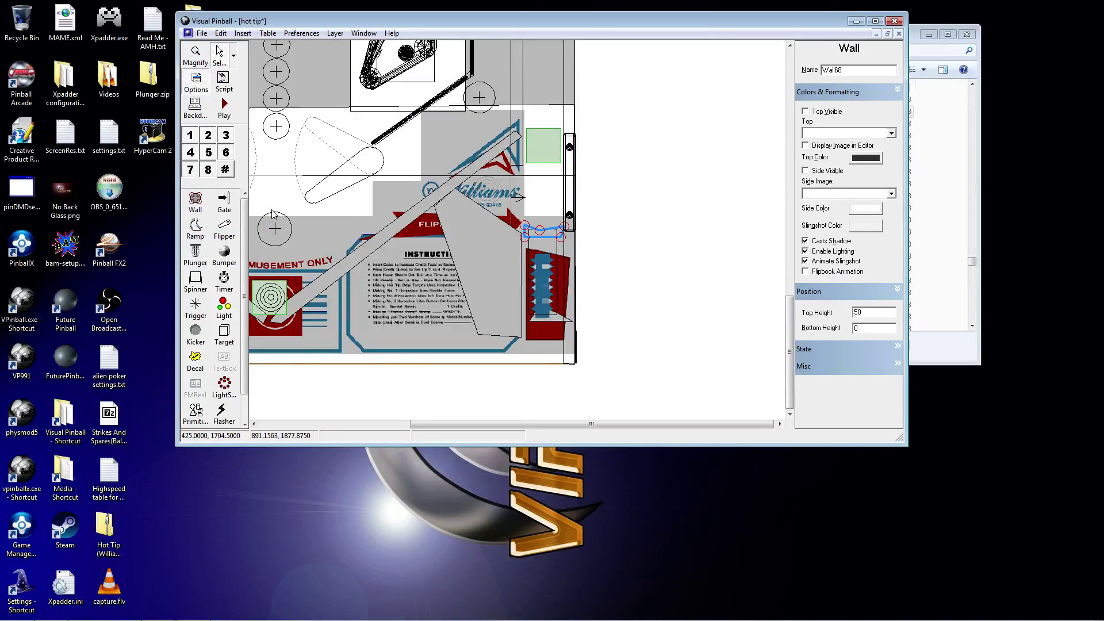
key(Right)
key(Right)
key(Right)
key(Right)
key(Right)
key(Right)
key(Right)
key(Right)
key(Right)
key(Right)
key(Right)
key(Right)
key(Right)
key(Right)
key(Right)
key(Right)
key(Right)
key(Right)
key(Right)
key(Right)
key(Right)
key(Right)
key(Right)
key(Right)
key(Right)
key(Right)
key(Right)
key(Right)
key(Right)
key(Right)
key(Right)
key(Right)
key(Right)
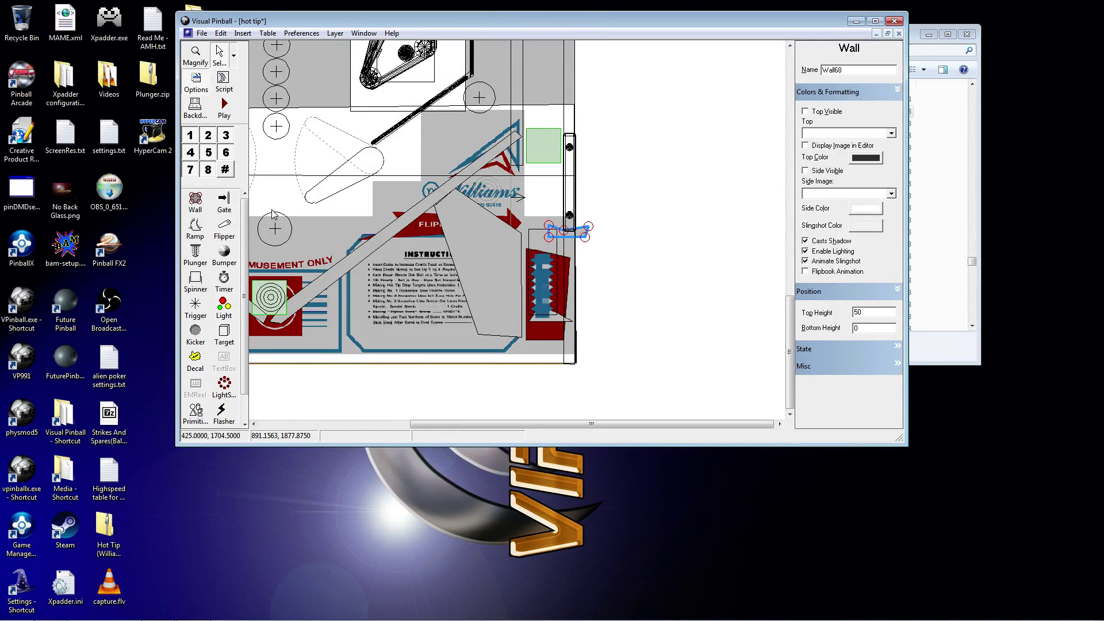
key(Right)
key(Right)
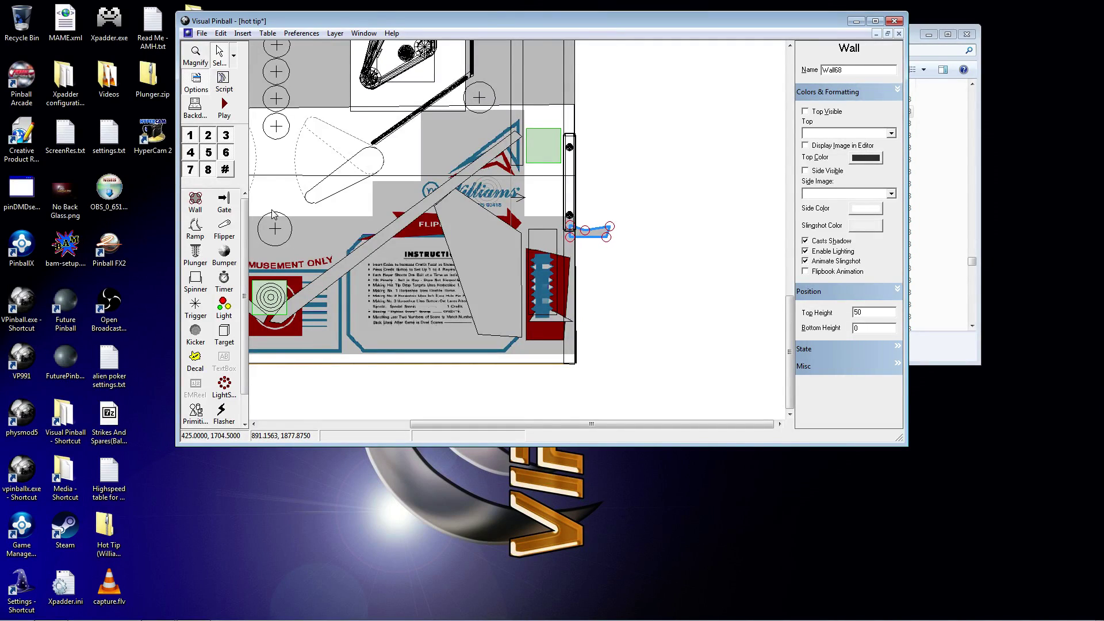
Step: Narrow Wall68 by moving its two right corner points inward into vertical alignment, and recentre the notch point on its upper edge
click(611, 229)
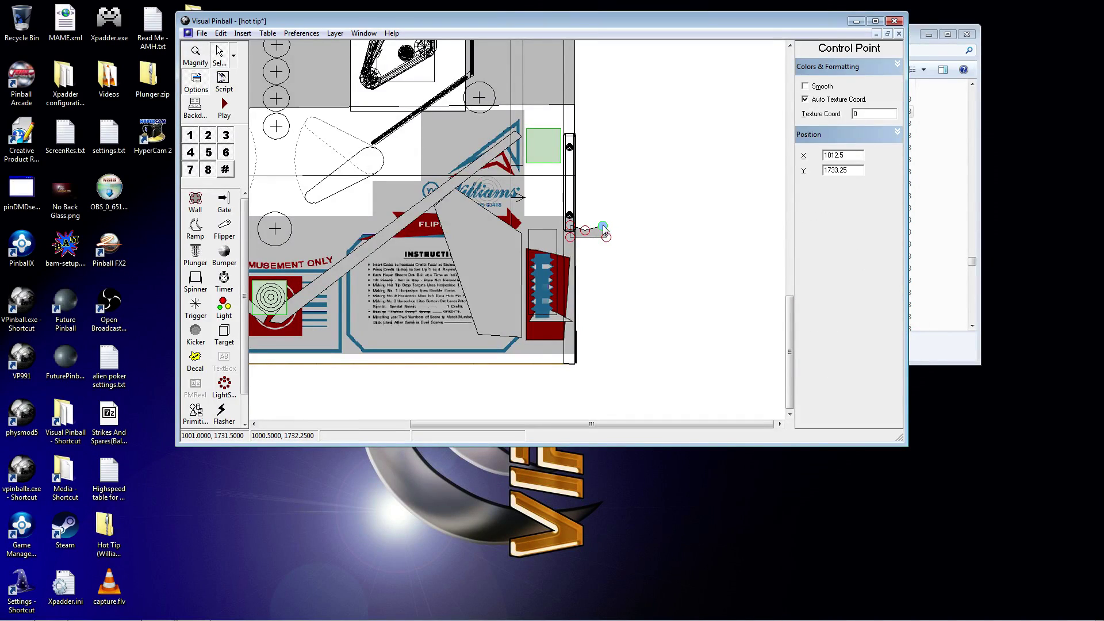
drag(601, 227, 602, 237)
click(587, 231)
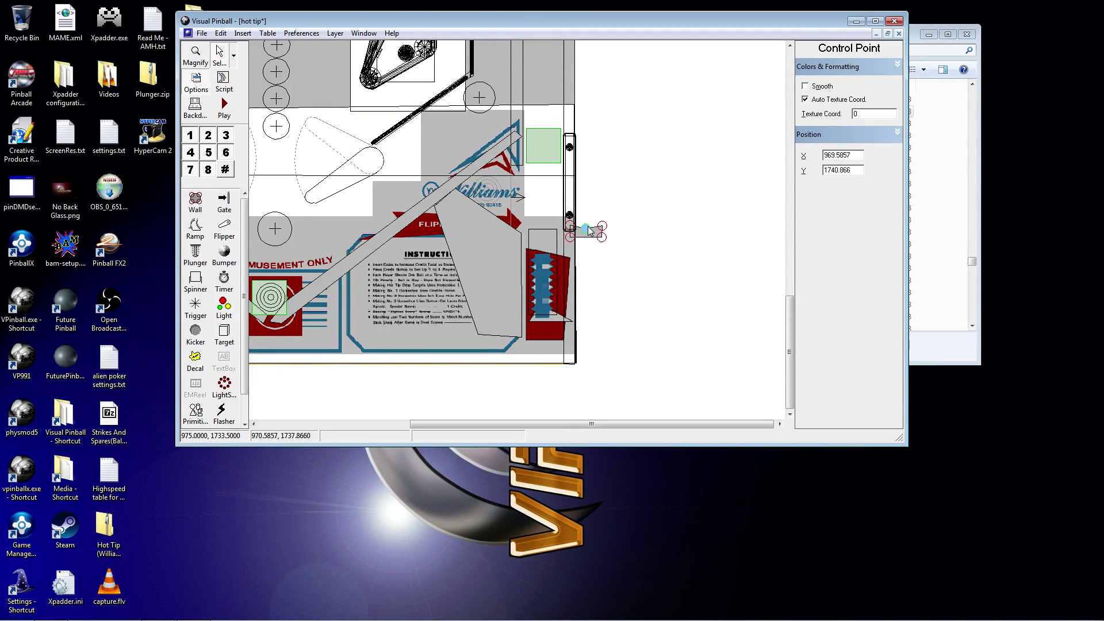
click(597, 235)
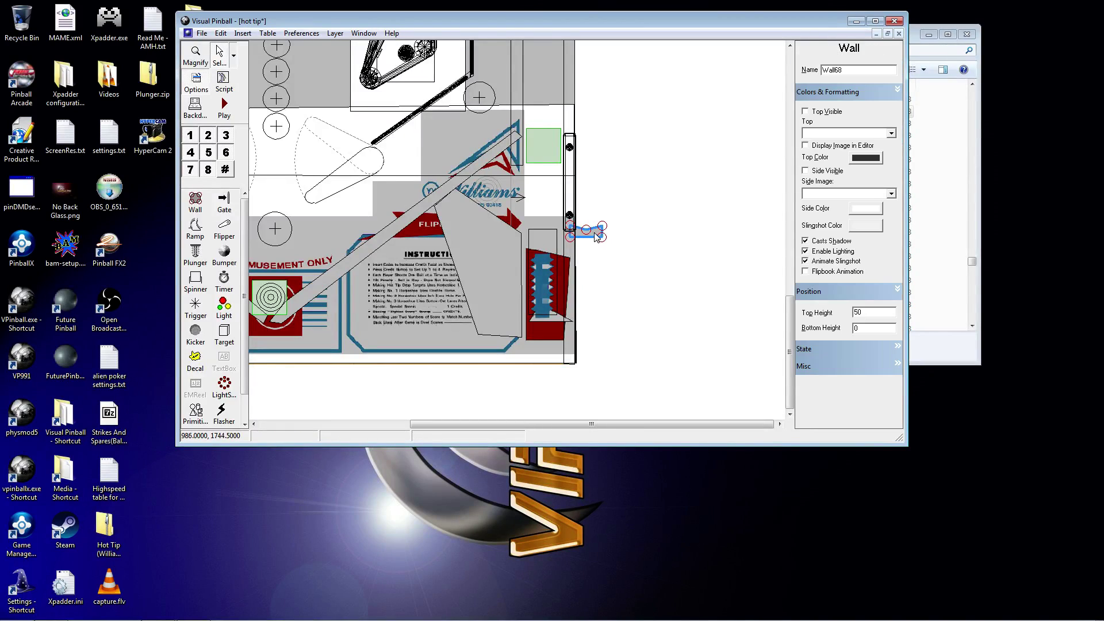
Step: Move Wall68 back into the shooter lane over the plunger's tip and playtest where the ball rests
drag(598, 233, 555, 232)
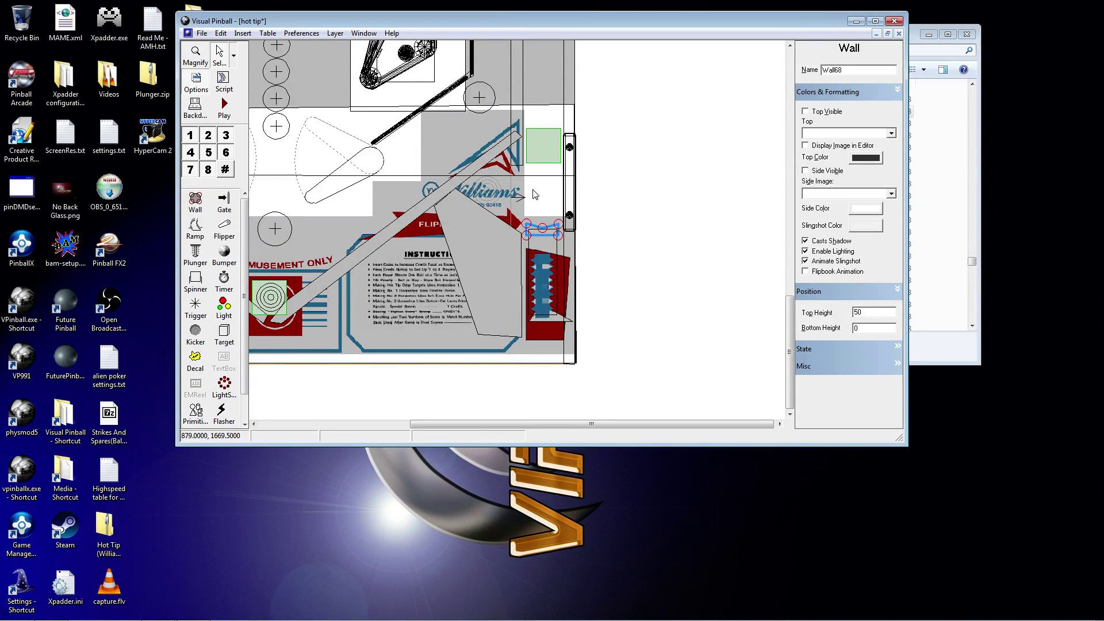
click(224, 107)
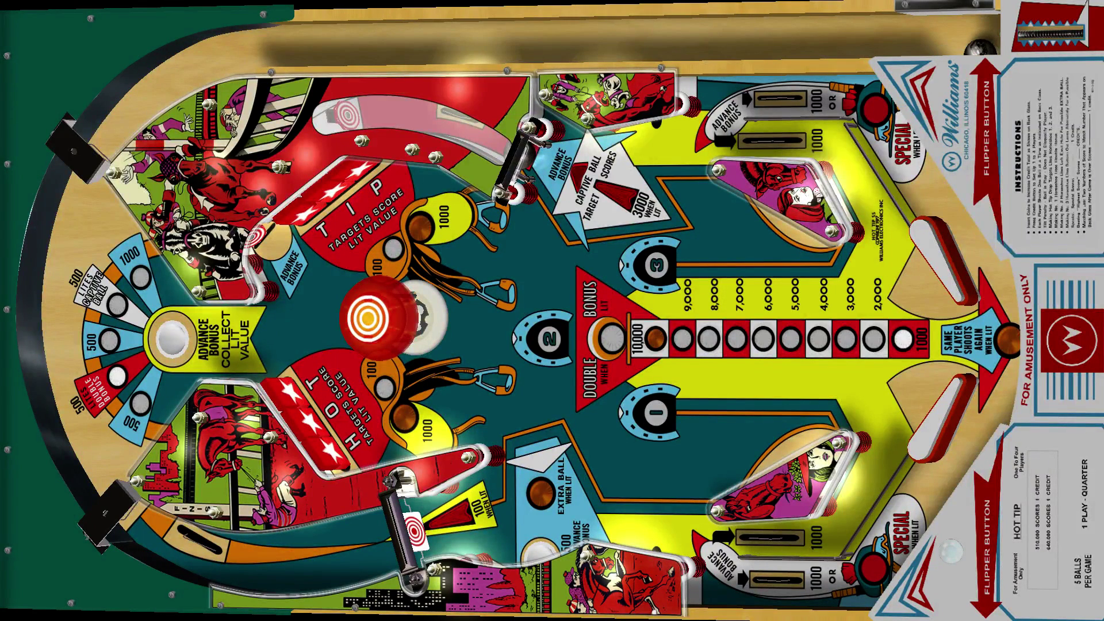
key(Return)
key(Escape)
key(Up)
key(Return)
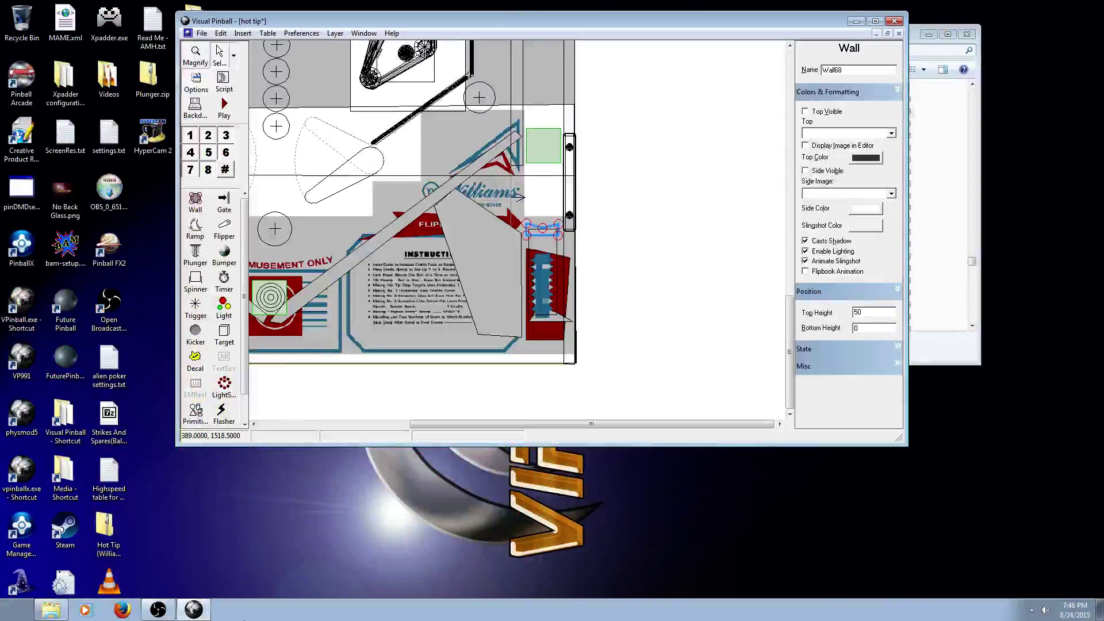
Step: Nudge Wall68 slightly down and to the right to centre it in the shooter lane
key(Down)
key(Down)
key(Down)
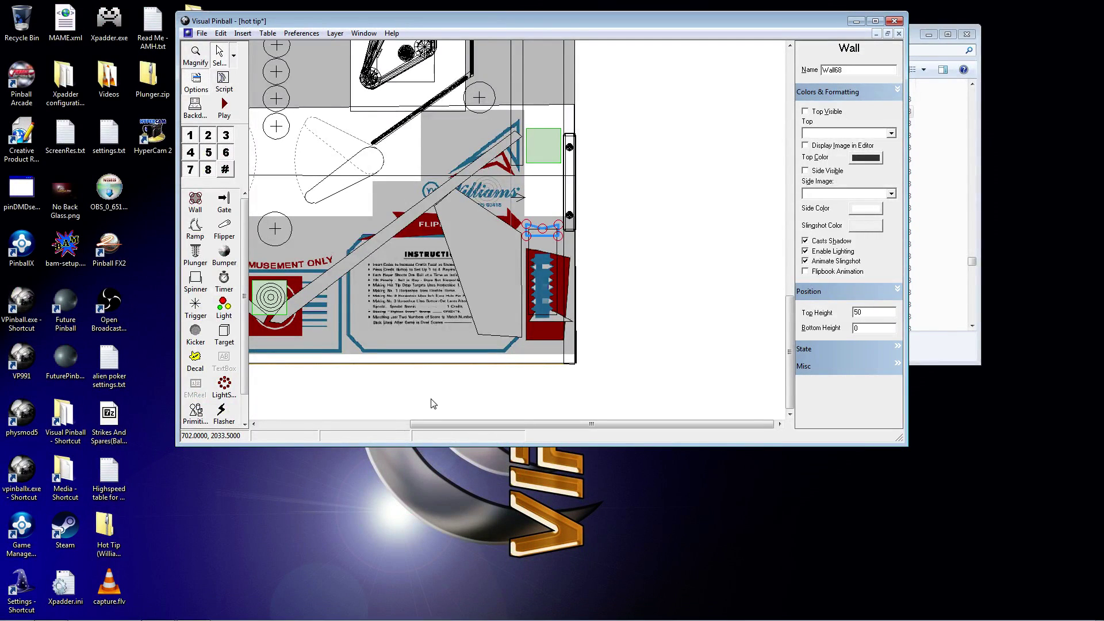
key(Right)
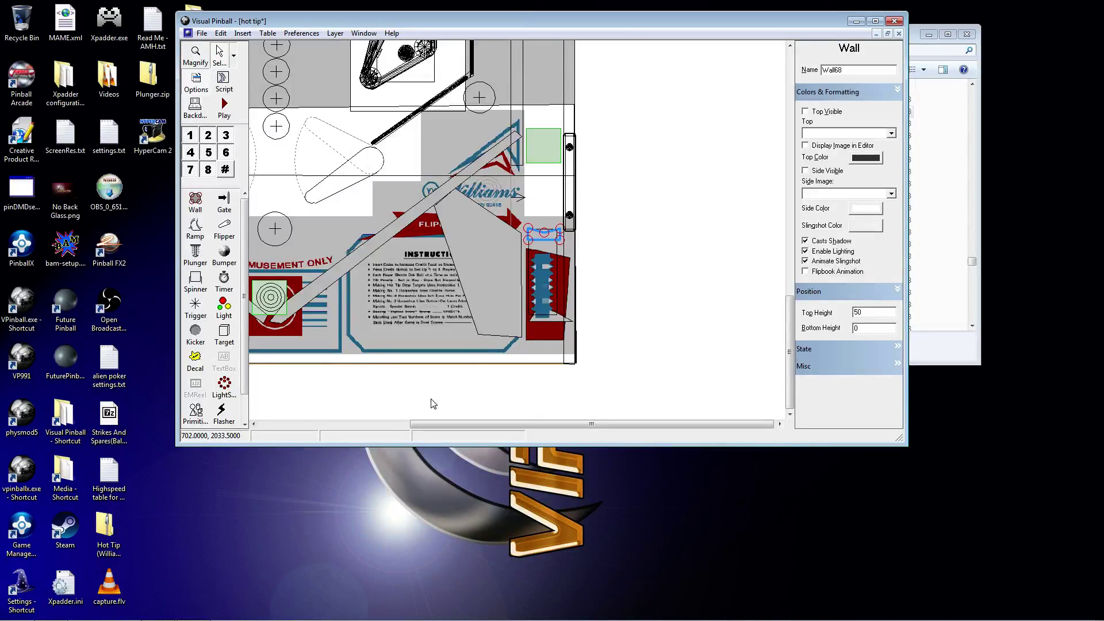
Step: Playtest the table by launching the ball with Wall68 in its new position, and return to the editor
click(224, 107)
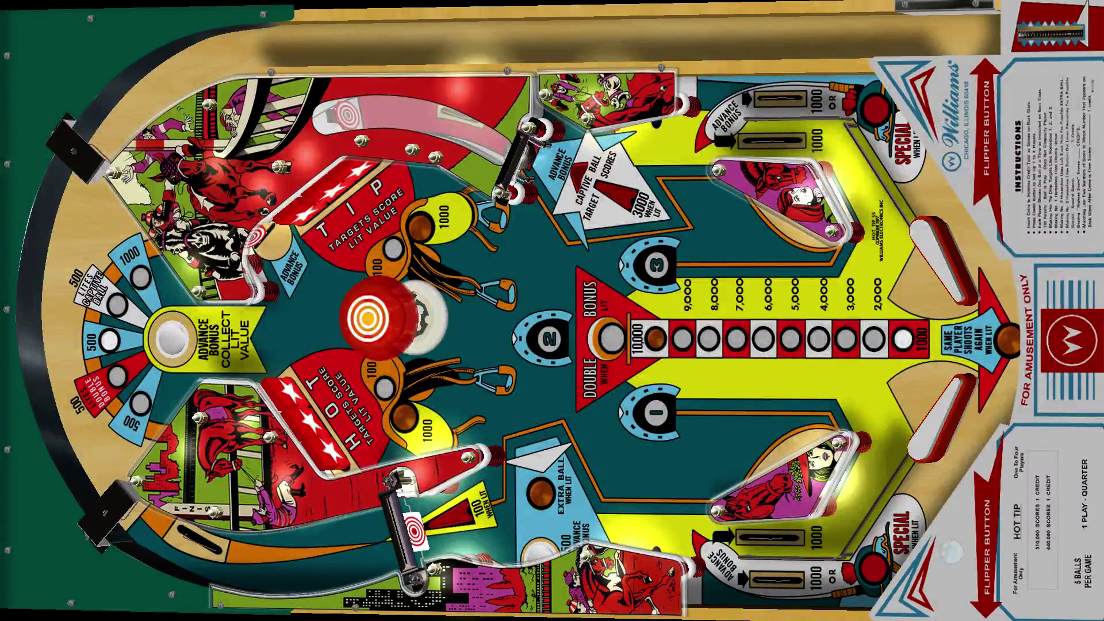
key(Return)
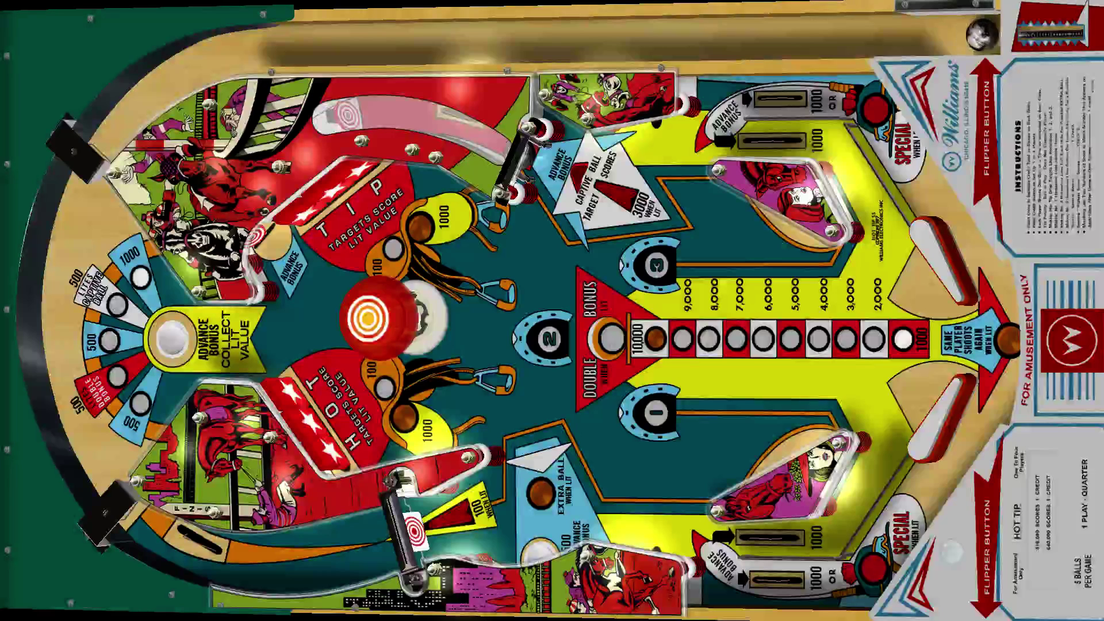
key(Return)
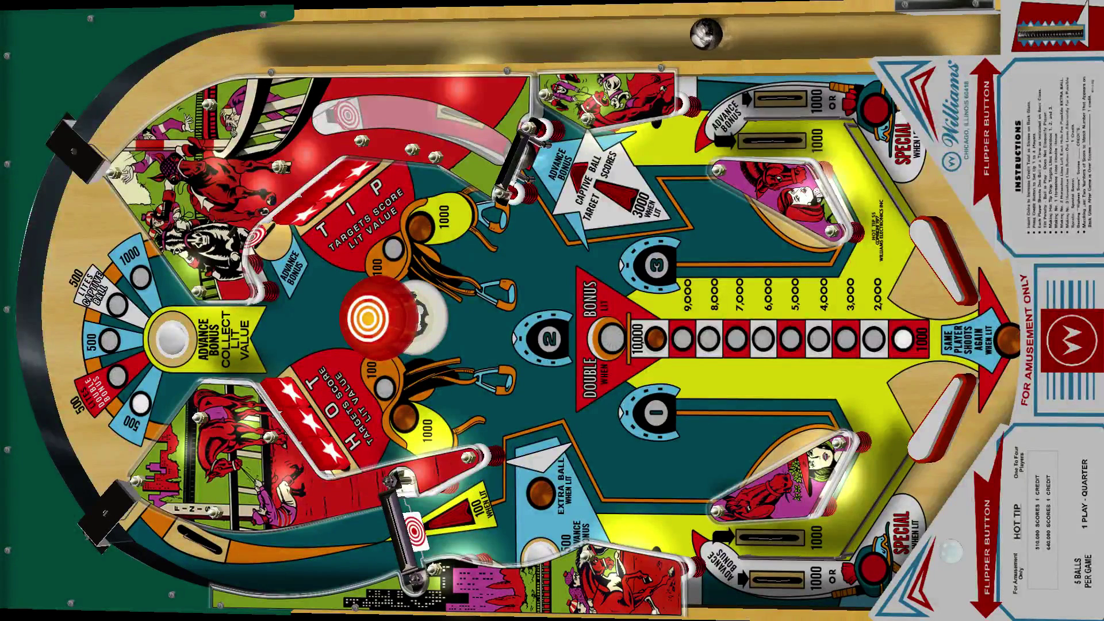
key(Escape)
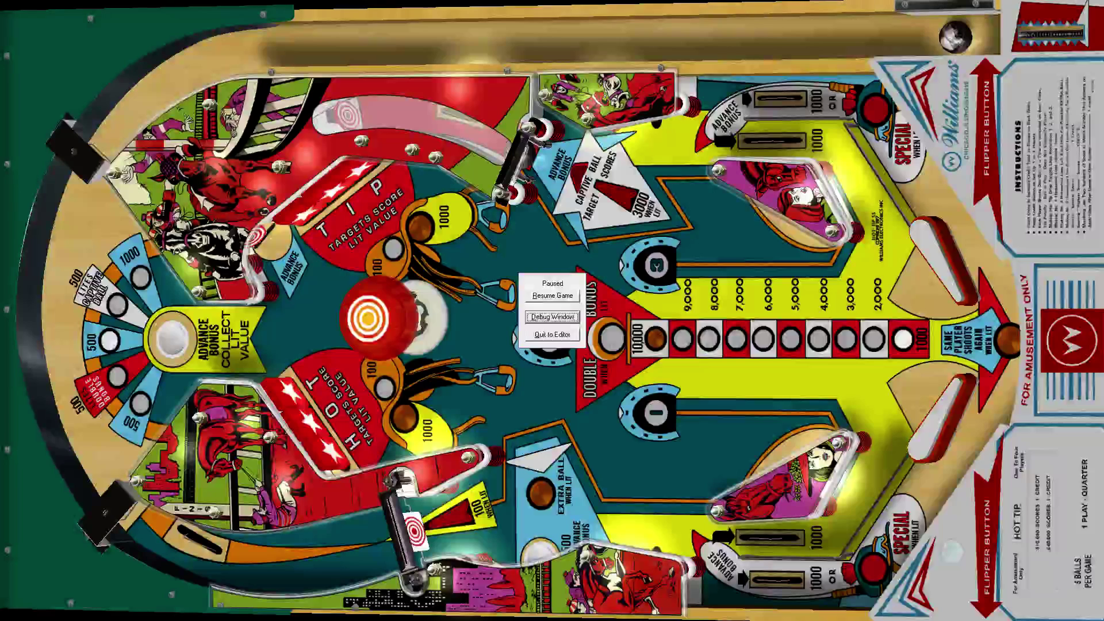
key(Down)
key(Return)
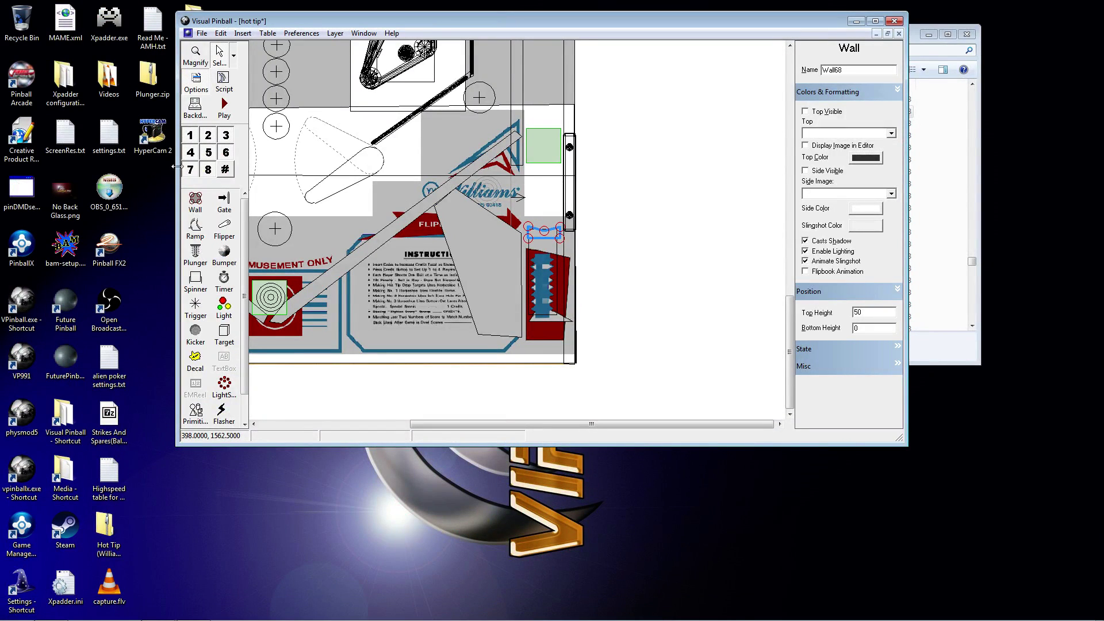
Step: Run a second playtest, start a one-player game, check the ball's launch up the shooter lane, and quit to the editor
click(224, 107)
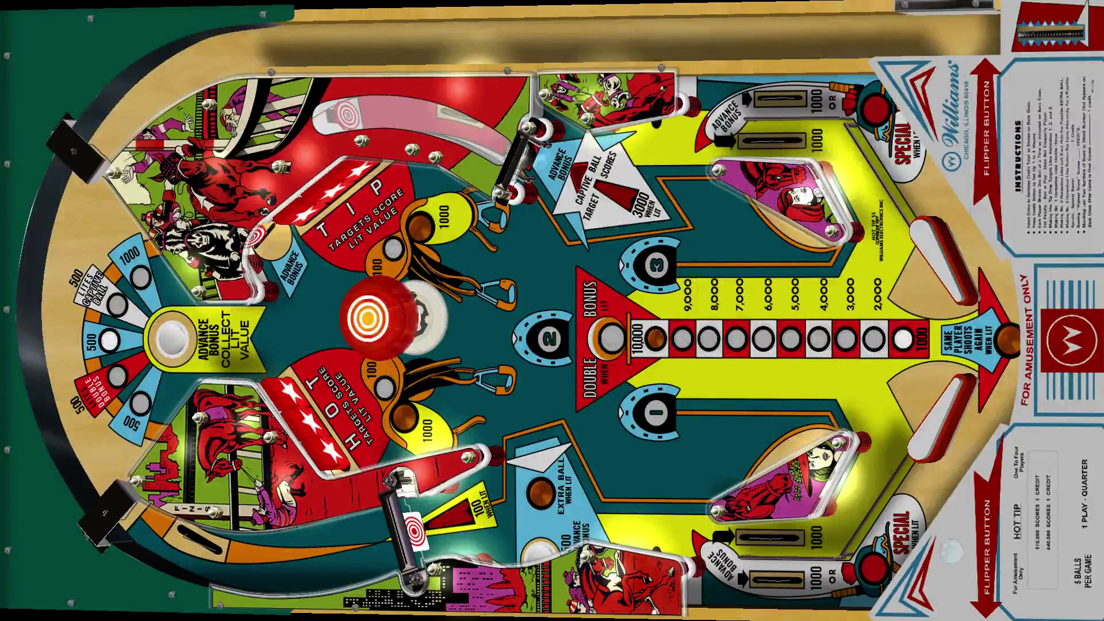
key(1)
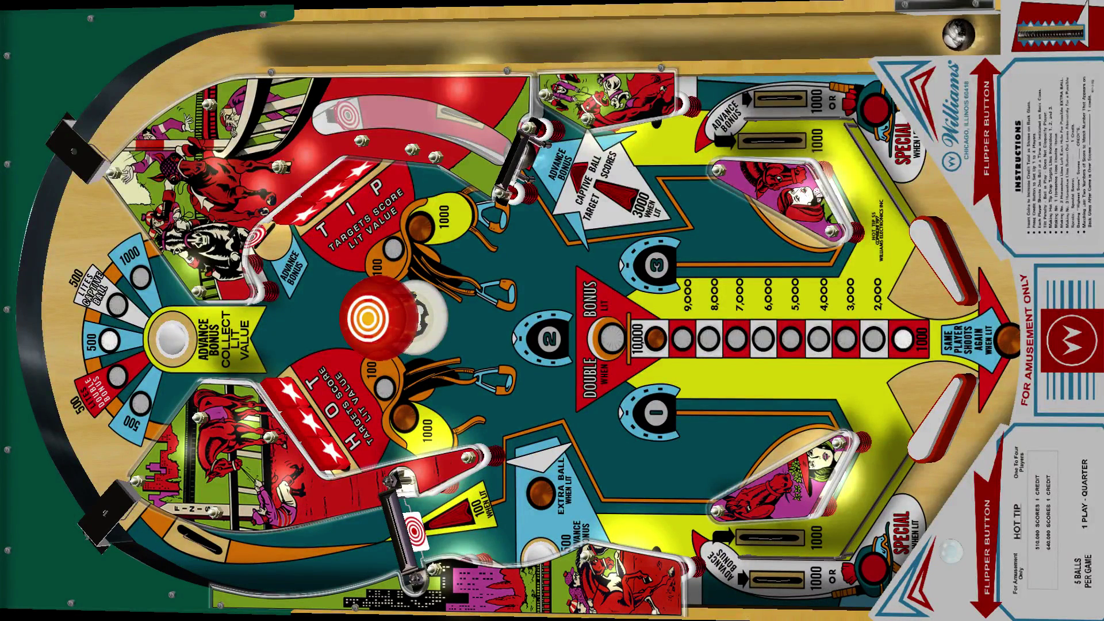
key(Return)
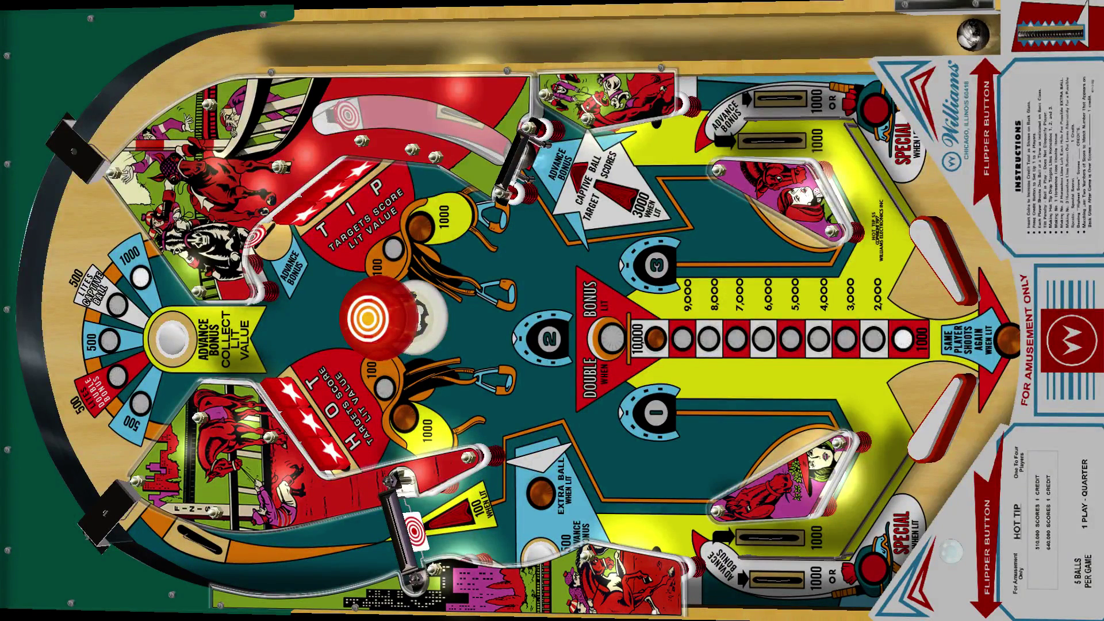
key(Return)
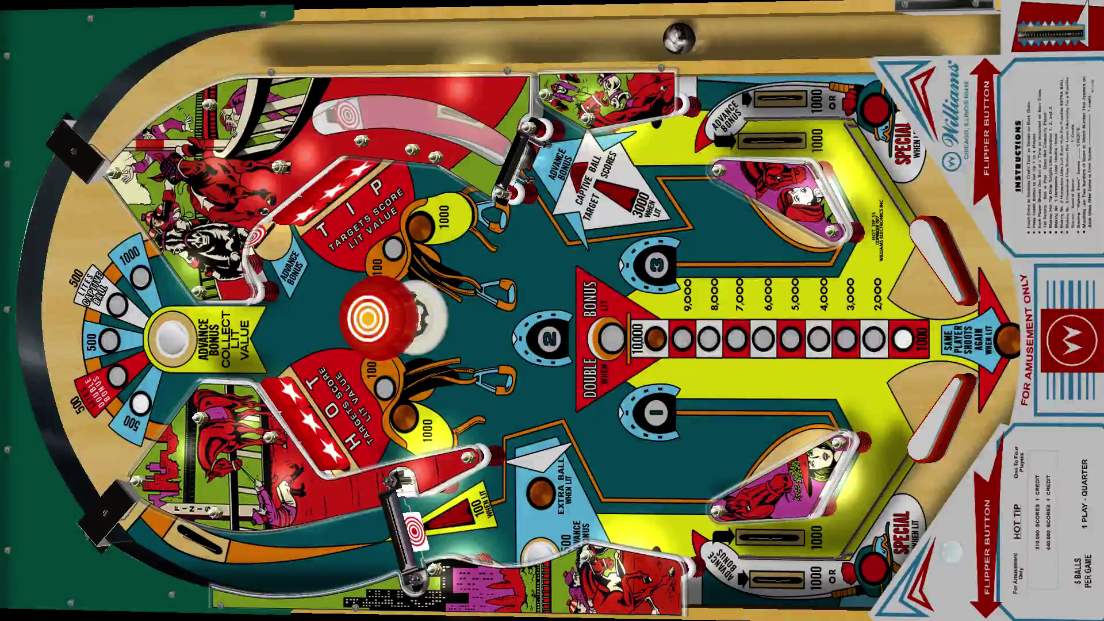
key(Escape)
key(Down)
key(Down)
key(Return)
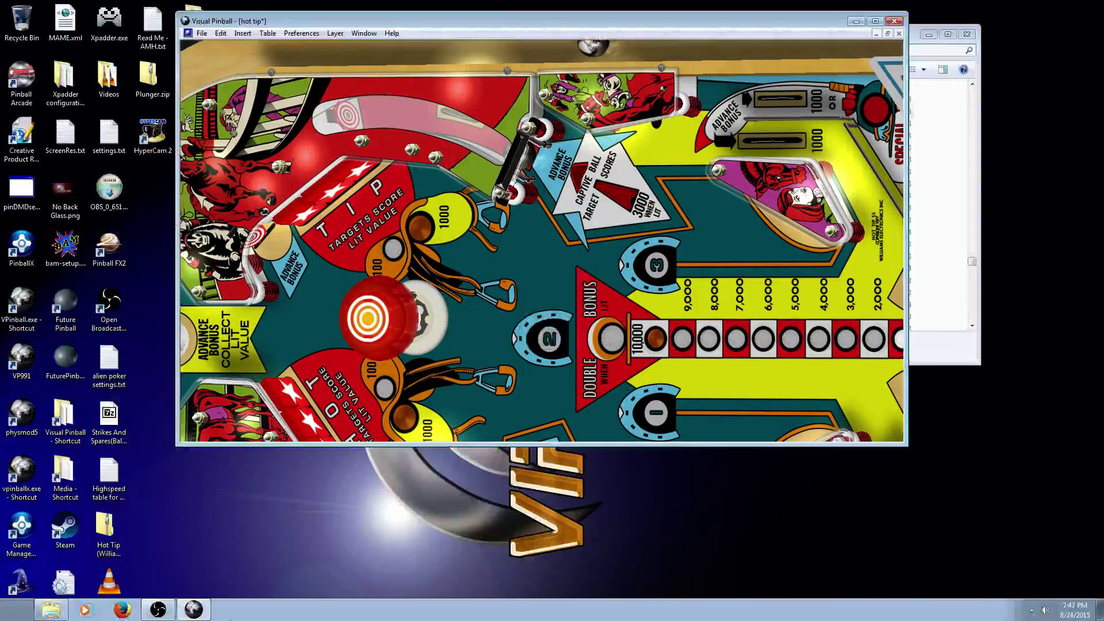
click(695, 293)
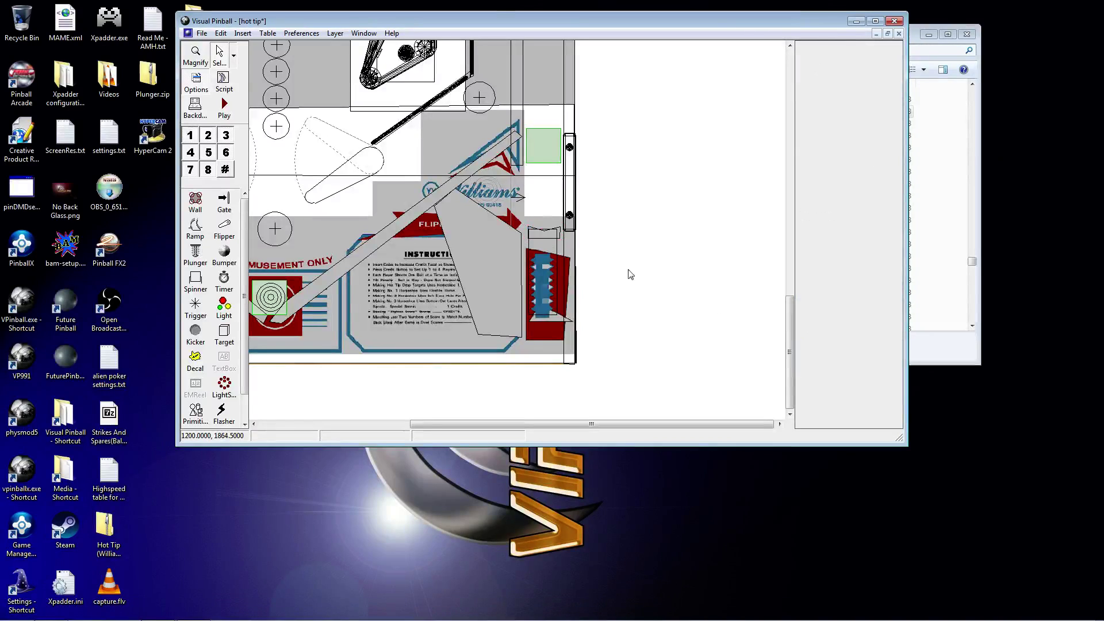
Step: Select the Plunger by name in the element search and shorten its stroke length slightly
click(220, 34)
click(256, 114)
click(260, 114)
key(p)
key(l)
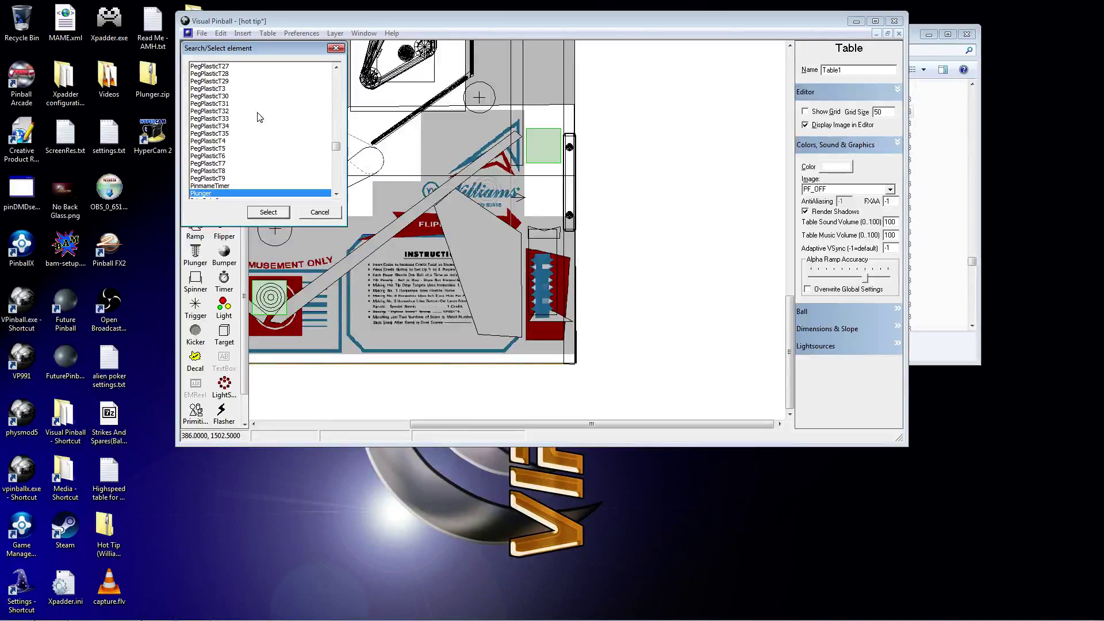
click(267, 212)
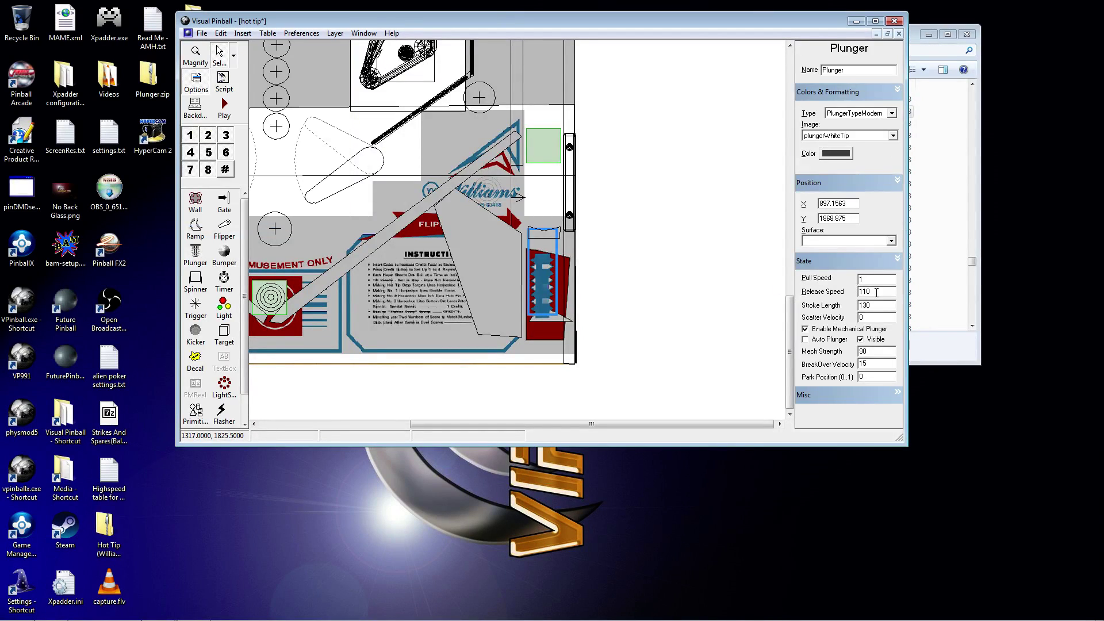
key(BackSpace)
click(879, 290)
click(648, 188)
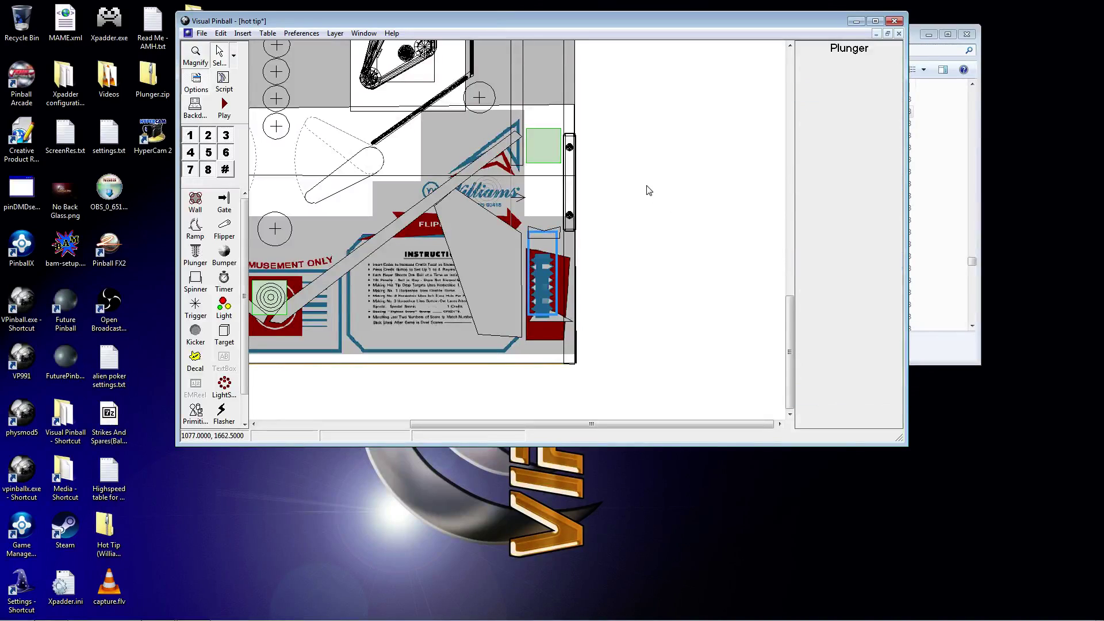
Step: Playtest the ball's resting position against the adjusted plunger and quit to the editor
click(224, 108)
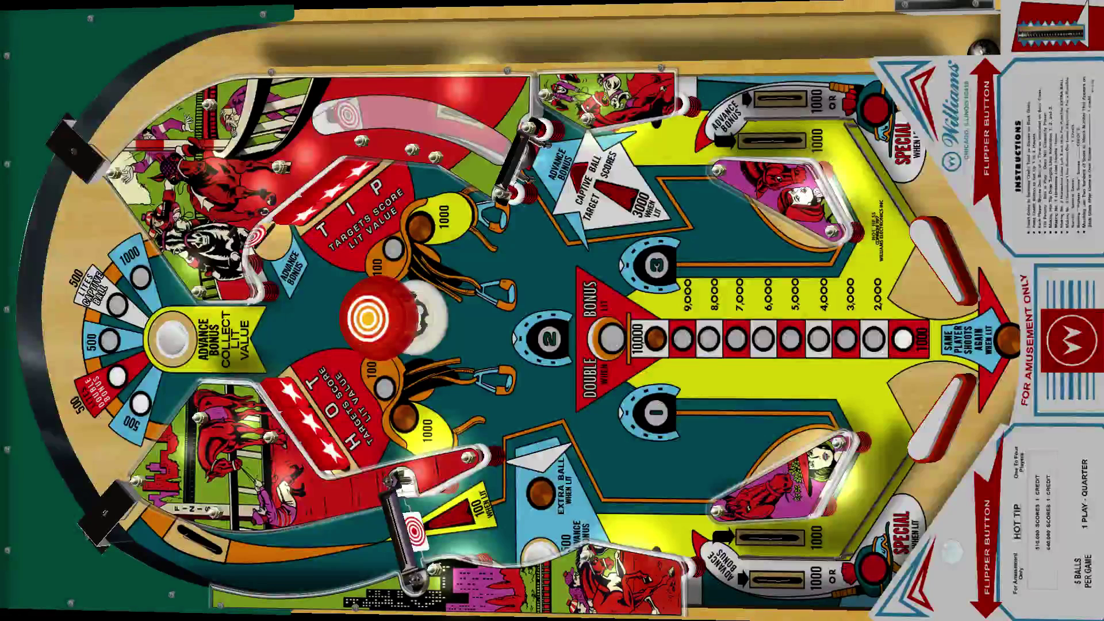
key(Escape)
key(Down)
key(Down)
key(Return)
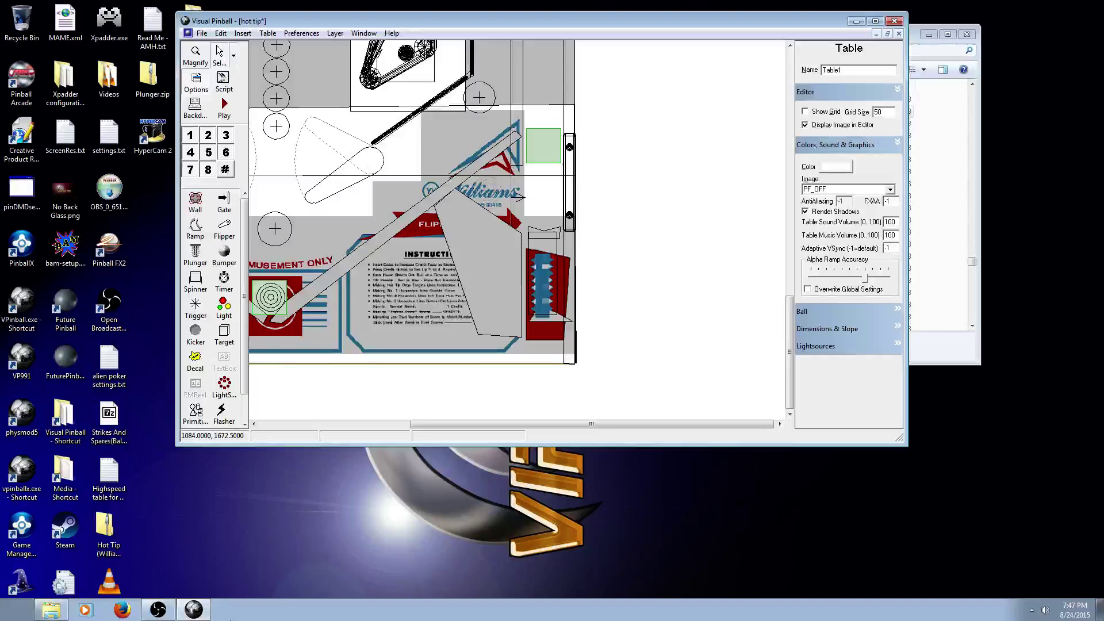
Step: Select Wall68 by name in the element search
click(221, 34)
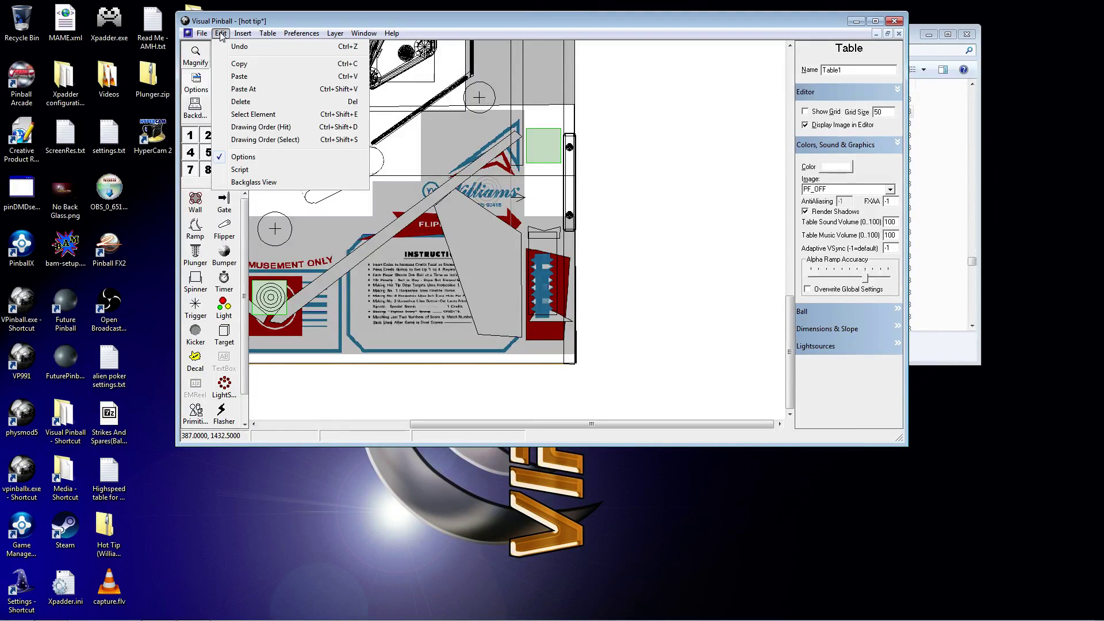
click(268, 114)
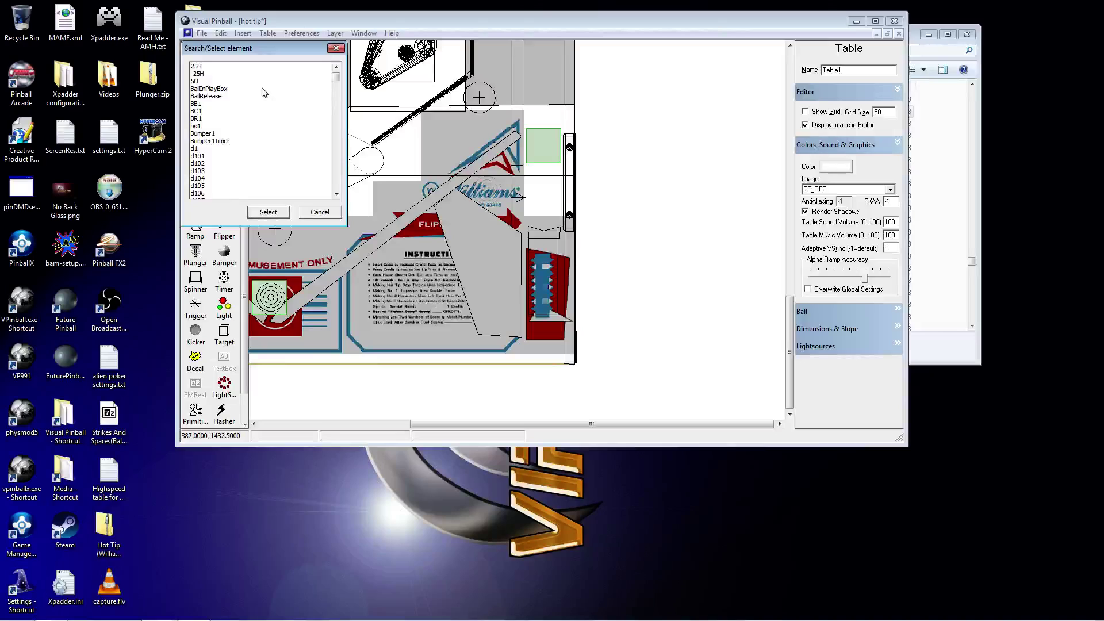
click(336, 49)
click(220, 33)
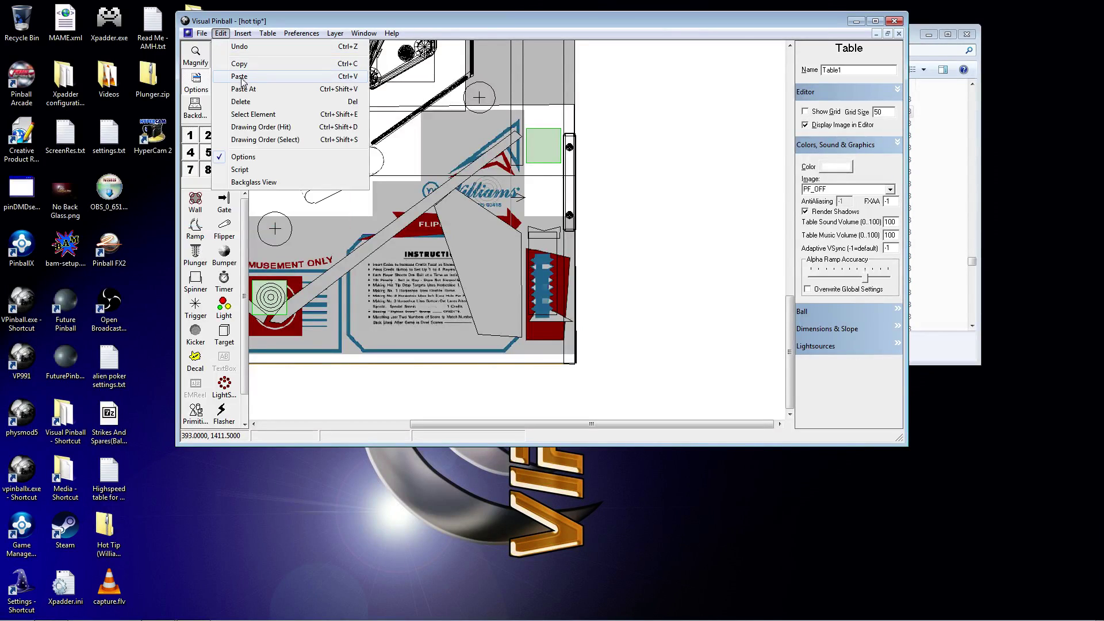
click(252, 115)
text(wall6)
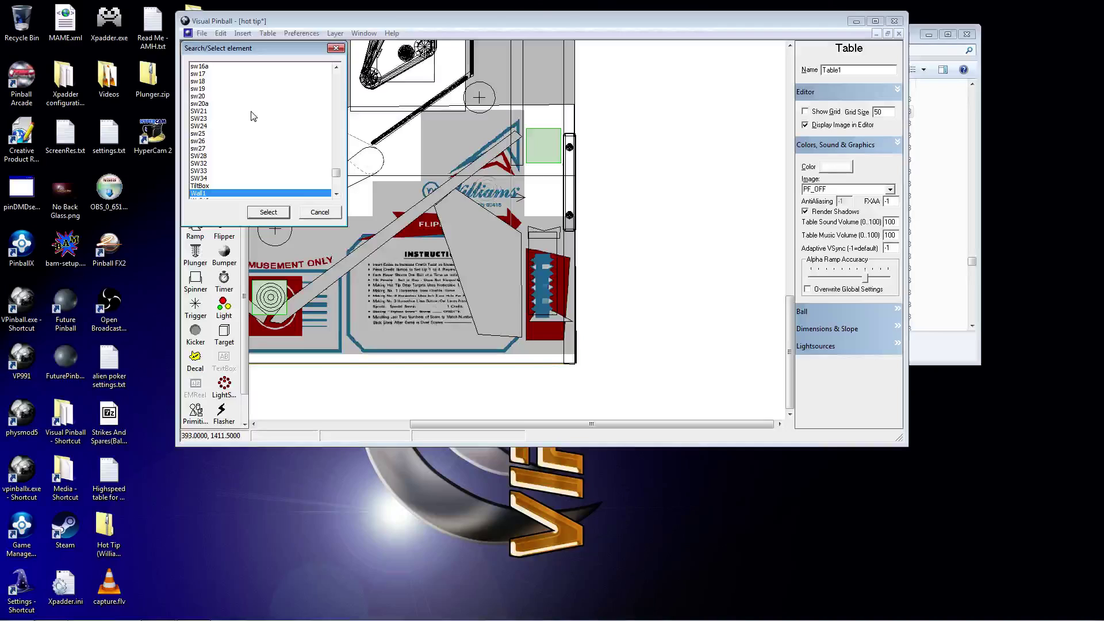
click(252, 212)
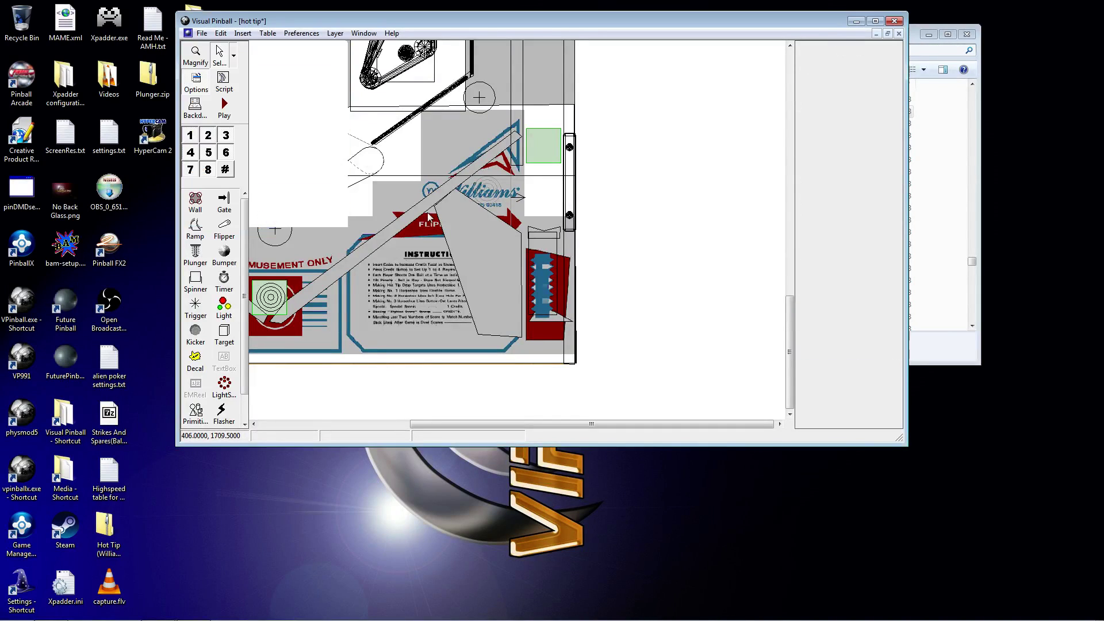
Step: Playtest the table with a one-player game, check the ball's resting spot at the plunger, and quit to the editor
click(228, 108)
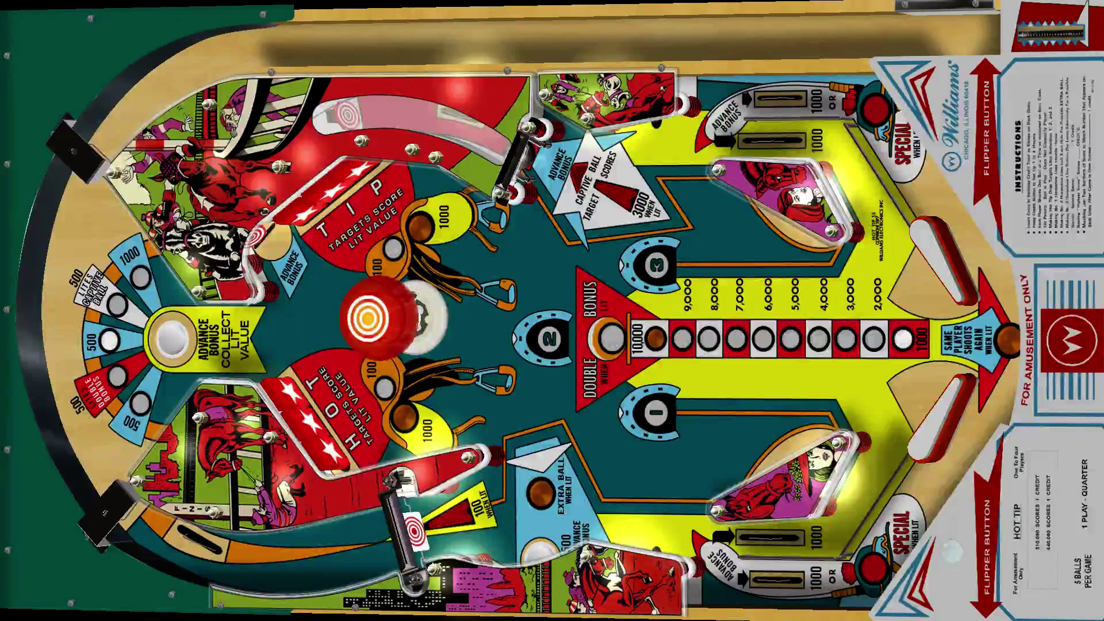
key(1)
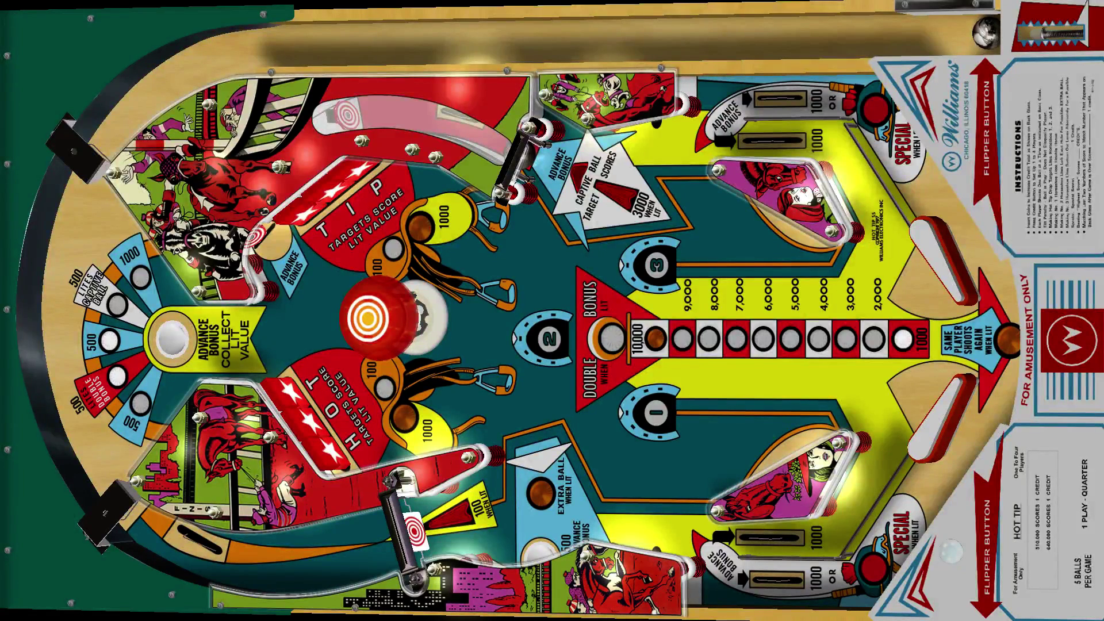
key(Return)
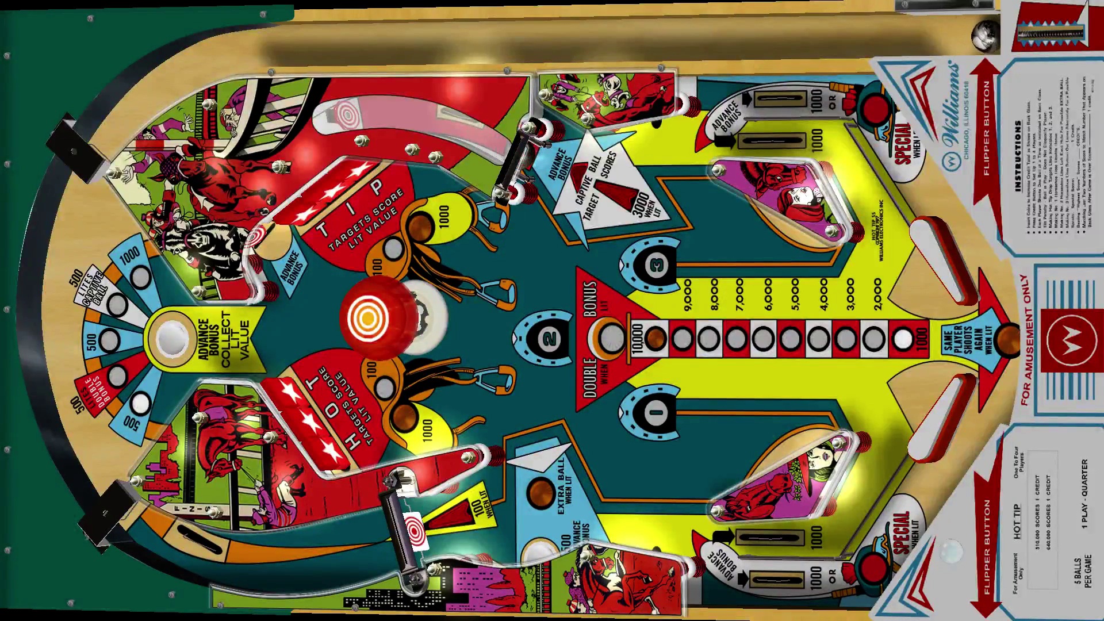
key(Escape)
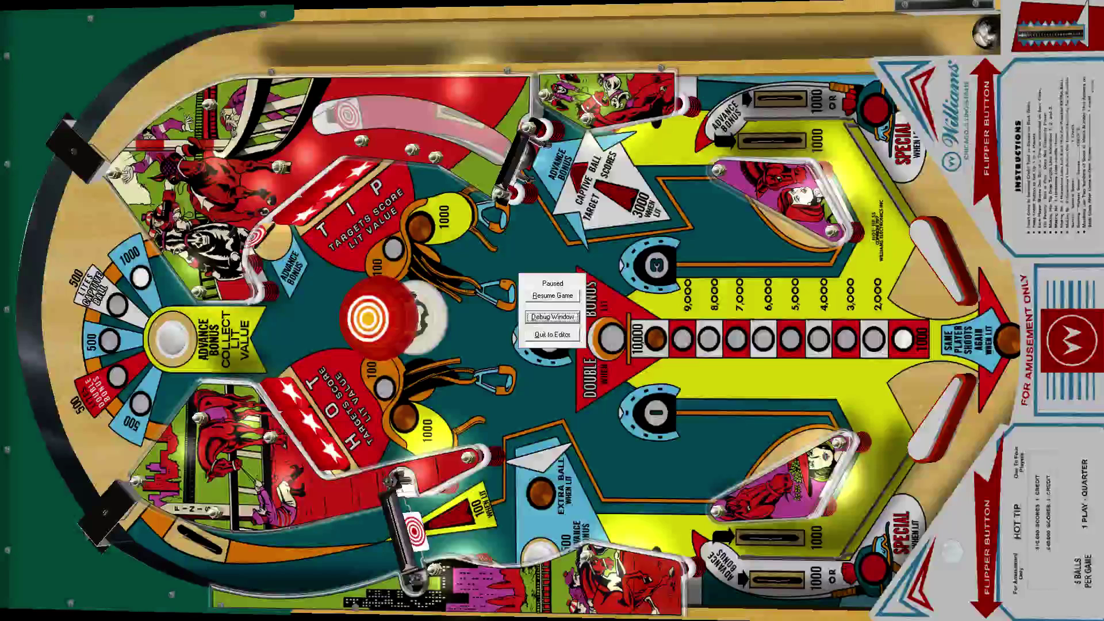
key(Return)
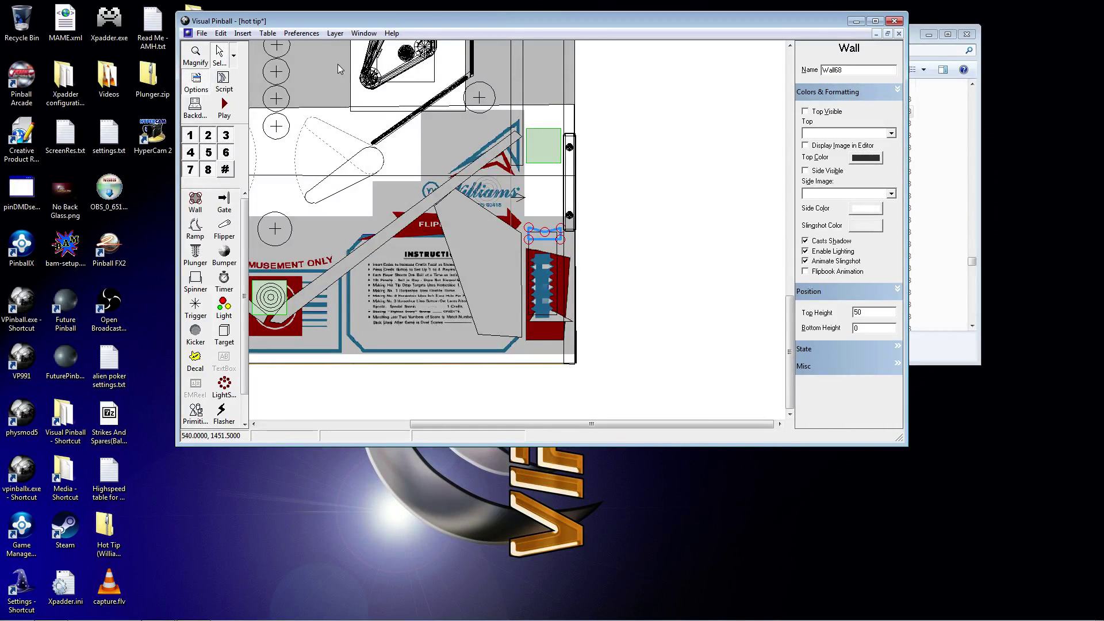
click(220, 34)
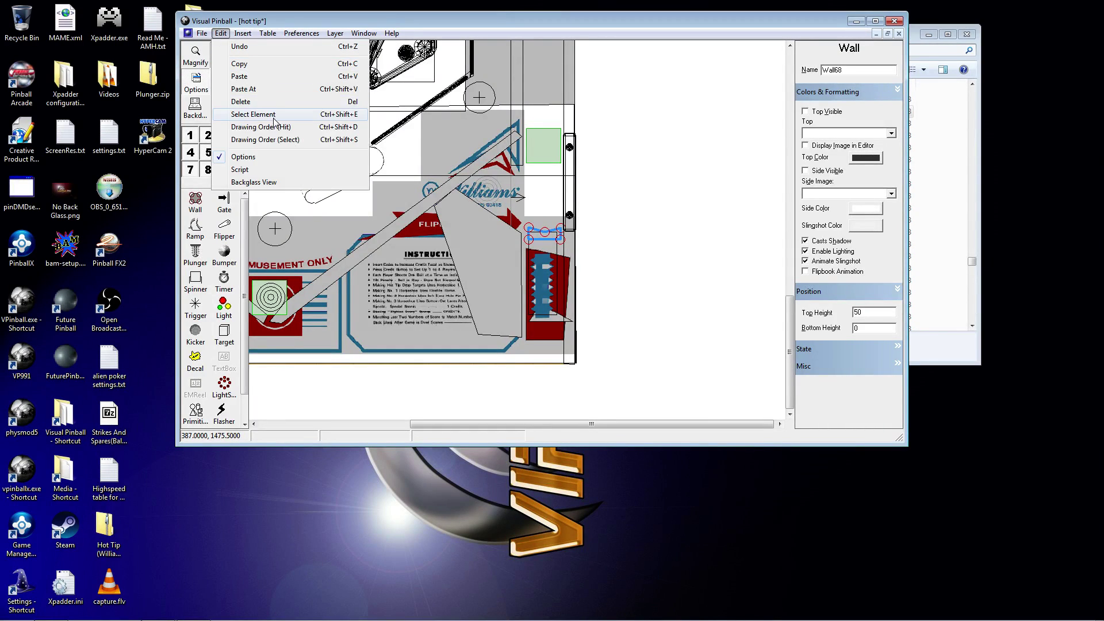
click(274, 115)
key(p)
key(l)
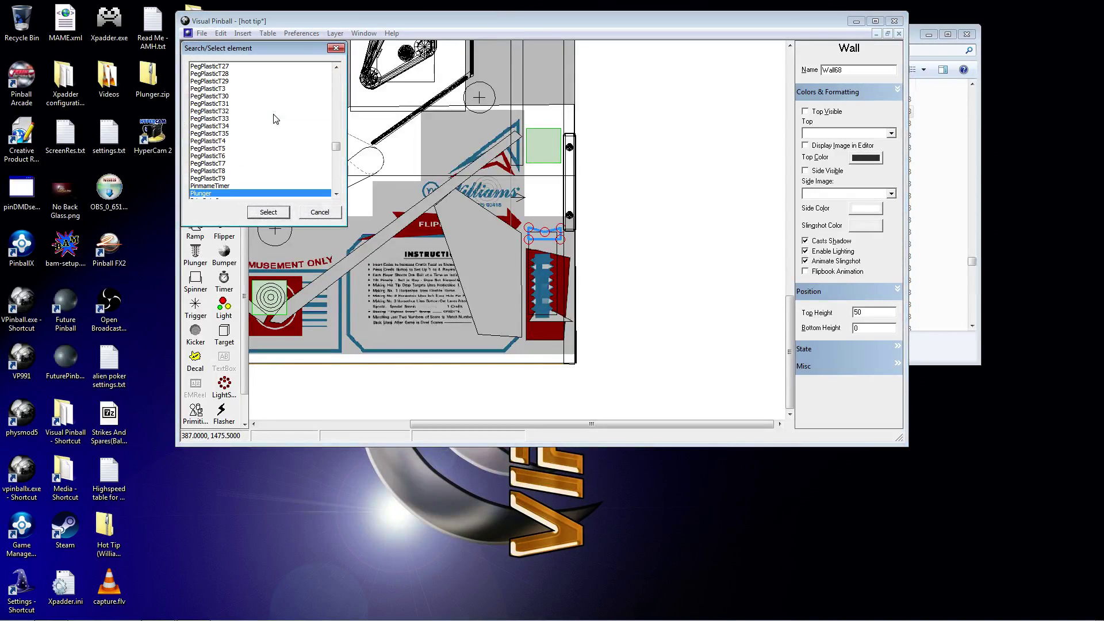
click(268, 212)
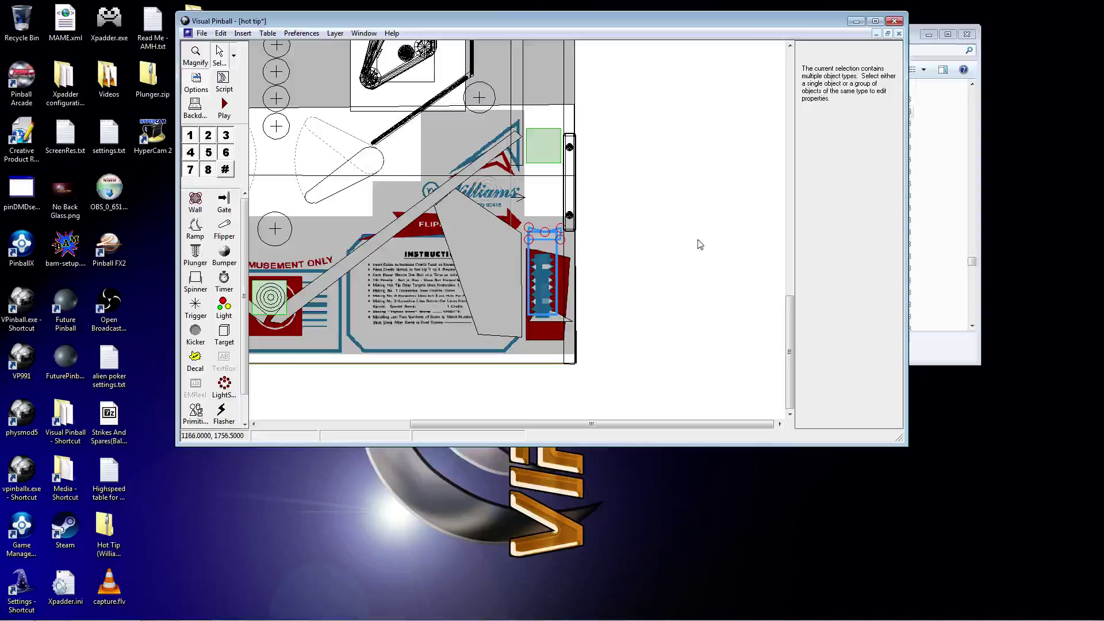
click(746, 244)
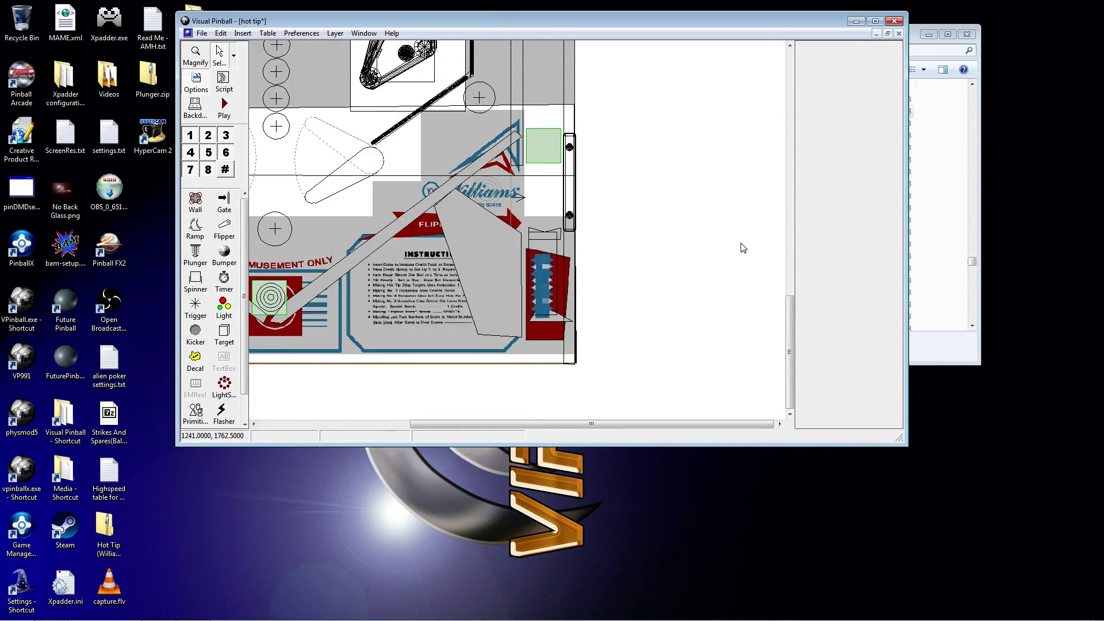
Step: Select only the Plunger by name in the element search and nudge it to X 898.1563, Y 1867.875
click(220, 34)
click(253, 114)
click(255, 122)
key(p)
key(l)
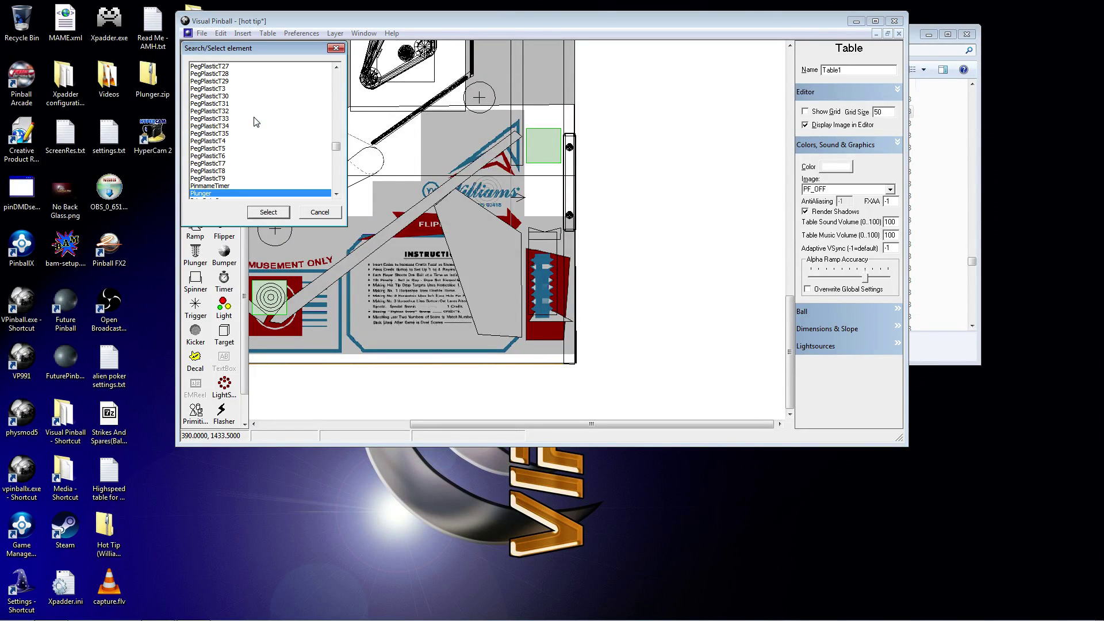
click(259, 217)
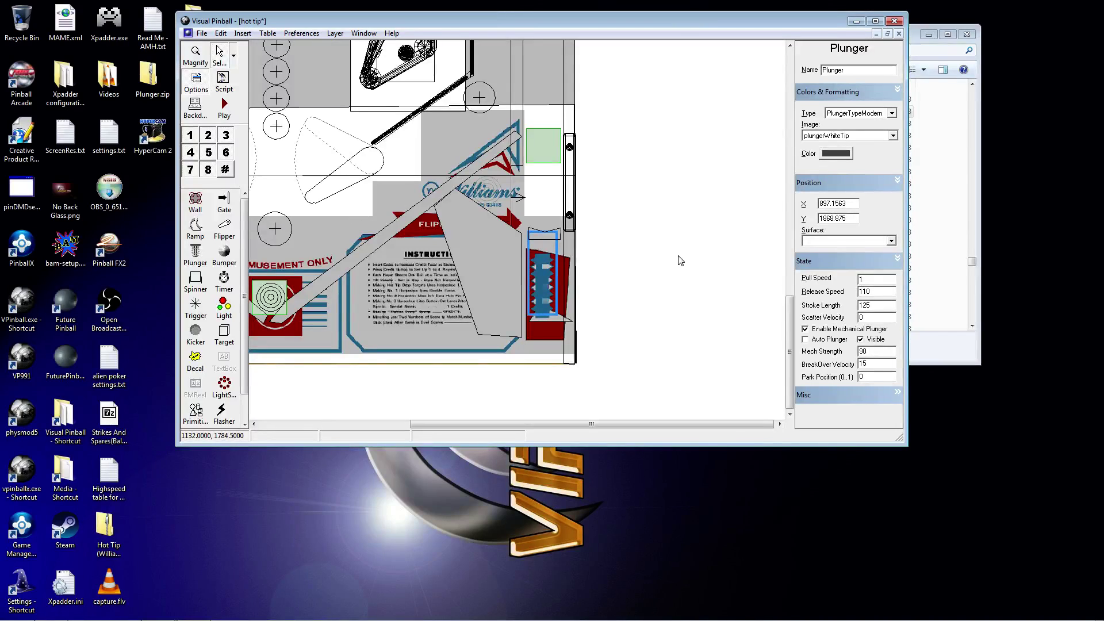
key(Right)
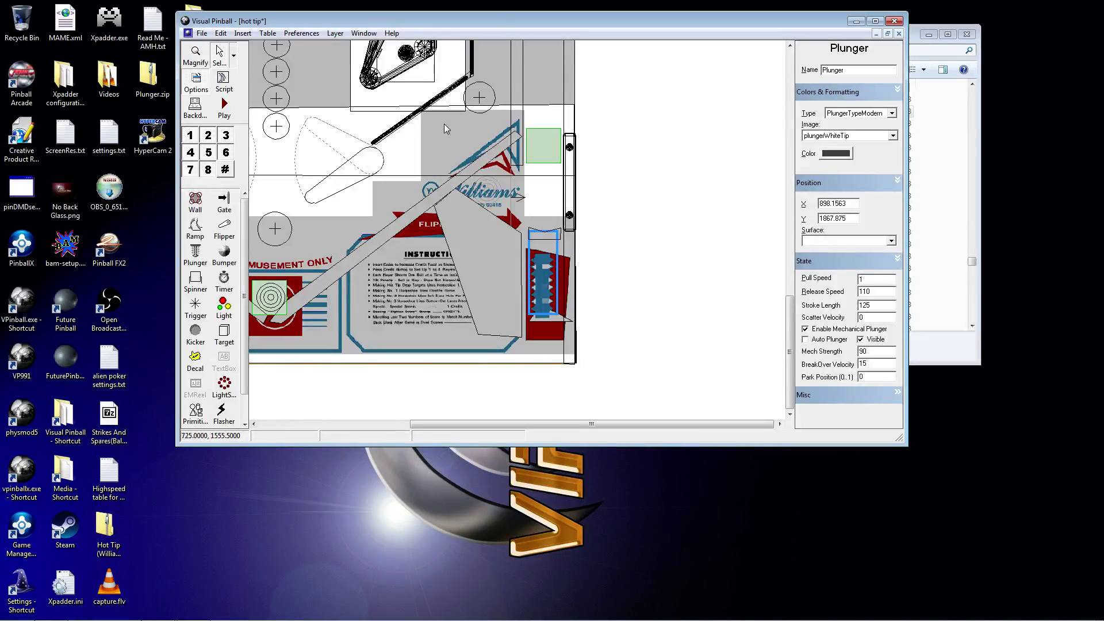
Step: Playtest the repositioned plunger by launching balls around the upper arch and working the flippers
click(218, 104)
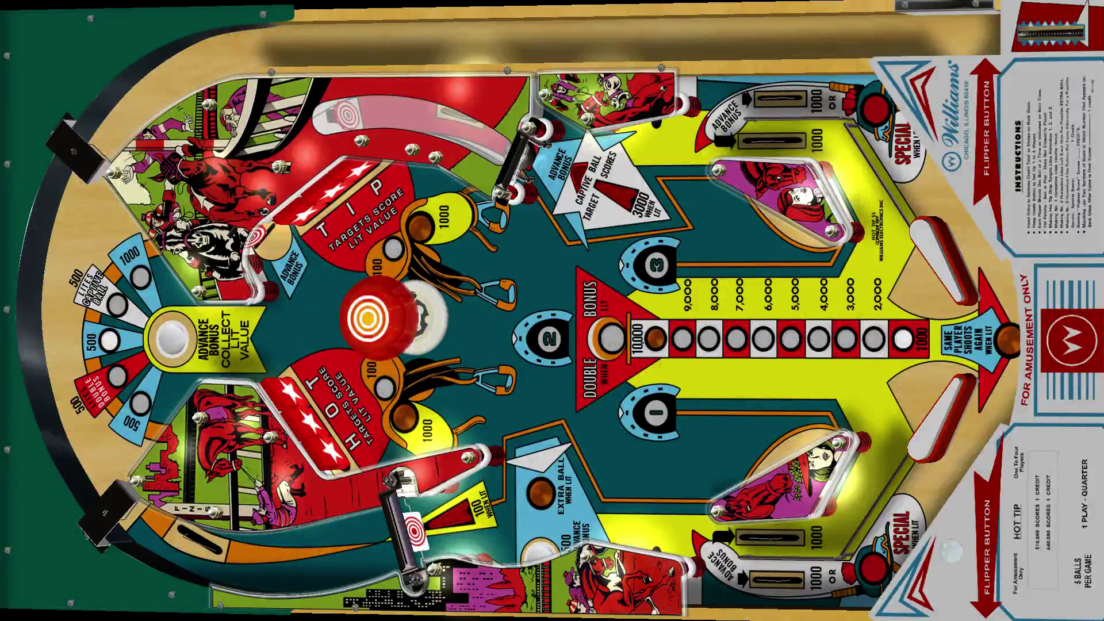
key(shift)
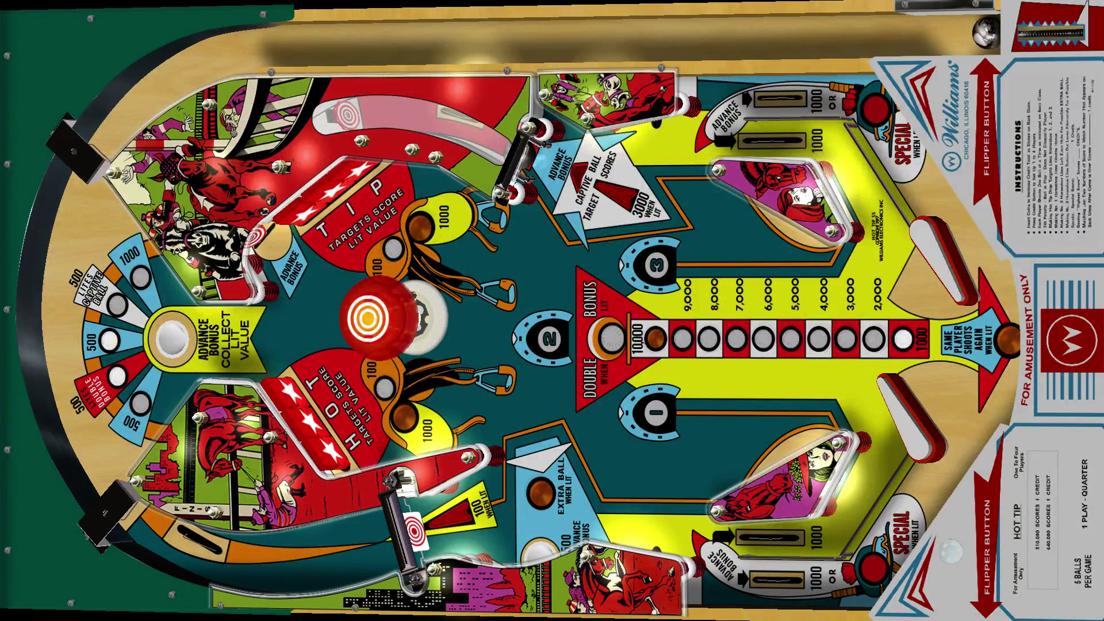
key(Return)
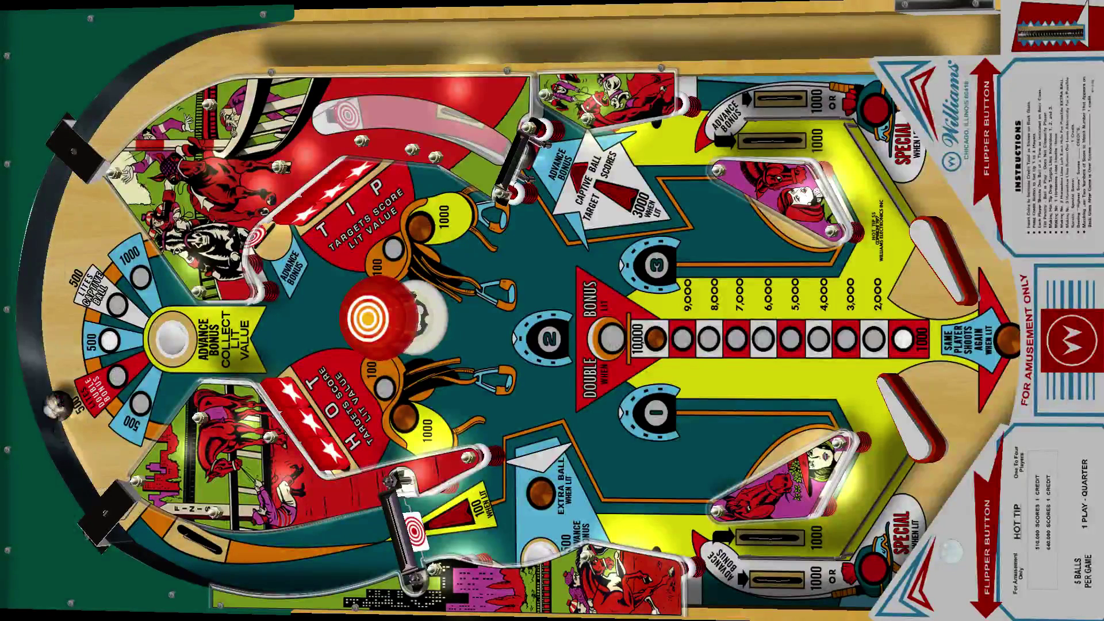
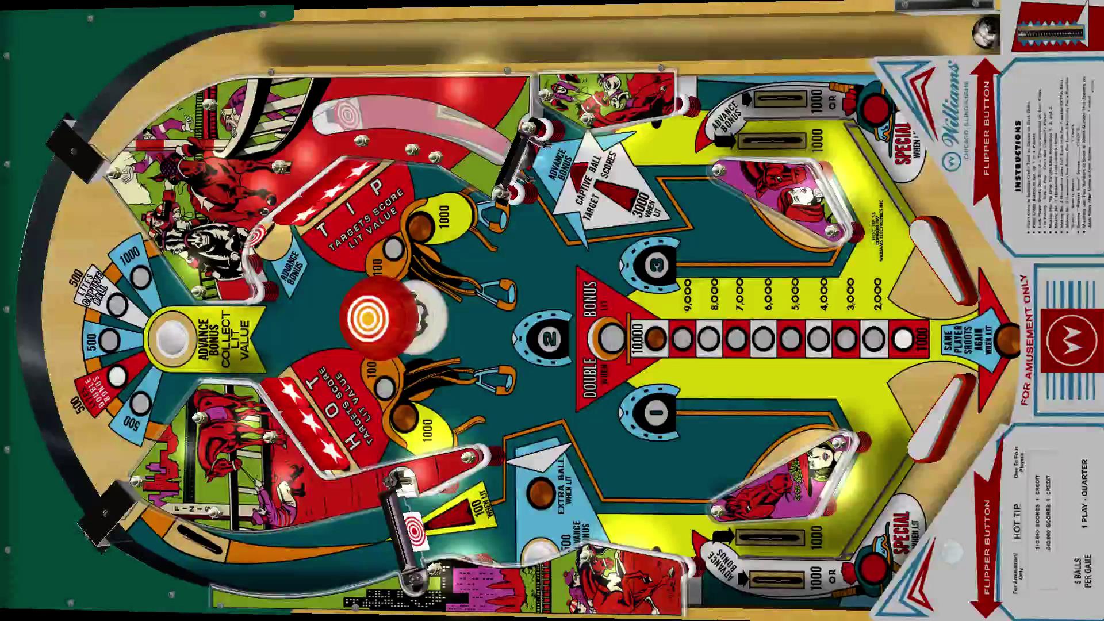
key(Return)
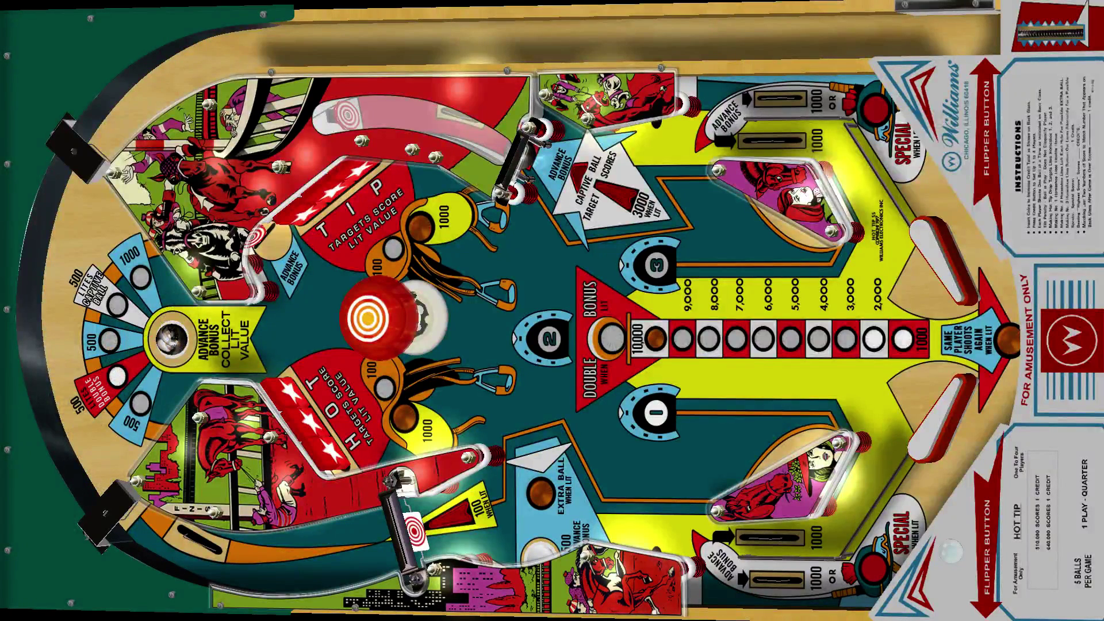
key(Shift_R)
key(Shift_L)
key(Shift_R)
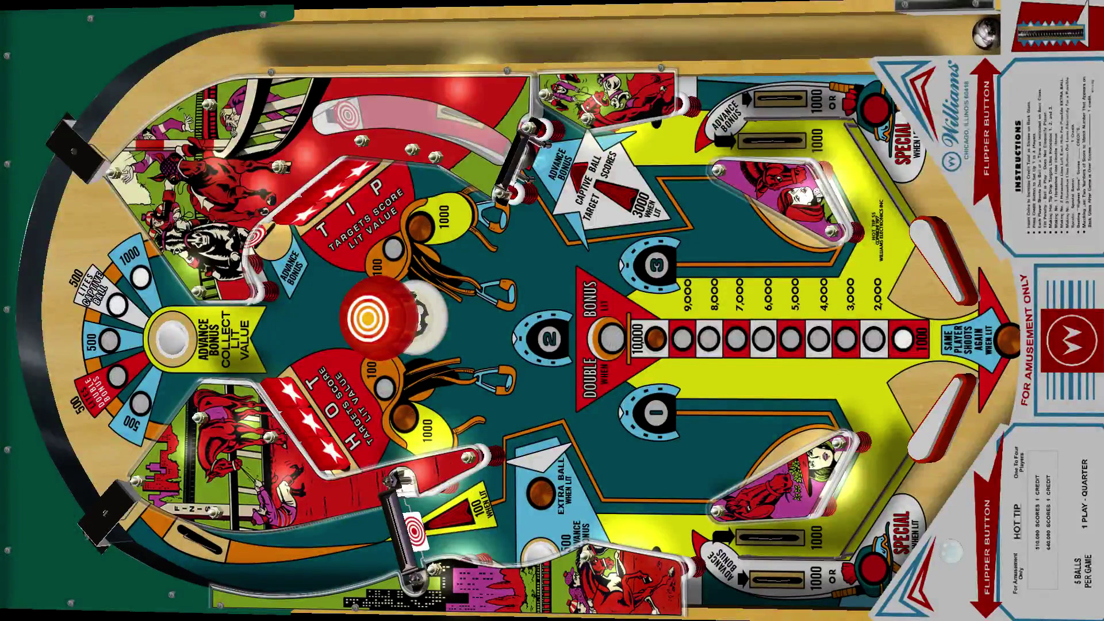
Step: Launch further balls to test plunger strength toward the upper saucer, play them with the flippers, and quit to the editor
key(Return)
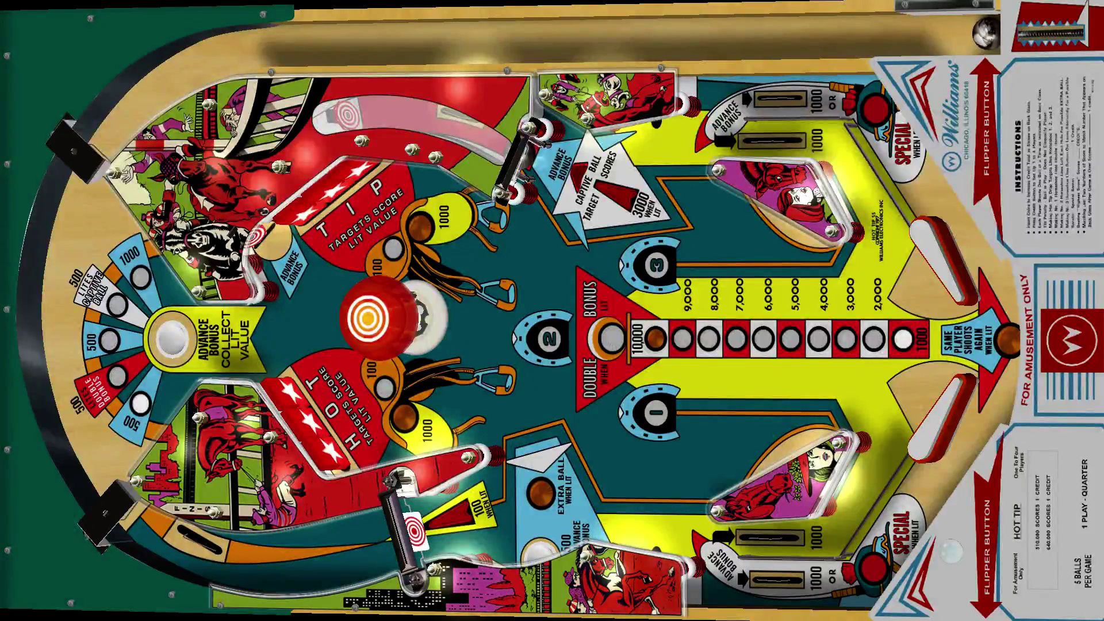
key(Return)
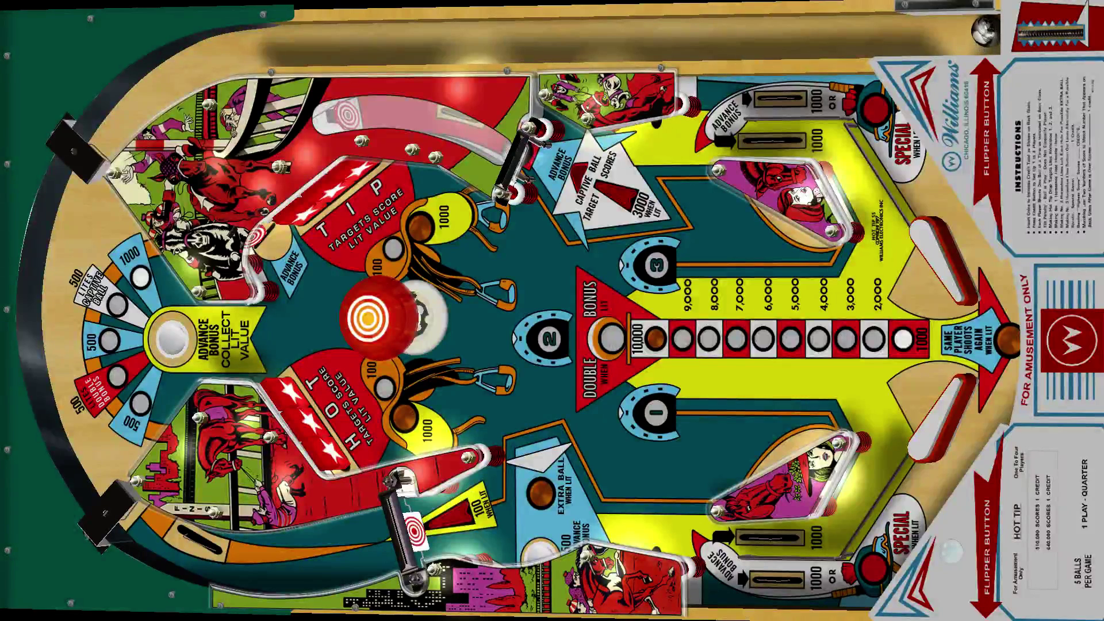
key(Return)
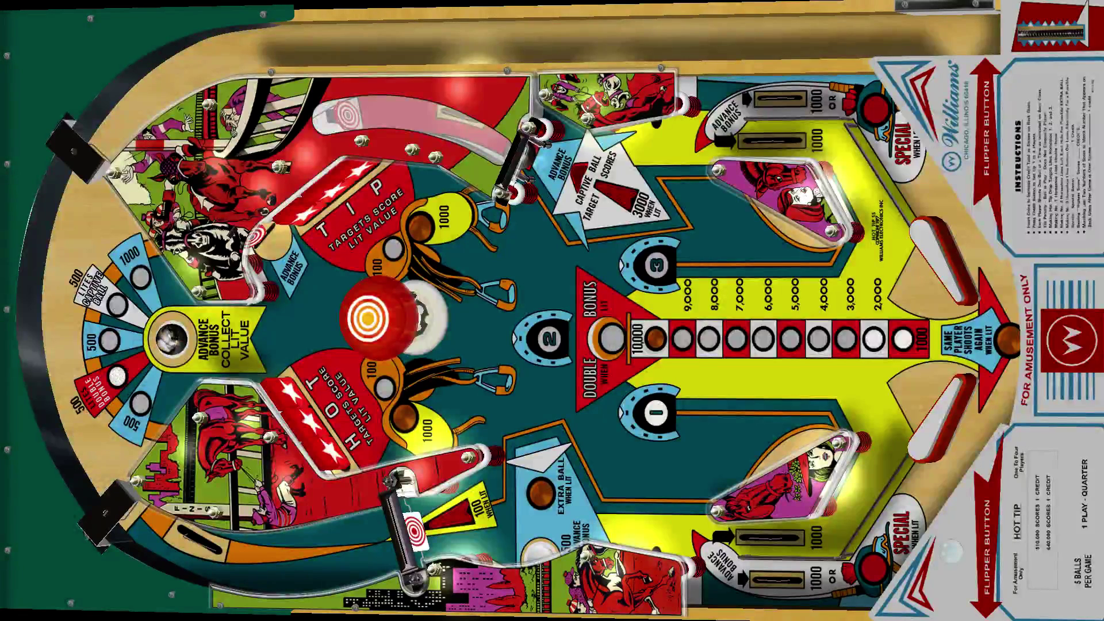
key(Shift_R)
key(Shift_L)
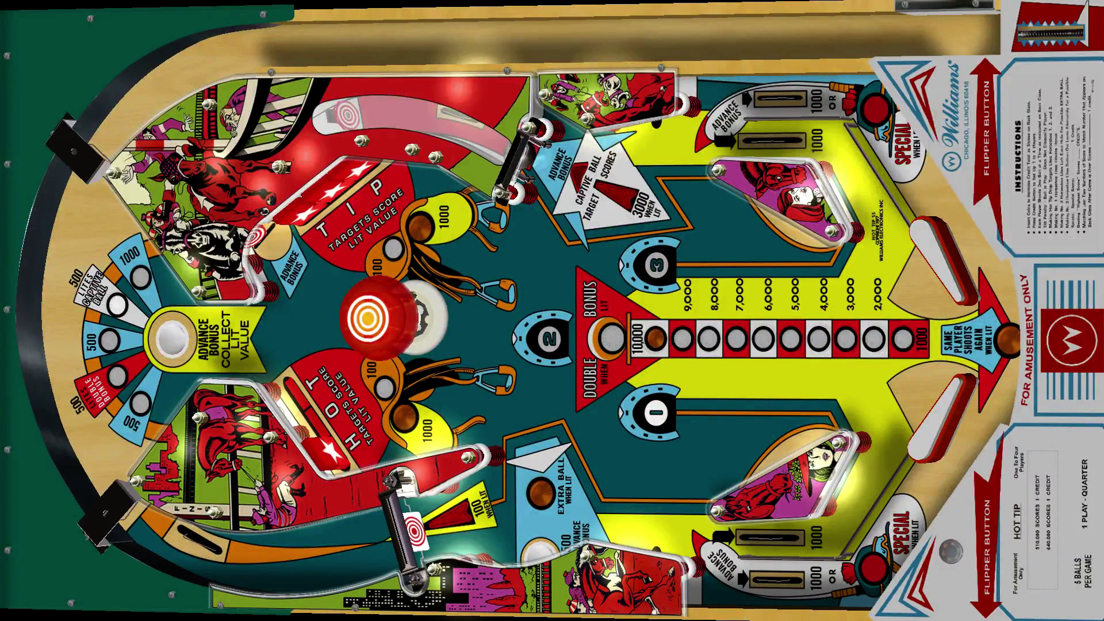
key(Escape)
key(Return)
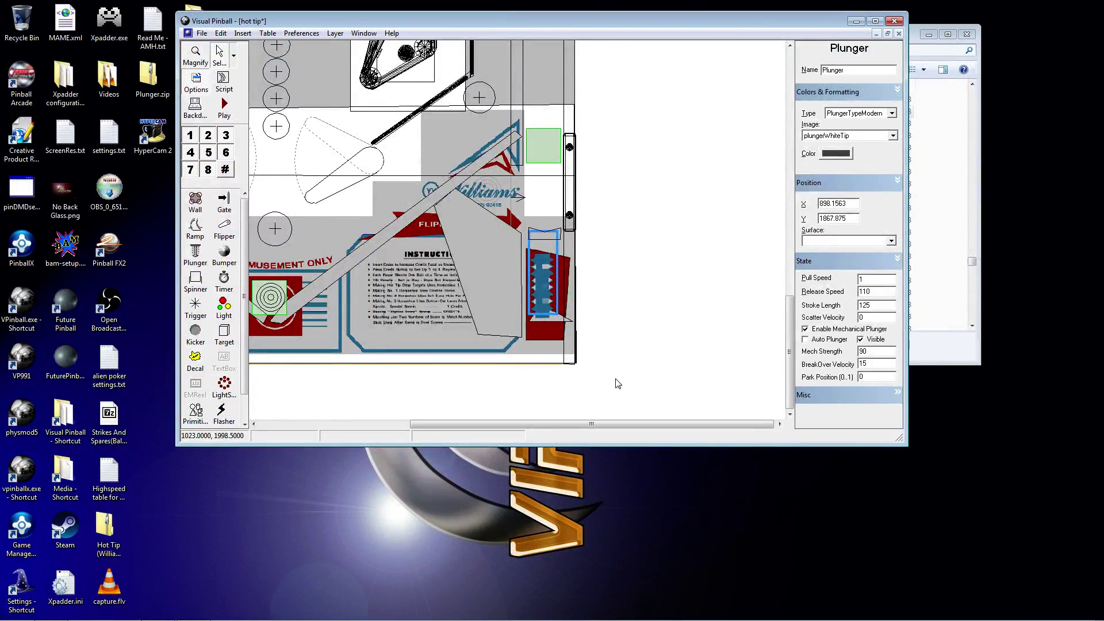
Step: Clear the plunger selection and select Kicker1, the saucer at the upper centre of the playfield
click(667, 266)
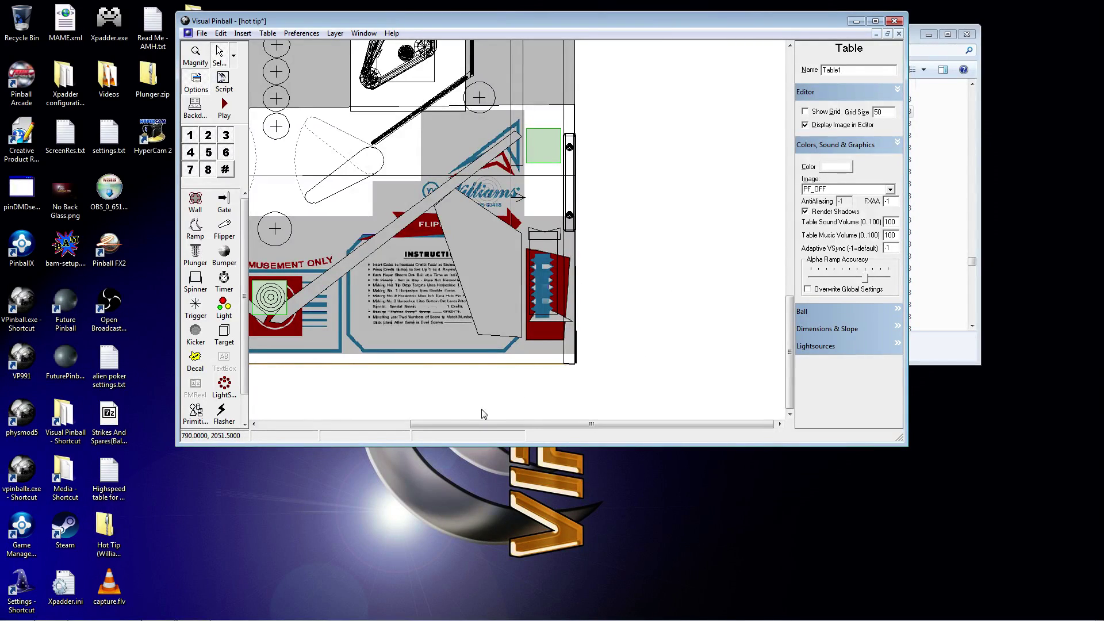
drag(457, 425, 297, 424)
scroll(627, 256, up, 15)
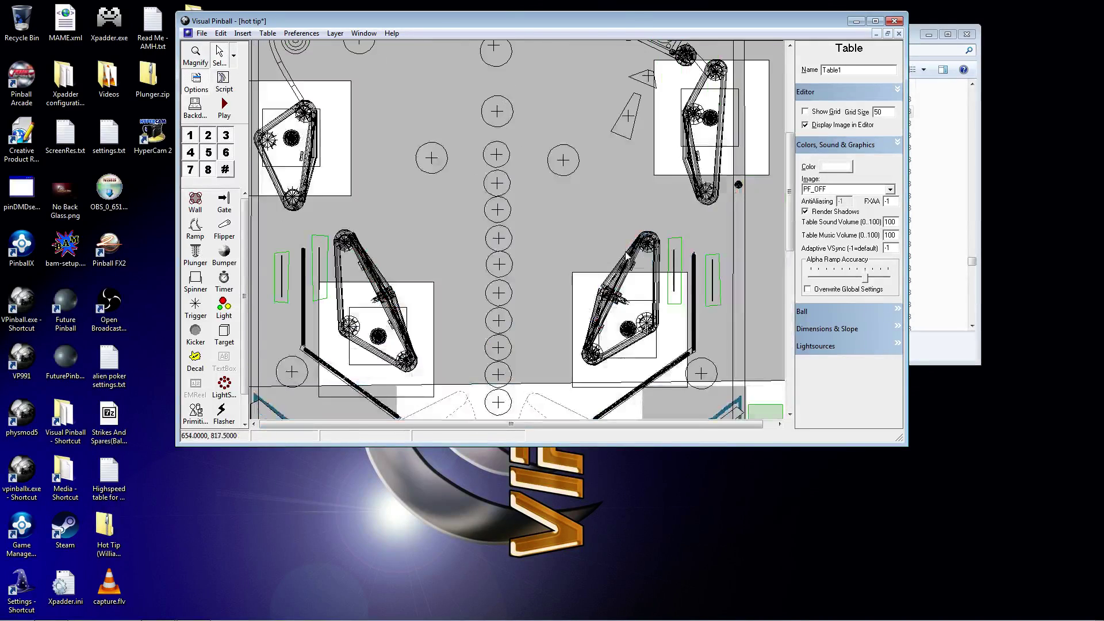
scroll(626, 256, down, 5)
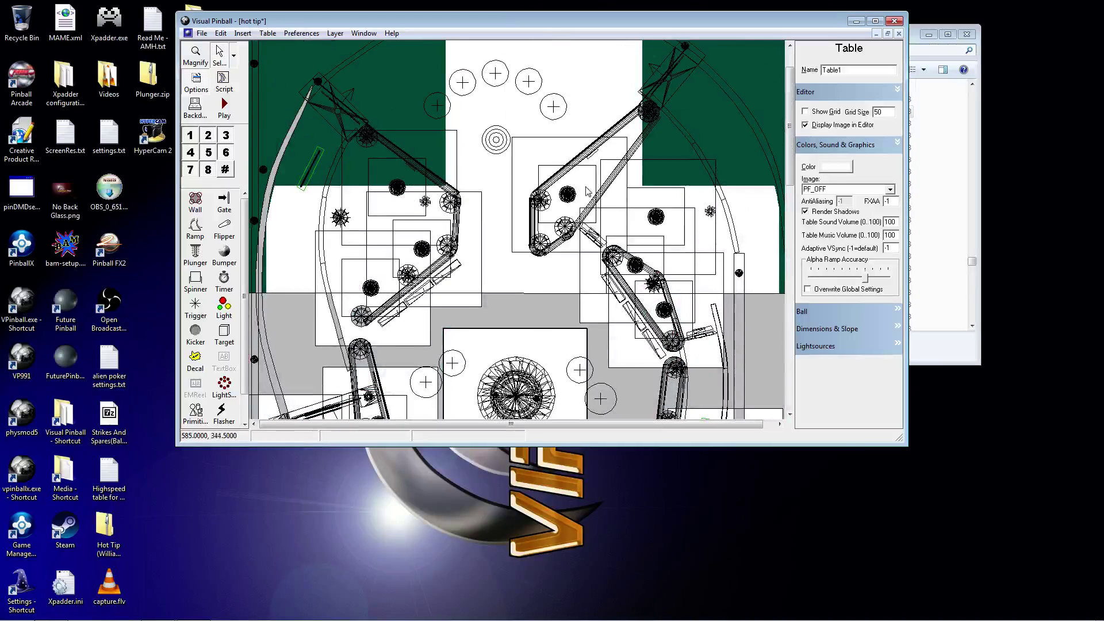
click(496, 141)
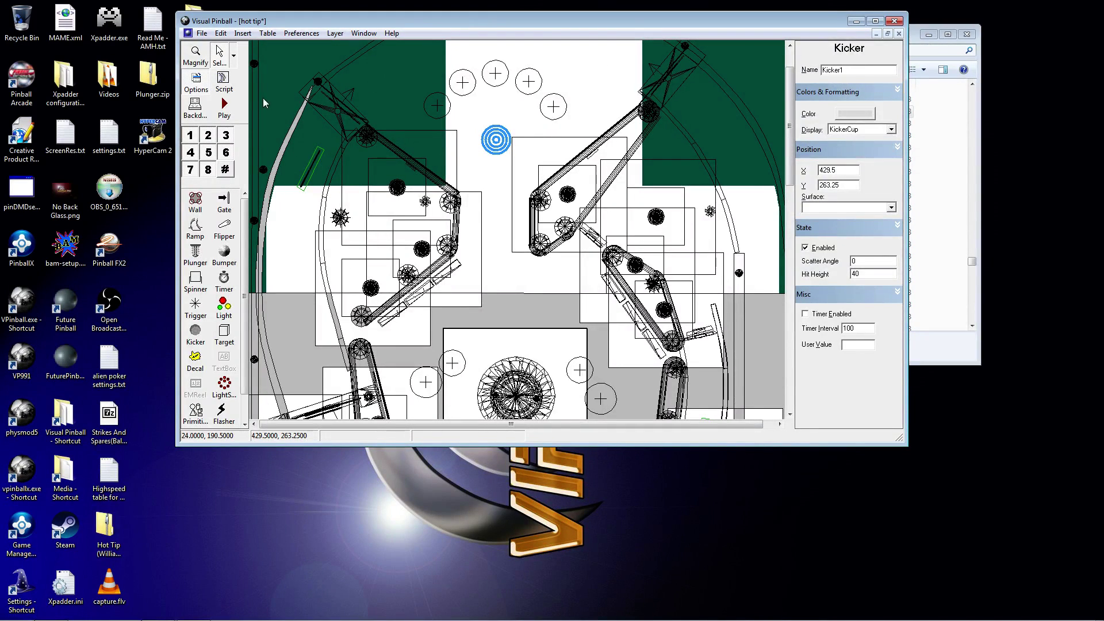
Step: Open the table script and search it for "kicker1", keeping the search window clear of the code
click(224, 82)
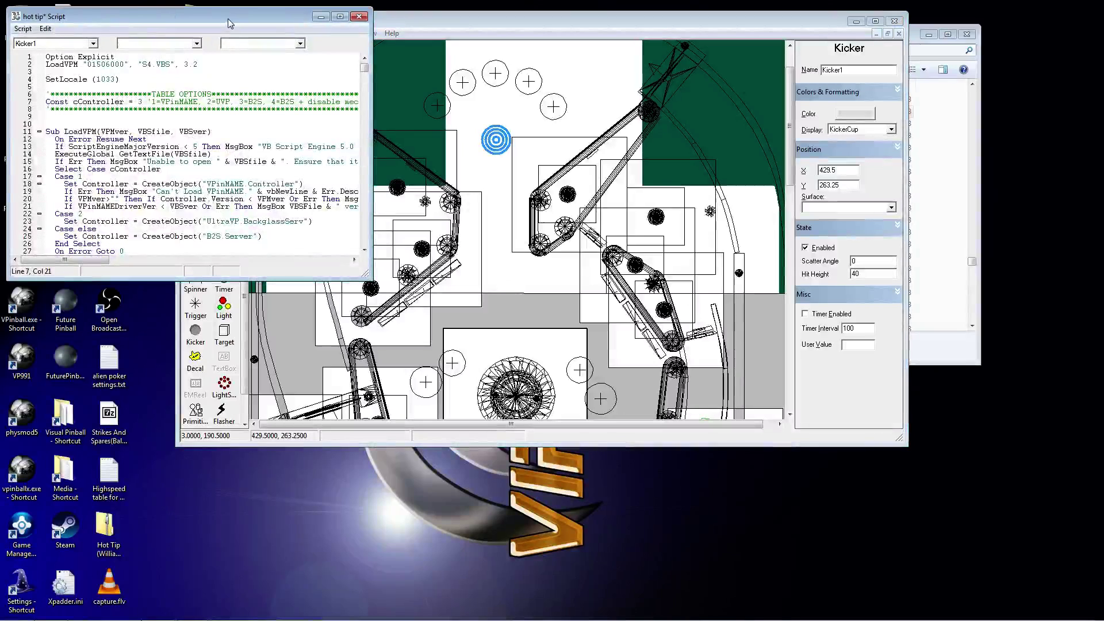
key(ctrl+f)
text(kicker1)
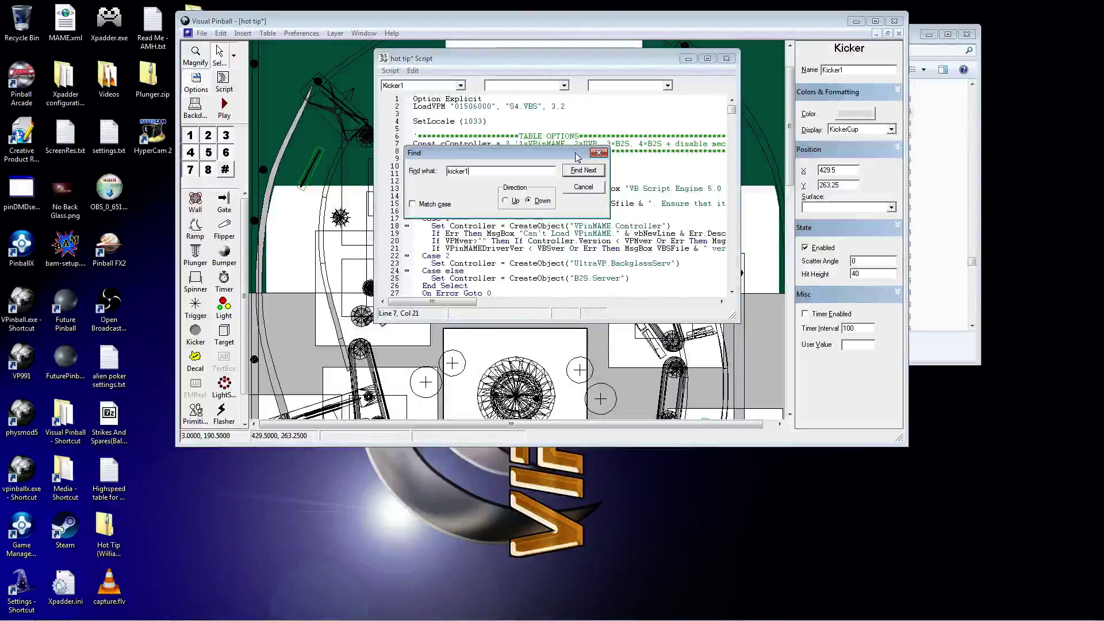
key(Return)
drag(576, 155, 306, 126)
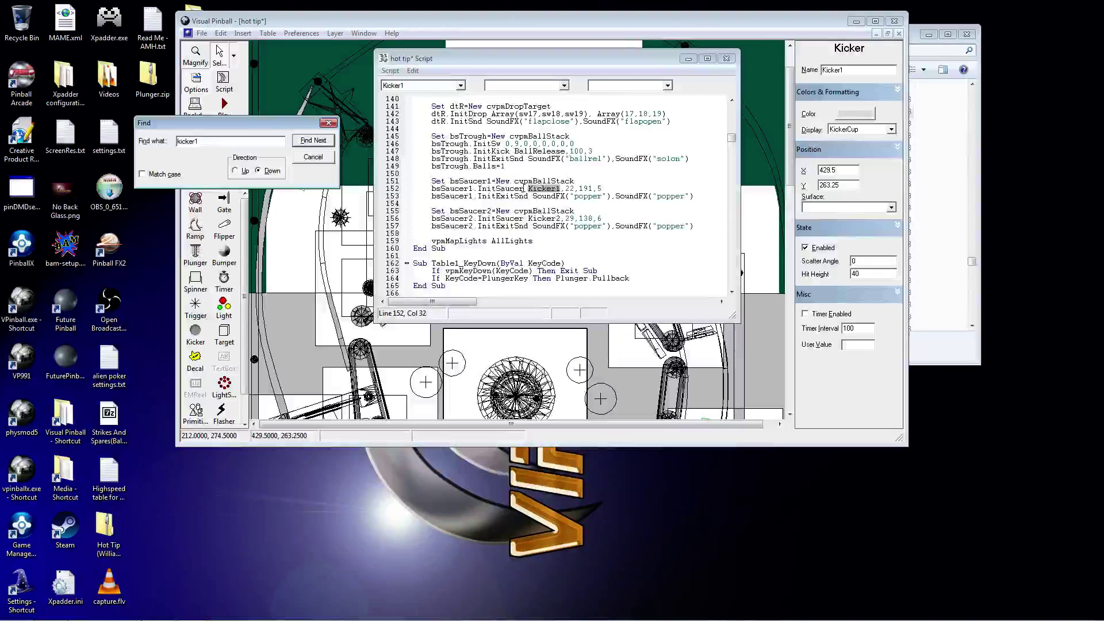
Step: Check the kick angle and force in Kicker1's InitSaucer line of the script, and close the search window
click(570, 189)
double_click(568, 189)
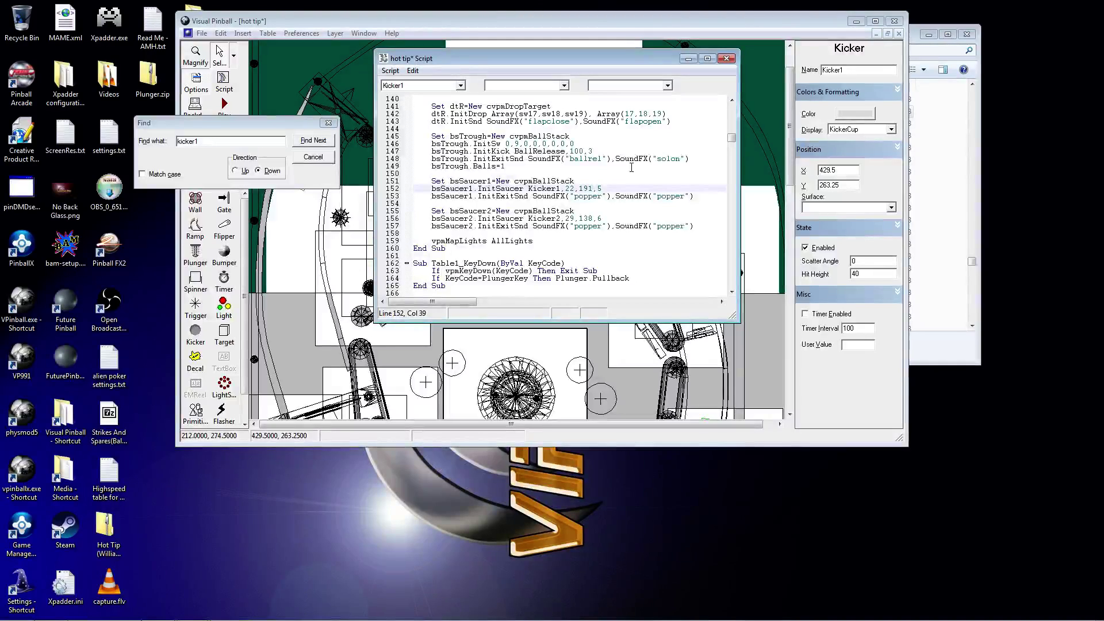
click(608, 190)
click(328, 122)
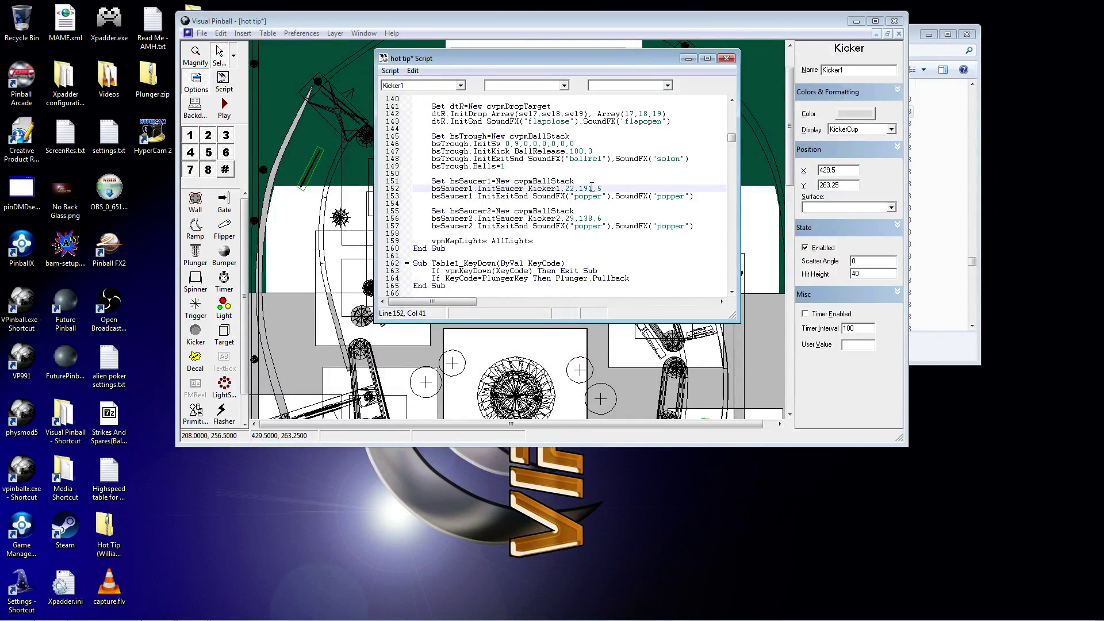
Step: Record Kicker1's original kick angle as the comment '191 on the blank line above the bsSaucer1 block
drag(593, 188, 578, 189)
click(446, 174)
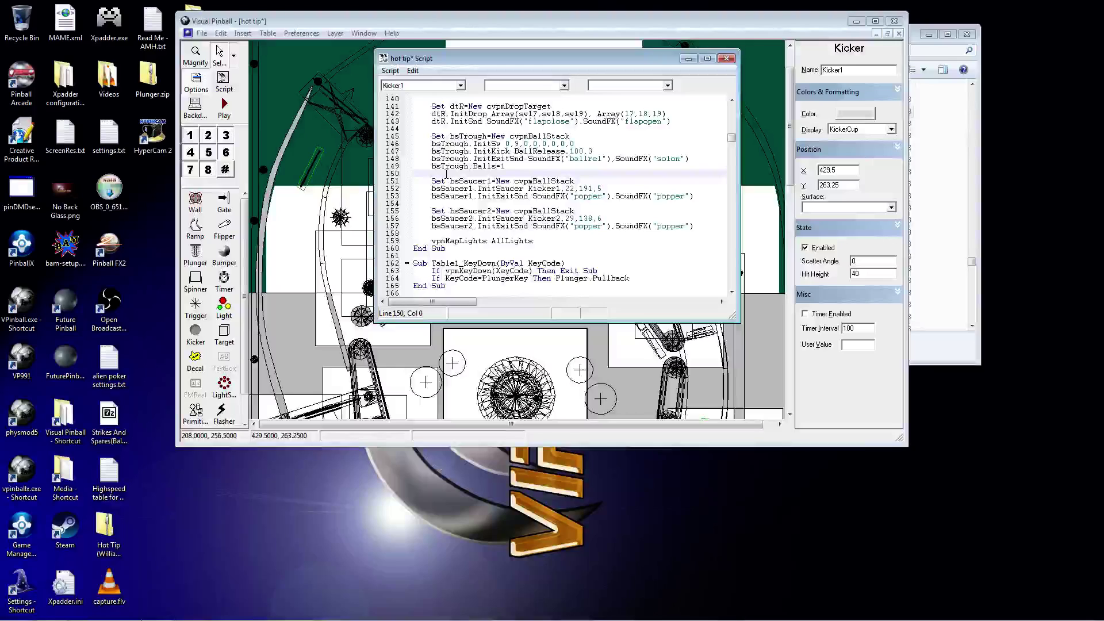
text('191)
click(473, 204)
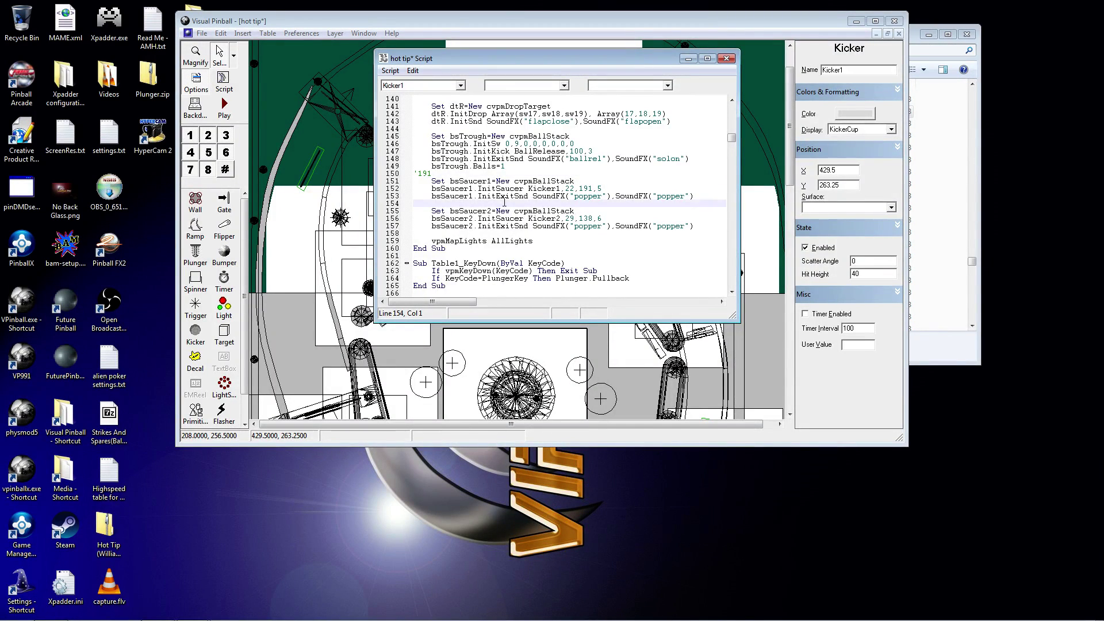
click(422, 173)
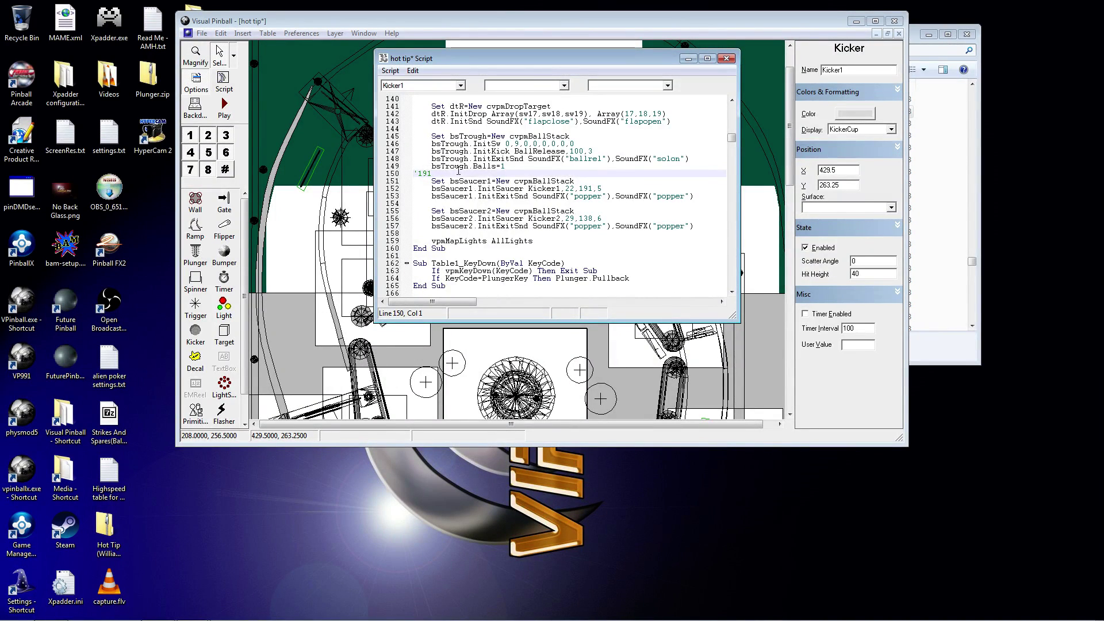
Step: Change the kick angle in Kicker1's InitSaucer line to 240 and close the script
click(592, 188)
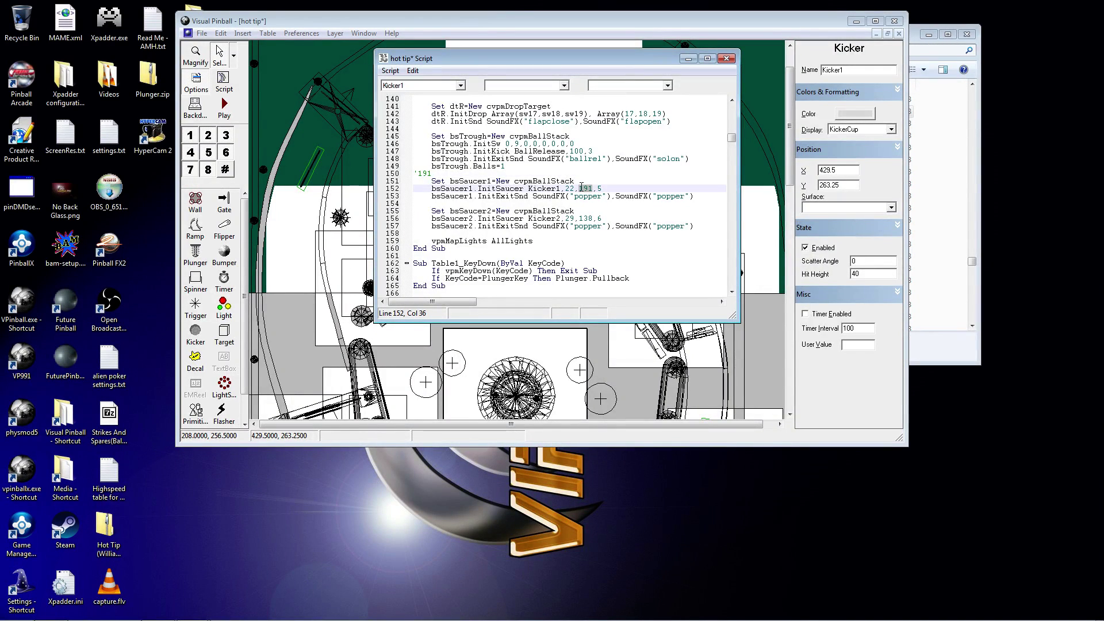
text(240)
click(726, 58)
Step: Playtest the table, launching a ball toward the upper saucer to check its kick-out direction, and quit to the editor
click(235, 110)
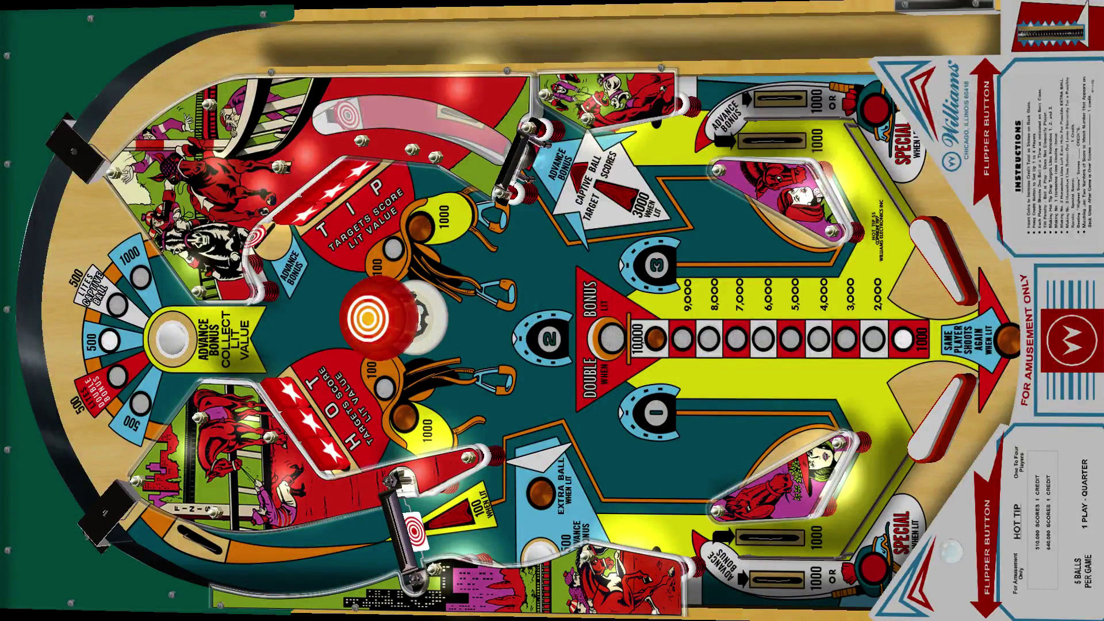
key(1)
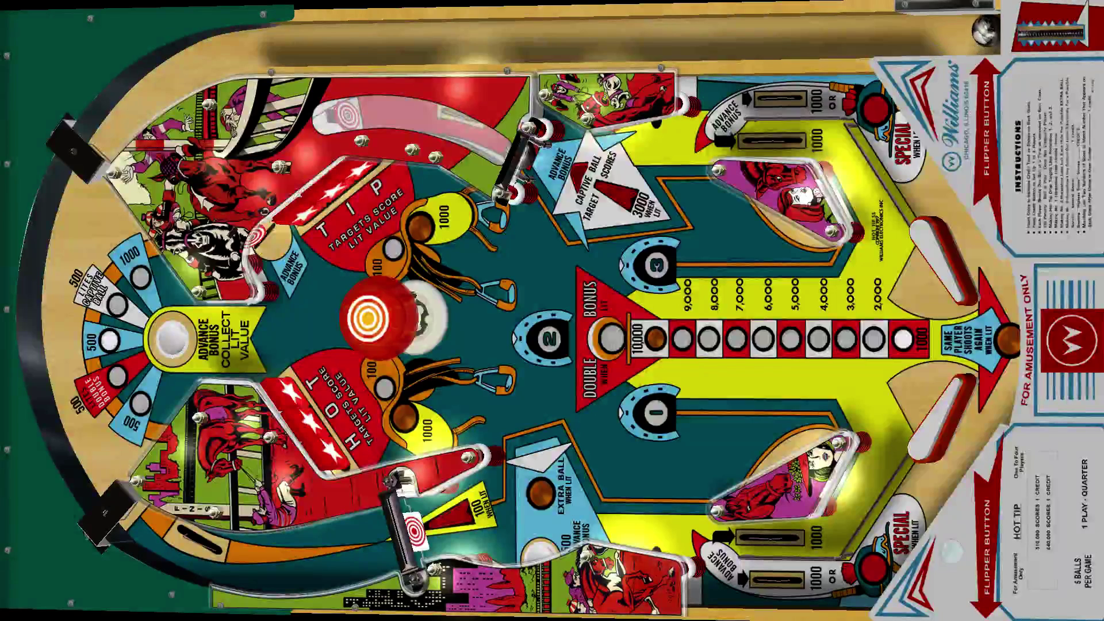
key(Return)
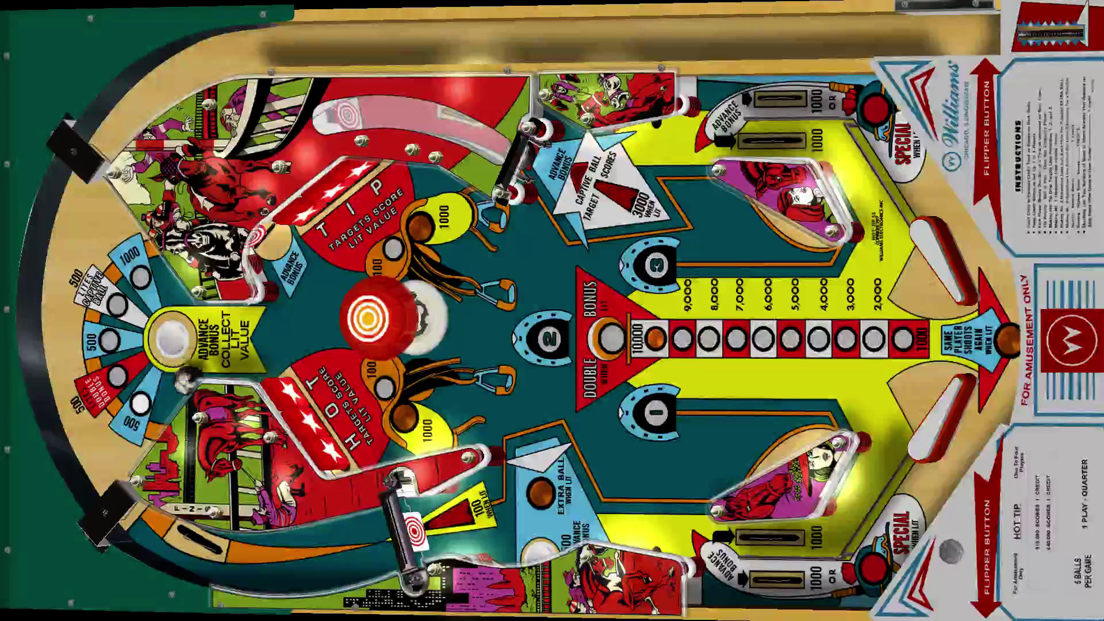
key(Escape)
key(Tab)
key(Tab)
key(Return)
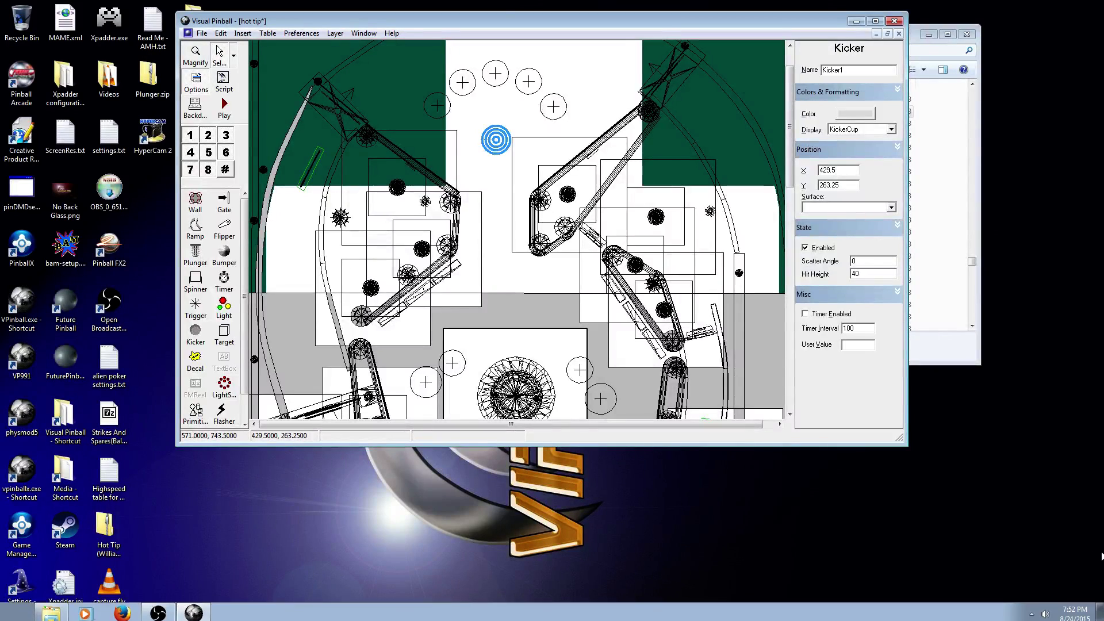
Step: Open the Windows volume mixer, switch it to Speakers (SB Audigy), and lower that device's volume
right_click(1044, 614)
click(1040, 549)
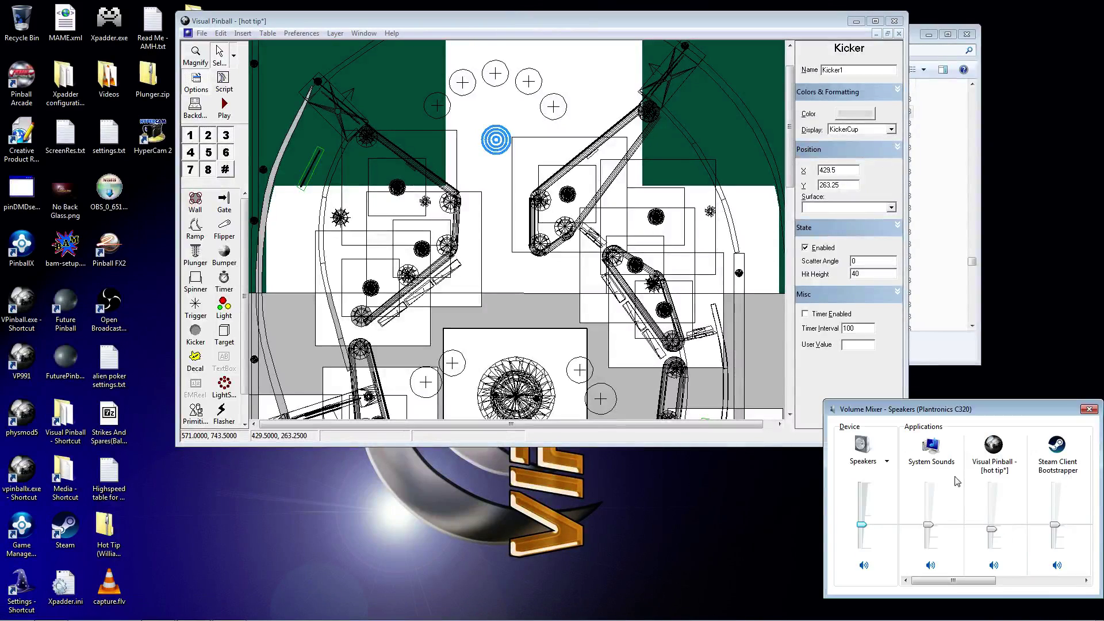
drag(922, 418, 896, 311)
click(840, 355)
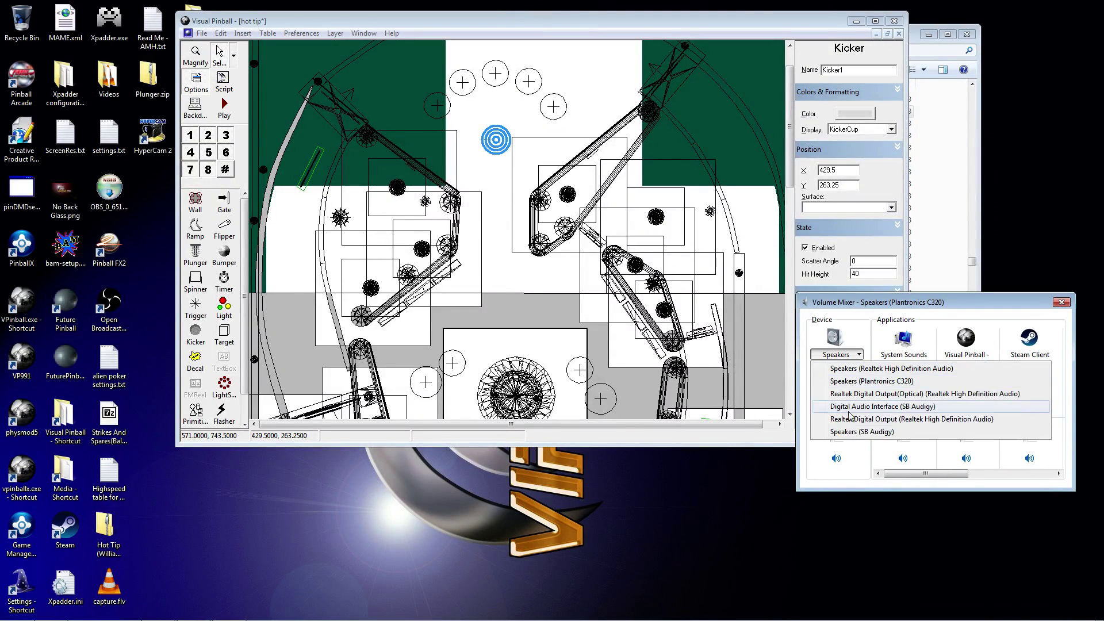
click(851, 432)
drag(835, 426, 834, 439)
Step: Lower the volume of Speakers (Realtek High Definition Audio) and close the volume mixer
click(858, 355)
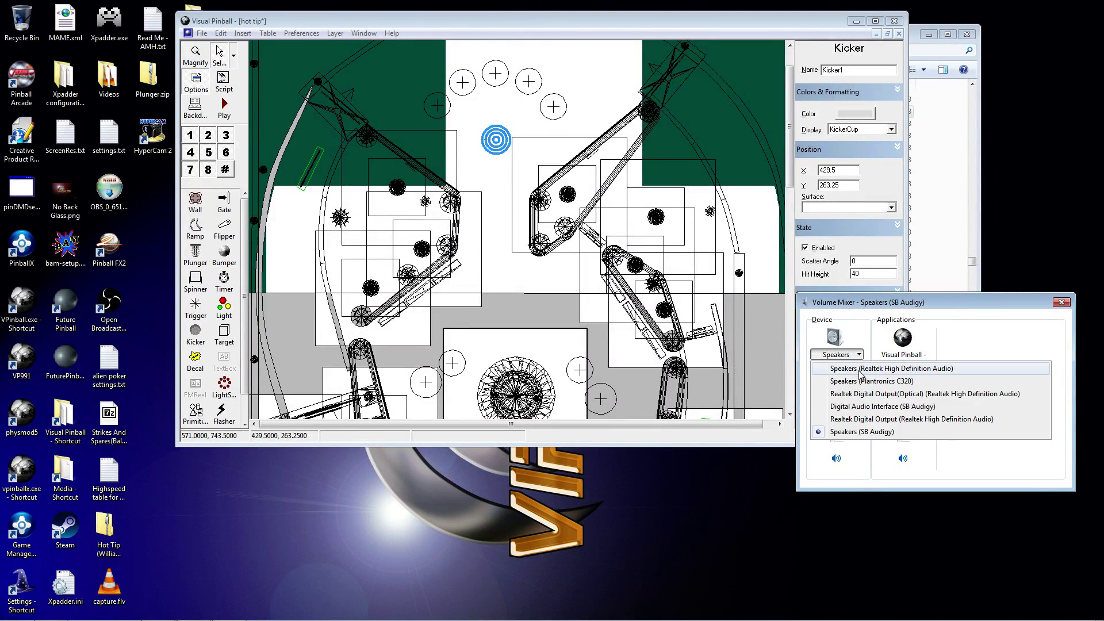
click(859, 370)
drag(834, 425, 835, 437)
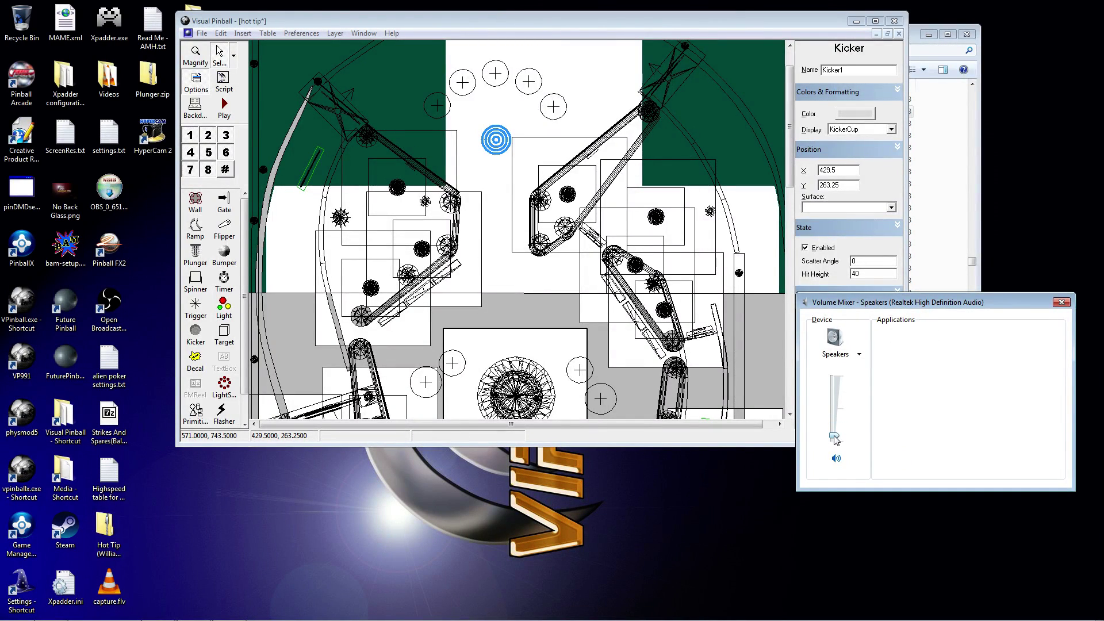
click(859, 355)
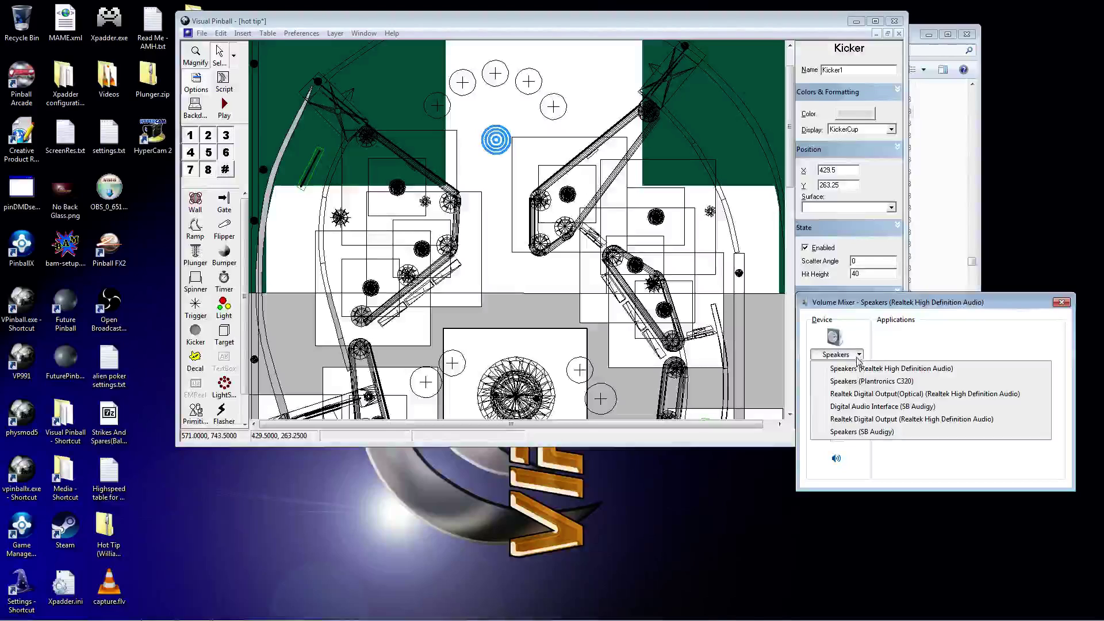
click(1061, 302)
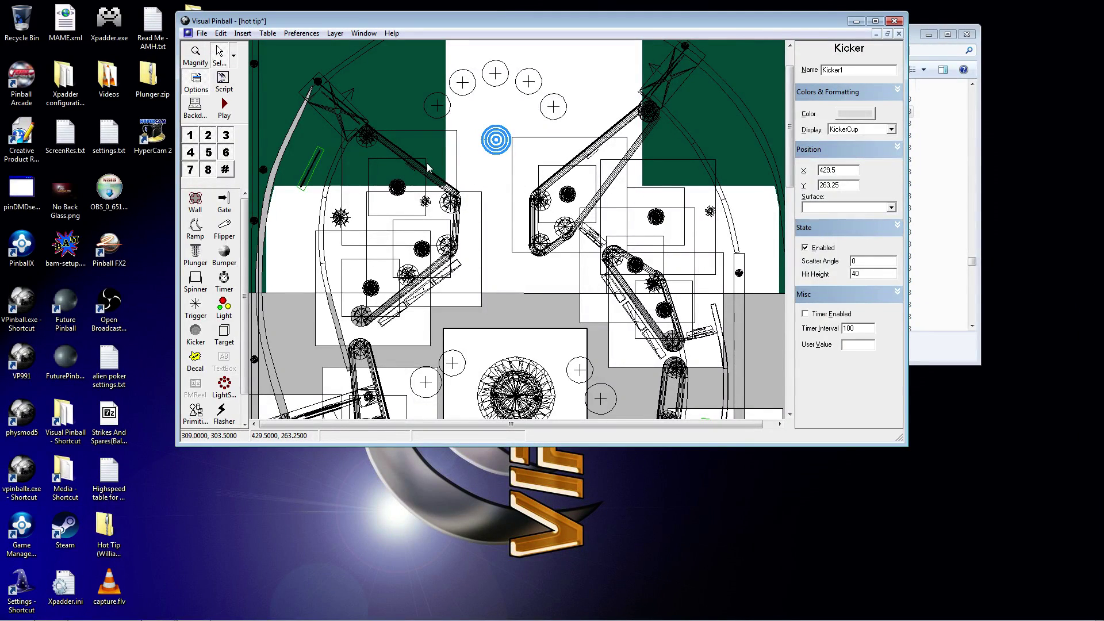
Step: Reopen the table script, set the kick angle in Kicker1's InitSaucer line to 180, and close the script
click(221, 81)
click(588, 187)
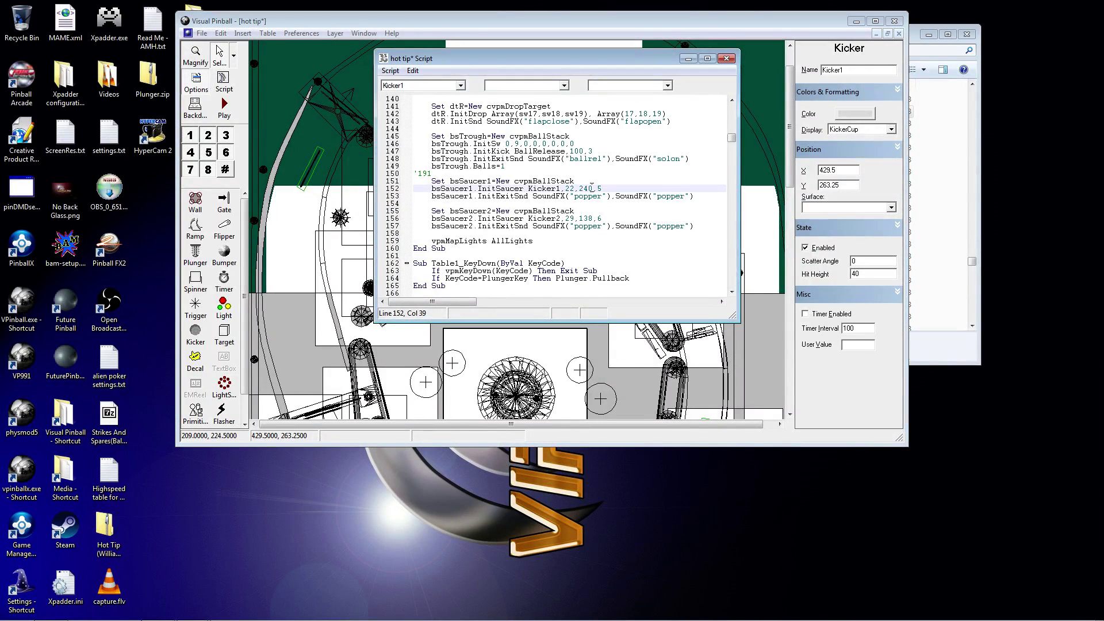
drag(582, 186, 578, 188)
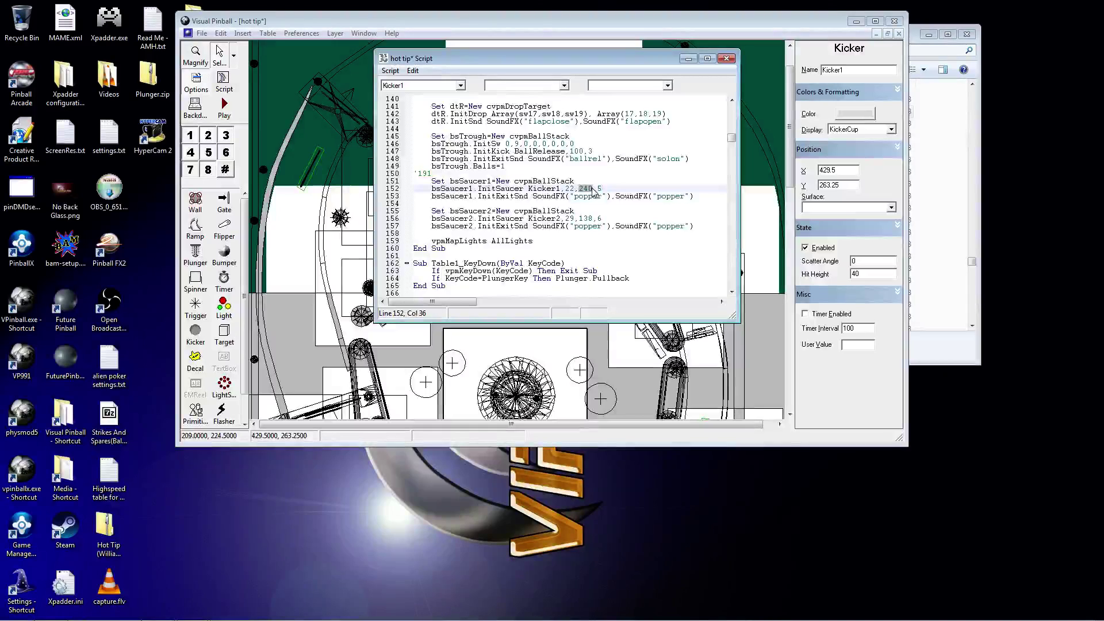
click(593, 188)
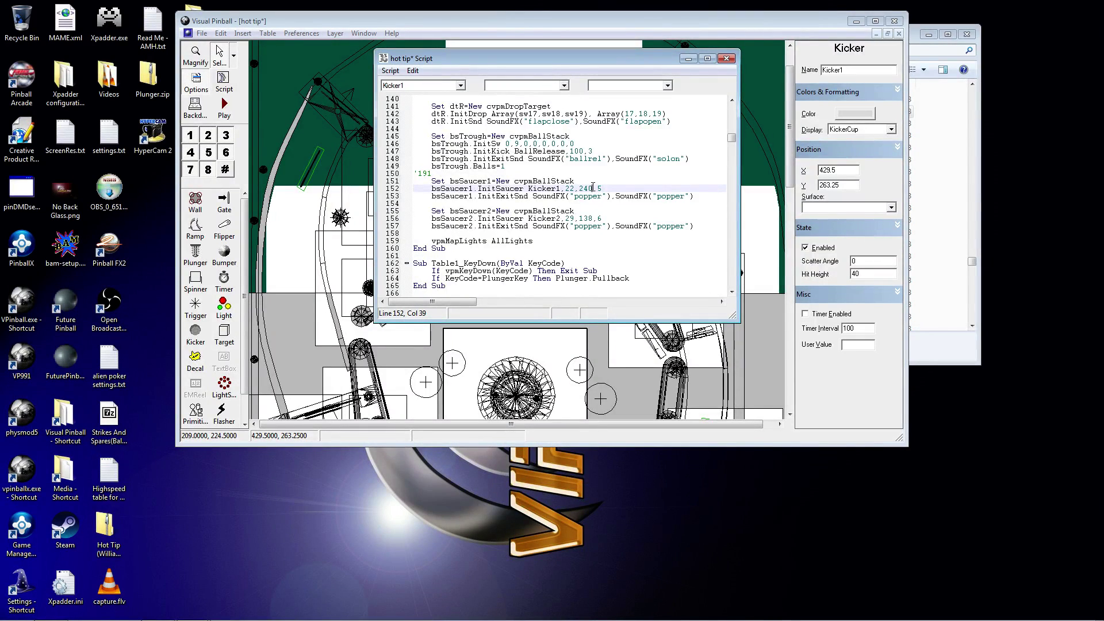
double_click(584, 188)
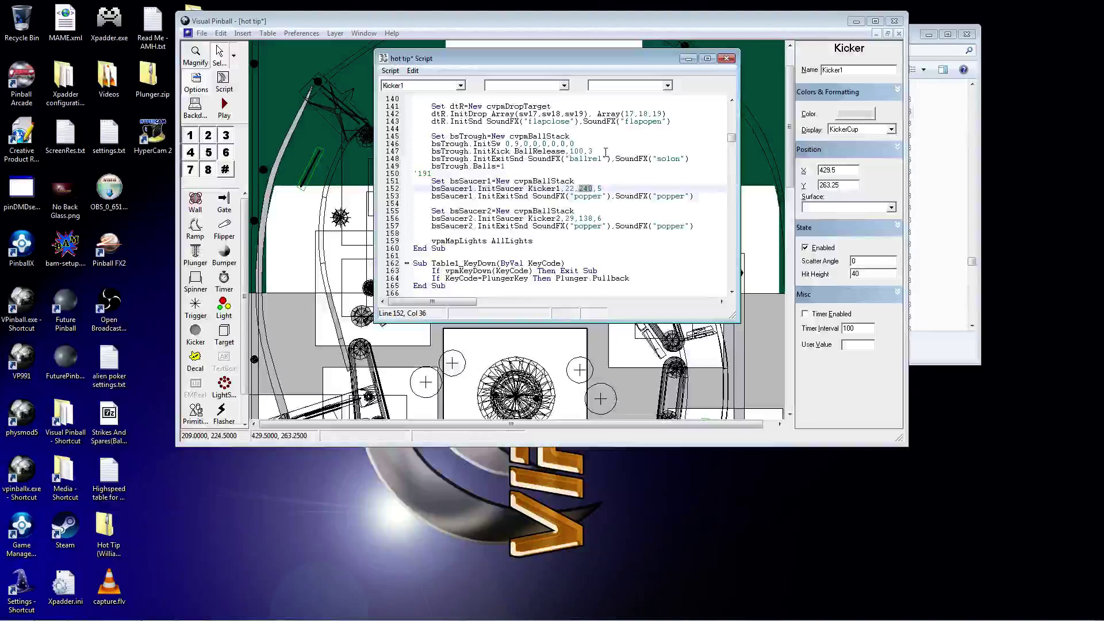
text(18)
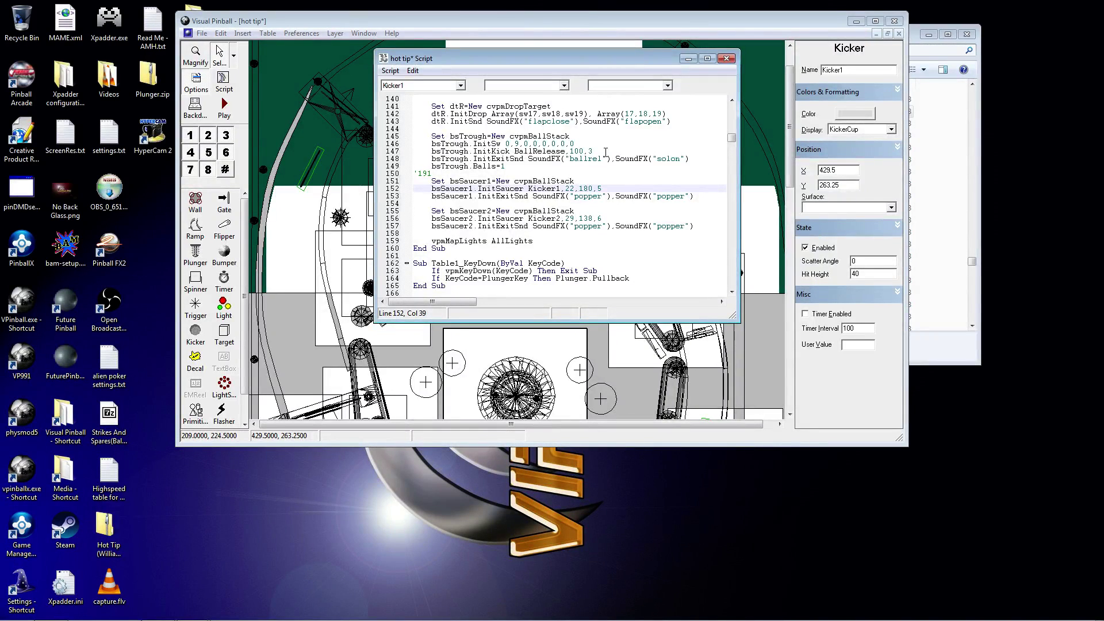
text(0)
click(726, 58)
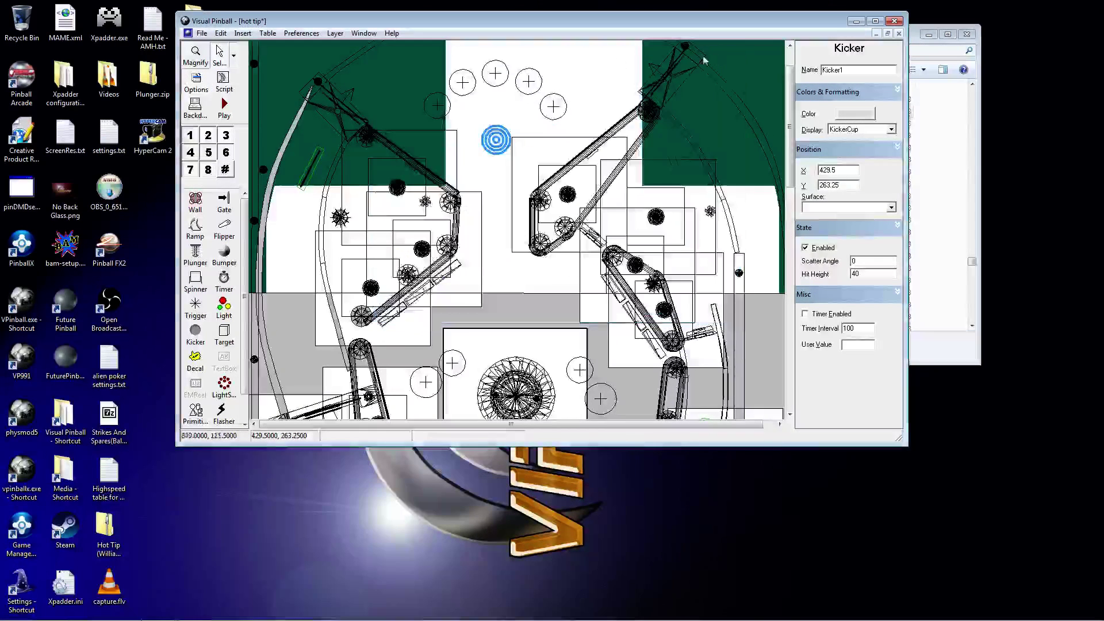
Step: Playtest the saucer's new kick angle by starting a game and launching balls, and quit to the editor
click(224, 105)
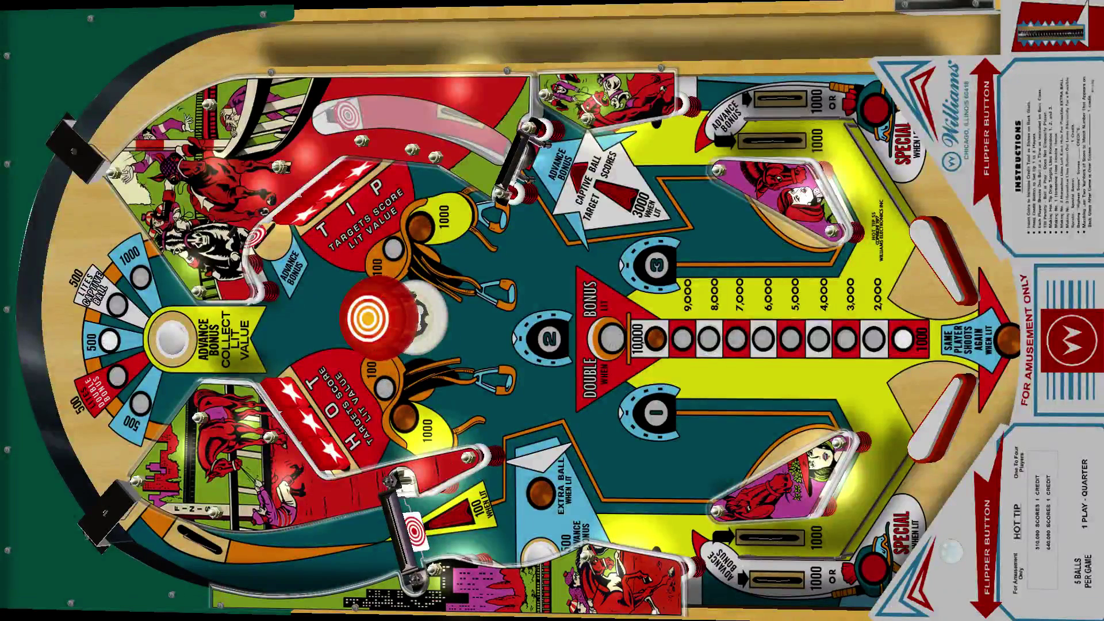
key(1)
key(Return)
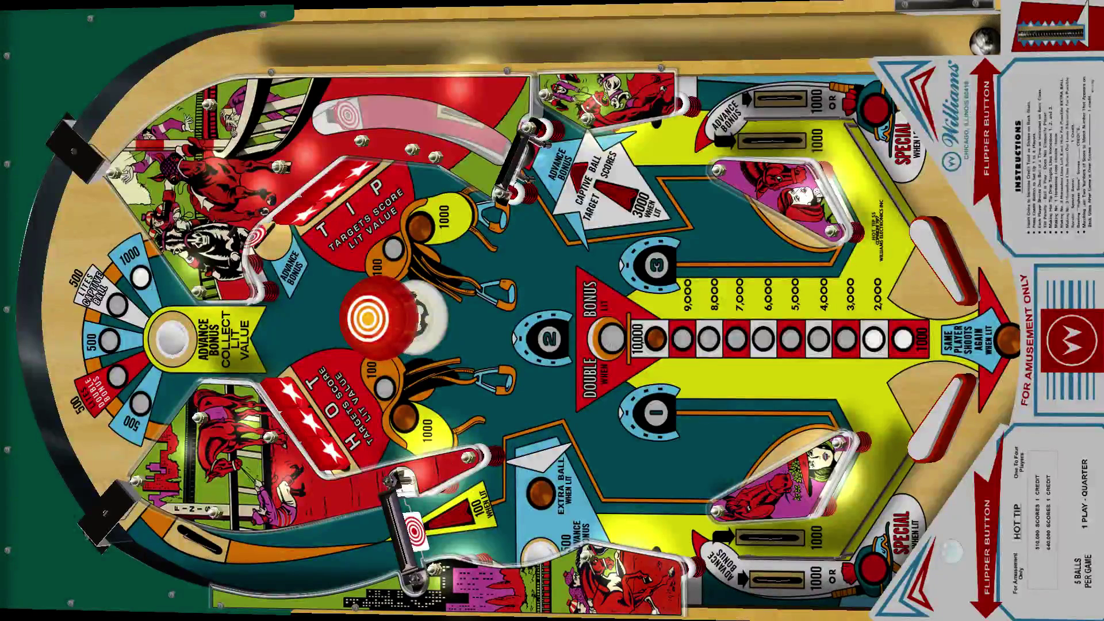
key(Return)
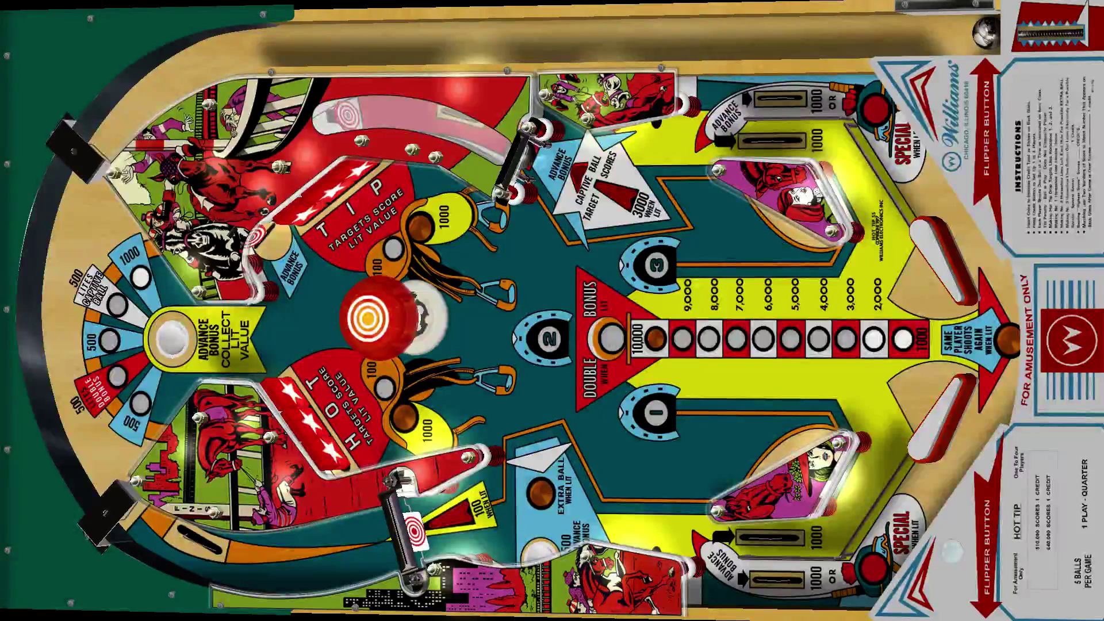
key(Escape)
key(Down)
key(Down)
key(Return)
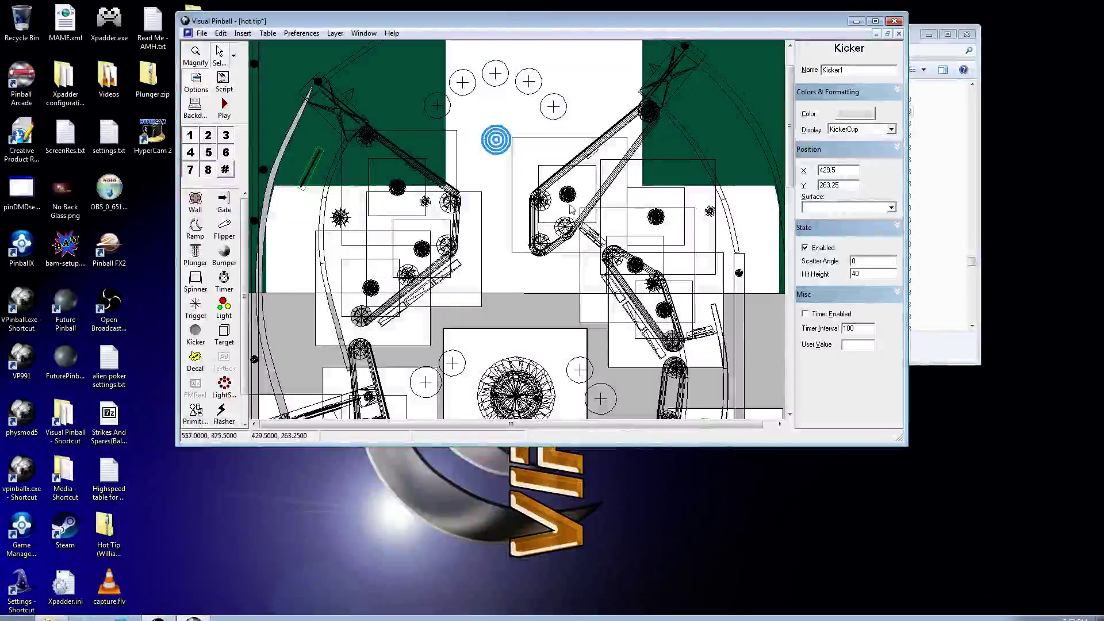
Step: Select Wall68 above the plunger at the bottom of the shooter lane and delete it
drag(790, 144, 785, 371)
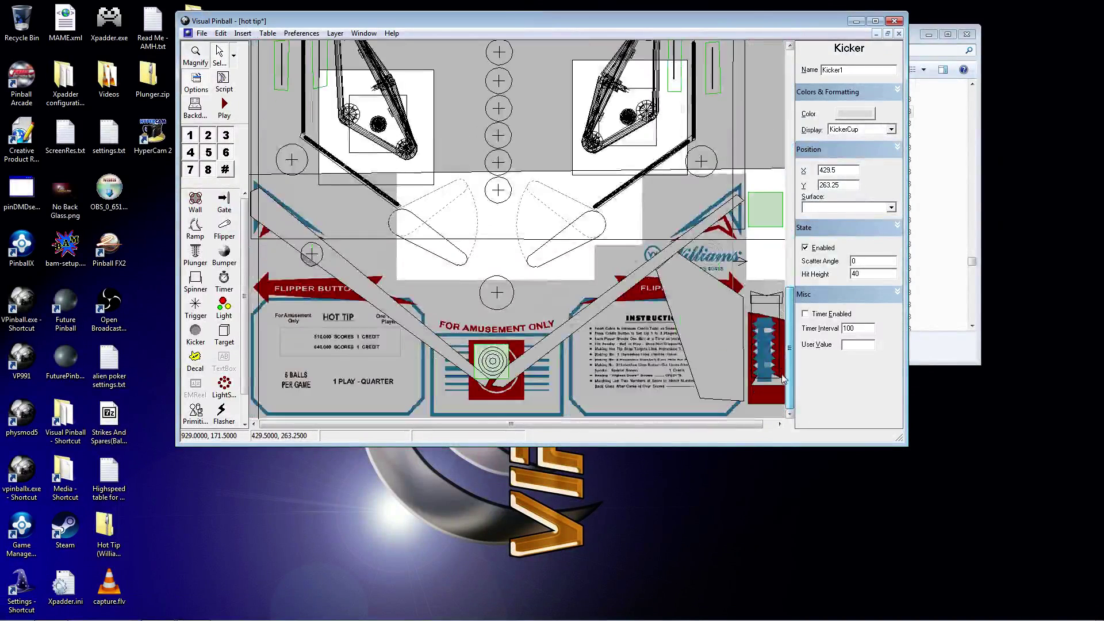
click(756, 296)
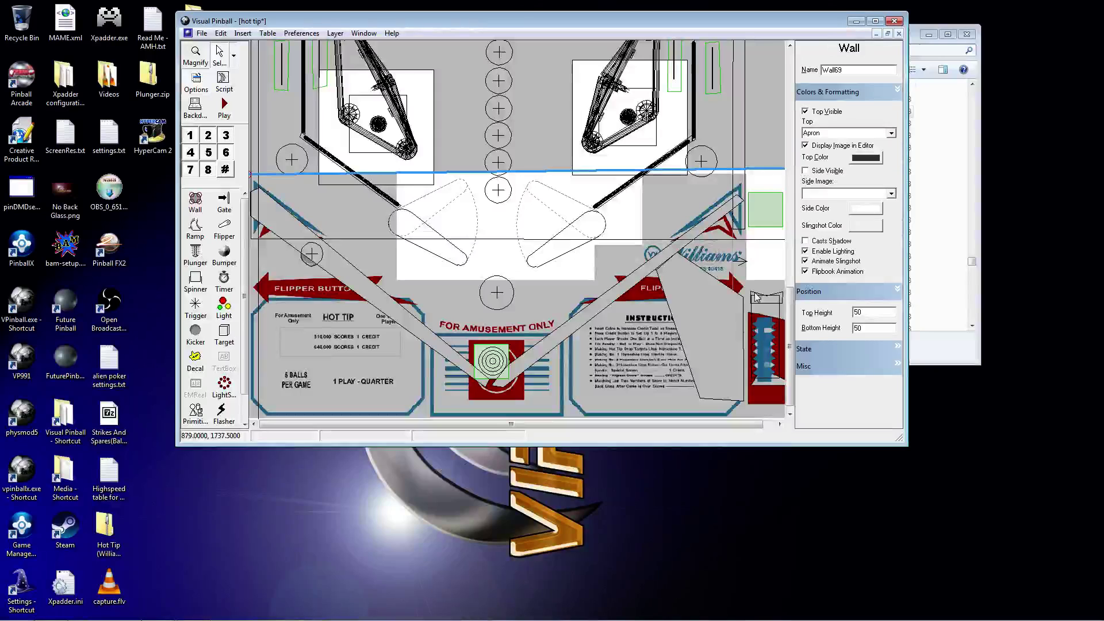
right_click(782, 298)
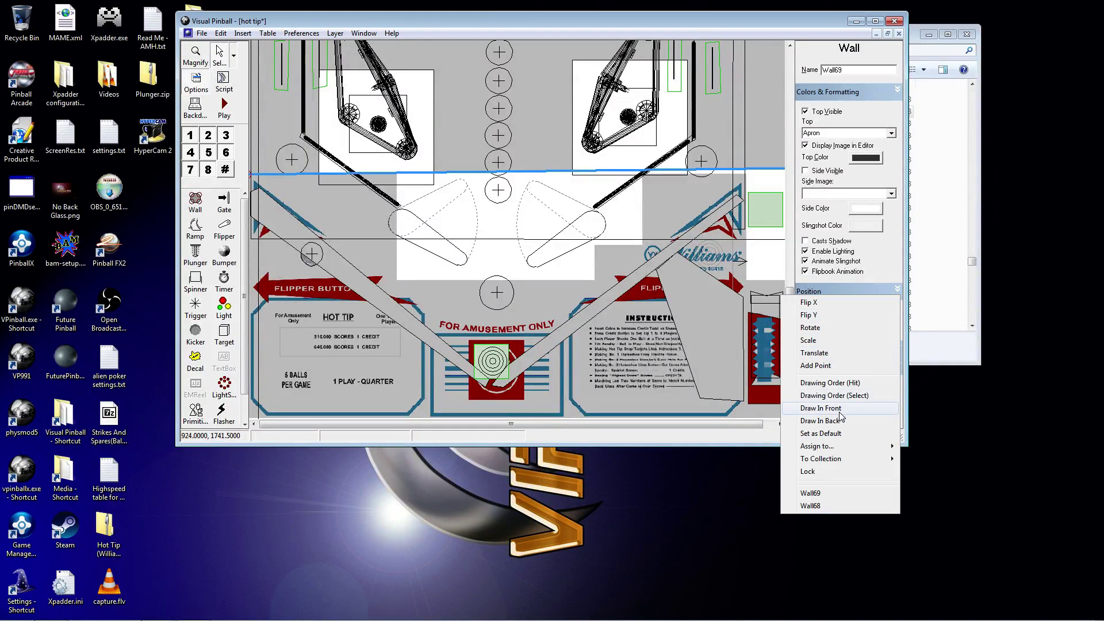
click(811, 504)
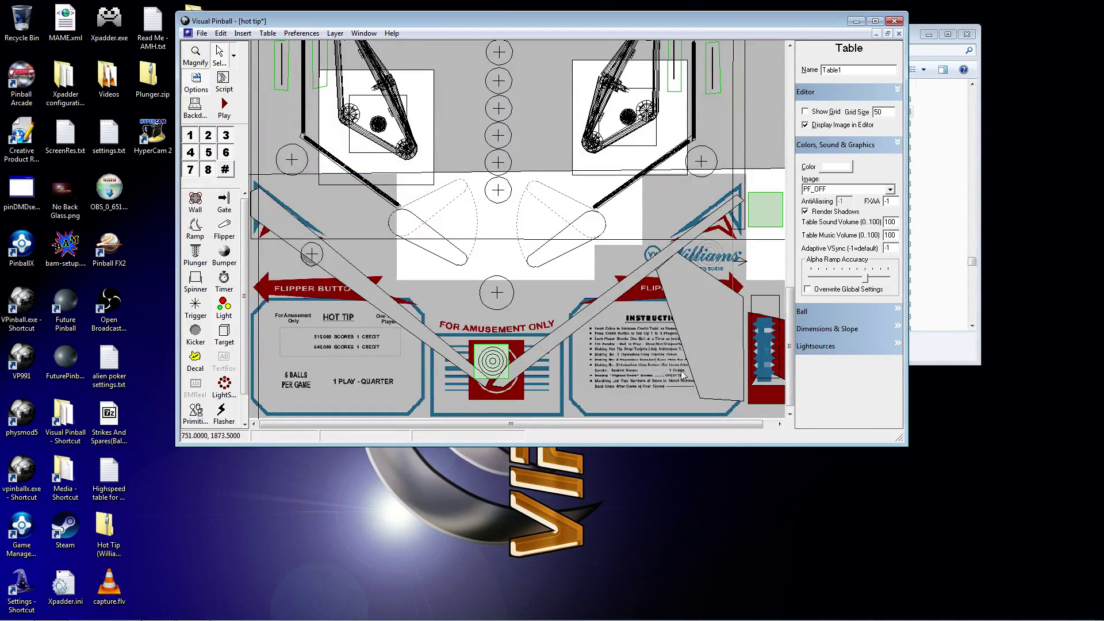
scroll(517, 230, up, 10)
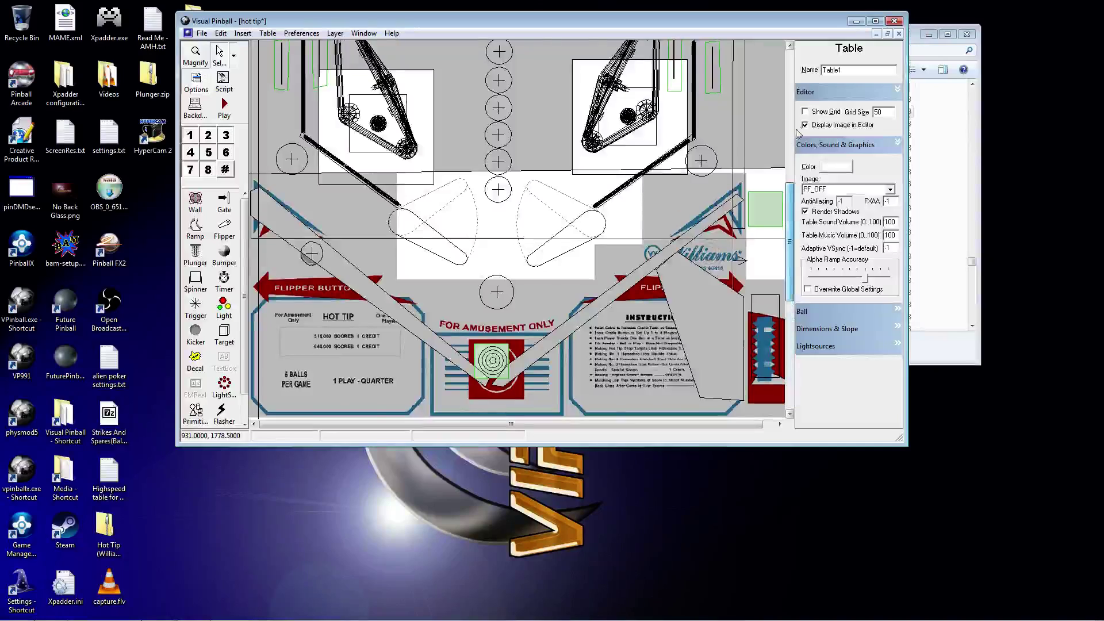
Step: Playtest the table with Wall68 removed by starting a game and playing with the flippers, and quit to the editor
click(224, 105)
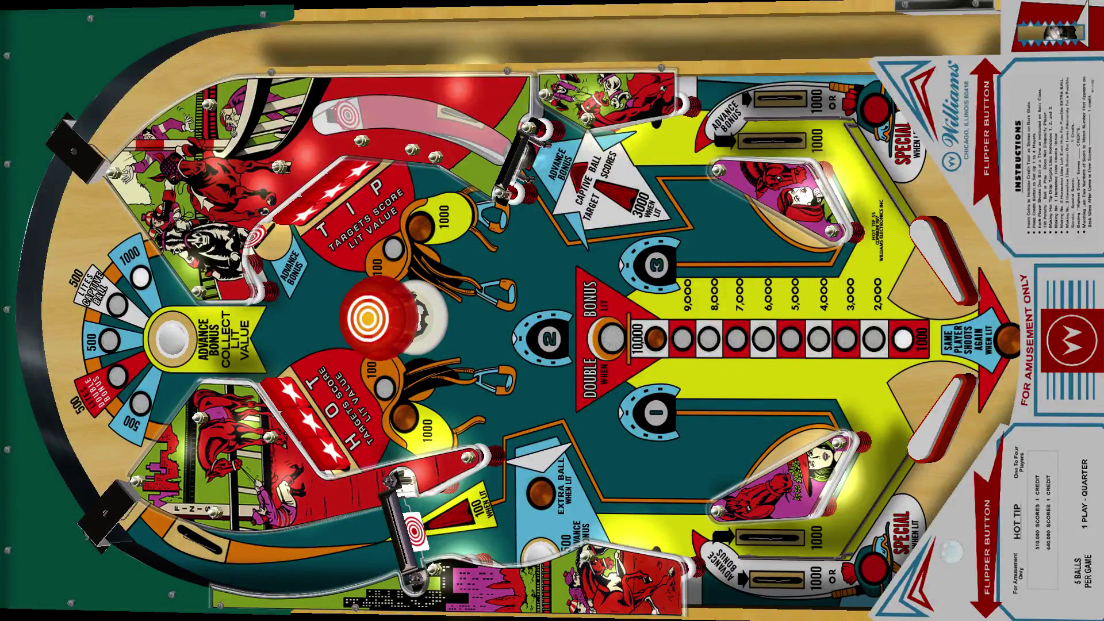
key(Return)
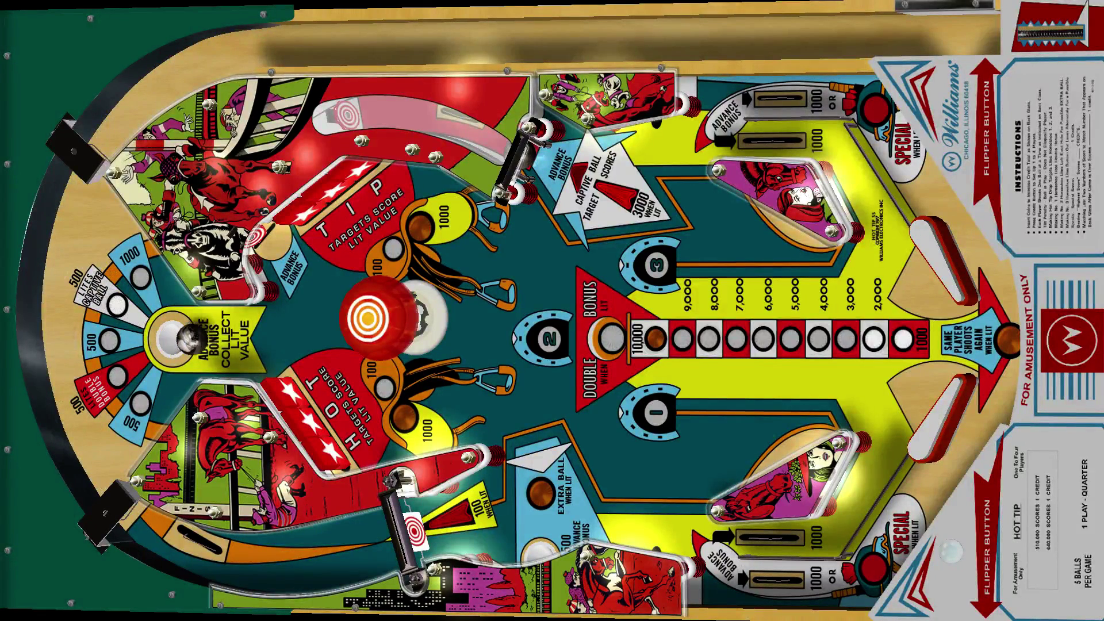
key(Shift_L)
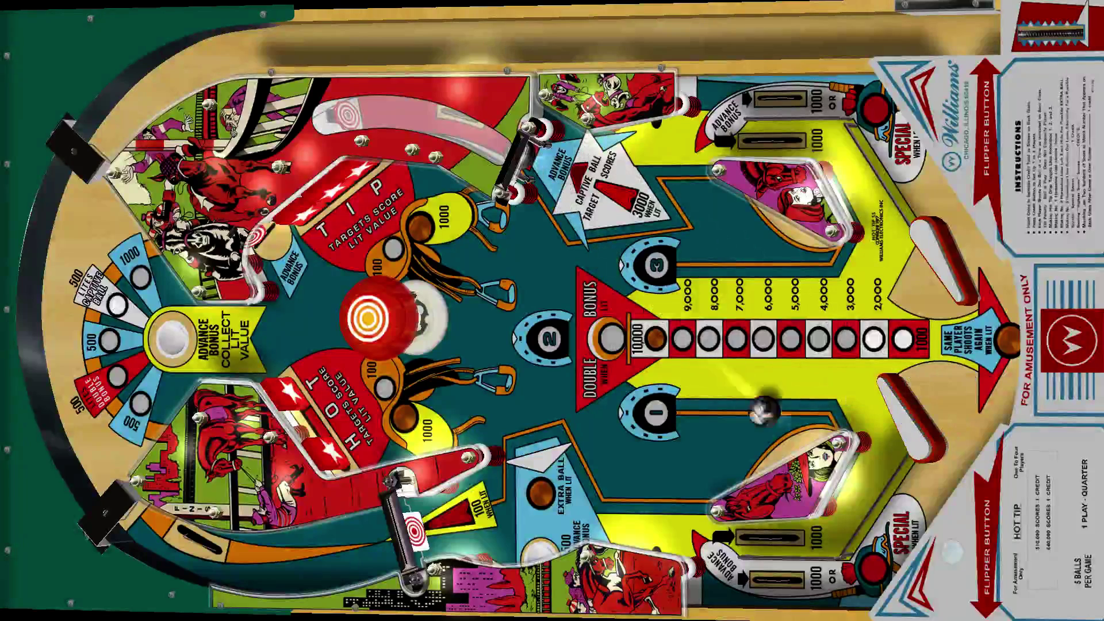
key(Shift_R)
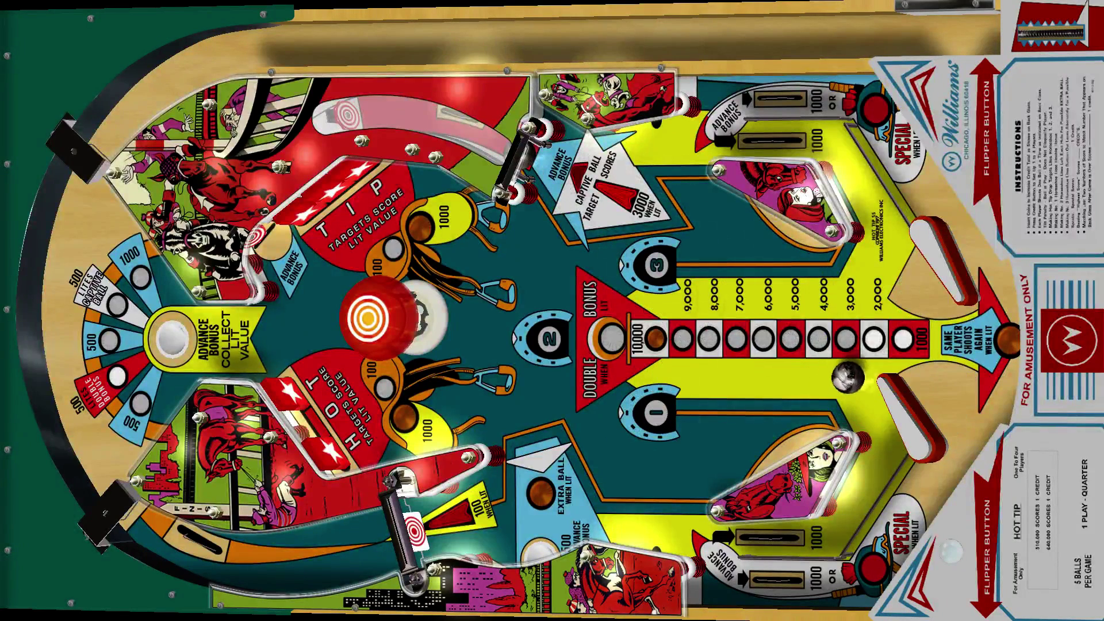
key(shift)
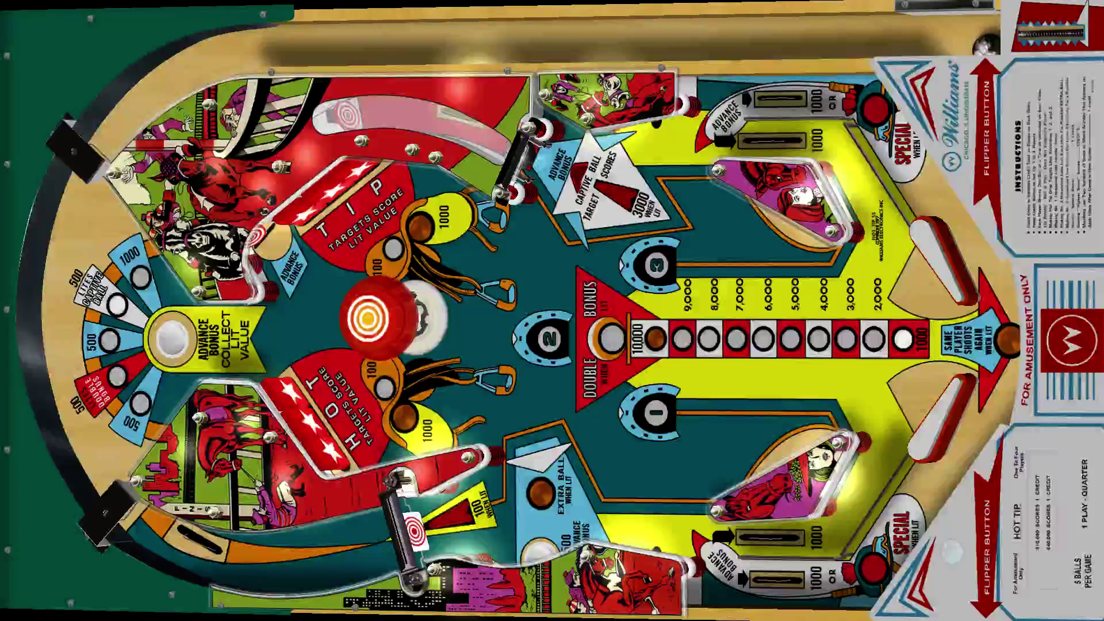
key(Return)
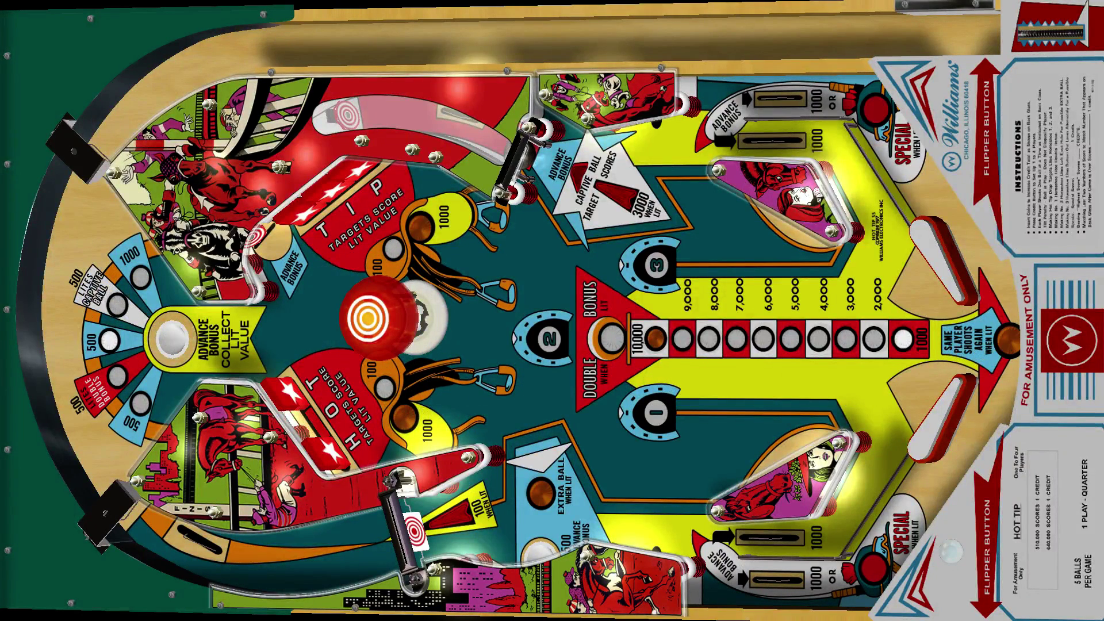
key(Escape)
key(q)
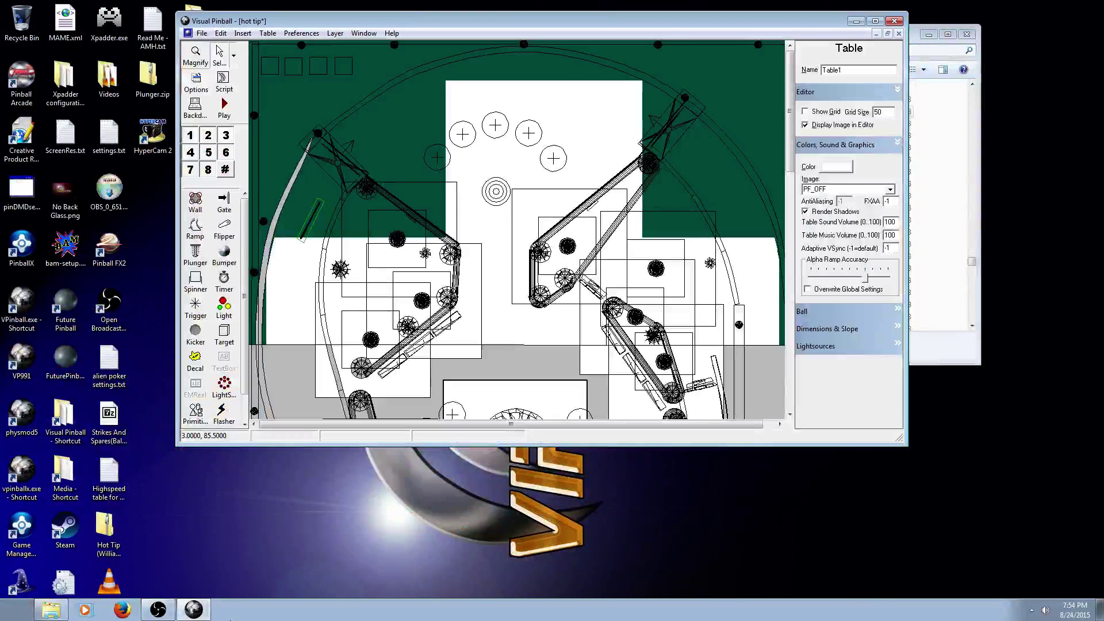
Step: Reopen the table script, change the last digit of the kick angle in Kicker1's InitSaucer line to 8, and close the script
click(223, 84)
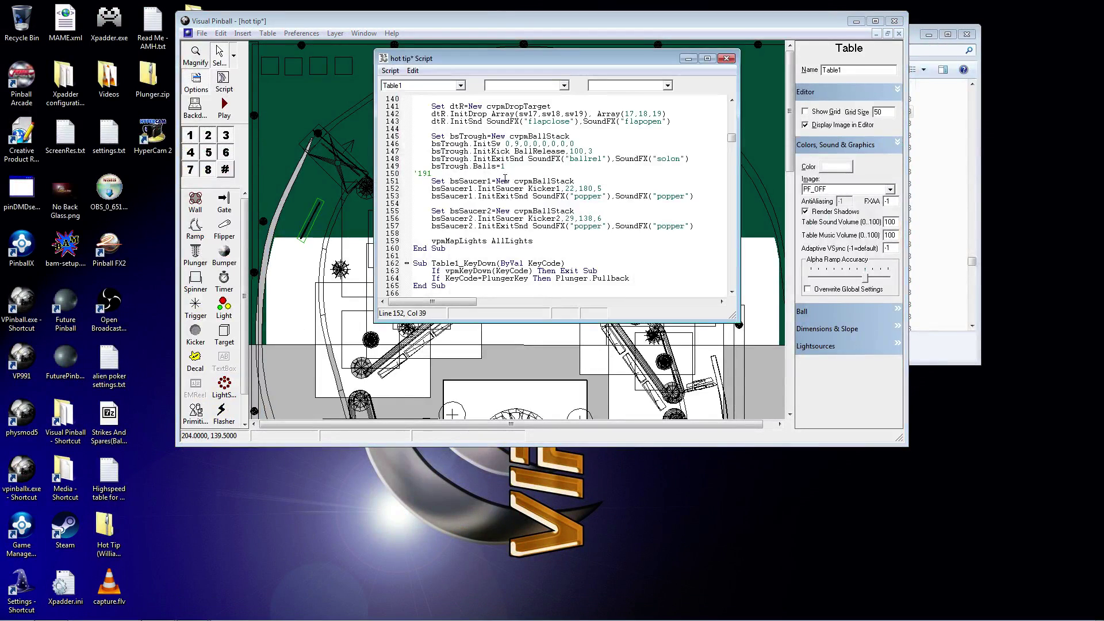
click(592, 188)
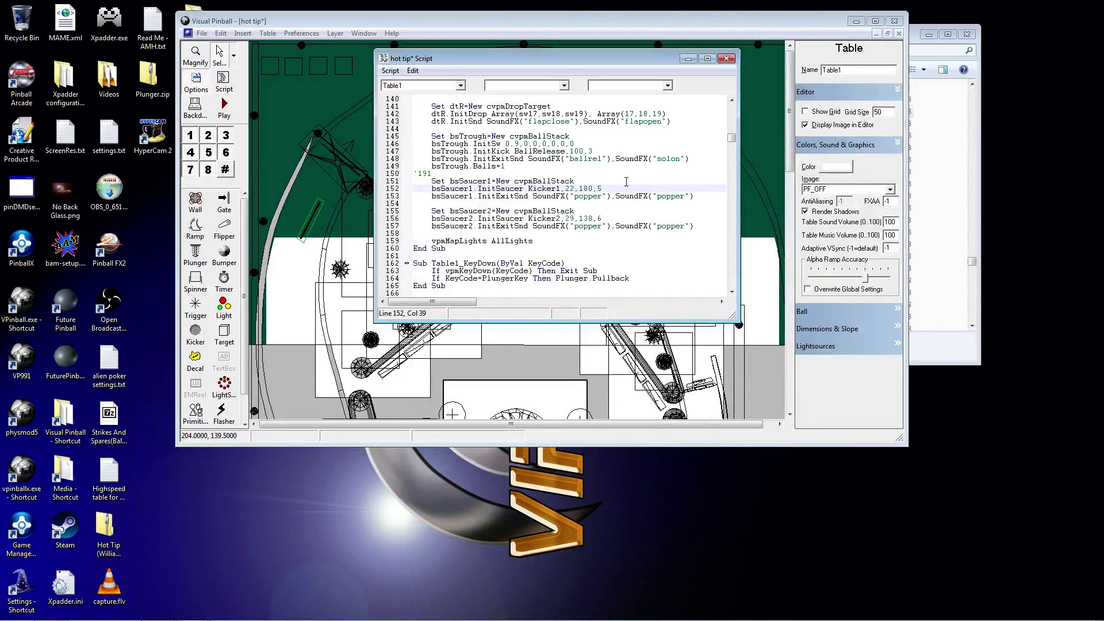
text(8)
click(726, 58)
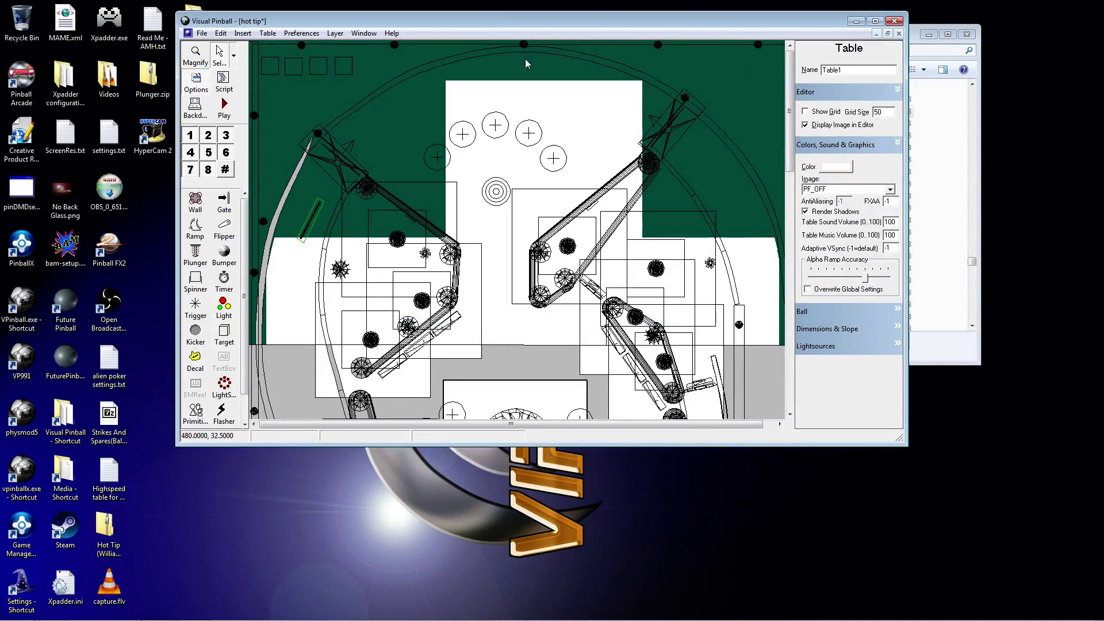
Step: Playtest the saucer's revised kick and the flipper response in a new game, and quit to the editor
click(224, 106)
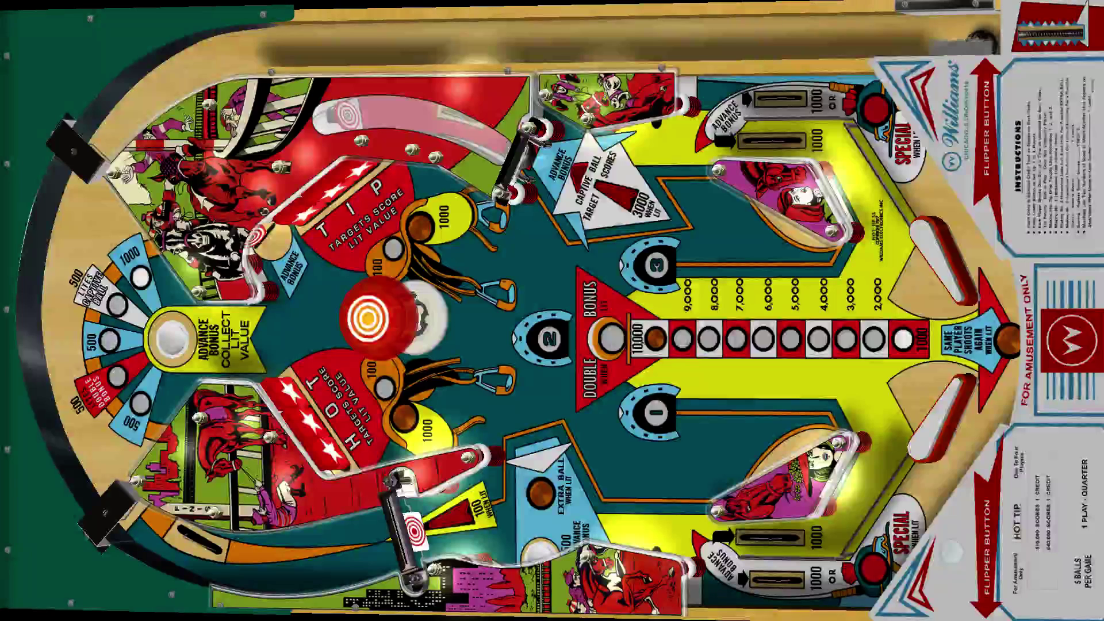
key(Return)
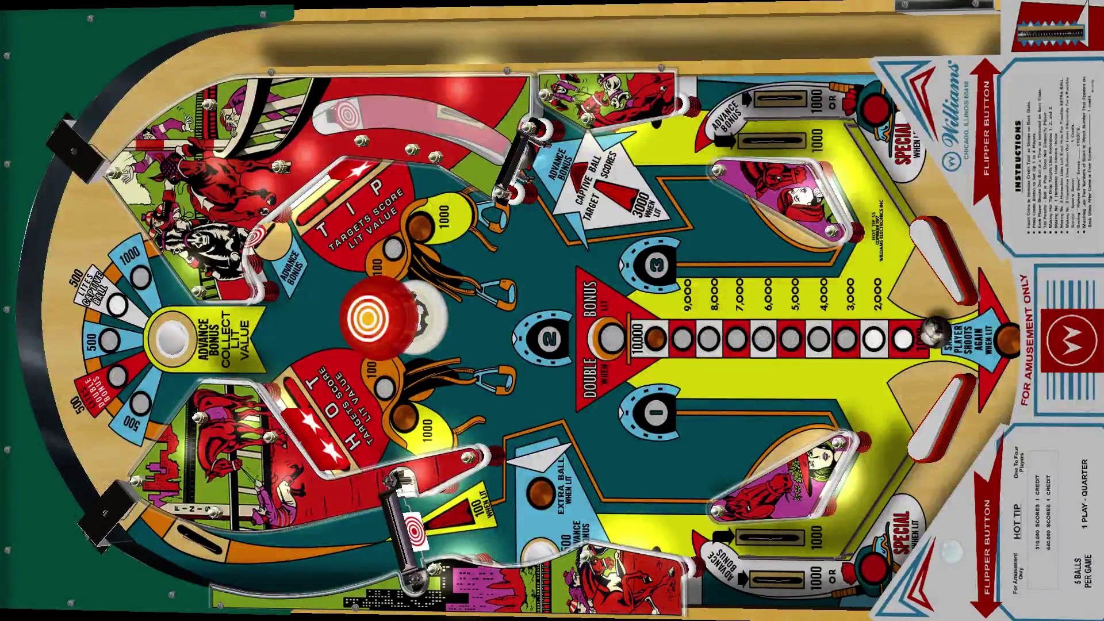
key(Shift_R)
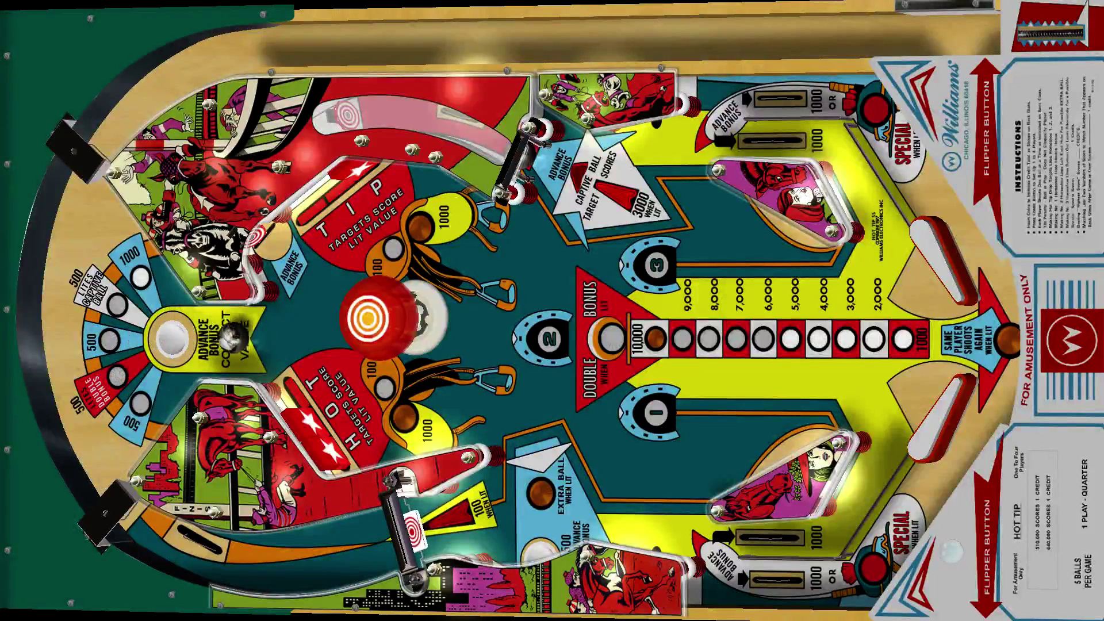
key(Shift_L)
key(Shift_L)
key(Shift_R)
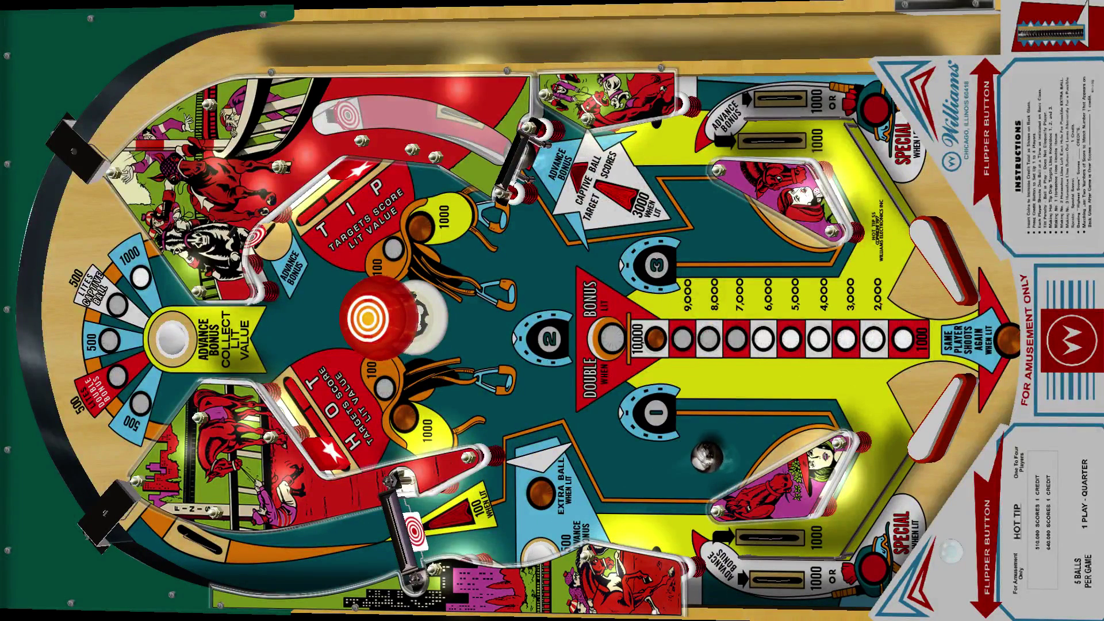
key(Shift_L)
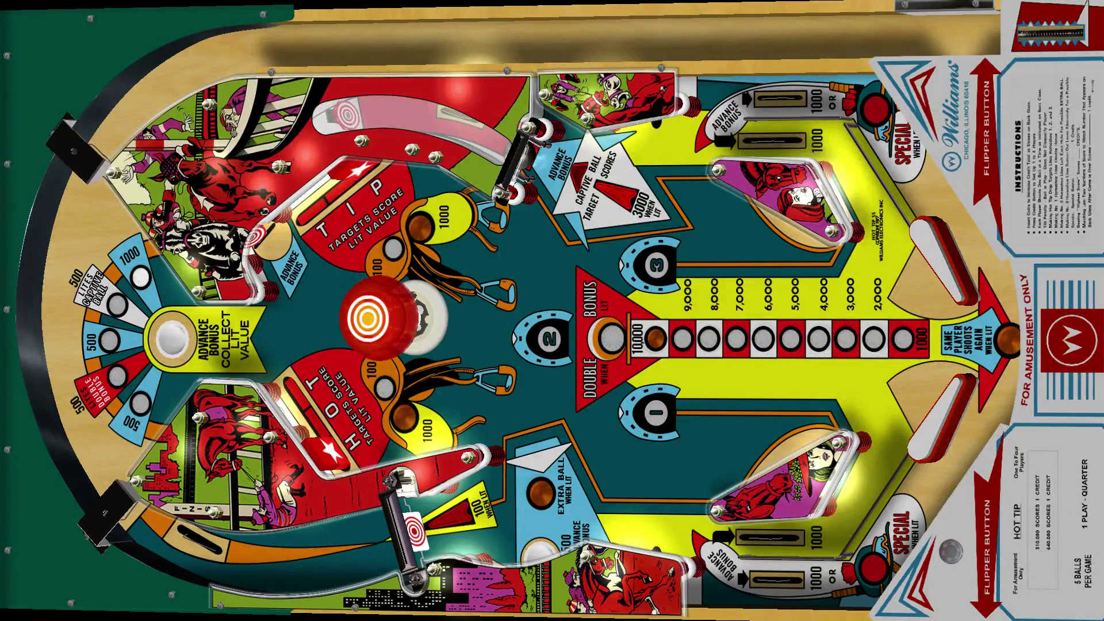
key(Escape)
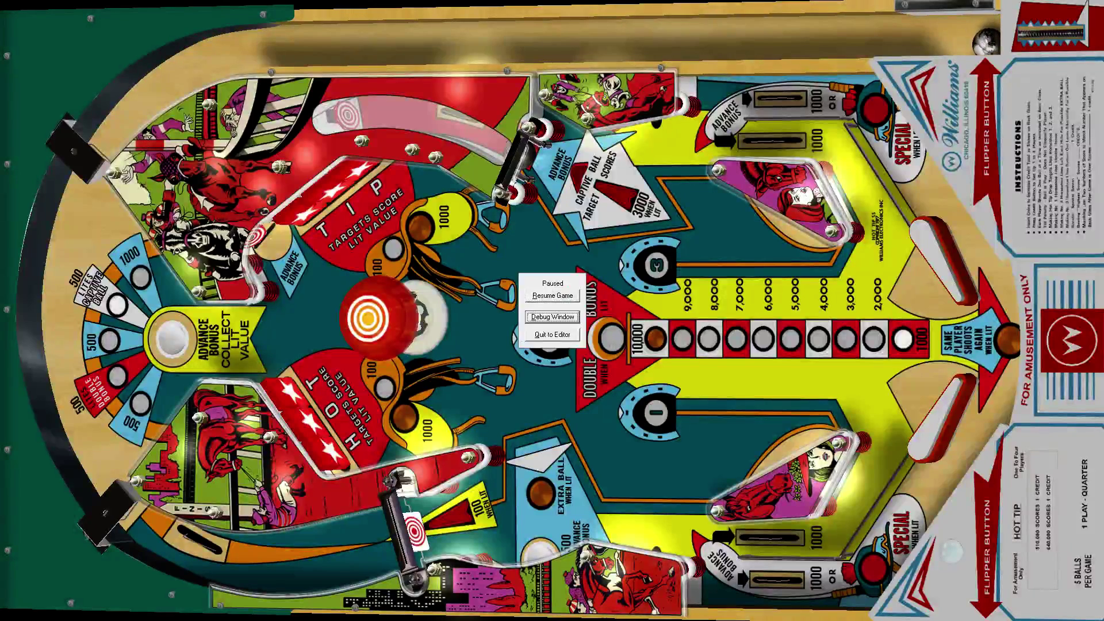
key(Down)
key(Down)
key(Return)
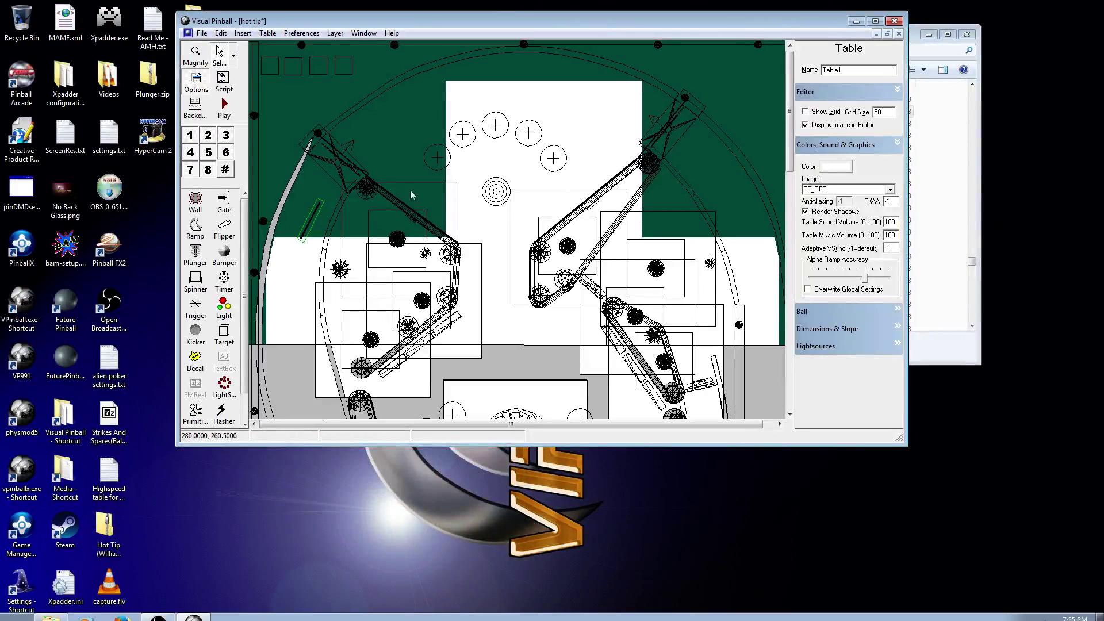
Step: Find LeftFlipper and RightFlipper in the table's element search and select both together
click(195, 55)
right_click(331, 123)
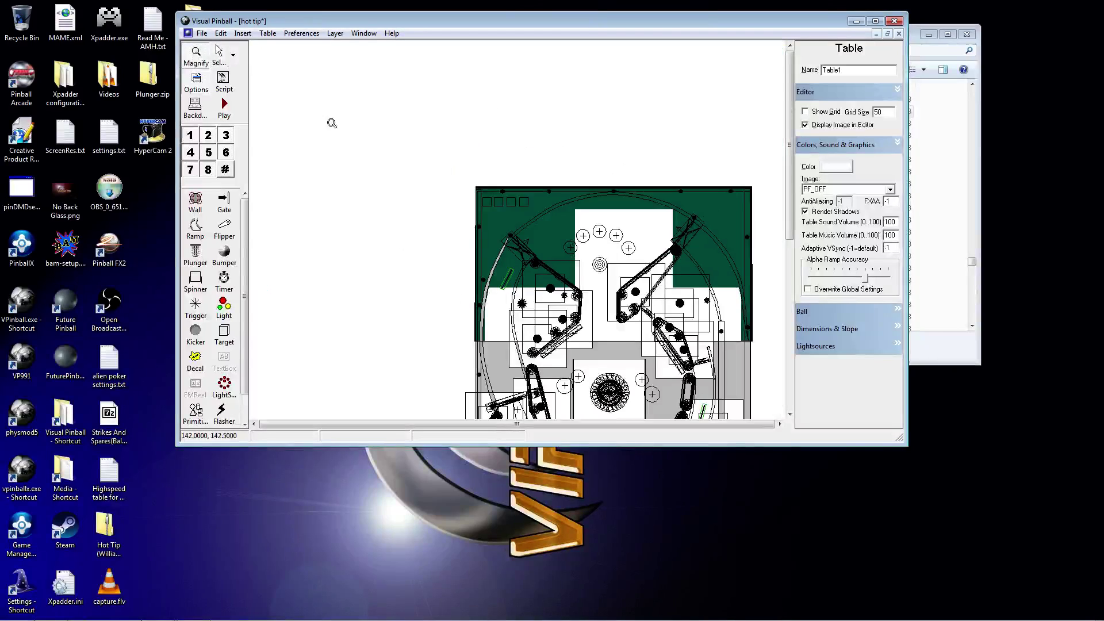
click(219, 55)
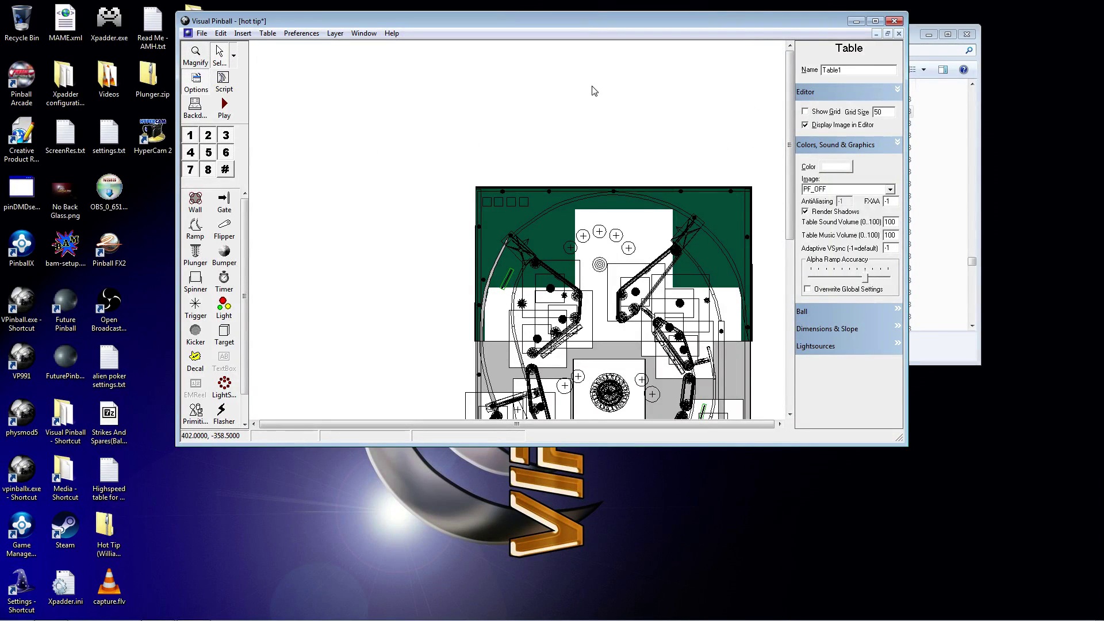
click(221, 34)
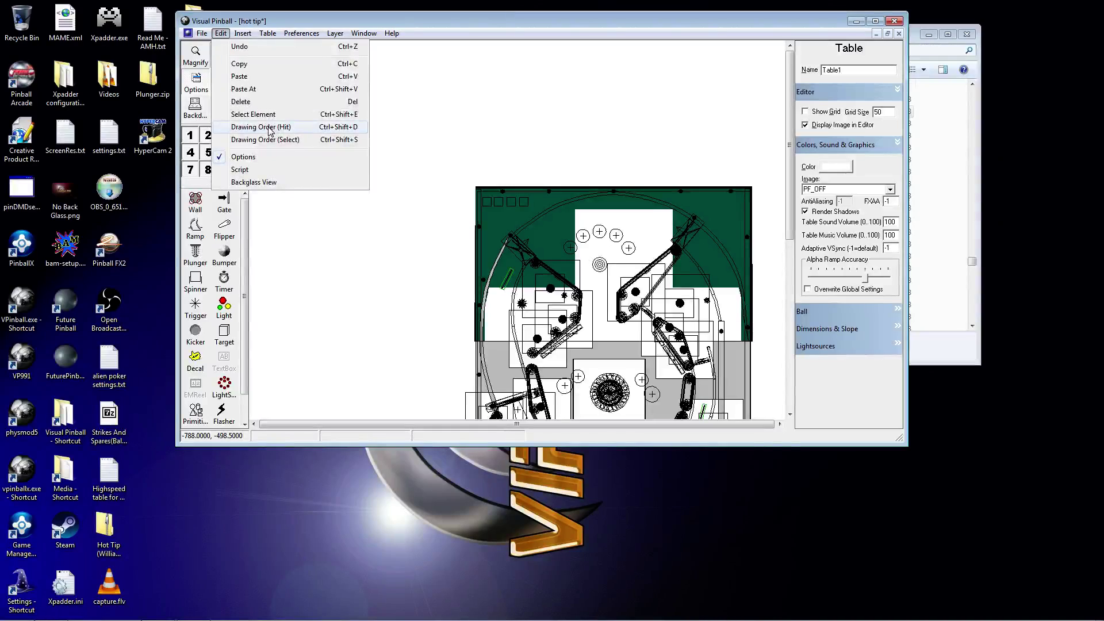
click(268, 115)
click(223, 119)
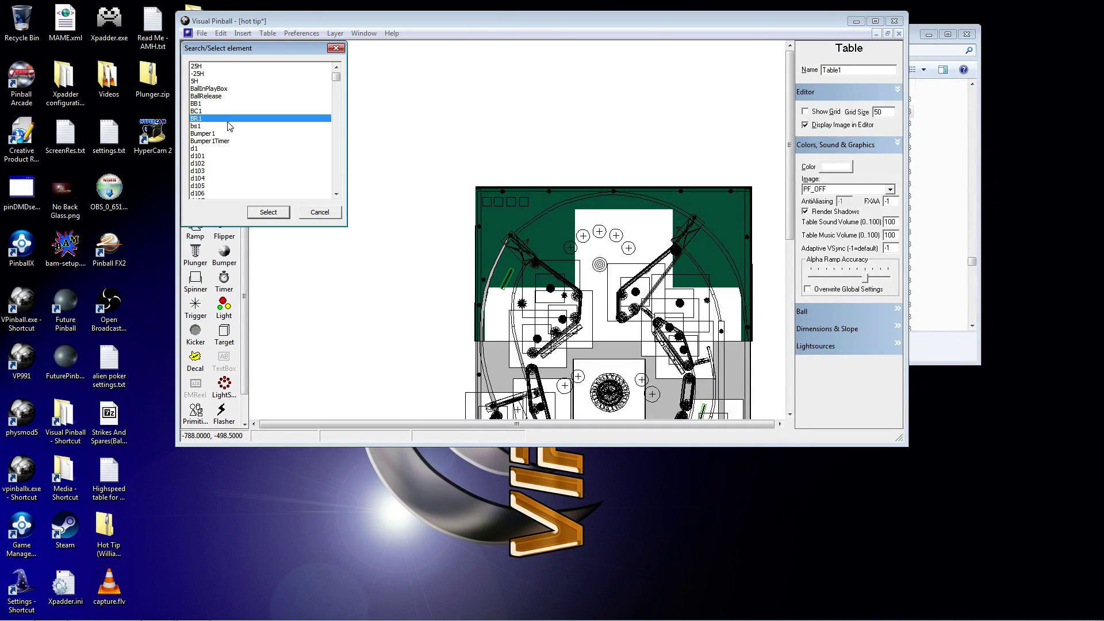
text(le)
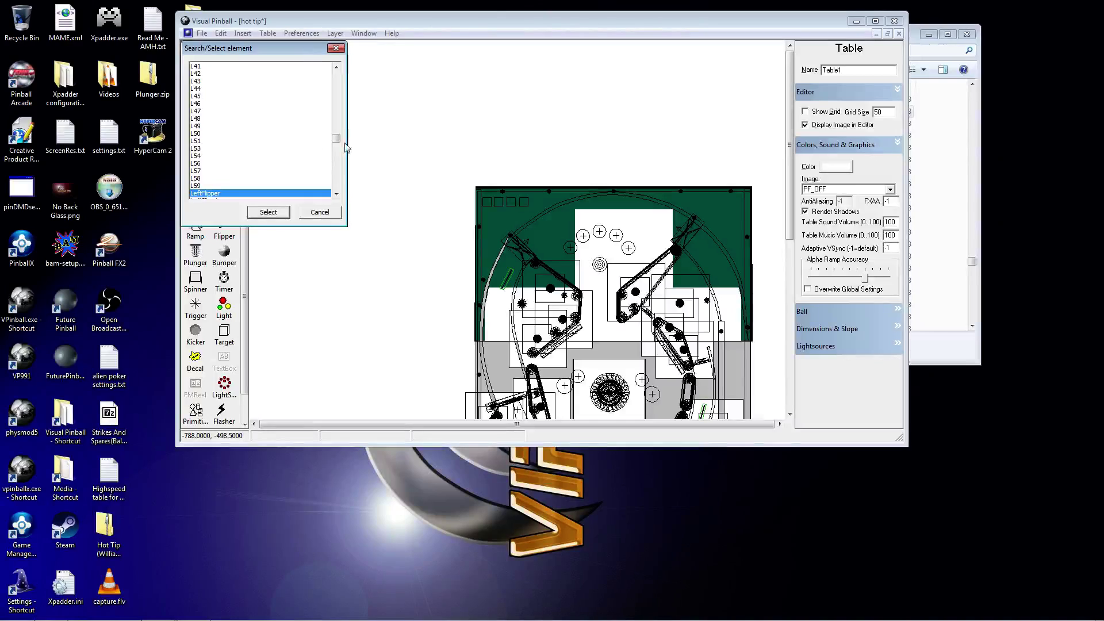
drag(336, 138, 341, 169)
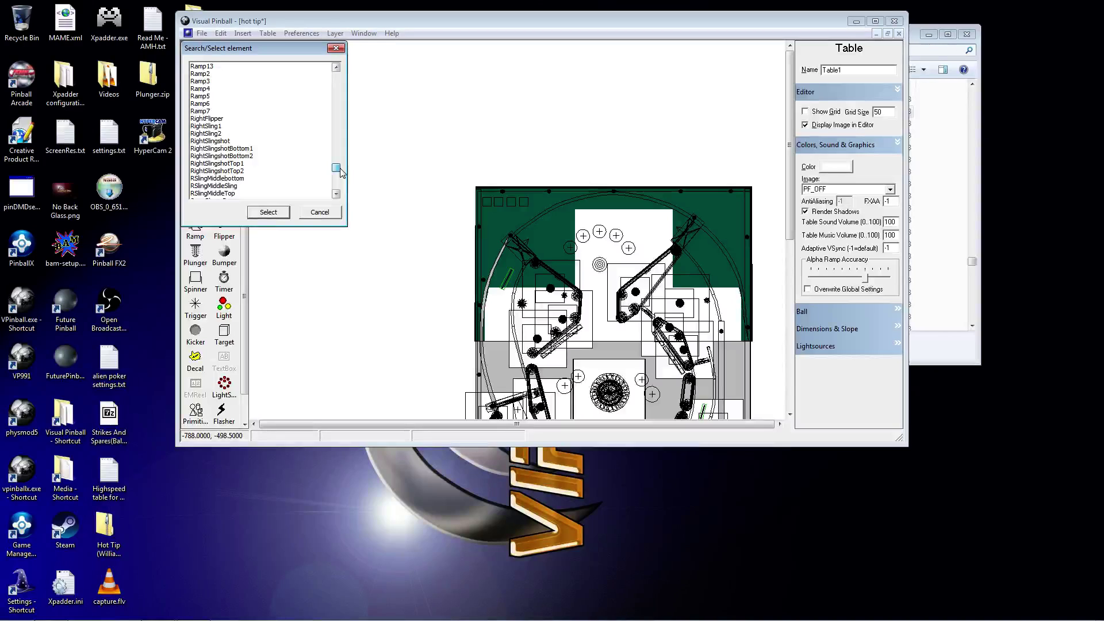
click(223, 122)
click(267, 211)
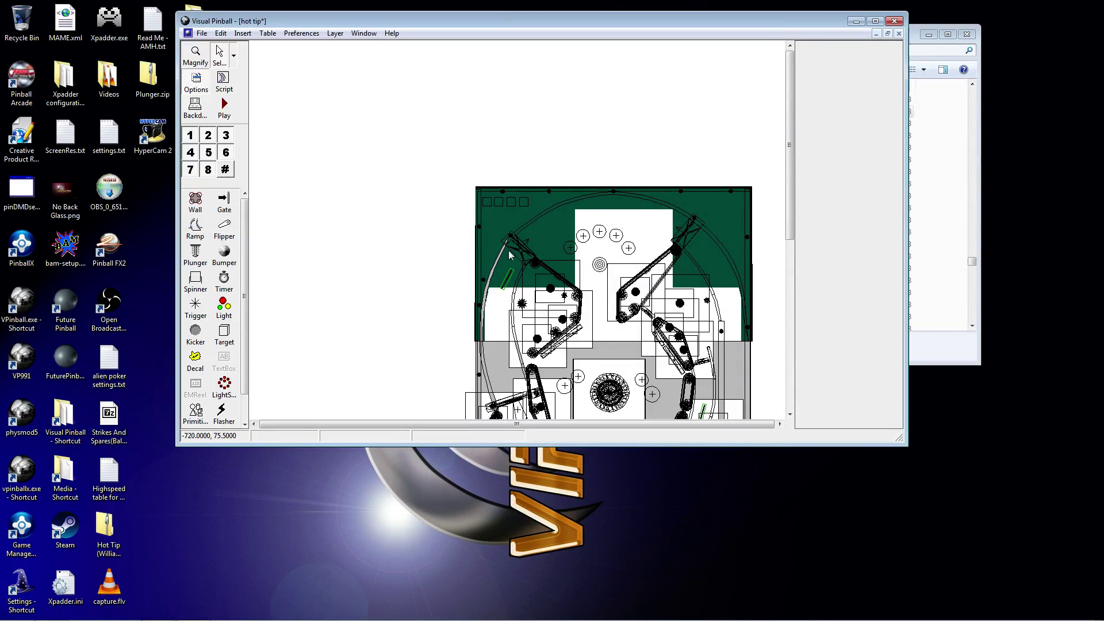
Step: Set the physics of both flippers to Speed 0.25, Strength 0.4 and Elasticity 0.55
click(896, 246)
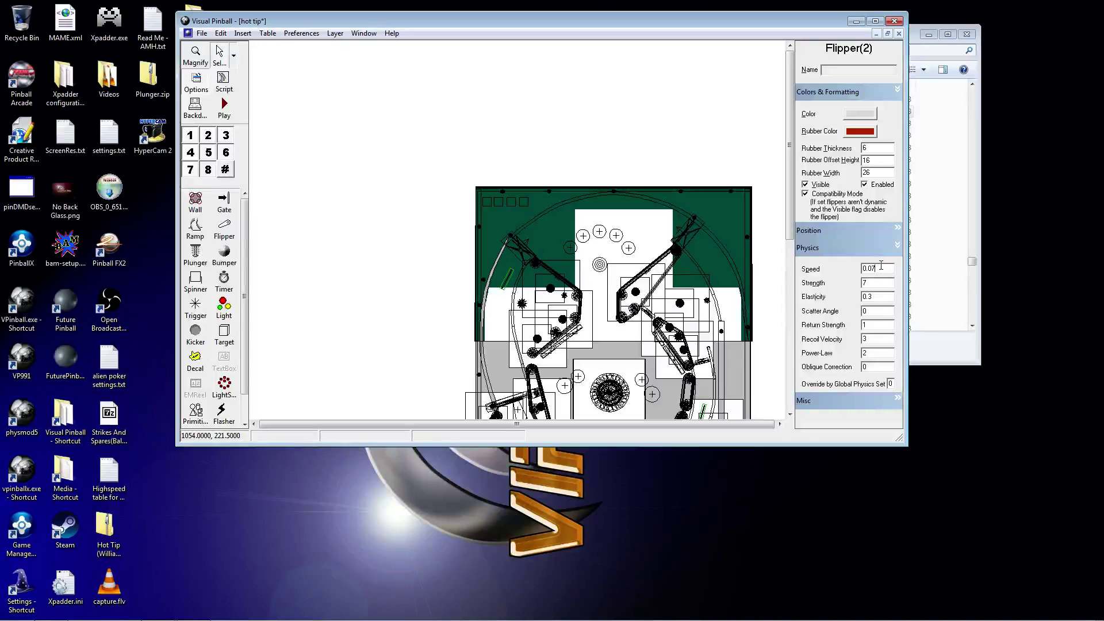
click(880, 269)
key(BackSpace)
key(BackSpace)
text(2)
click(870, 285)
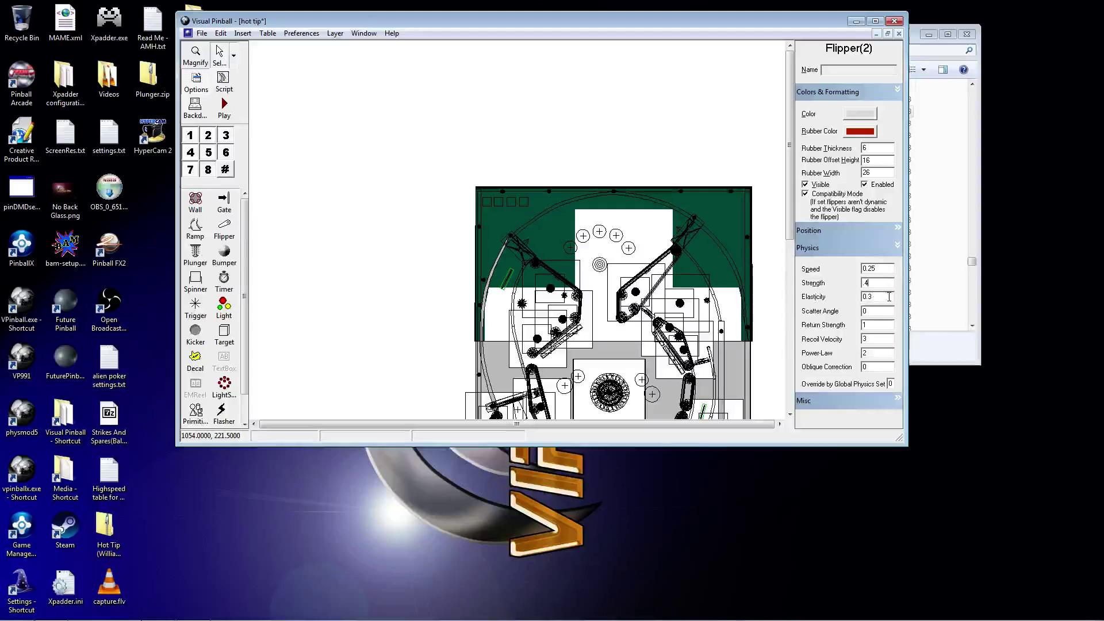
click(881, 295)
key(BackSpace)
text(55)
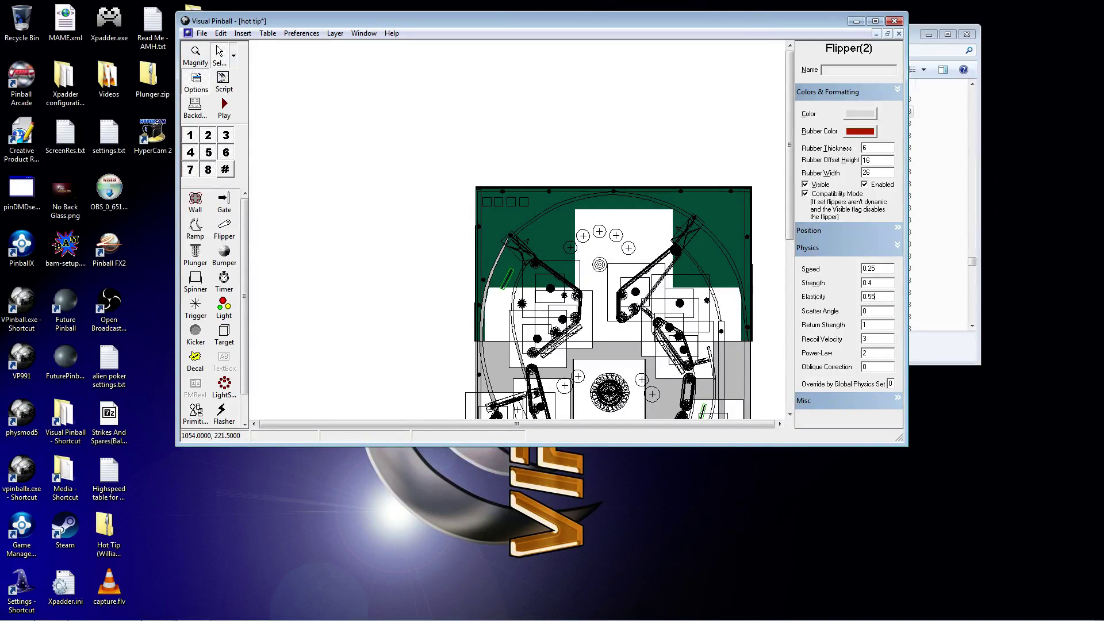
Step: Set both flippers' Return Strength to .07, edit their Recoil Velocity, and deselect the flippers
click(872, 311)
click(880, 339)
click(879, 324)
text(.07)
click(871, 339)
key(BackSpace)
key(BackSpace)
click(359, 179)
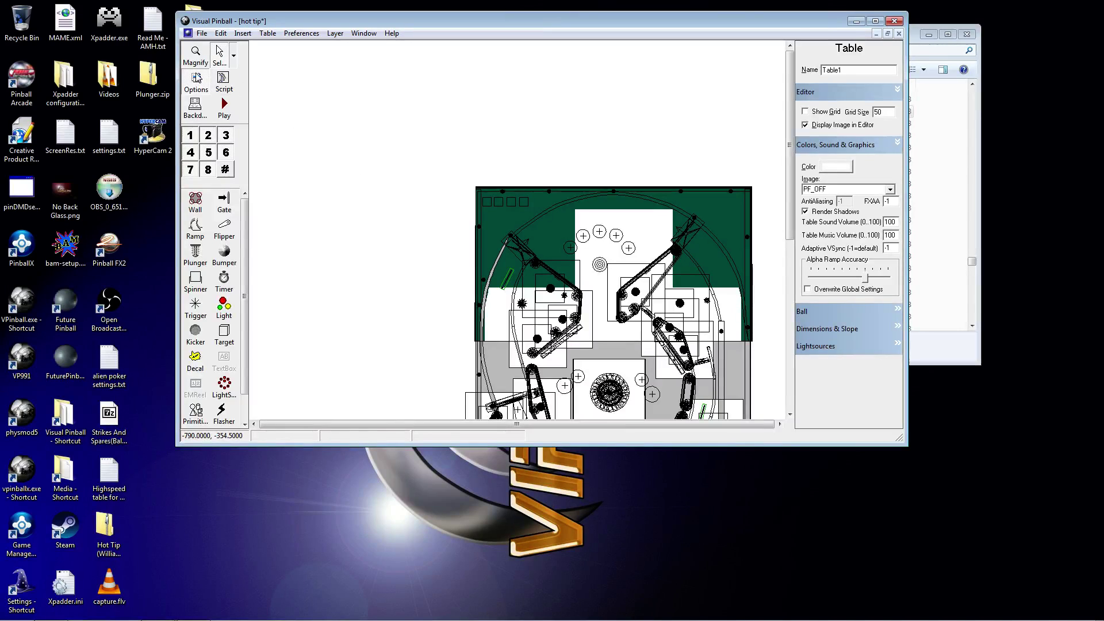
Step: Examine the backdrop's Physics & Graphics settings, such as gravity and friction, and return to the playfield view
click(195, 106)
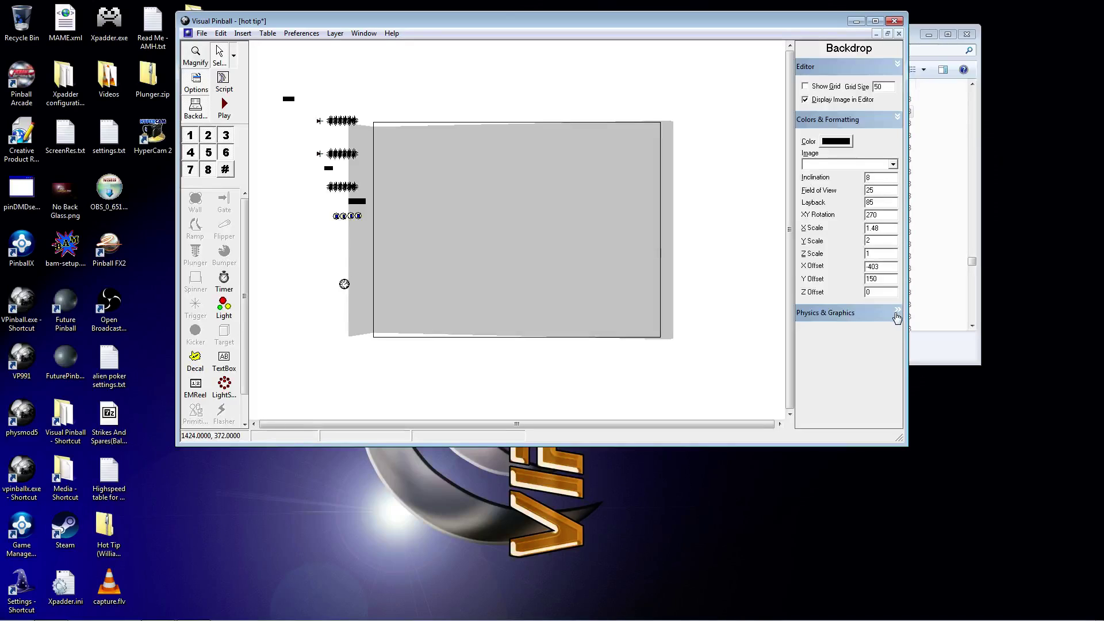
click(894, 315)
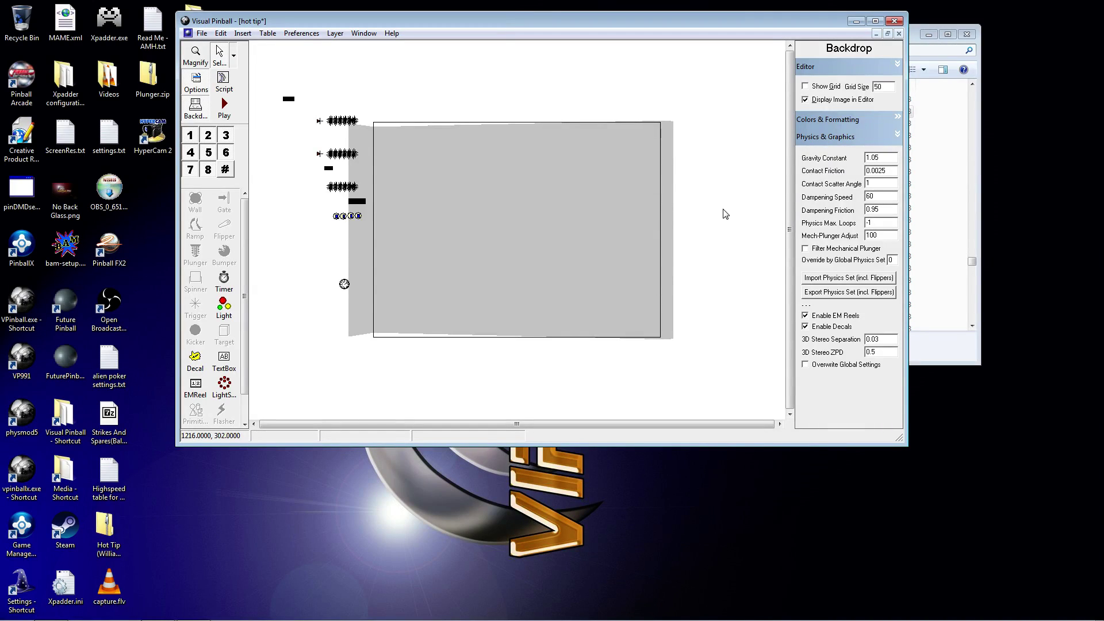
click(198, 109)
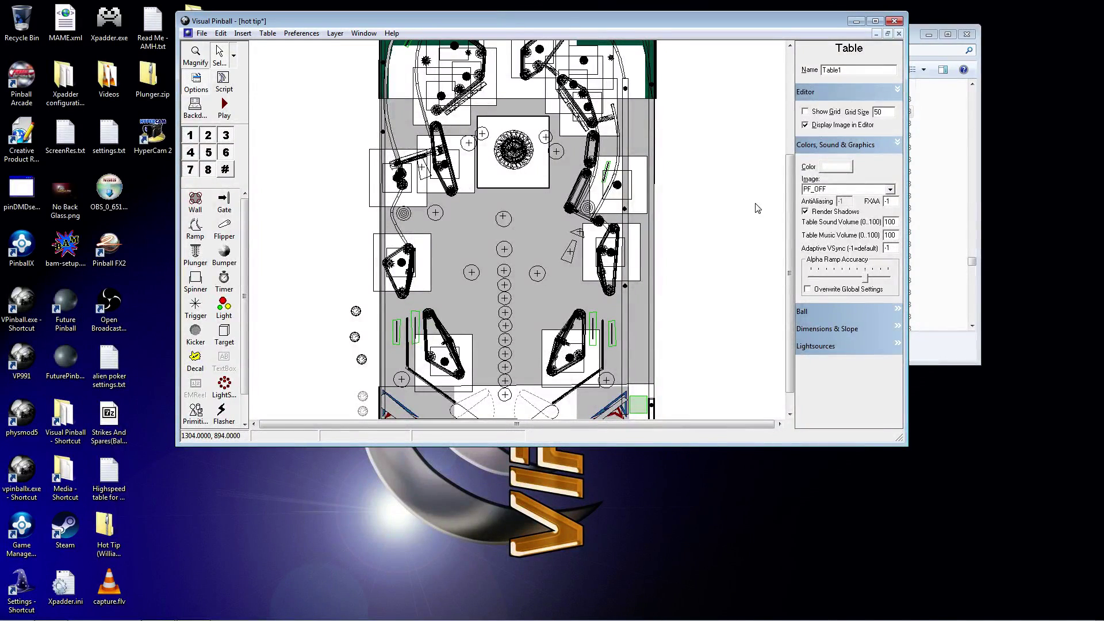
Step: Find the LeftFlipper element at the lower playfield with the element search and select it
scroll(757, 208, down, 5)
scroll(758, 209, up, 2)
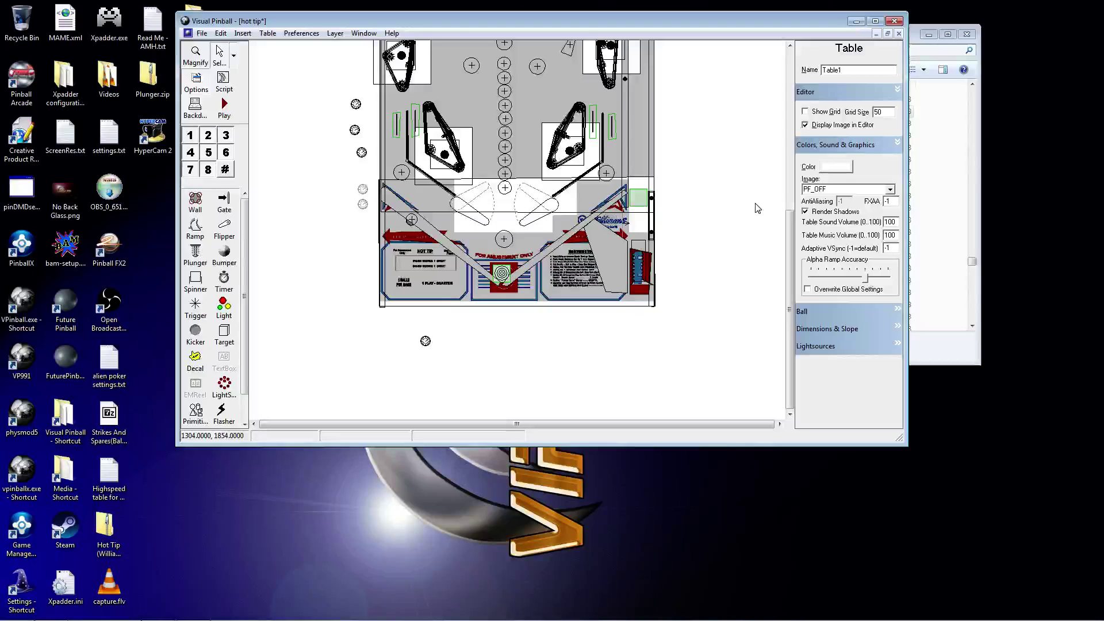
scroll(757, 208, up, 1)
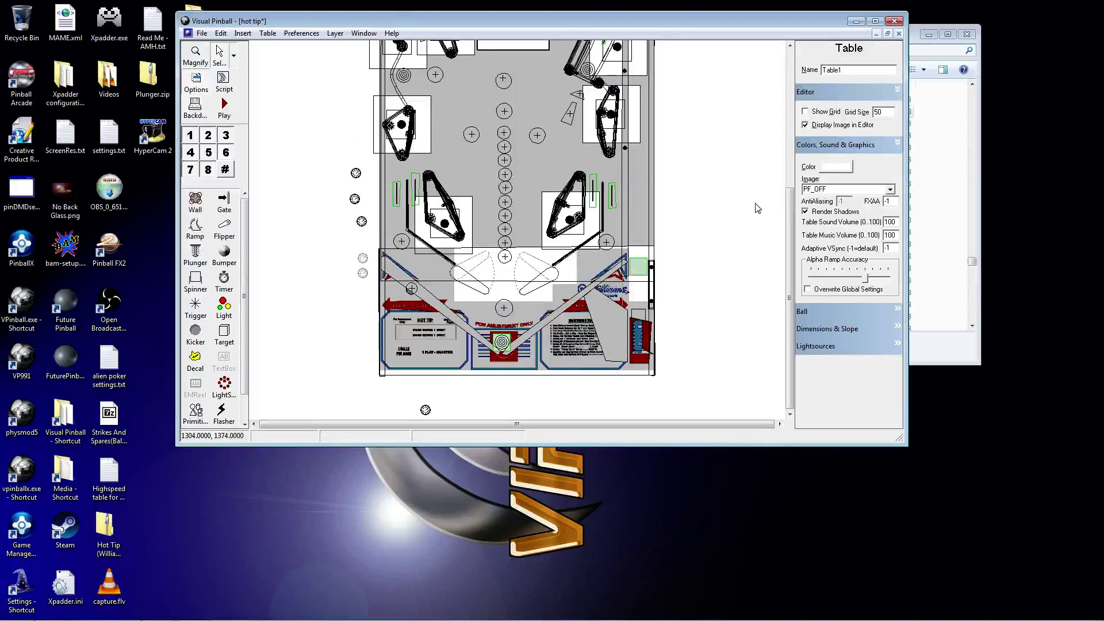
click(221, 33)
click(253, 114)
click(253, 126)
text(le)
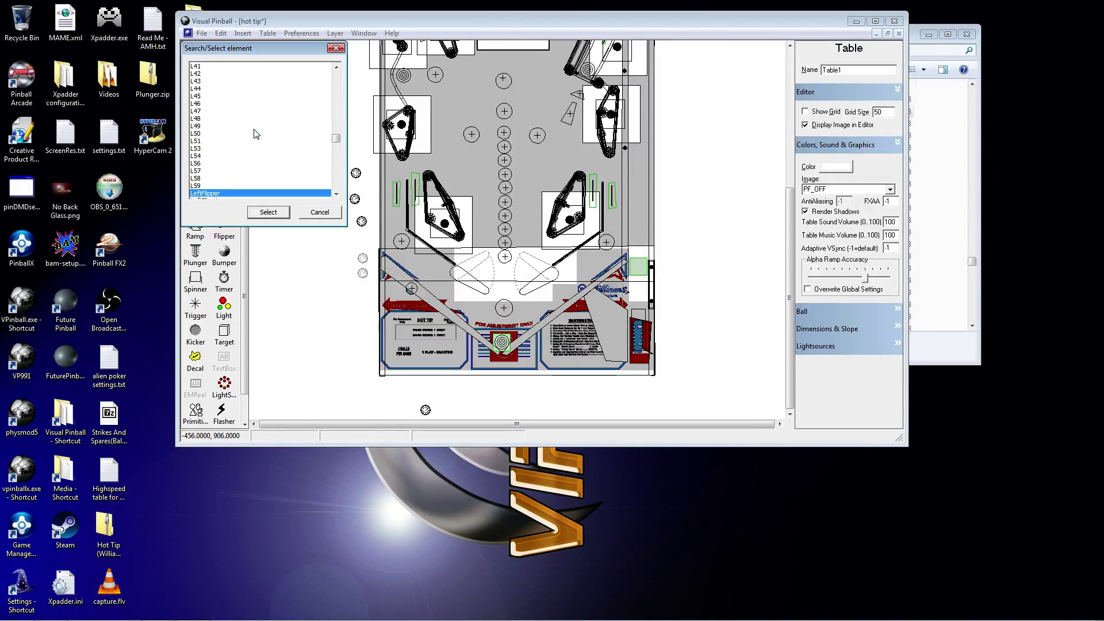
key(Return)
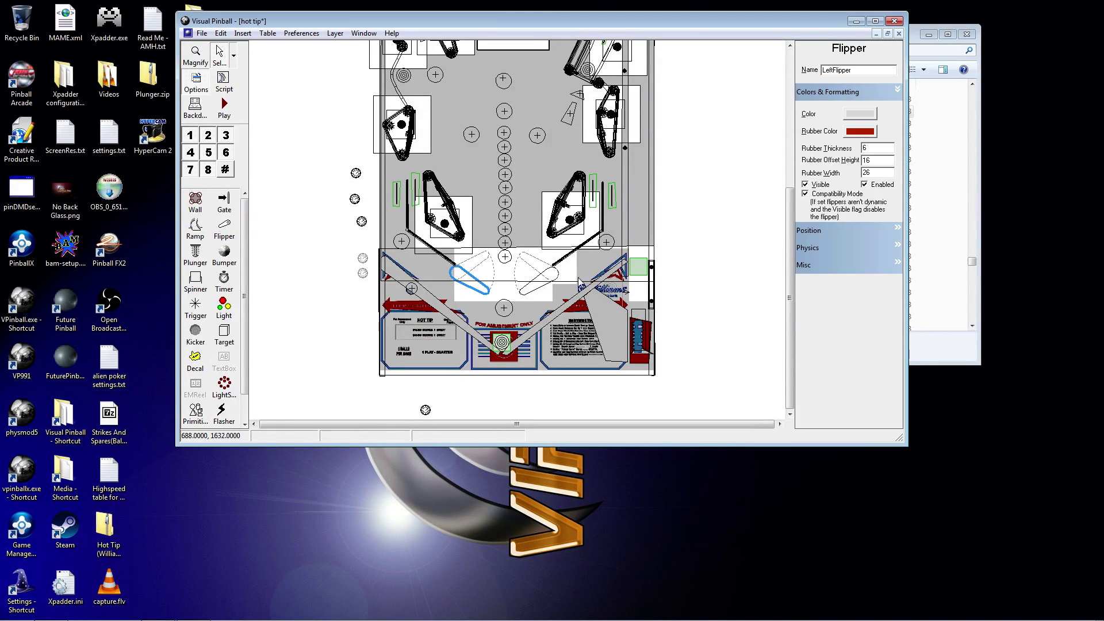
Step: Open LeftFlipper's position settings, try several End Angle values, settle on 68, and deselect the flipper
click(897, 230)
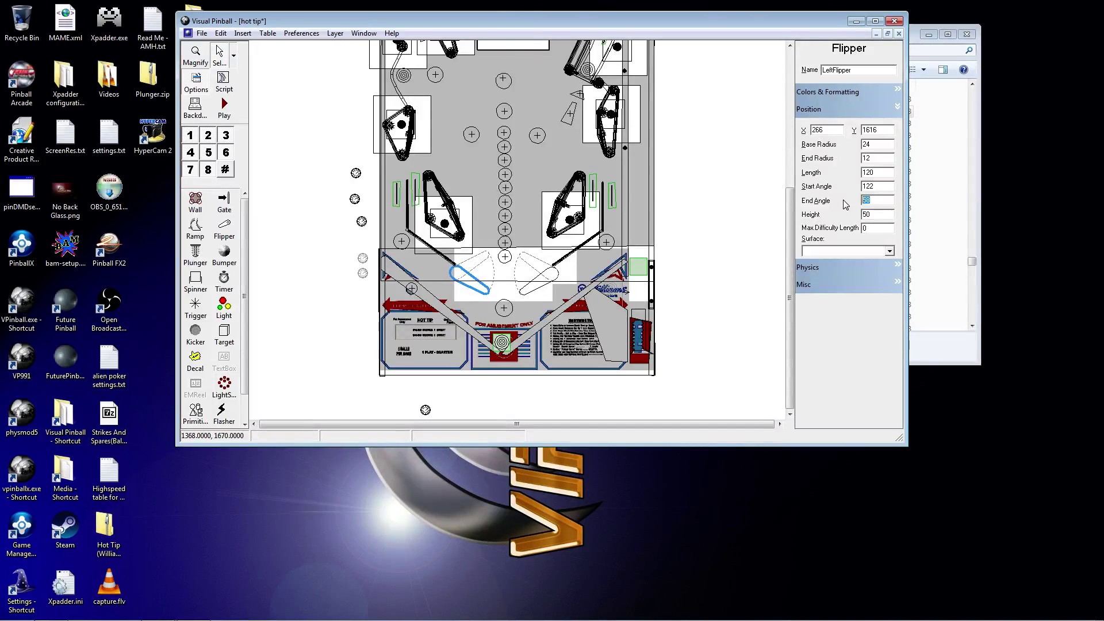
text(45)
key(Return)
text(58)
key(shift+Tab)
text(65)
click(883, 185)
click(879, 198)
text(68)
click(879, 186)
click(736, 202)
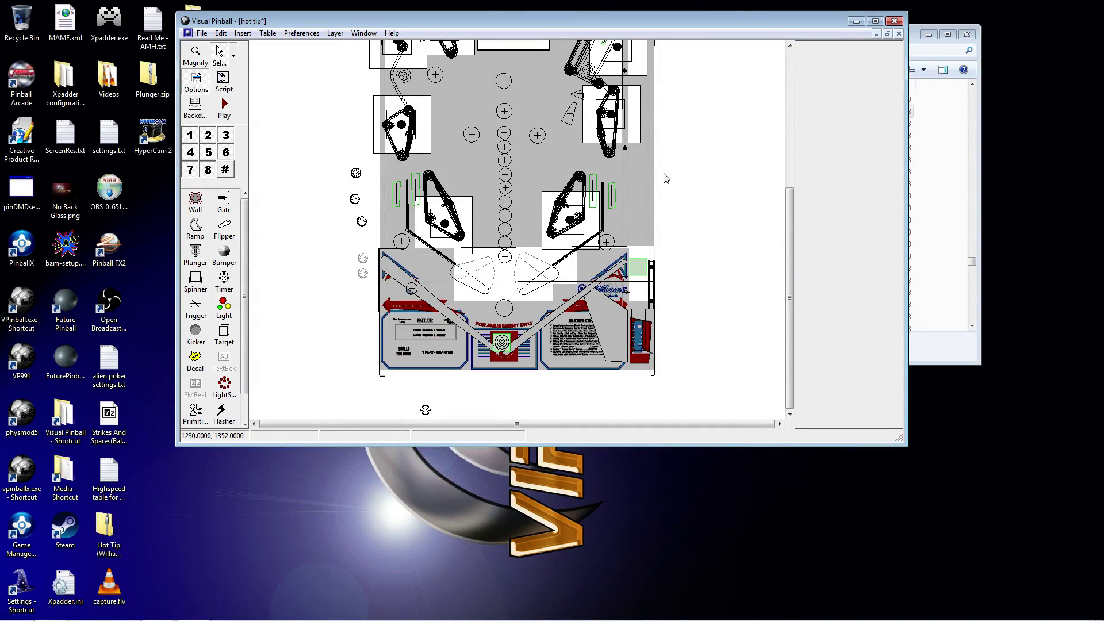
Step: Select RightFlipper with the element search and set its End Angle to 292 in the position settings
click(220, 34)
click(271, 115)
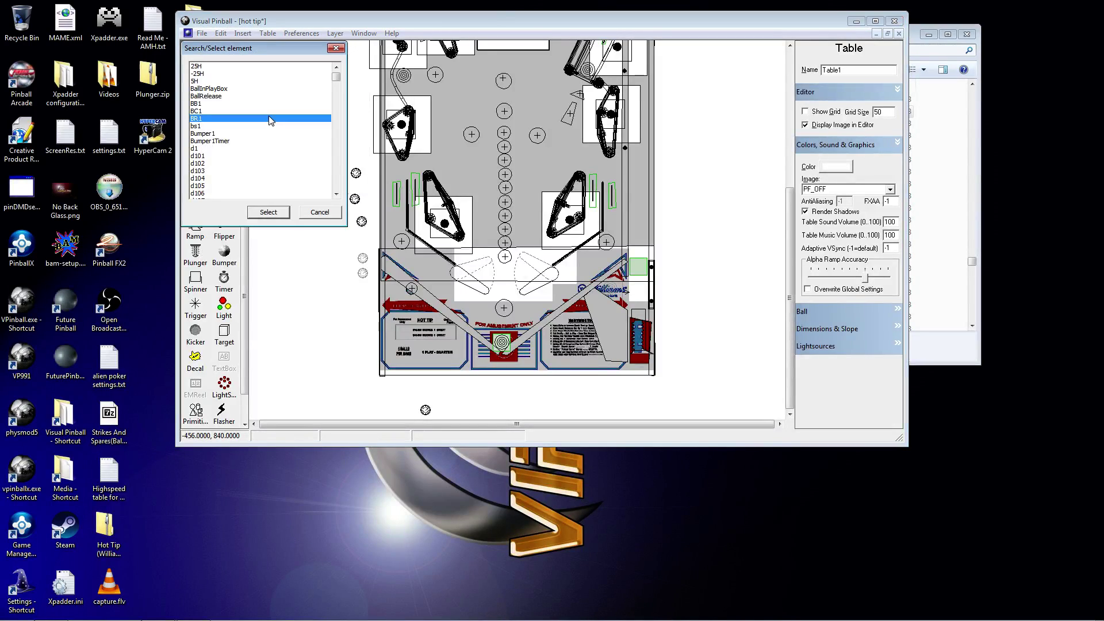
text(ri)
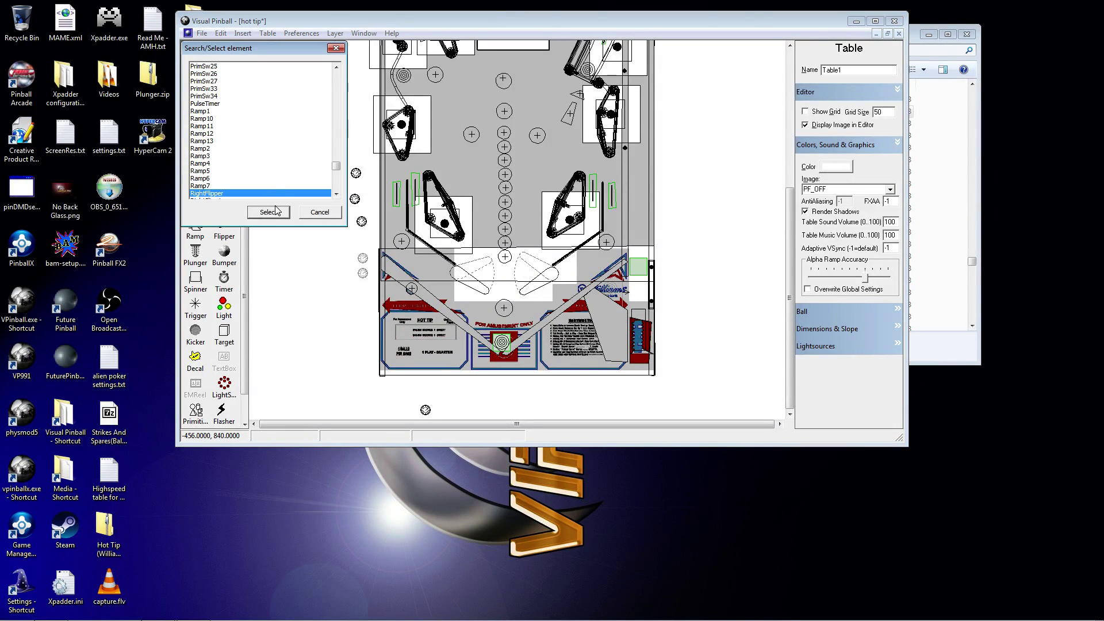
click(269, 212)
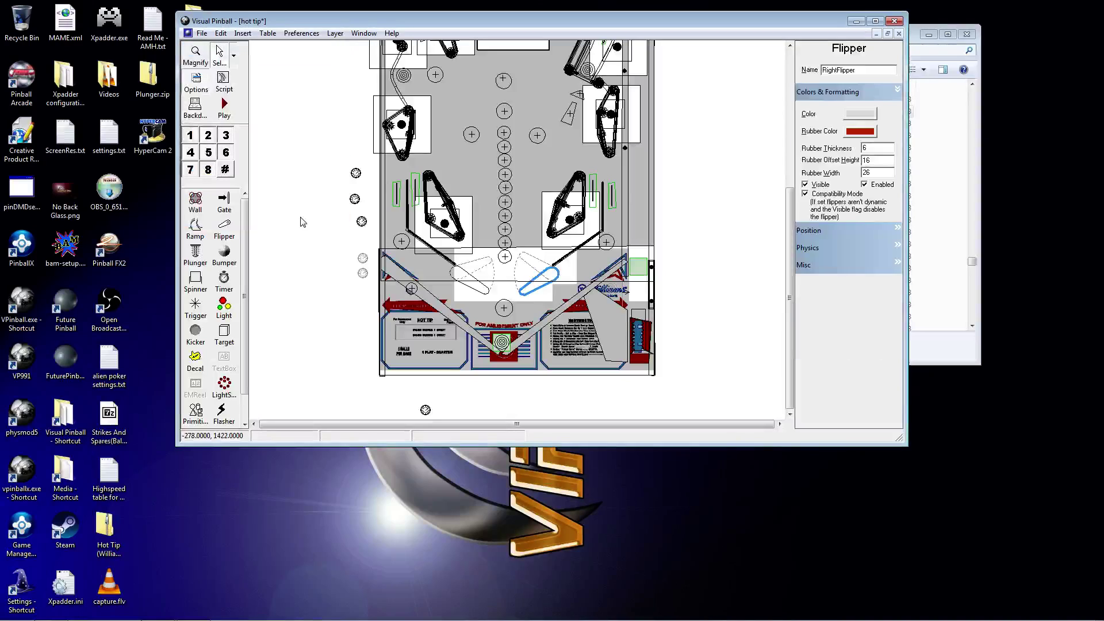
click(895, 230)
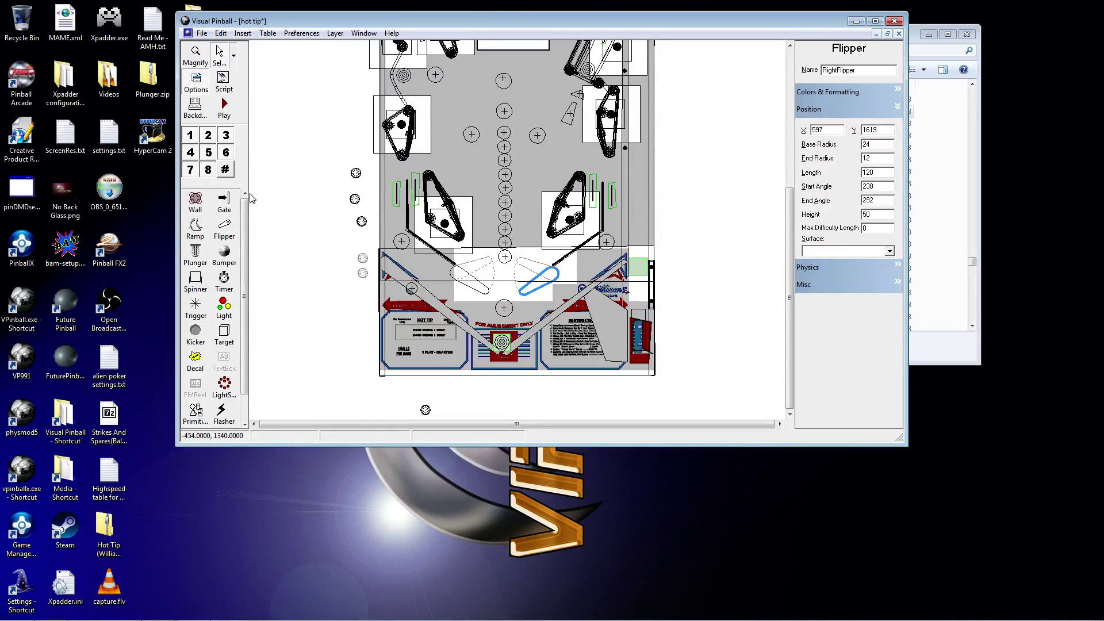
Step: Start a playtest of the table, launch the ball and test shots with both flippers
click(225, 109)
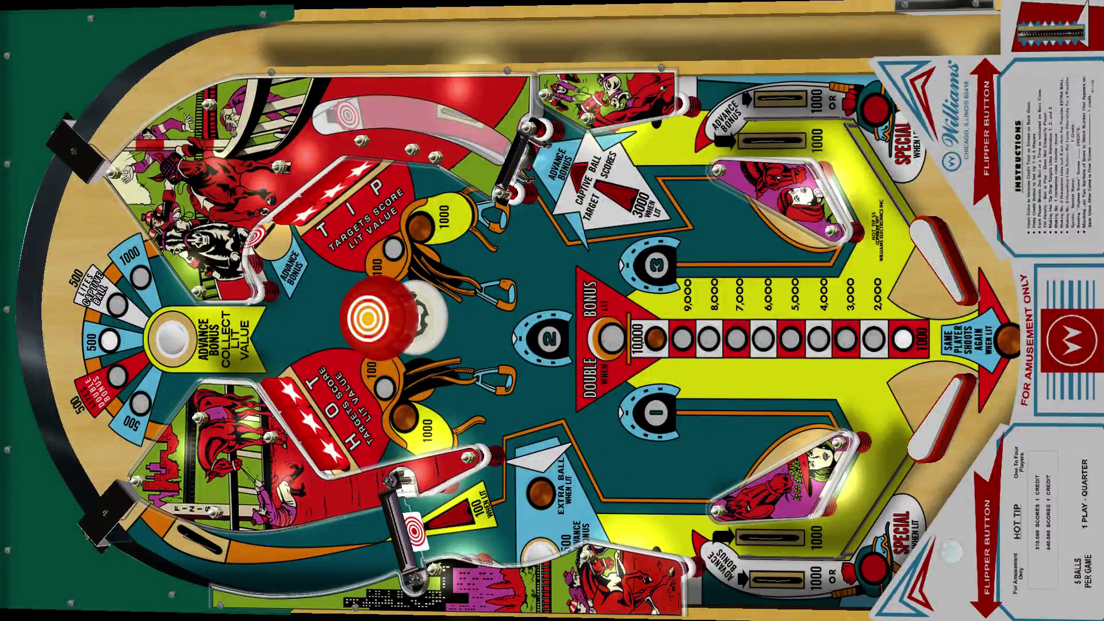
key(1)
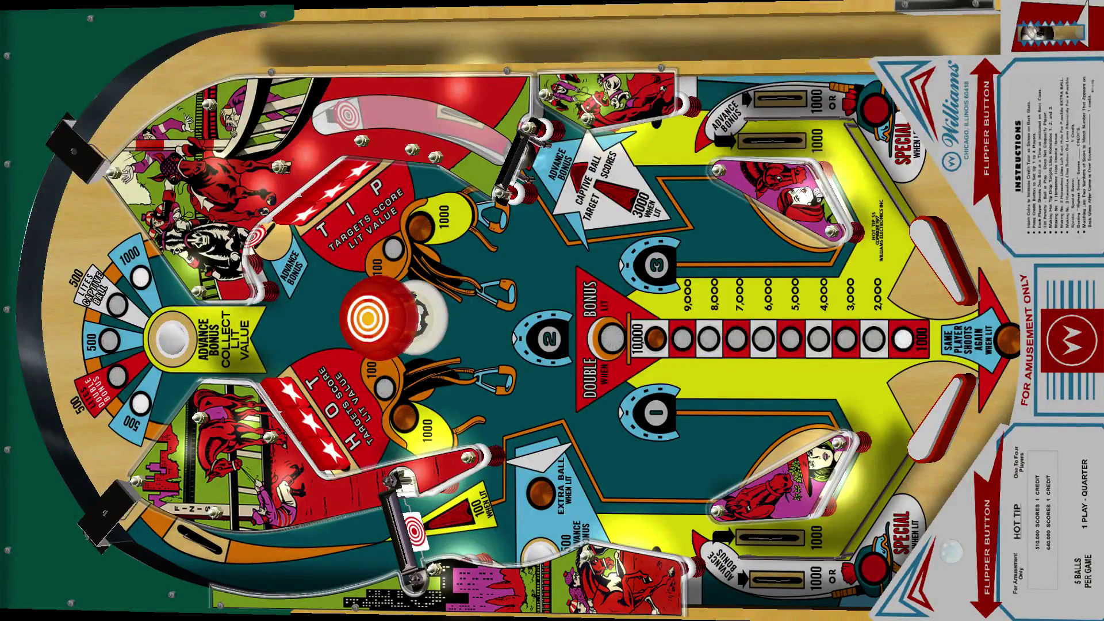
key(Return)
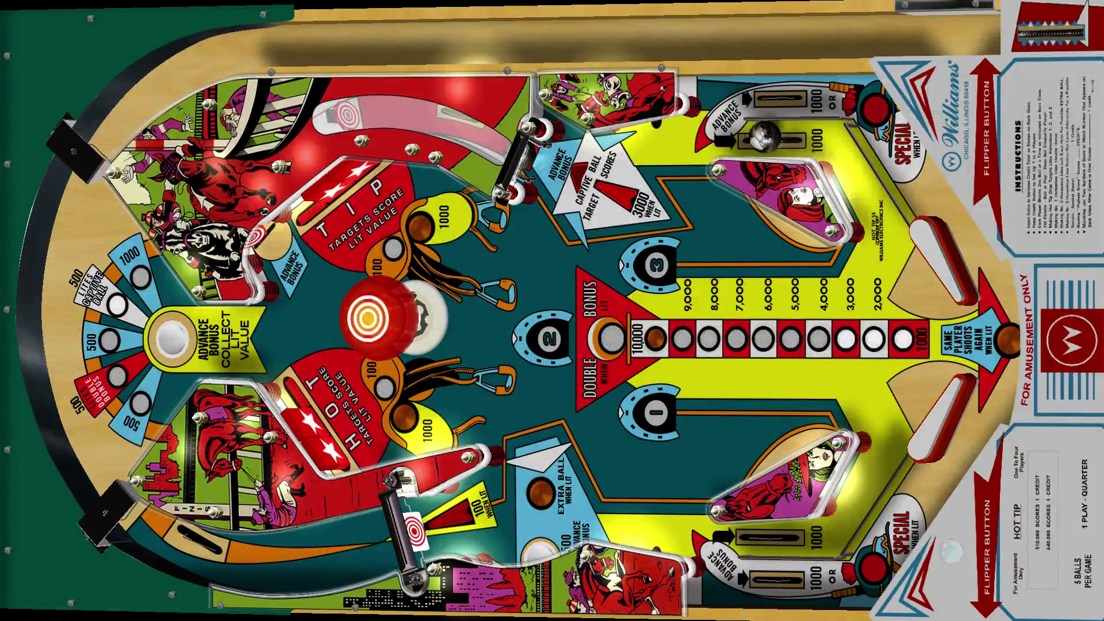
key(Shift_L)
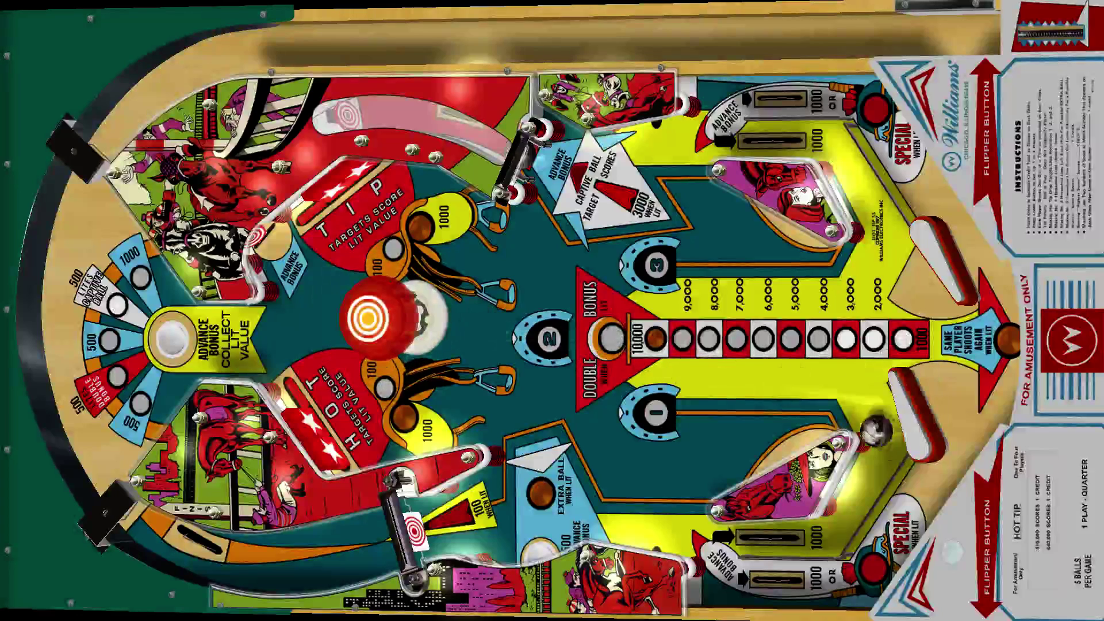
key(Shift_L)
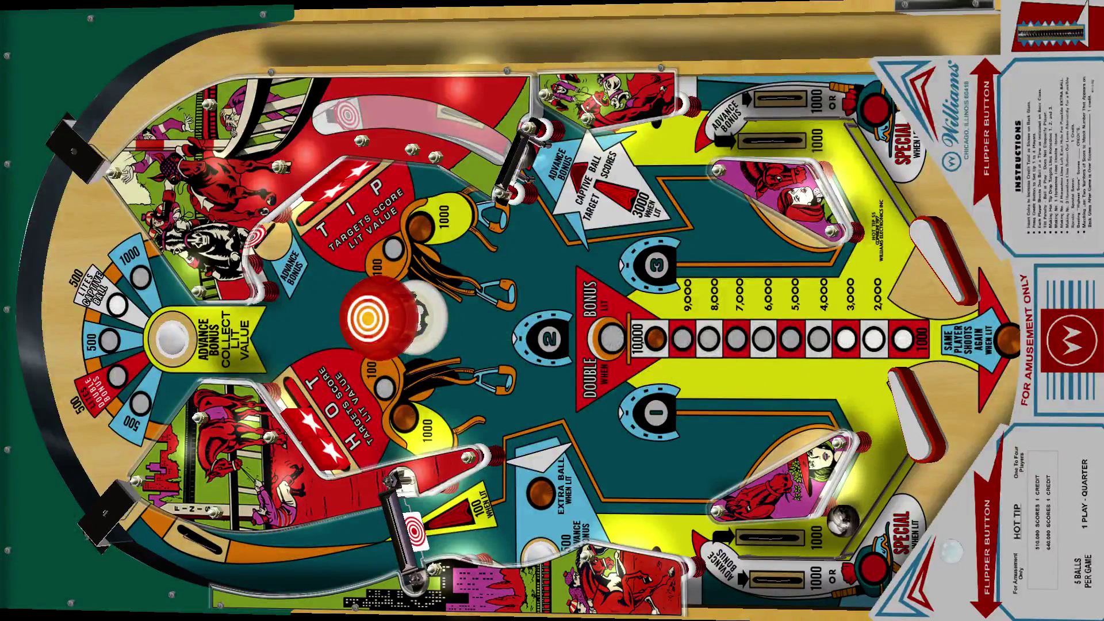
key(Shift_L)
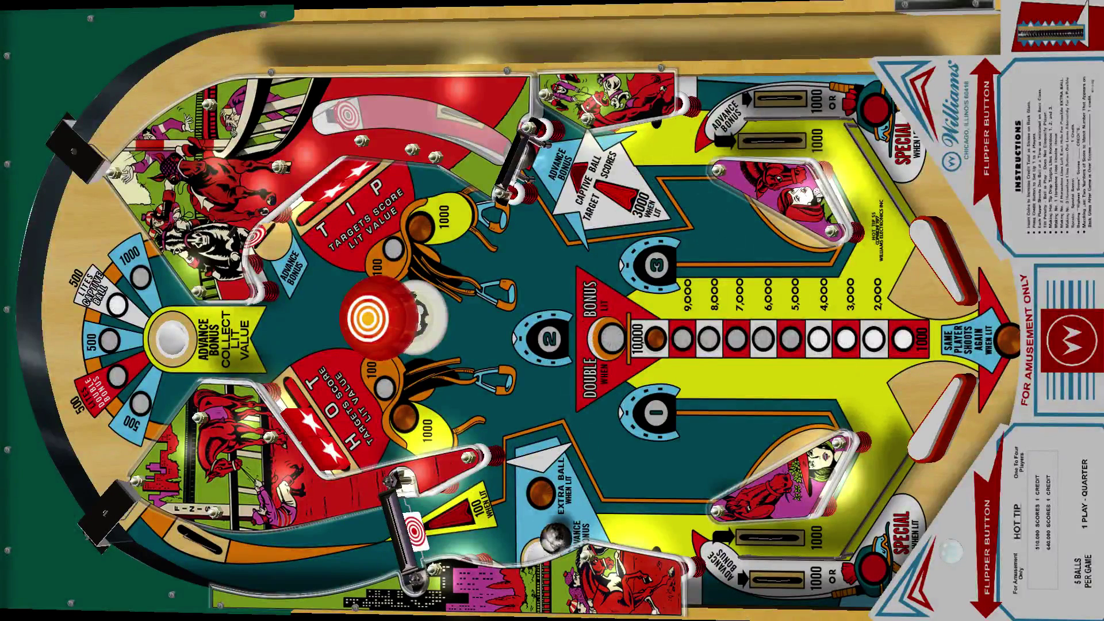
key(Shift_R)
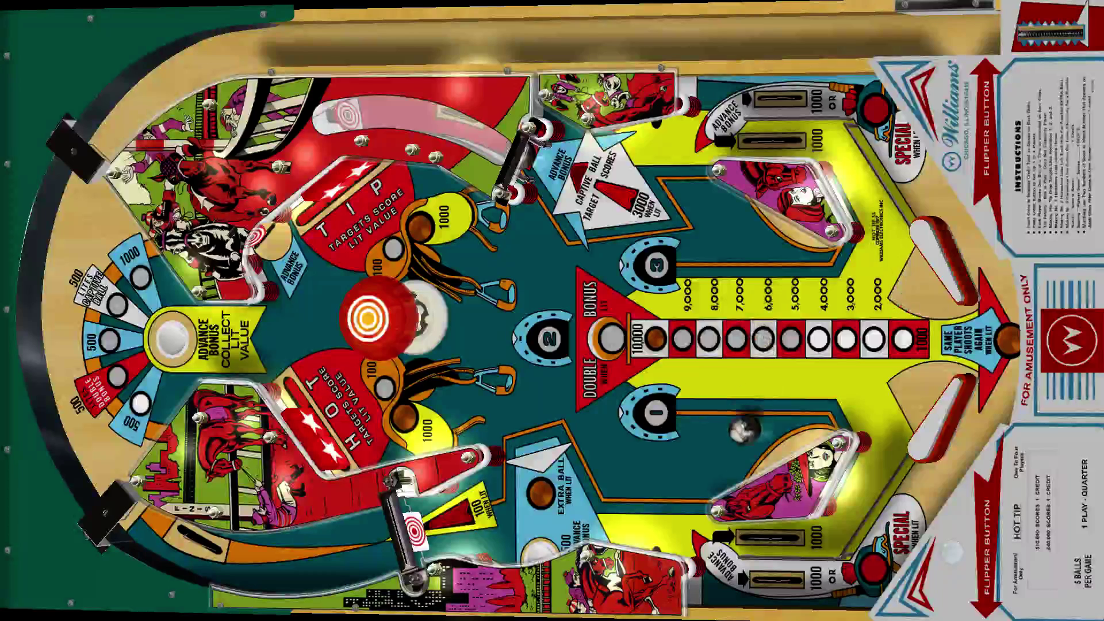
key(Shift_R)
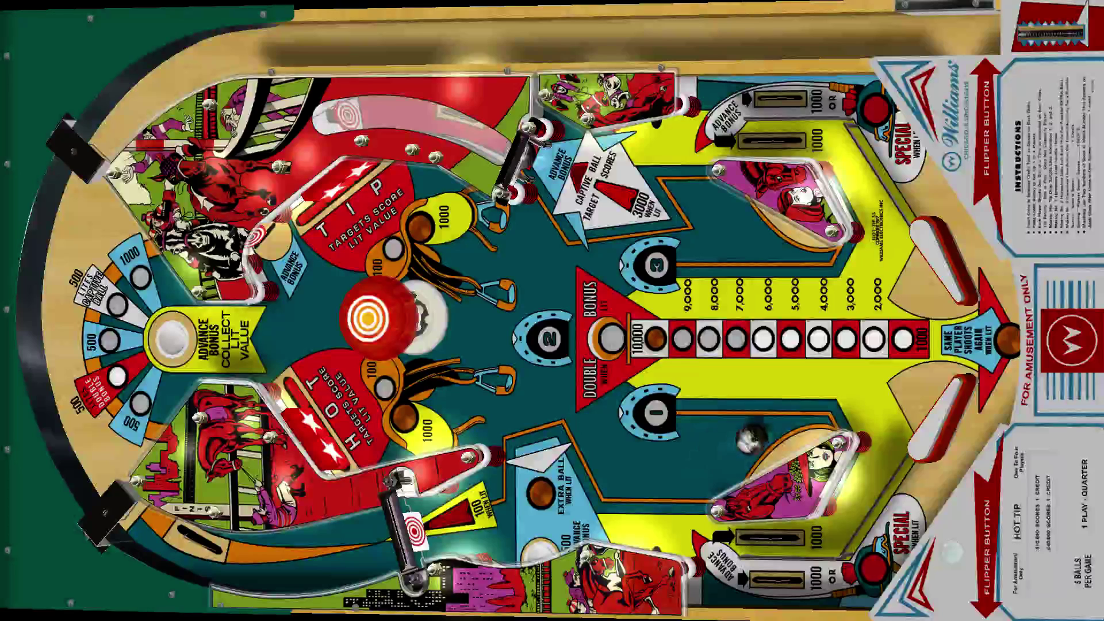
key(Shift_L)
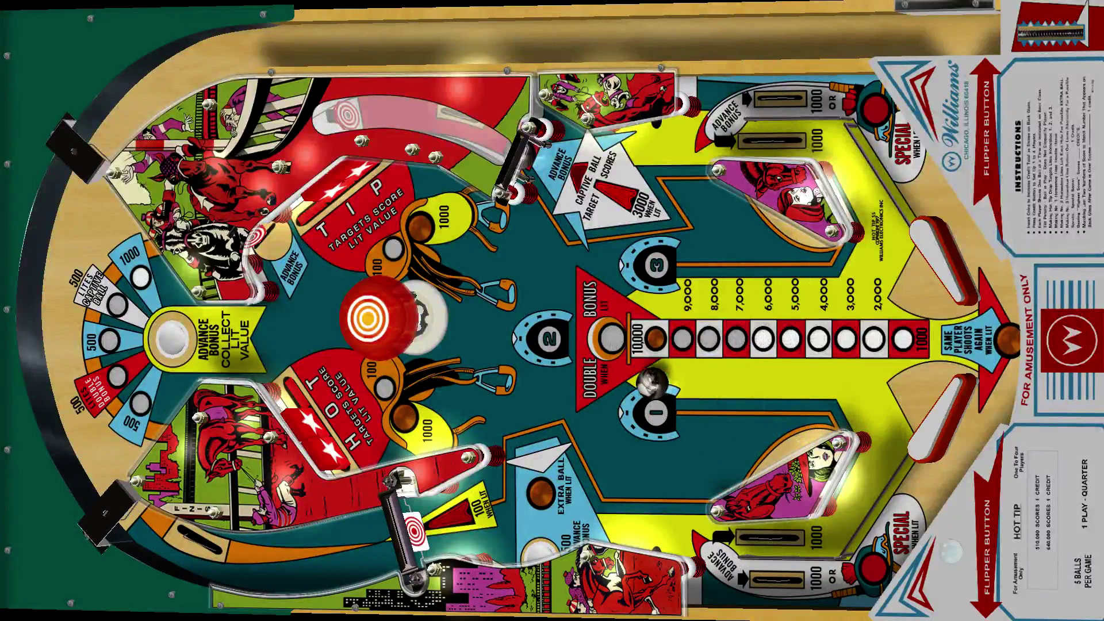
key(Shift_L)
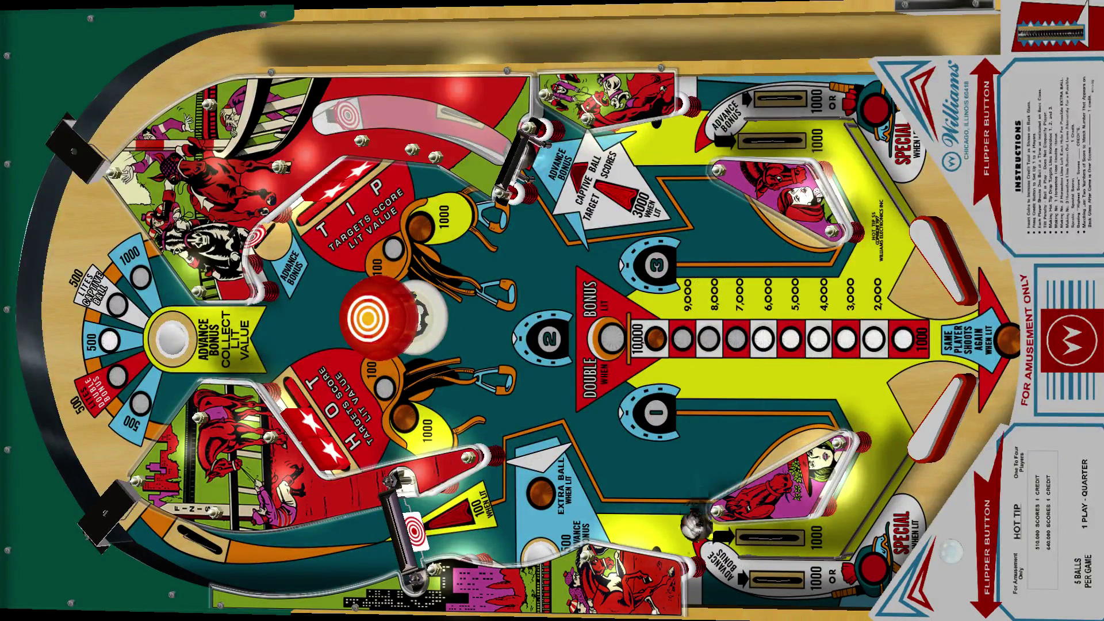
key(Shift_L)
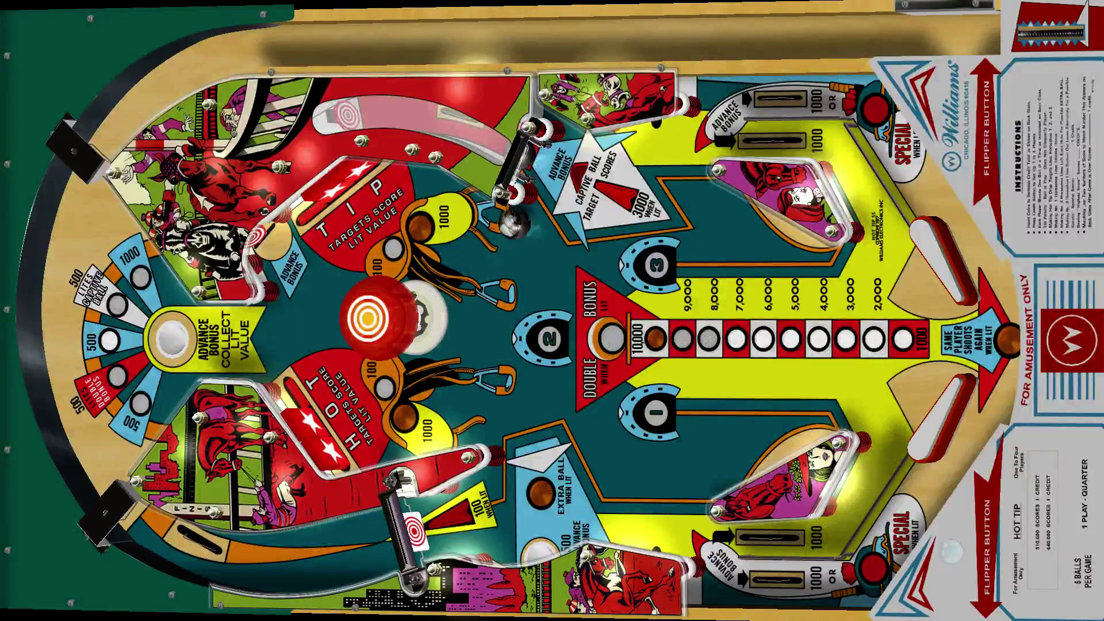
key(Shift_L)
key(Shift_L)
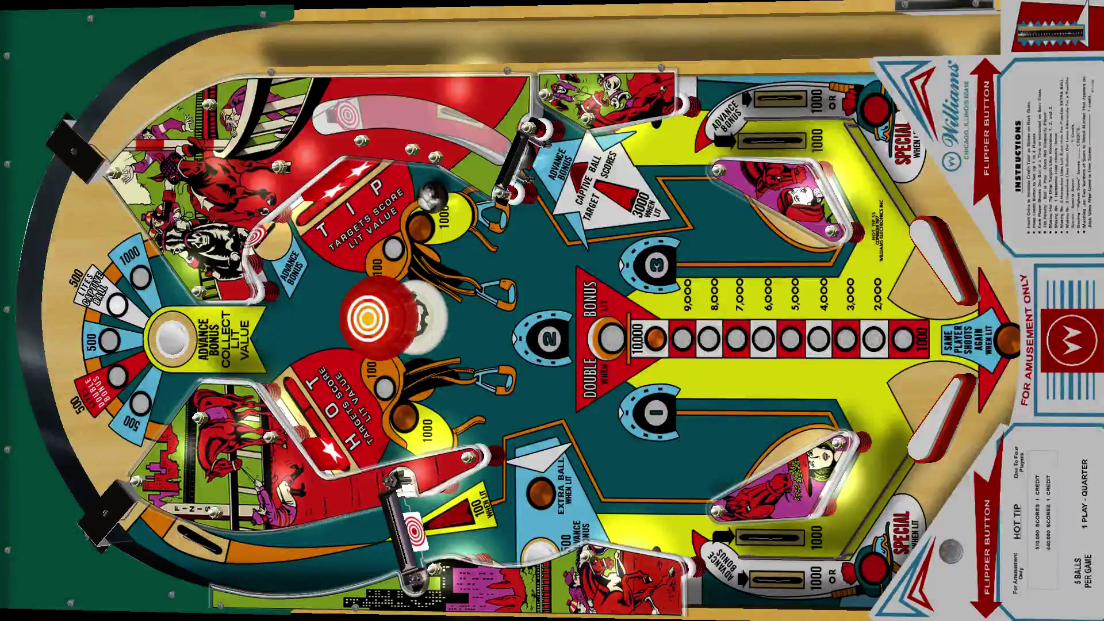
key(Shift_L)
key(Shift_L)
key(Shift_R)
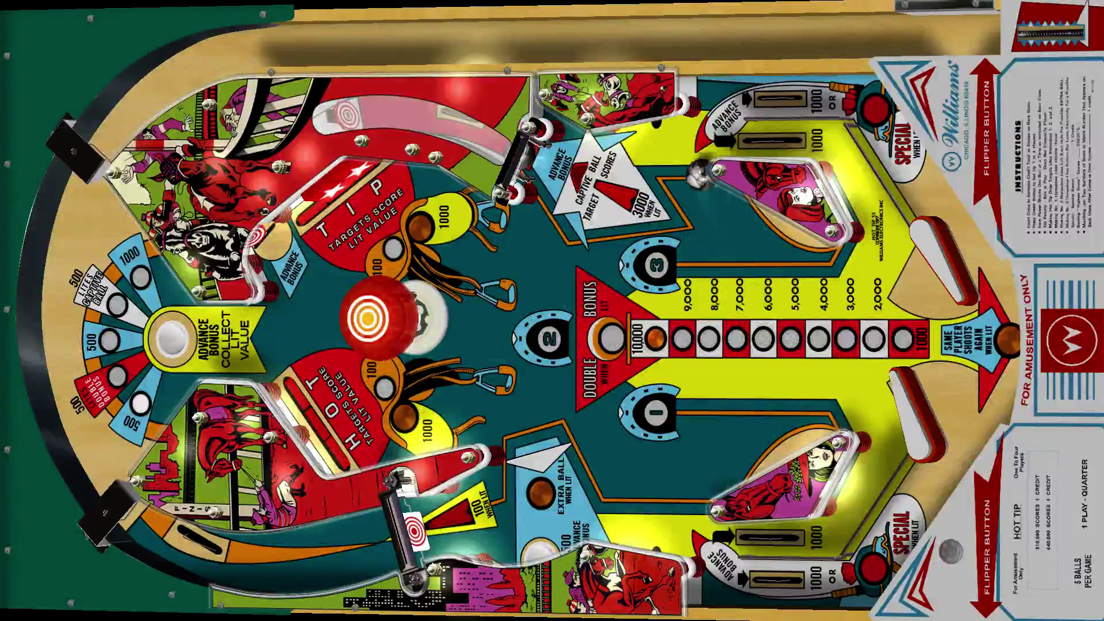
key(Shift_R)
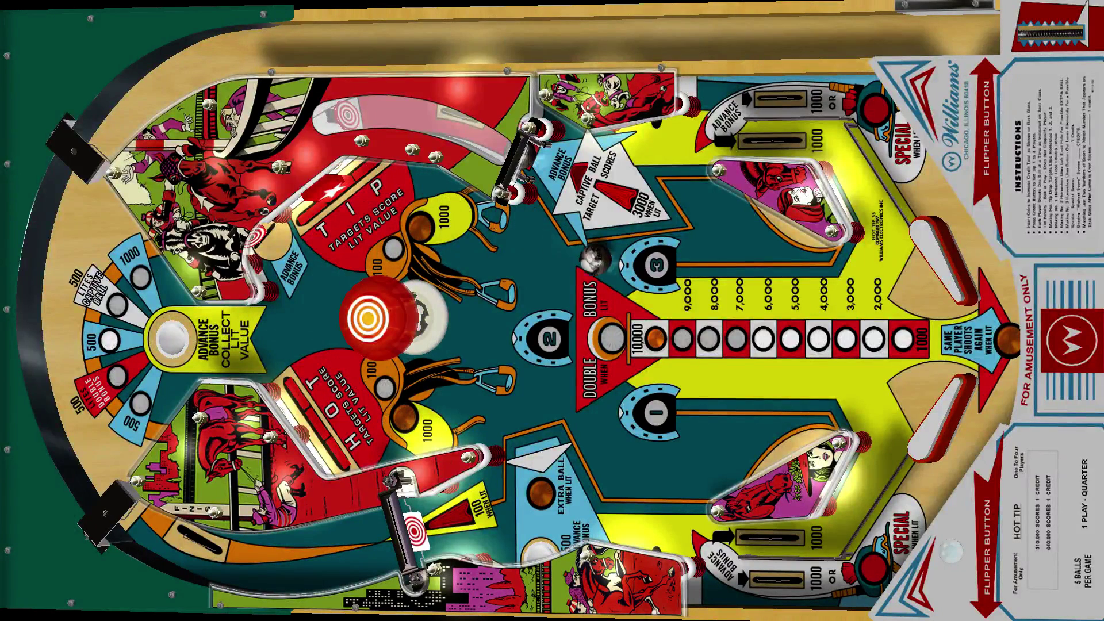
key(shift)
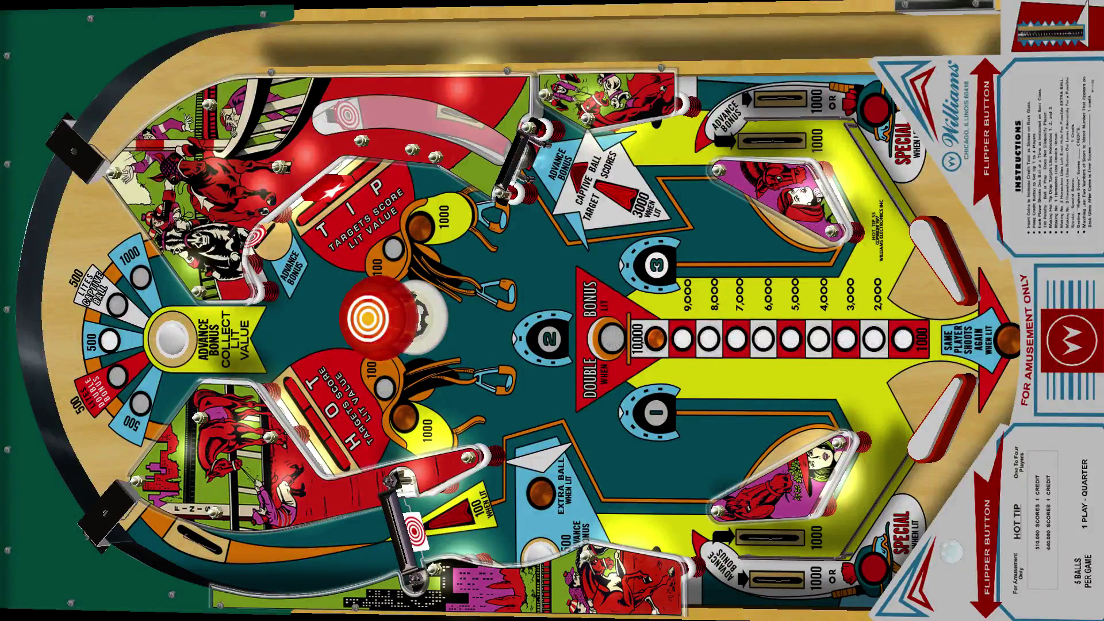
Step: Launch another ball, test catching and shooting it with the flippers, and quit the playtest back to the editor
key(Return)
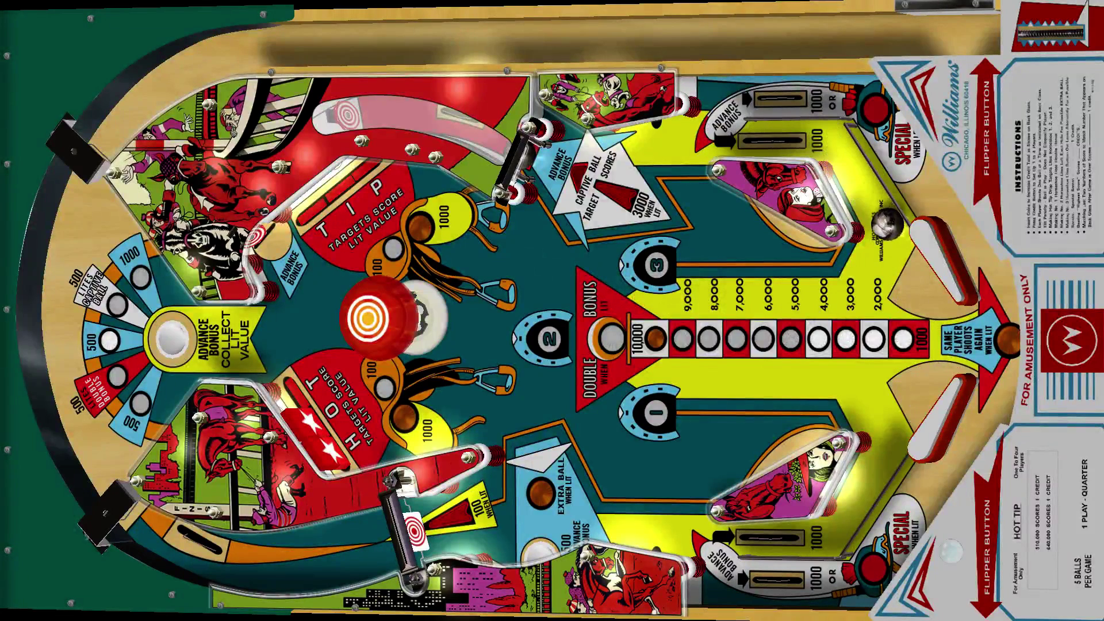
key(Shift_R)
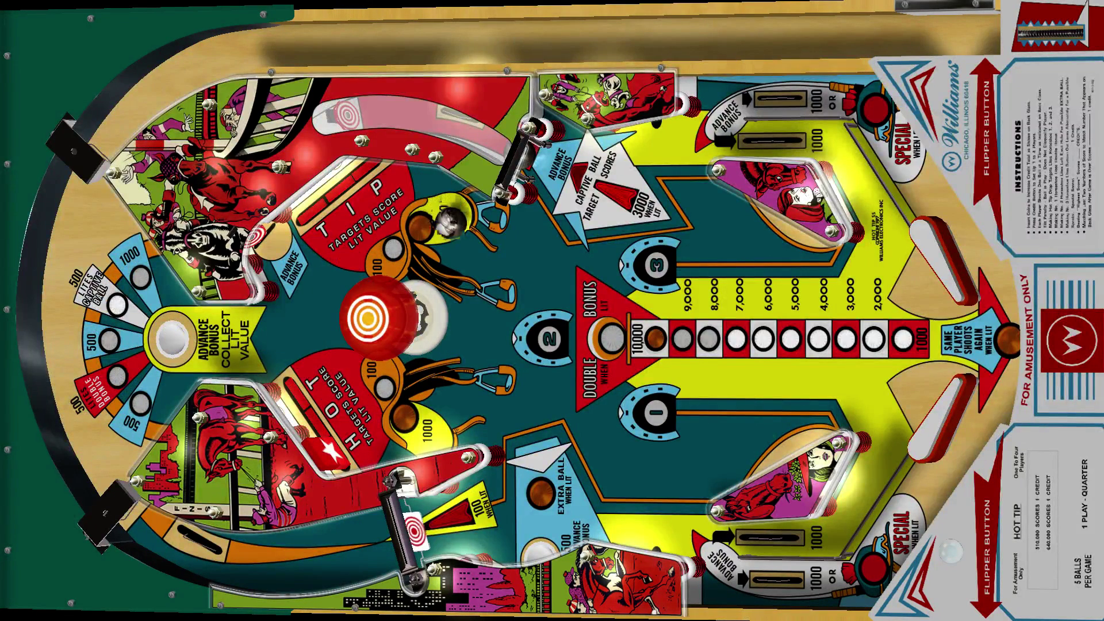
key(Shift_R)
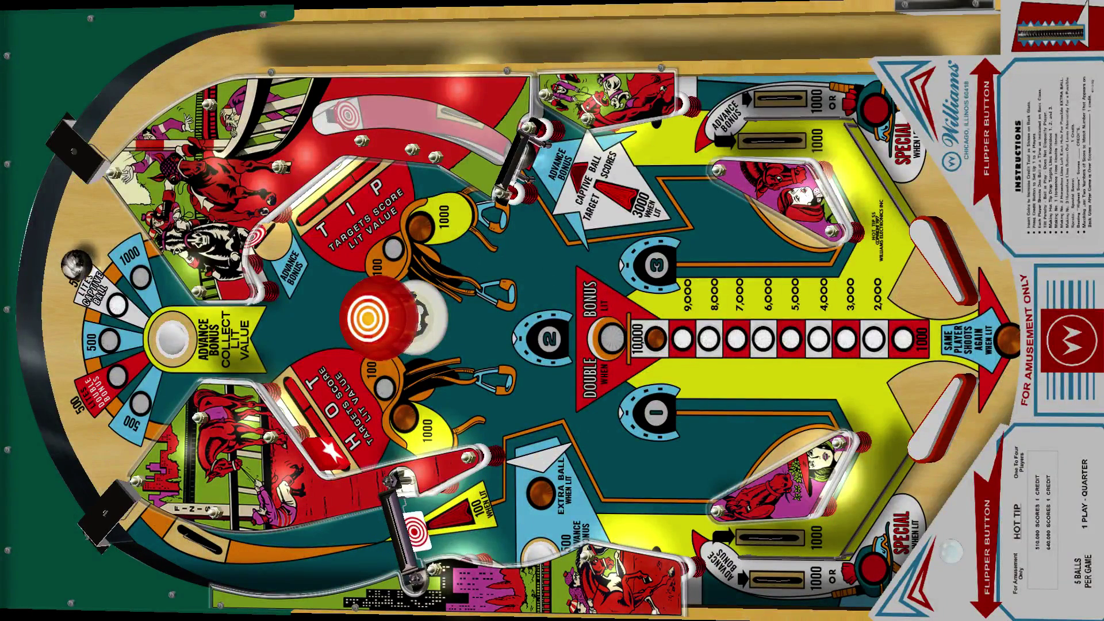
key(Shift_R)
key(Shift_L)
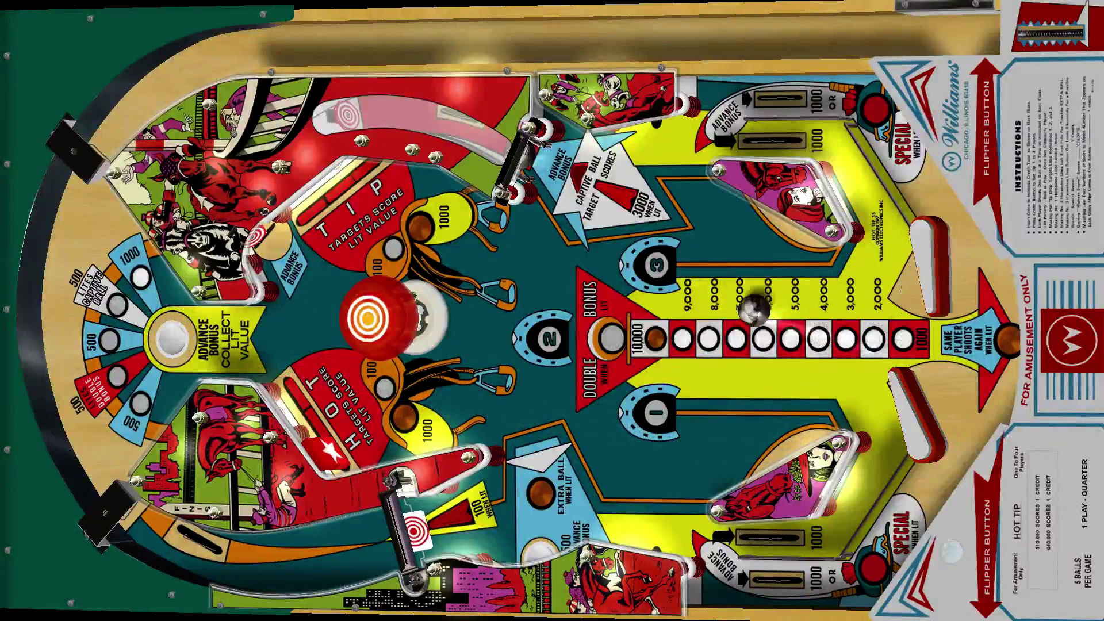
key(Shift_R)
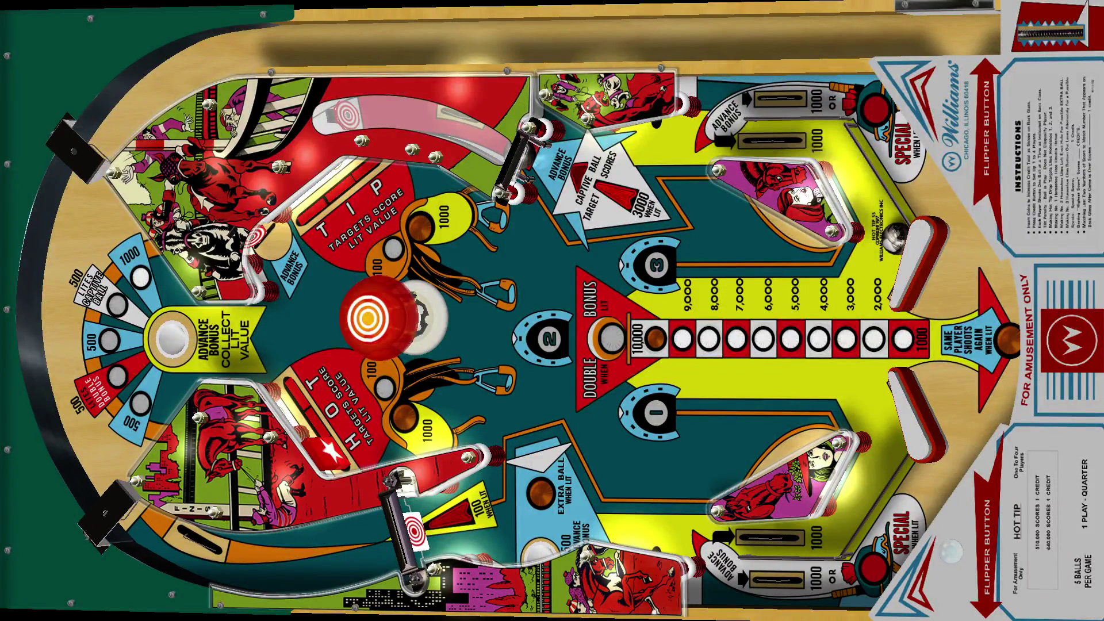
key(Shift_R)
key(Shift_R)
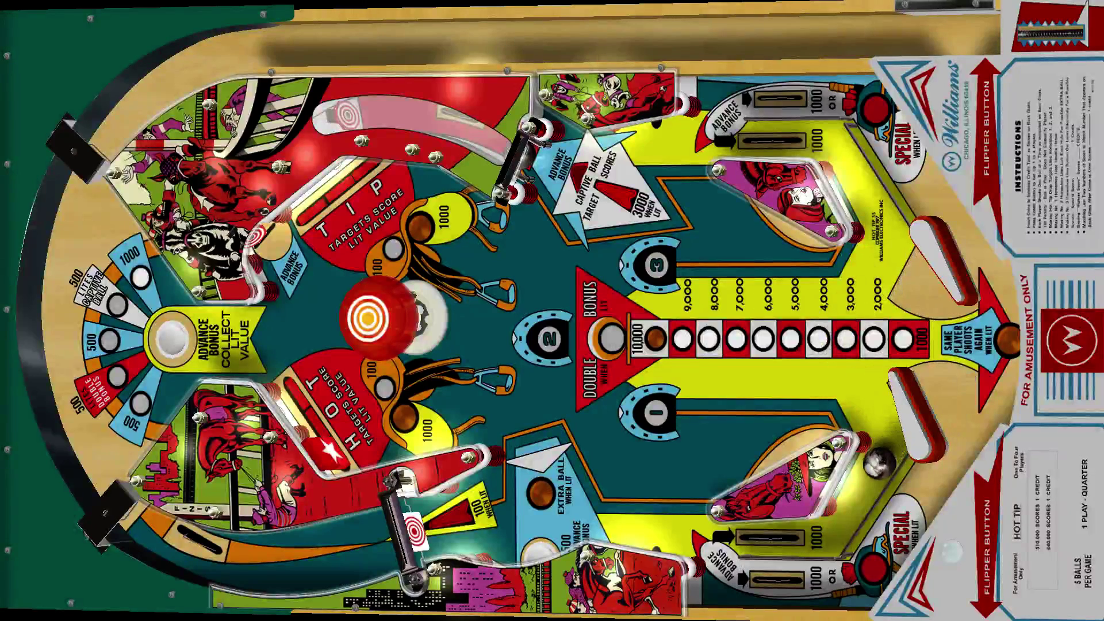
key(Shift_R)
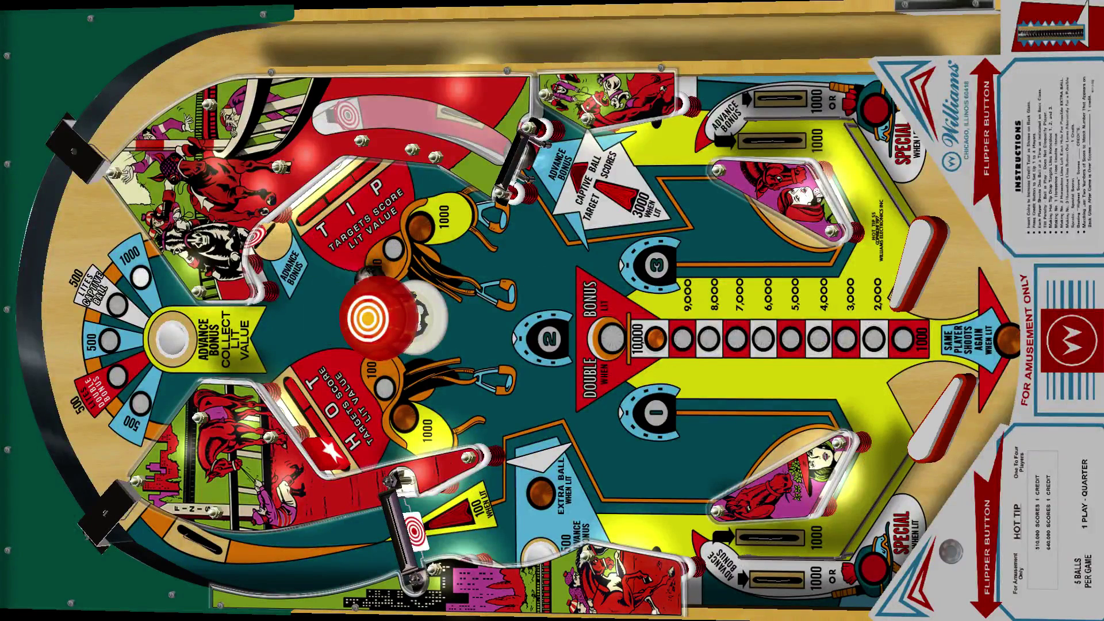
key(Shift_R)
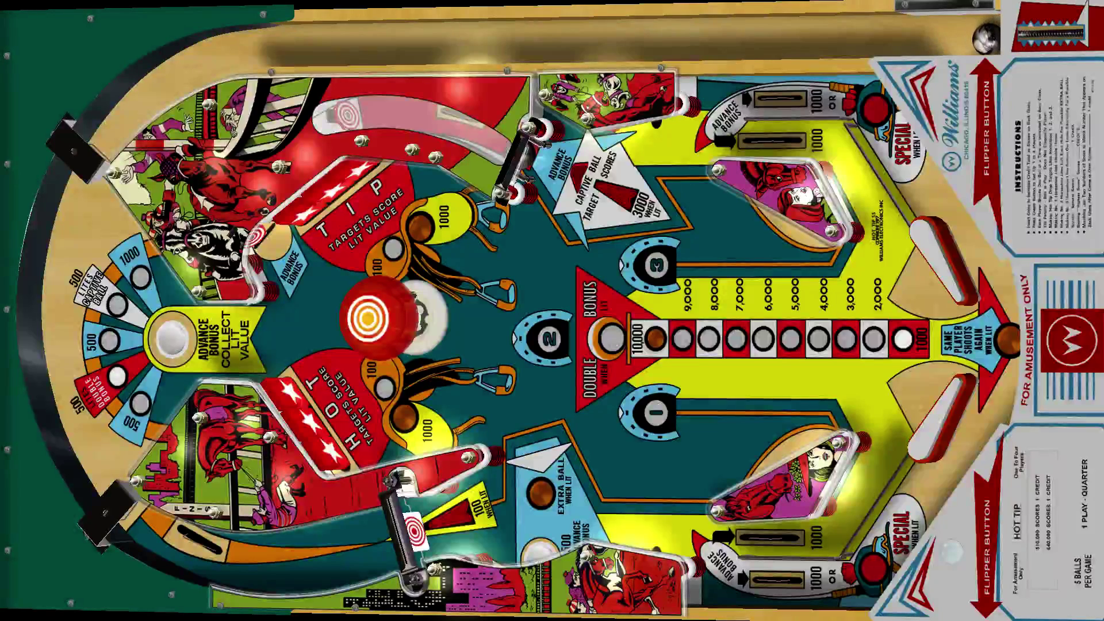
key(Escape)
key(q)
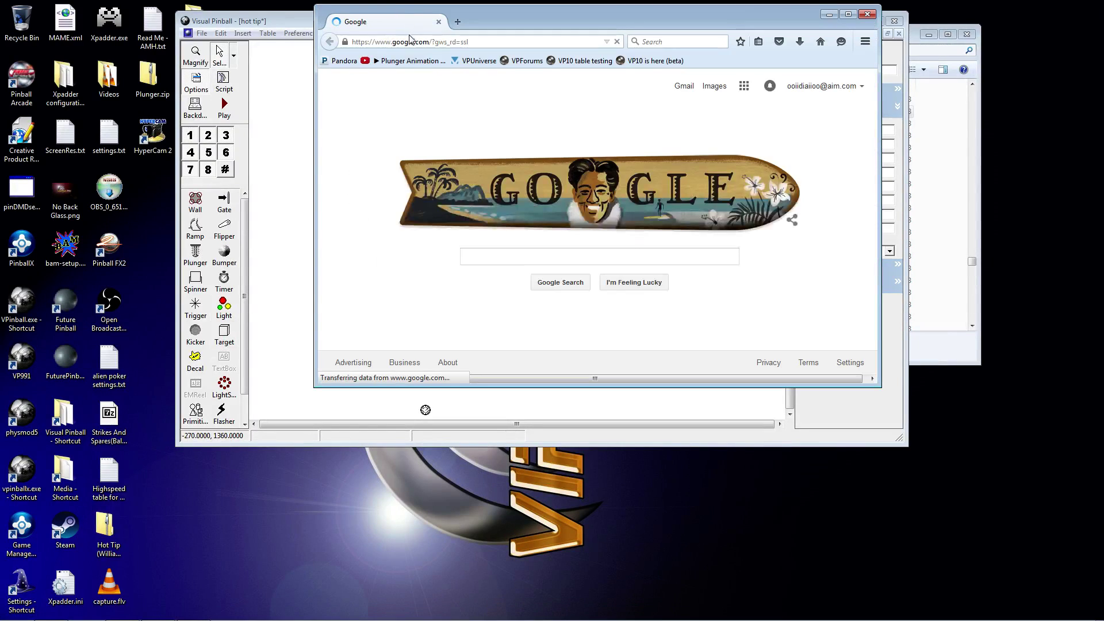
Step: Switch to the web browser, open youtube.com and search for "hot tip williams" videos
click(412, 45)
text(youtube.com/)
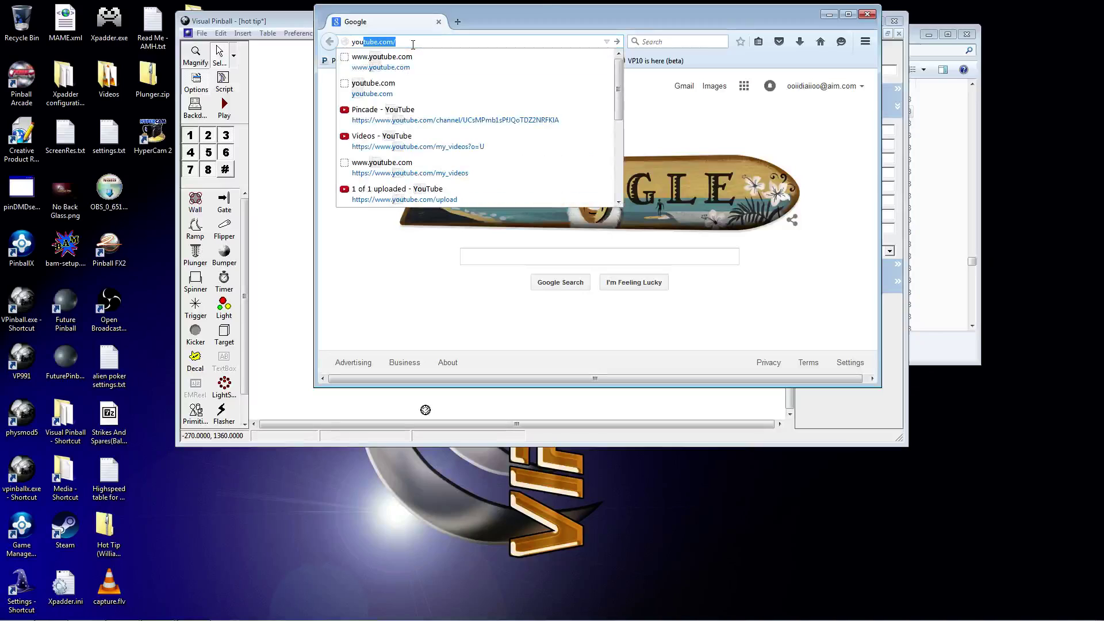
key(Return)
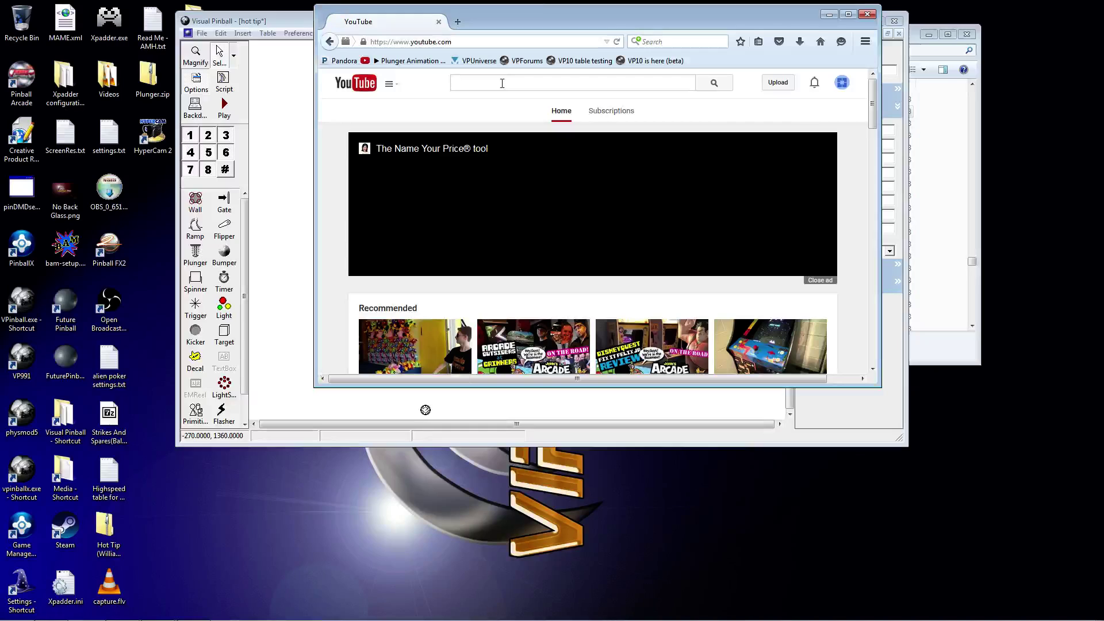
text(hot tip)
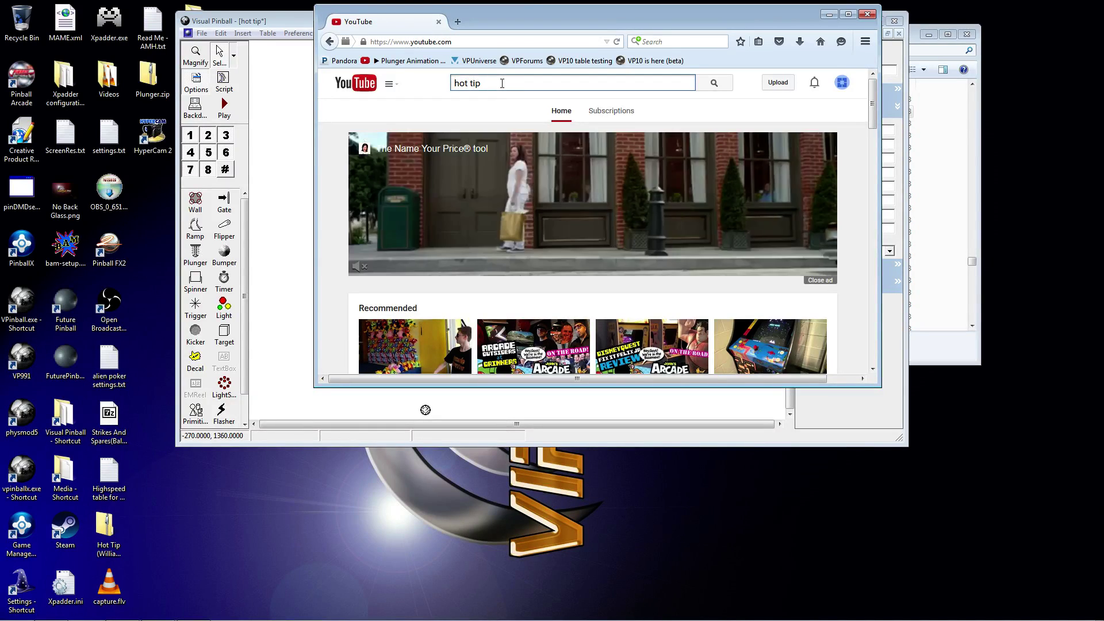
key(Return)
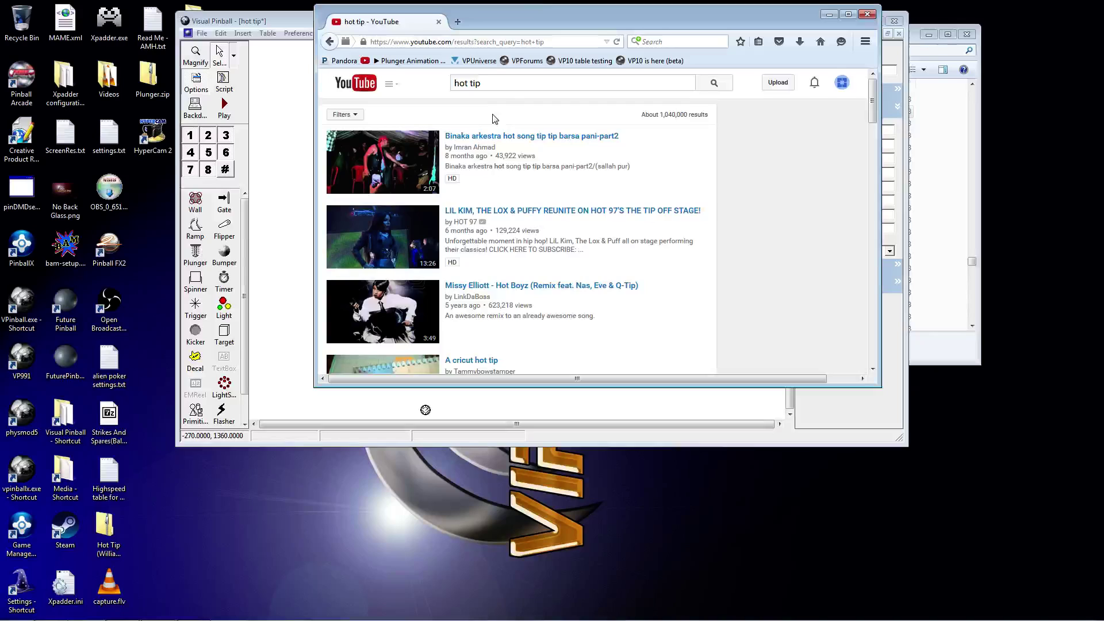
text(williams)
key(Return)
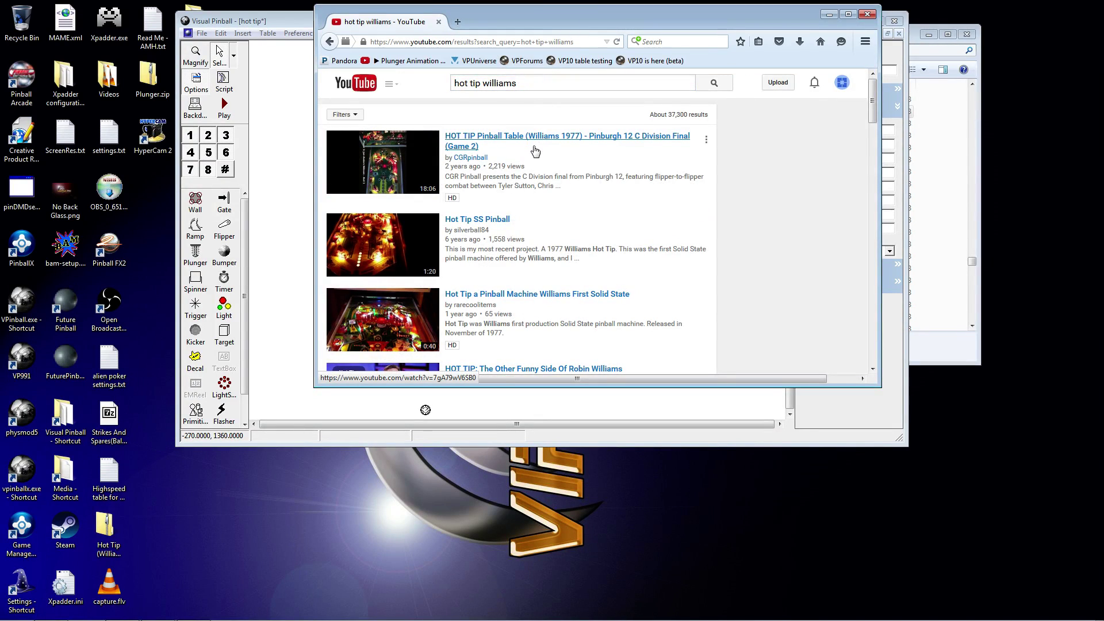
Step: Look through the video results and change the search to "hot tip pinburgh 2015"
scroll(534, 152, down, 2)
scroll(535, 150, up, 2)
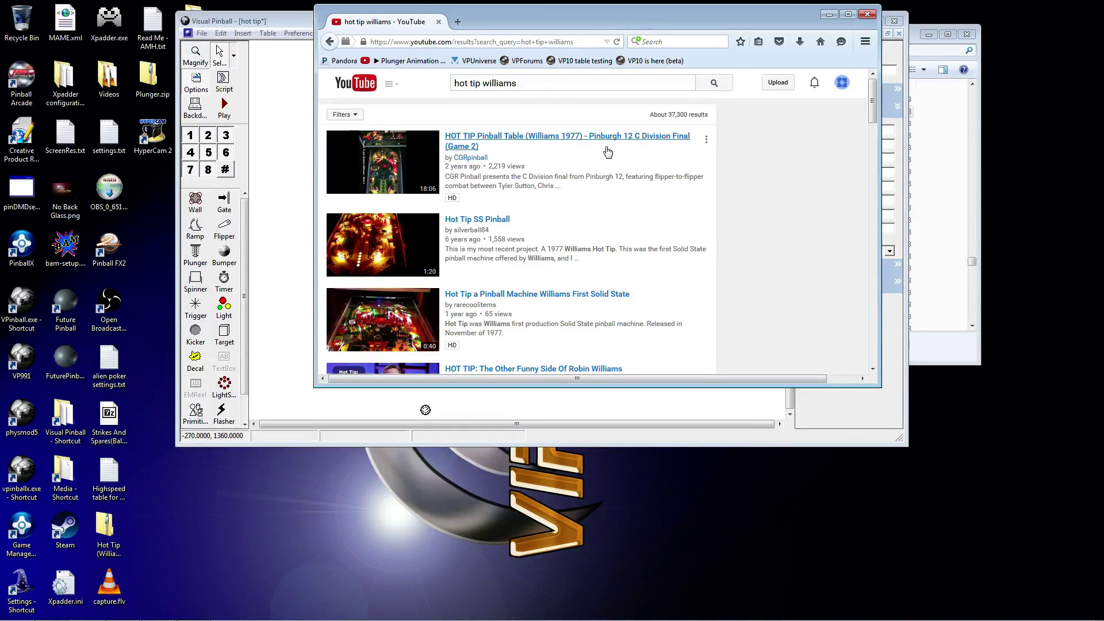
scroll(557, 179, down, 2)
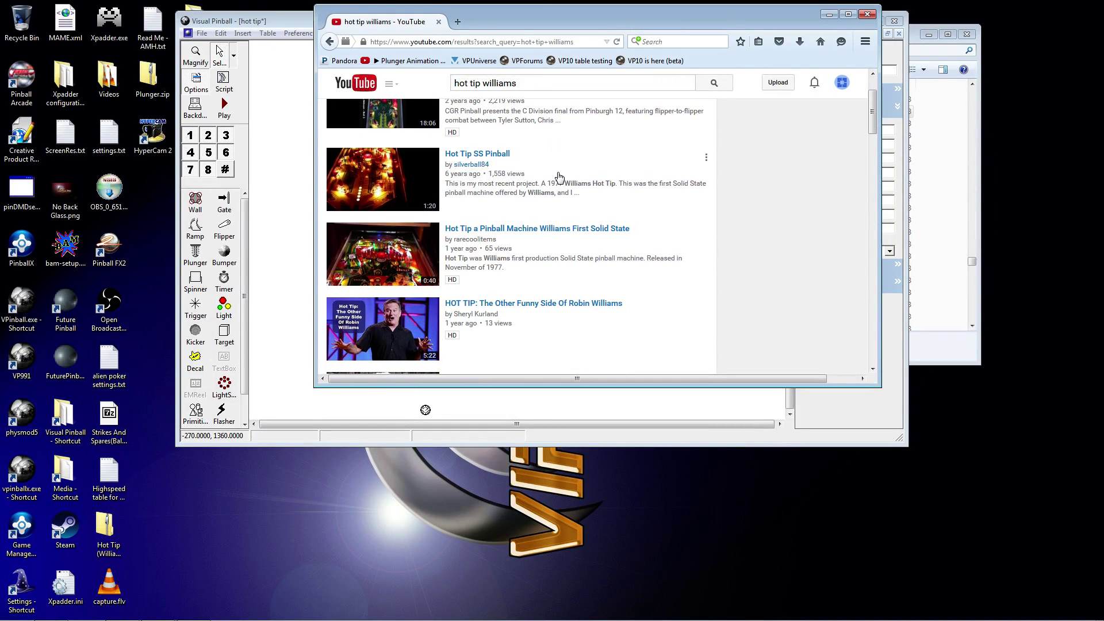
scroll(558, 176, down, 10)
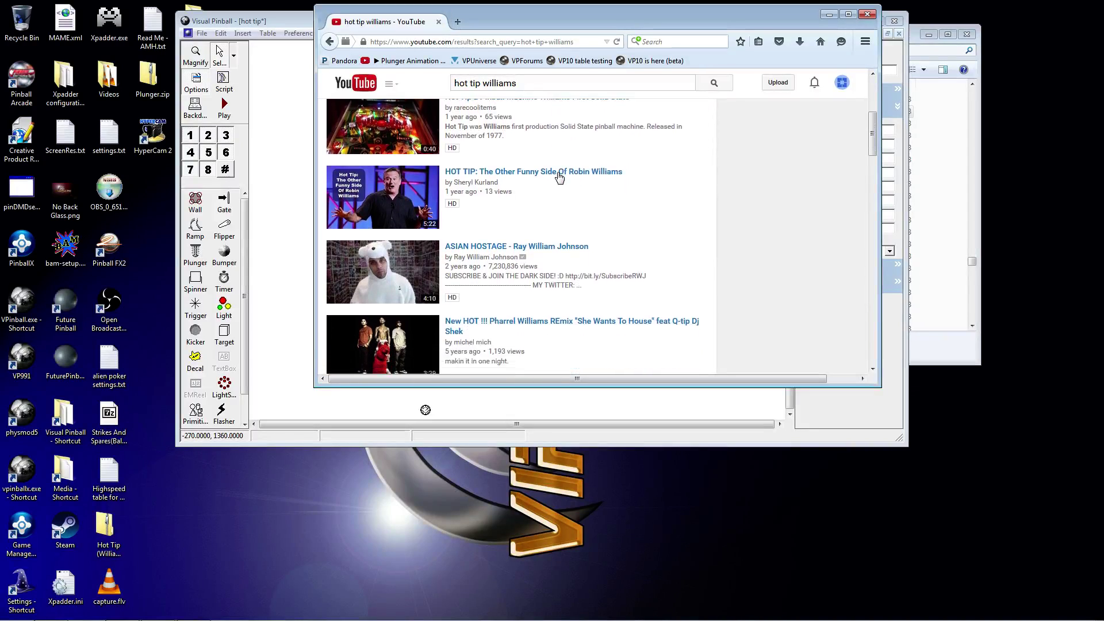
scroll(559, 178, up, 12)
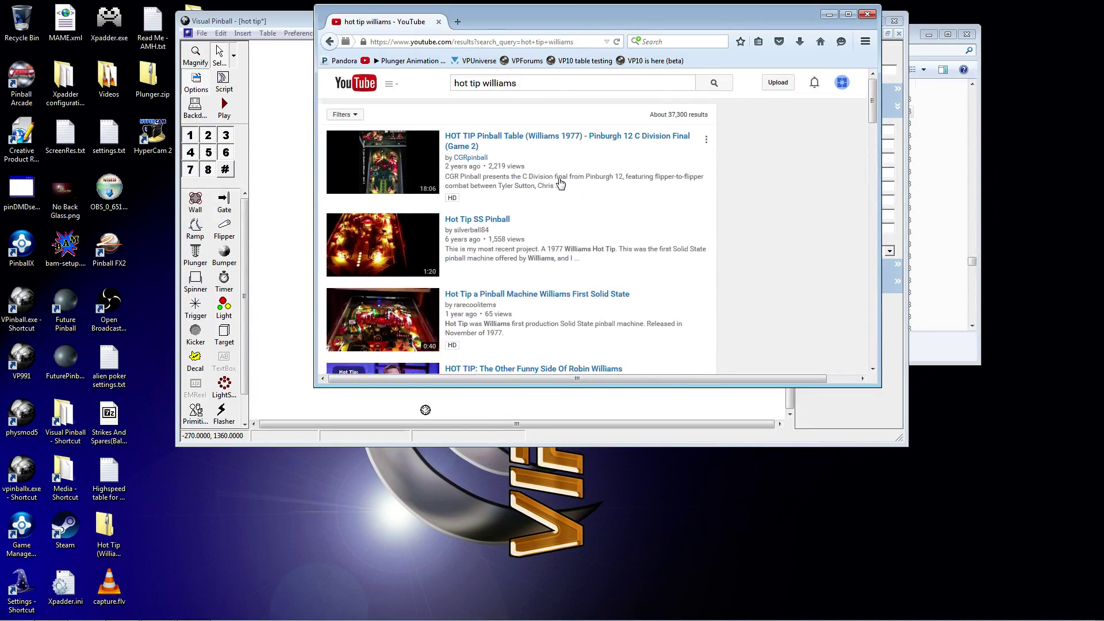
drag(520, 83, 508, 83)
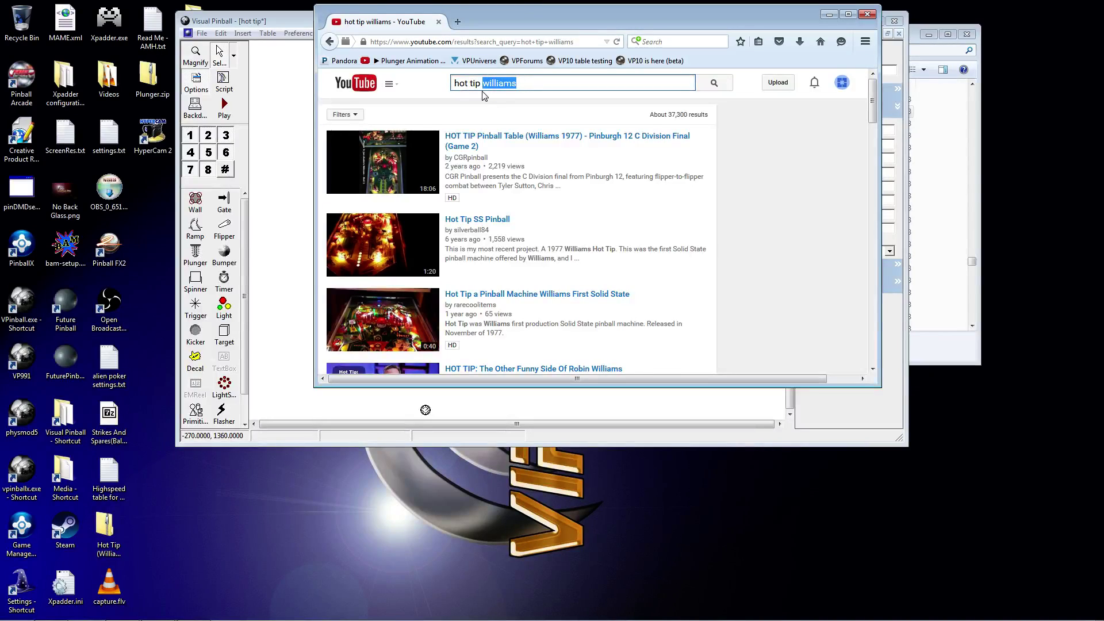
text(pinburgh 2015)
key(Return)
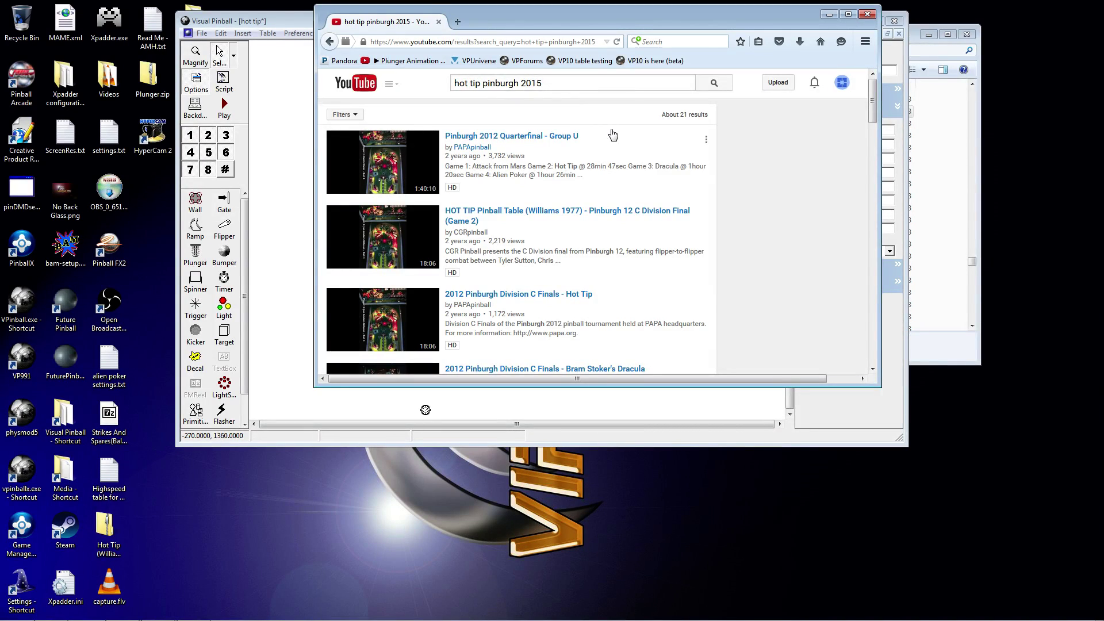
Step: Browse the new results, open the video "Pinburgh 2012 Quarterfinal - Group U" and mute its sound
scroll(613, 135, down, 6)
scroll(613, 135, down, 5)
scroll(613, 135, down, 2)
scroll(613, 134, down, 8)
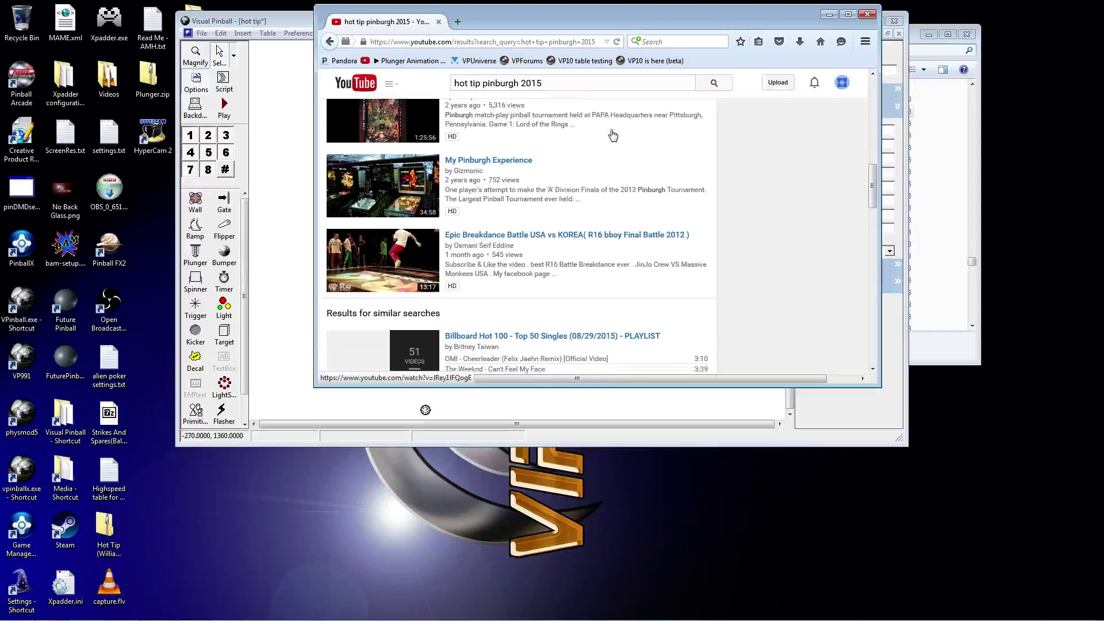
scroll(613, 135, up, 15)
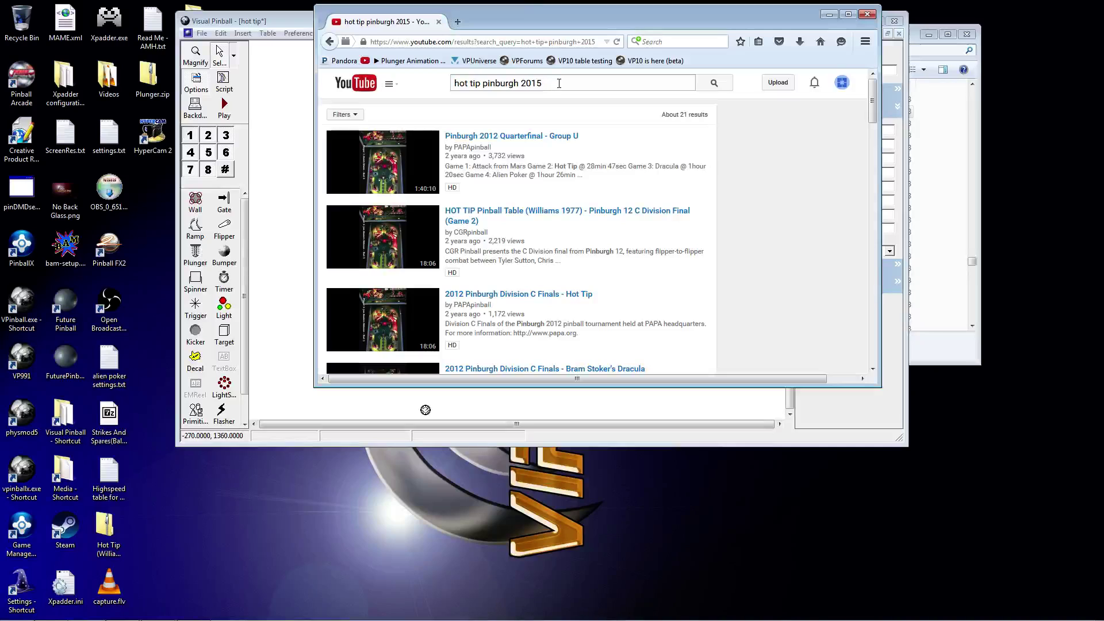
click(544, 136)
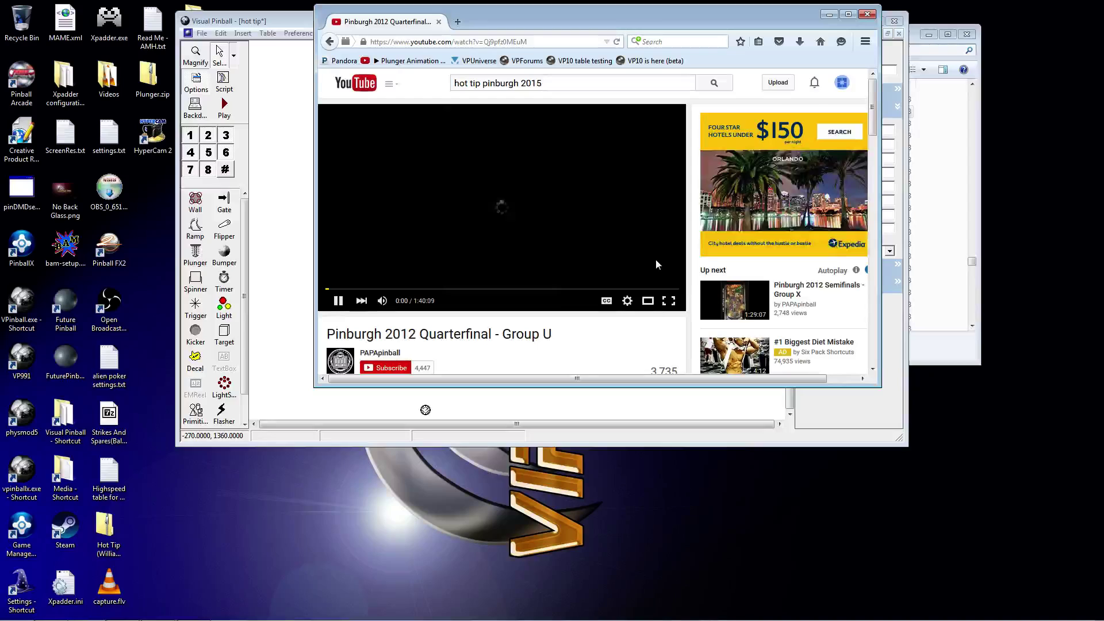
click(381, 300)
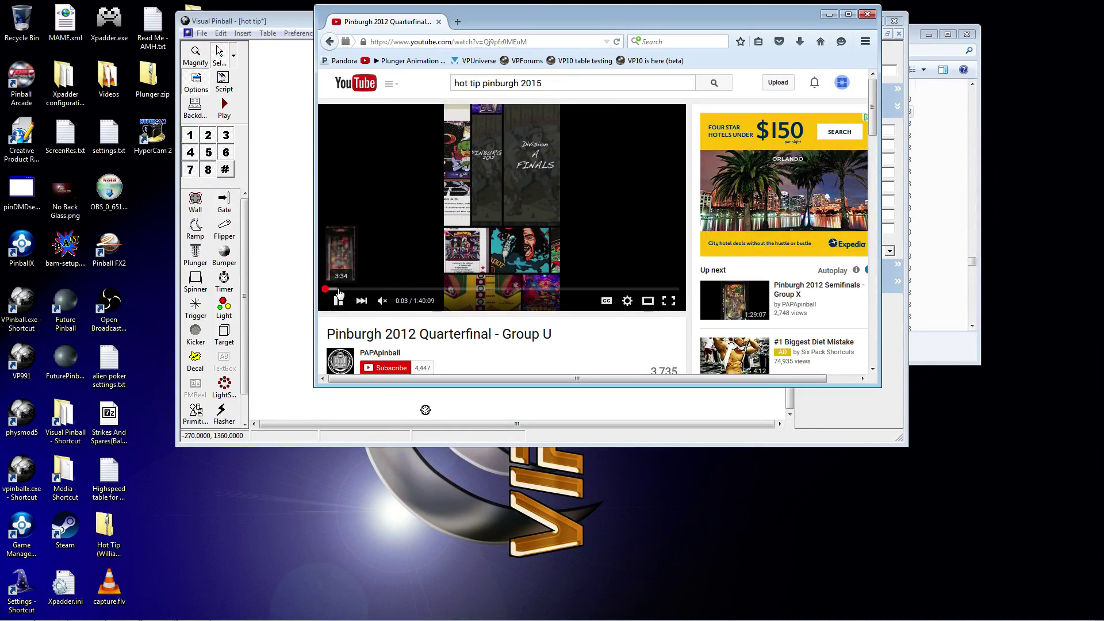
Step: Skip the video ahead to the Hot Tip game at about 30:04 and show it full screen
click(340, 288)
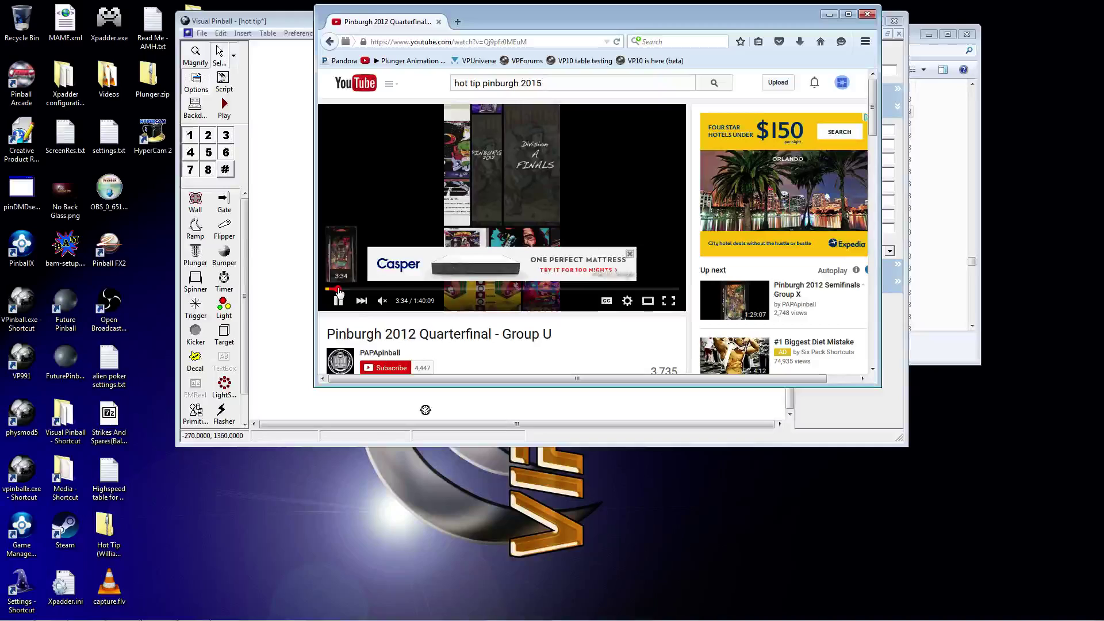
click(630, 253)
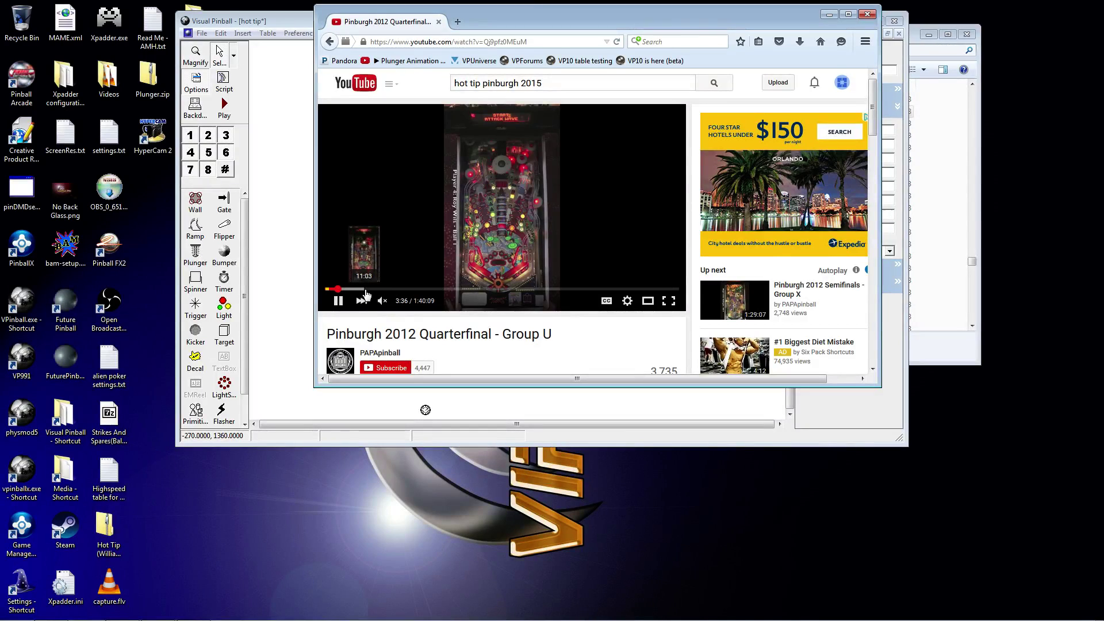
click(432, 289)
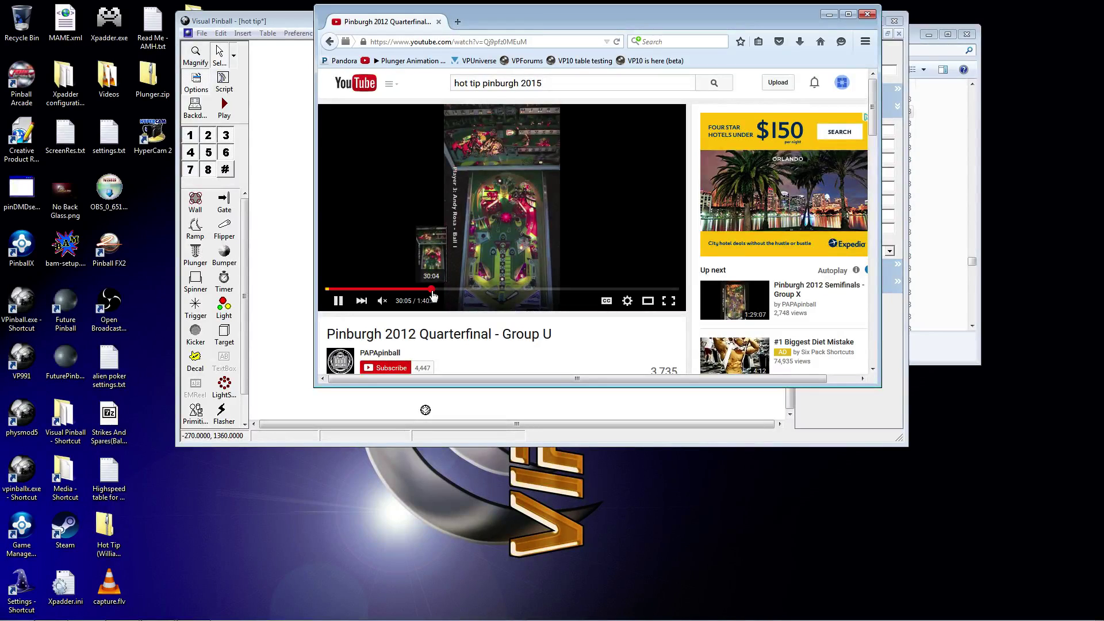
click(668, 301)
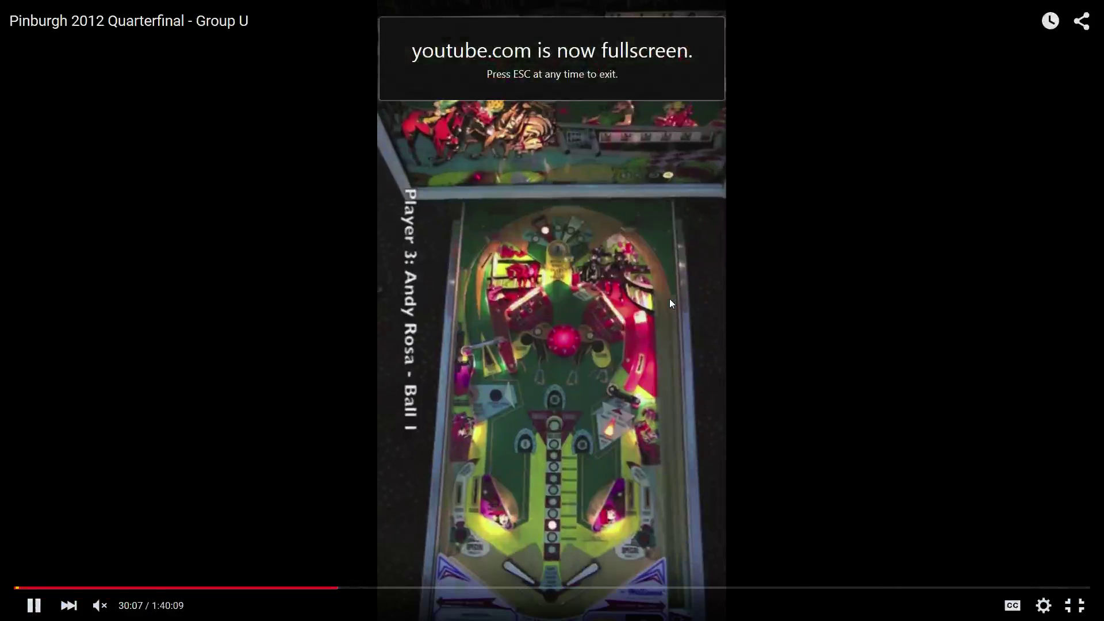